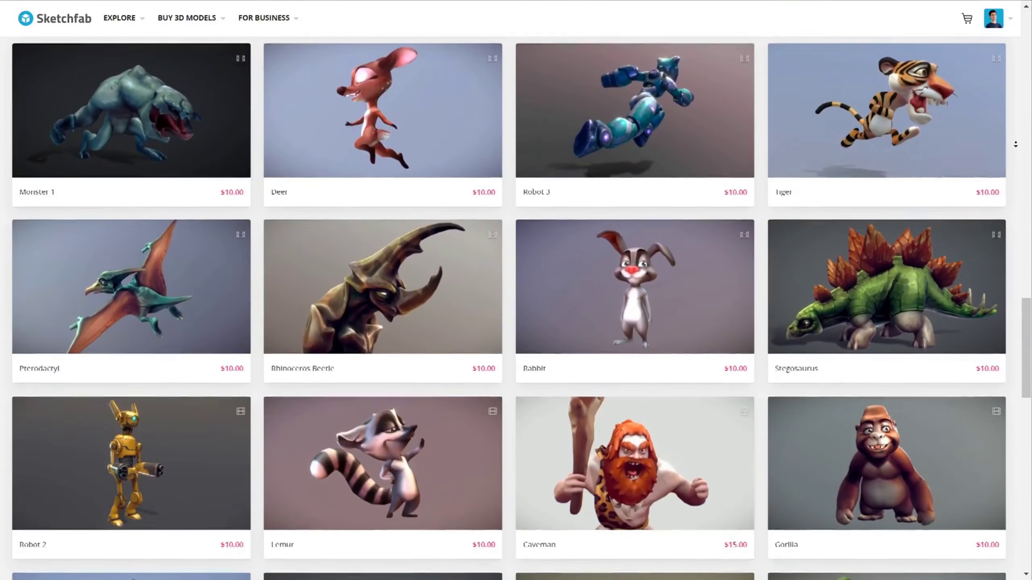
- Browse the character models in the Sketchfab store and inspect the red aircraft model with a wireframe overlay and UV Checker
scroll(1016, 144, "down", 6)
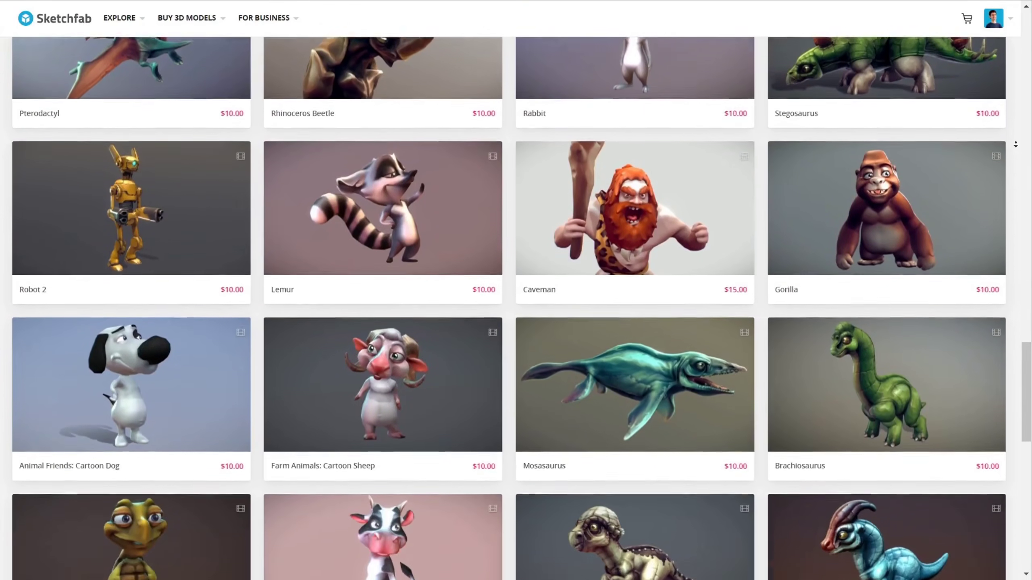
scroll(1015, 144, "down", 2)
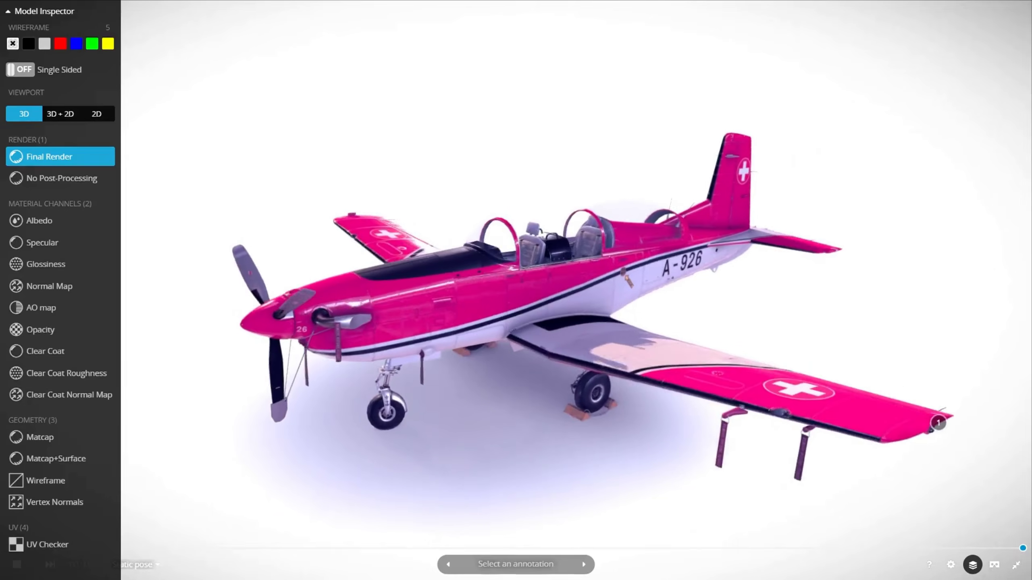
left_click(29, 44)
left_click(60, 545)
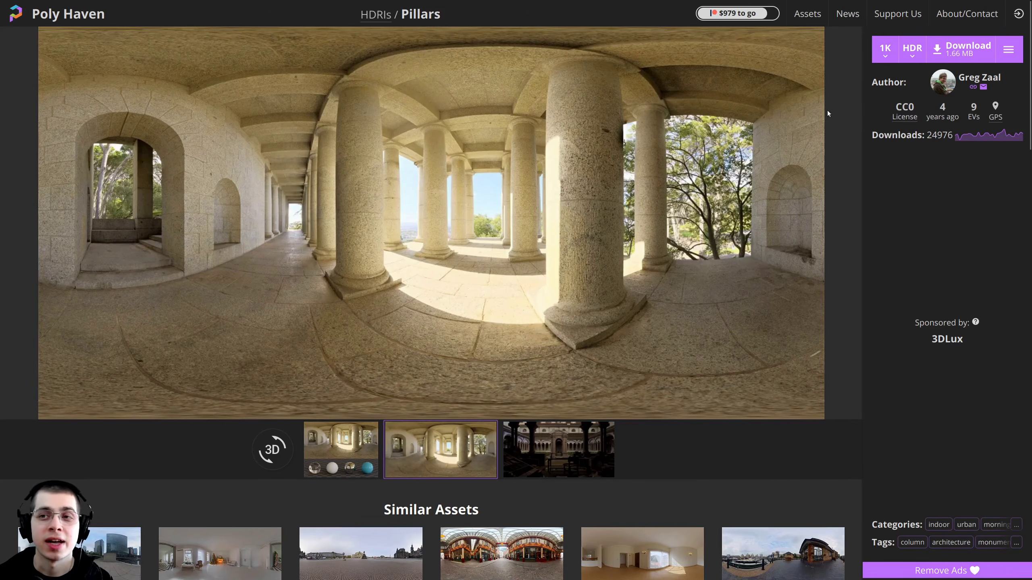
- Look through the resolution and format choices for the Pillars HDRI on Poly Haven and the basil leaf image's download sizes on Pixabay
left_click(881, 51)
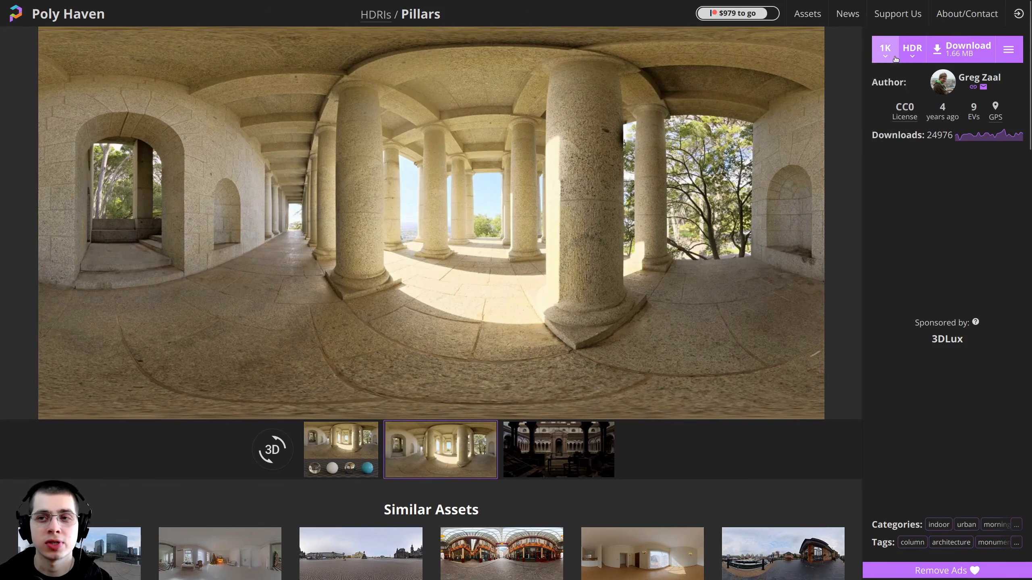
left_click(911, 59)
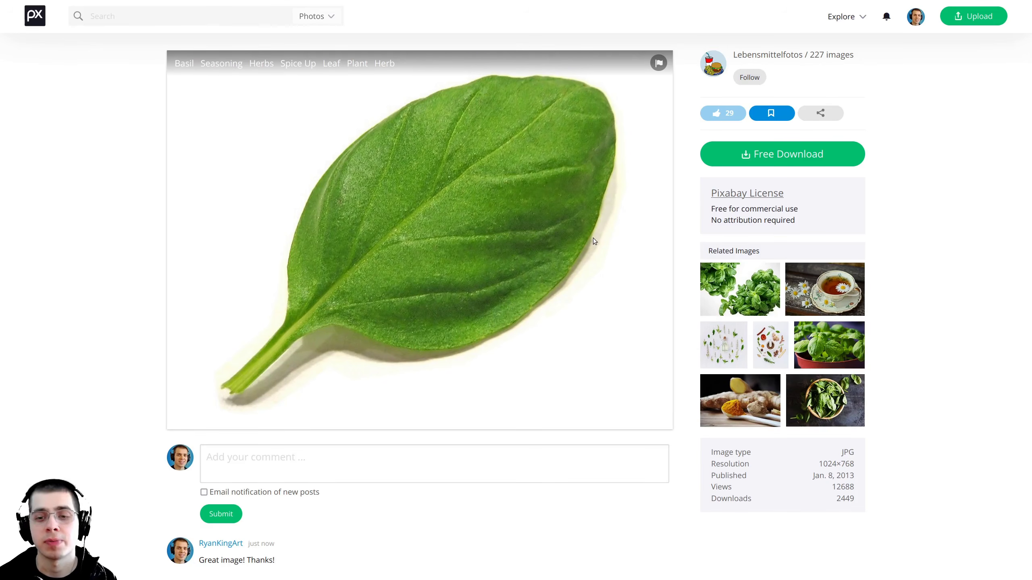
left_click(809, 159)
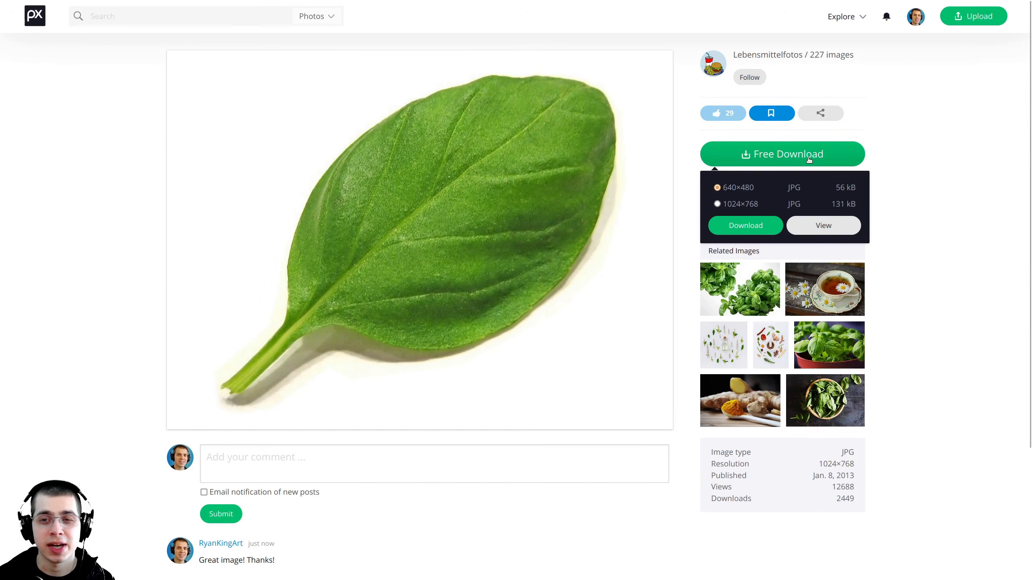
left_click(754, 204)
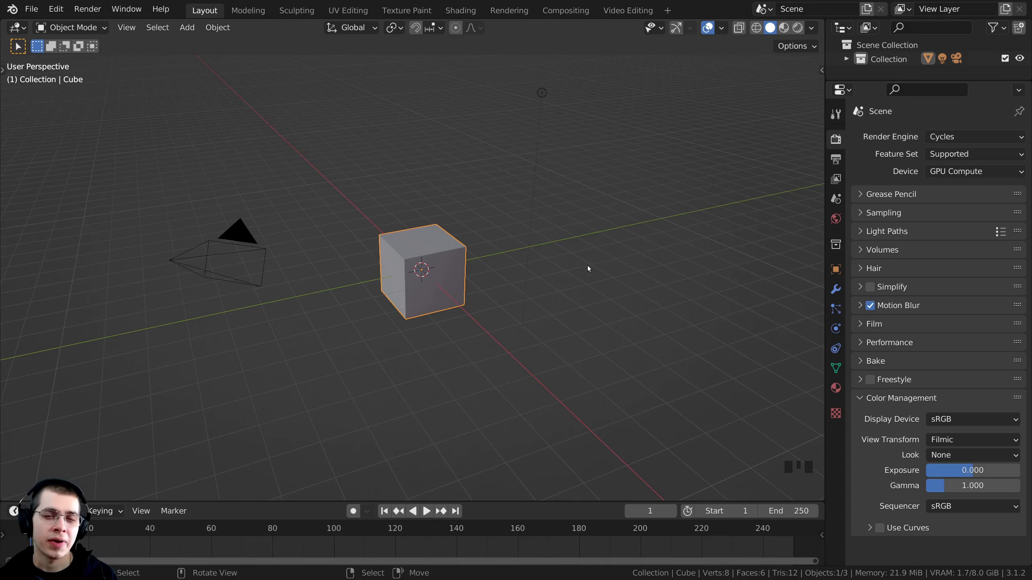
middle_click_drag(587, 265, 581, 243)
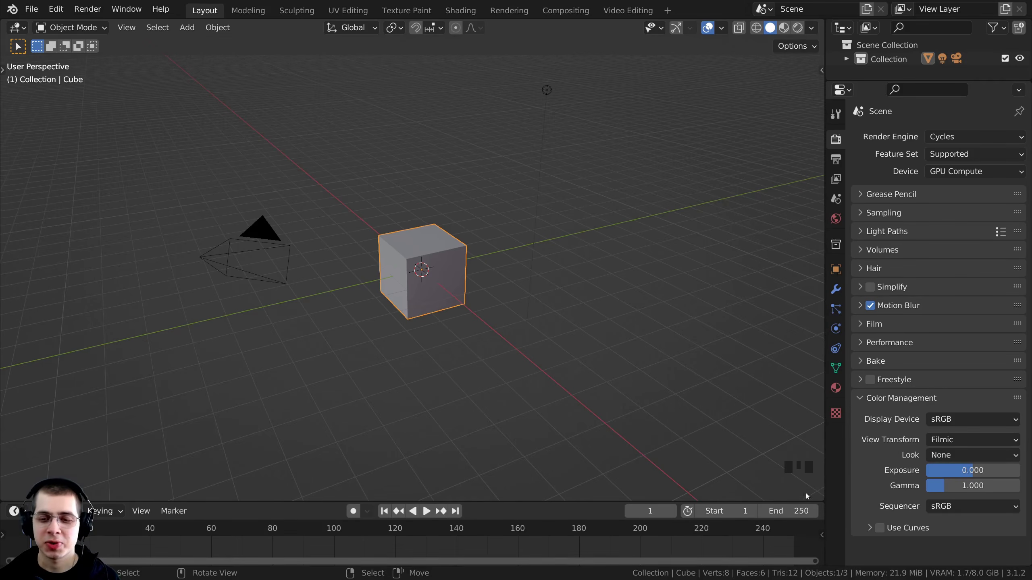
middle_click_drag(674, 447, 758, 458)
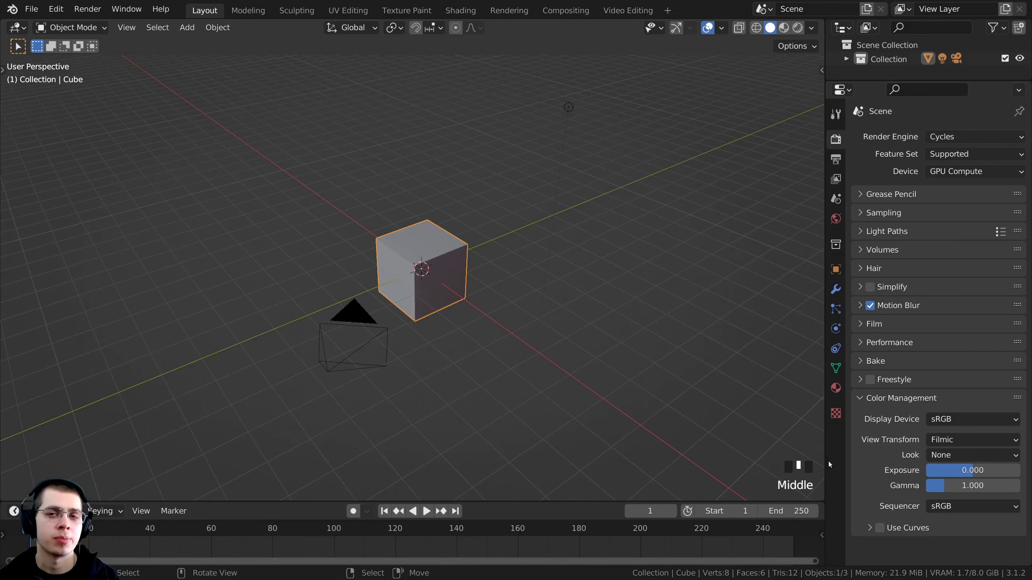
middle_click_drag(621, 364, 604, 318)
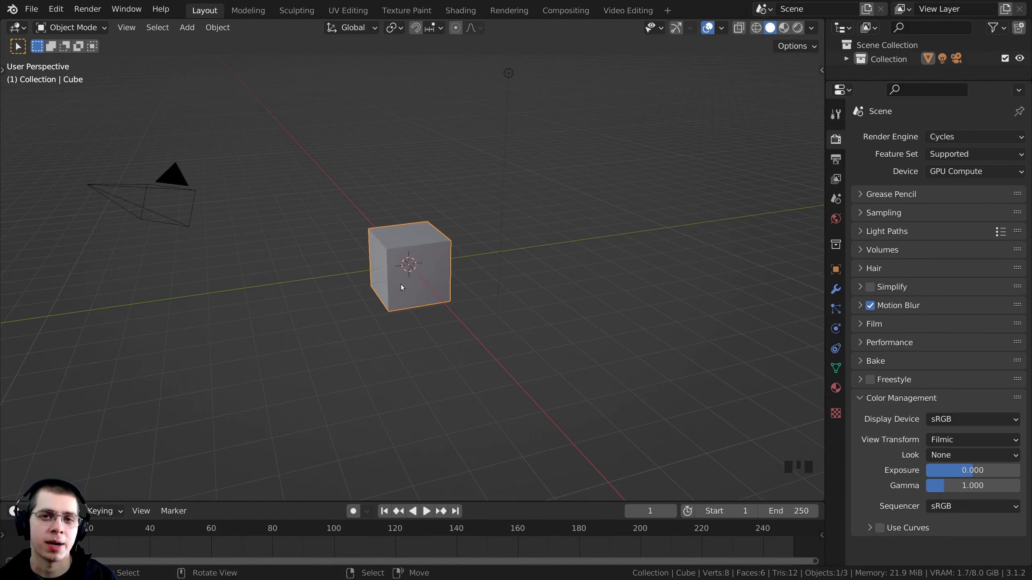
middle_click_drag(401, 284, 523, 301)
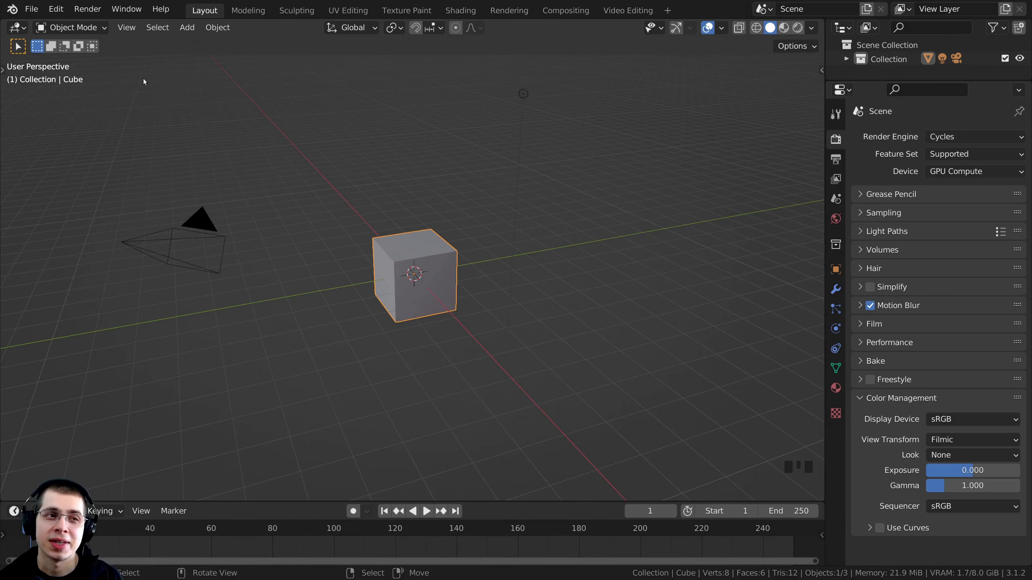
- Save the Blender scene as Pizza Slice.blend in the Pizza Tutorial/Tutorial Files folder
left_click(33, 12)
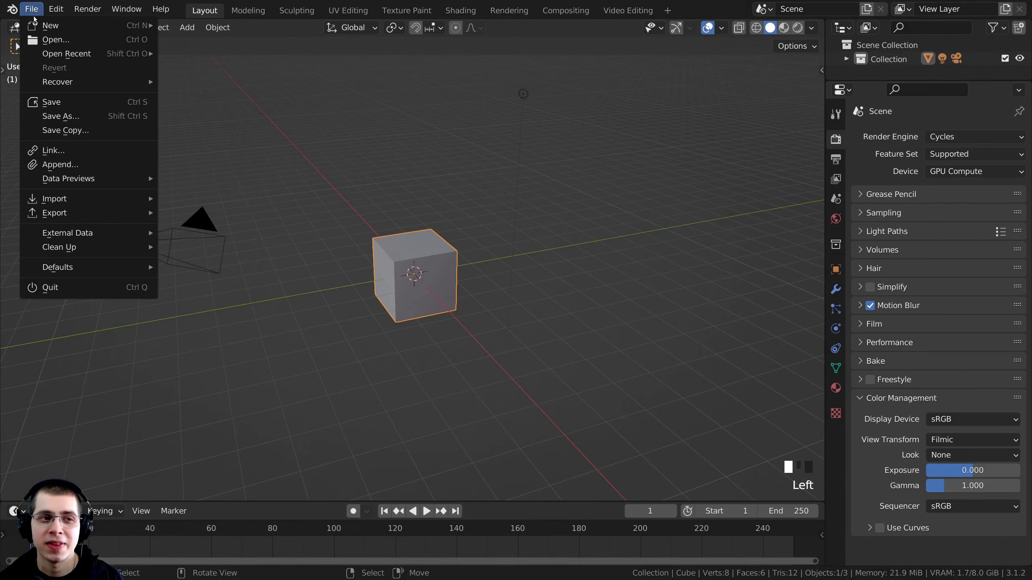
left_click(105, 117)
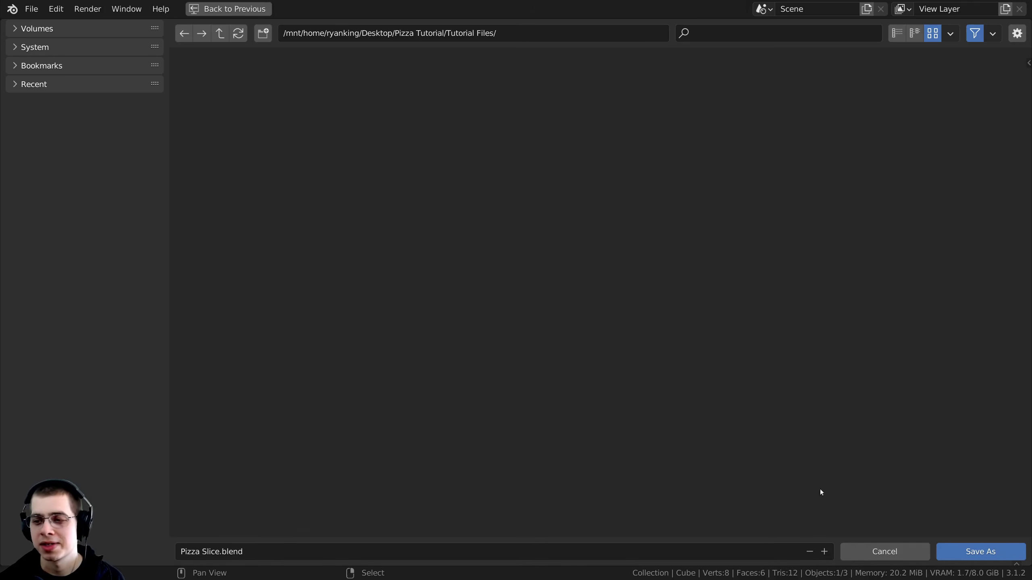
left_click(956, 549)
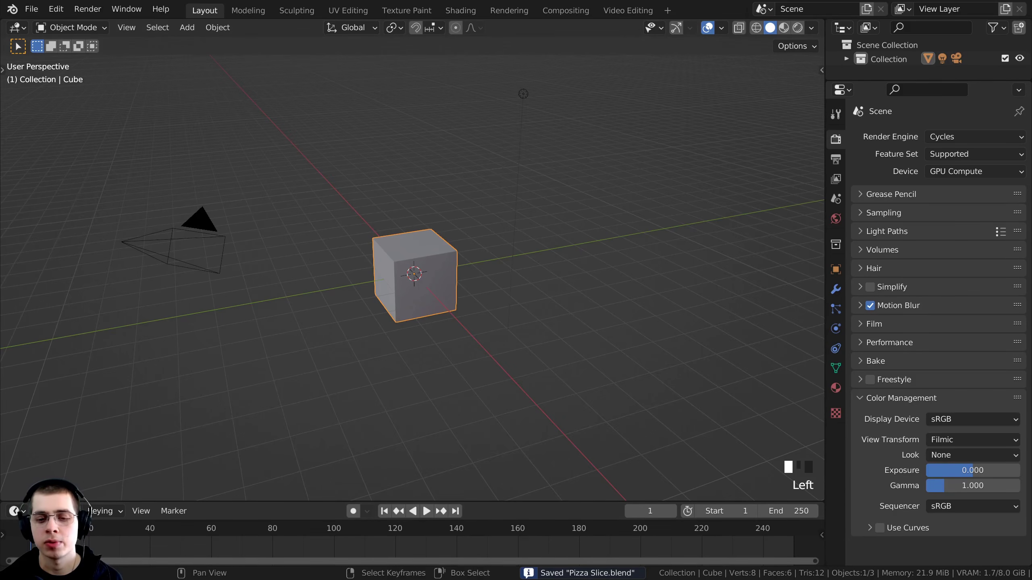
- Delete the default cube, camera and light from the scene
middle_click_drag(527, 312, 525, 319, "shift")
scroll(393, 248, "up", 1)
scroll(392, 226, "down", 1)
key("alt+a")
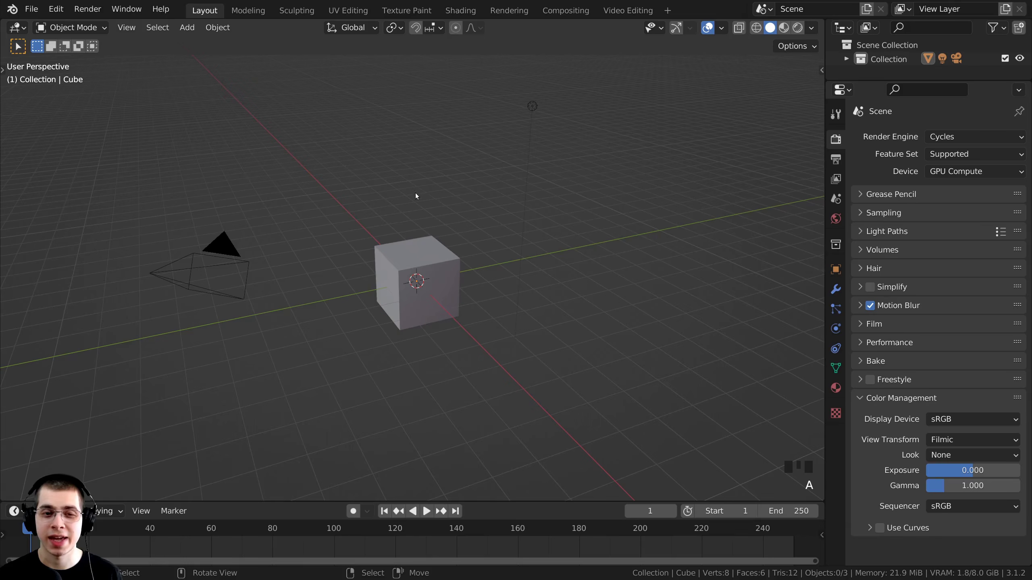
key("a")
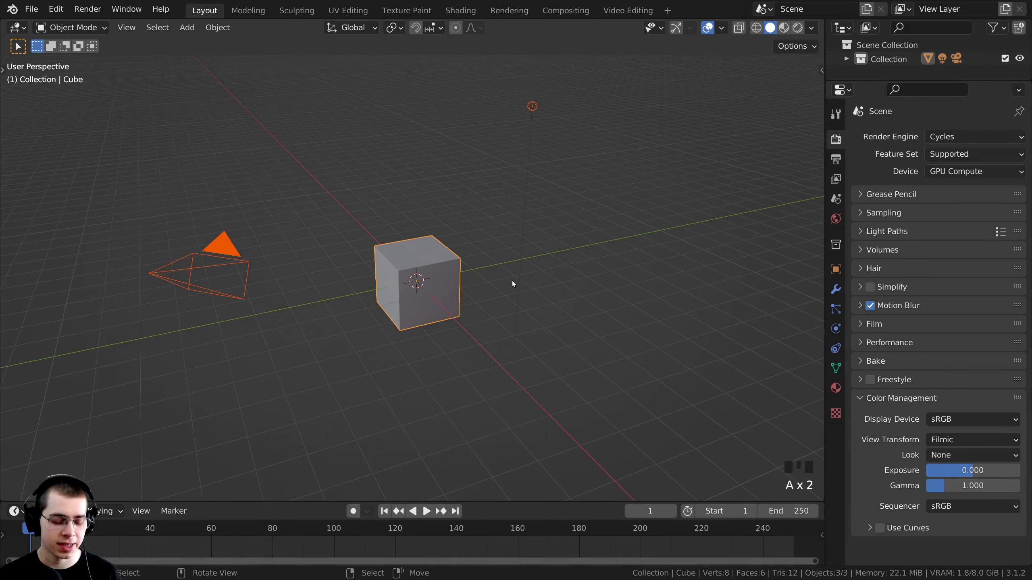
key("x")
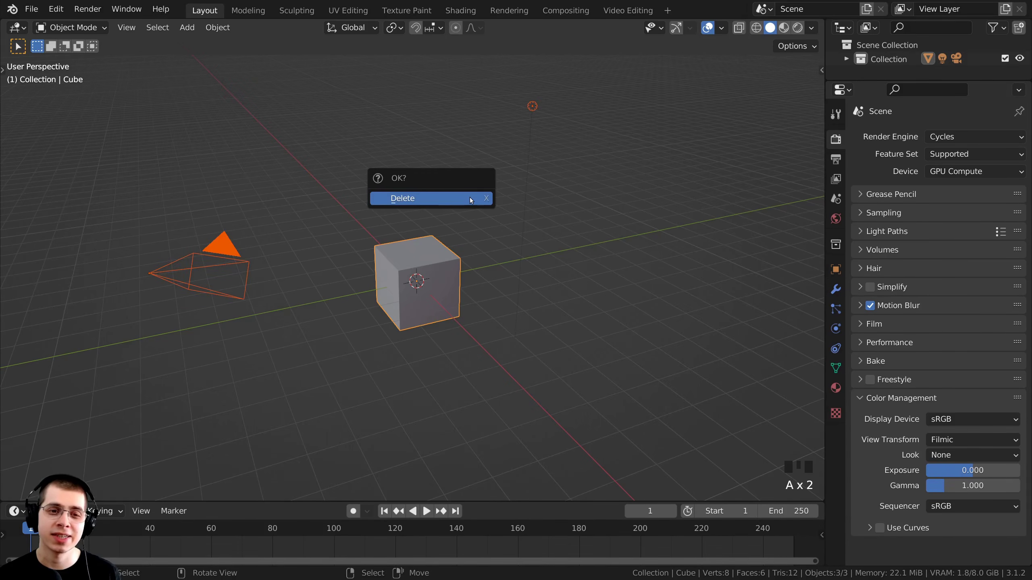
left_click(433, 198)
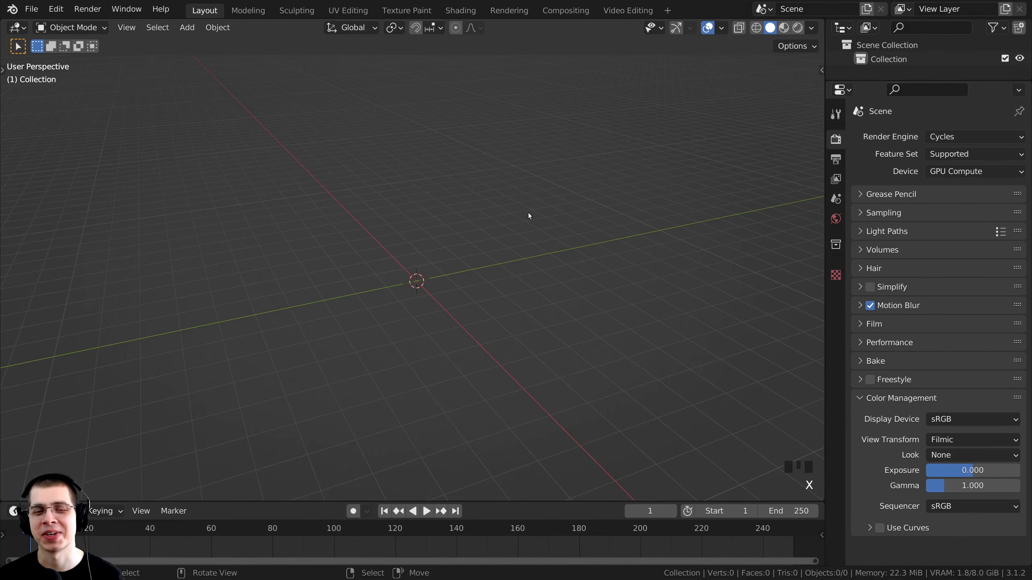
- Add a cube mesh at the origin and switch it to Edit Mode
key("shift+a")
mouse_move(435, 151)
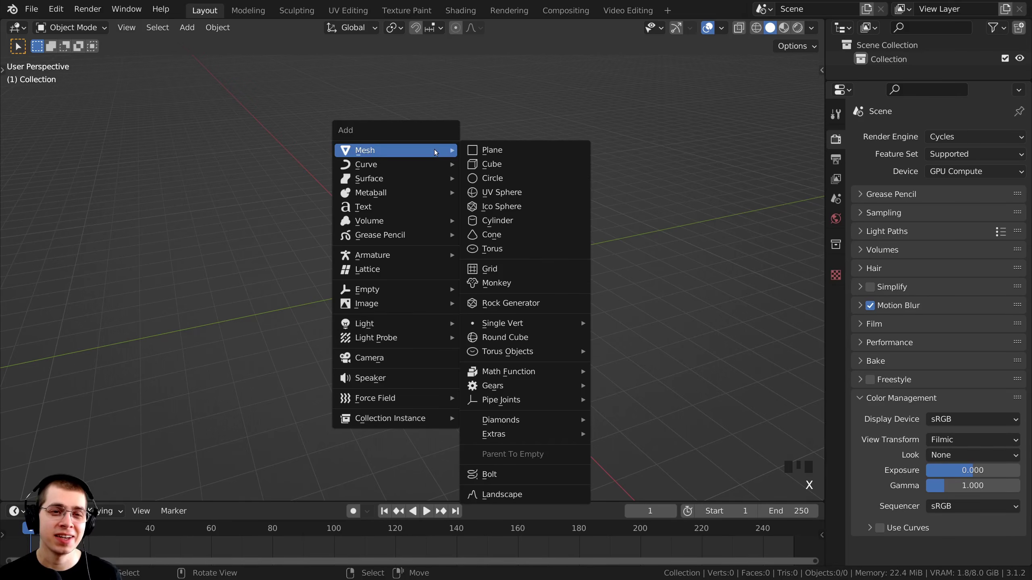
left_click(521, 165)
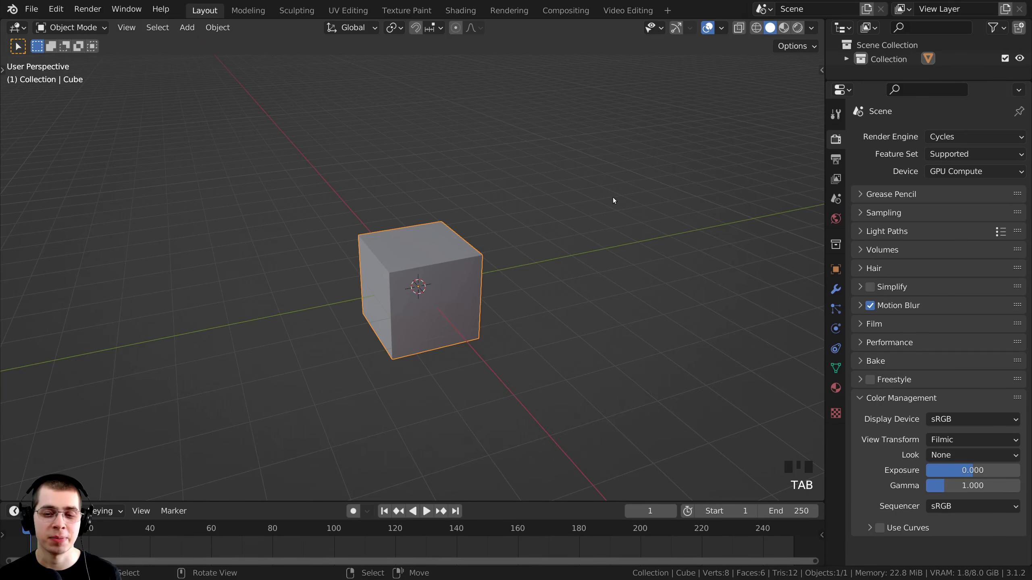
key("Tab")
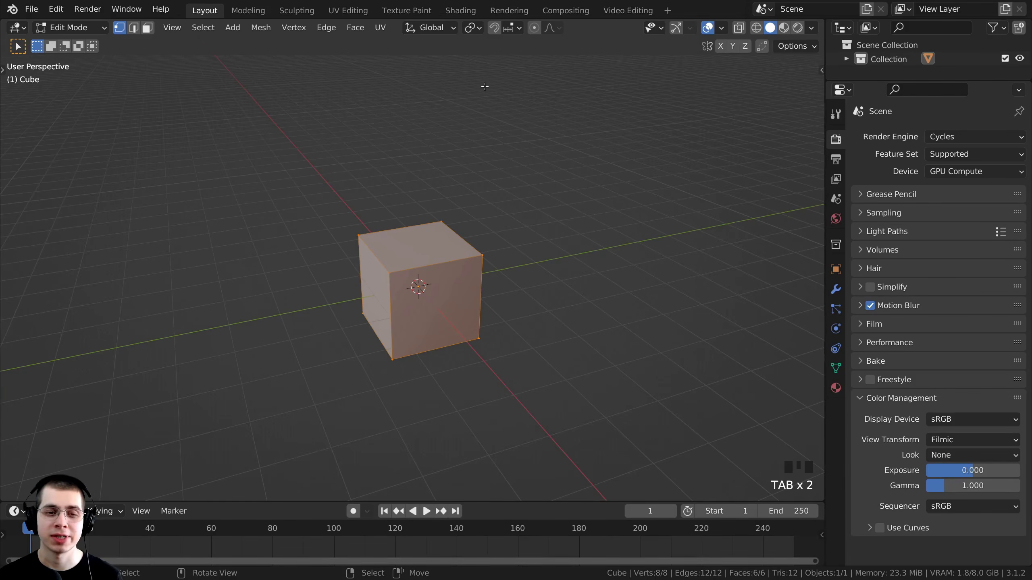
- Scale the whole cube down along Z into a flat slab and stretch it along Y into a long rectangle
key("s")
key("z")
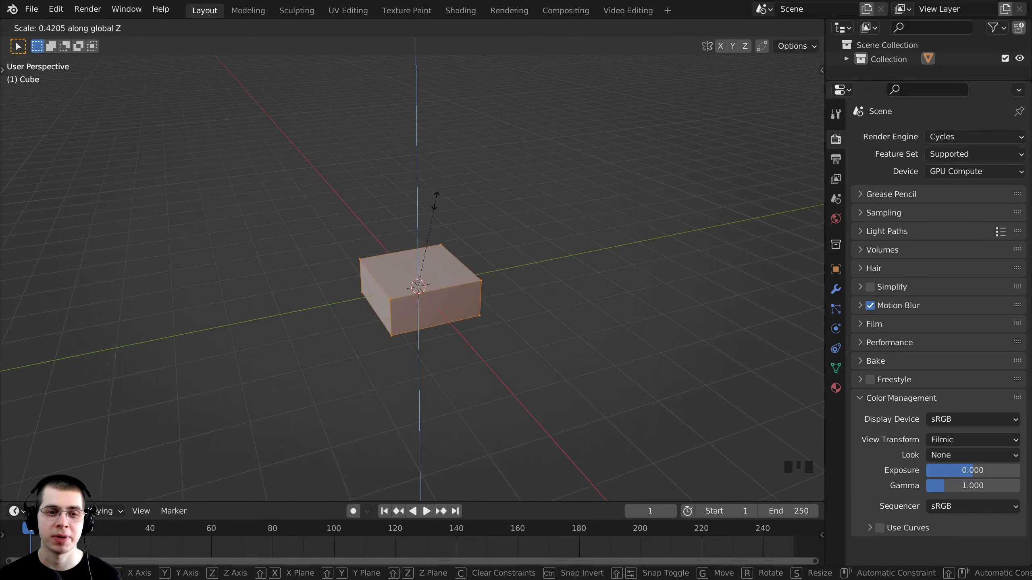
left_click(426, 232)
scroll(521, 249, "down", 2)
key("s")
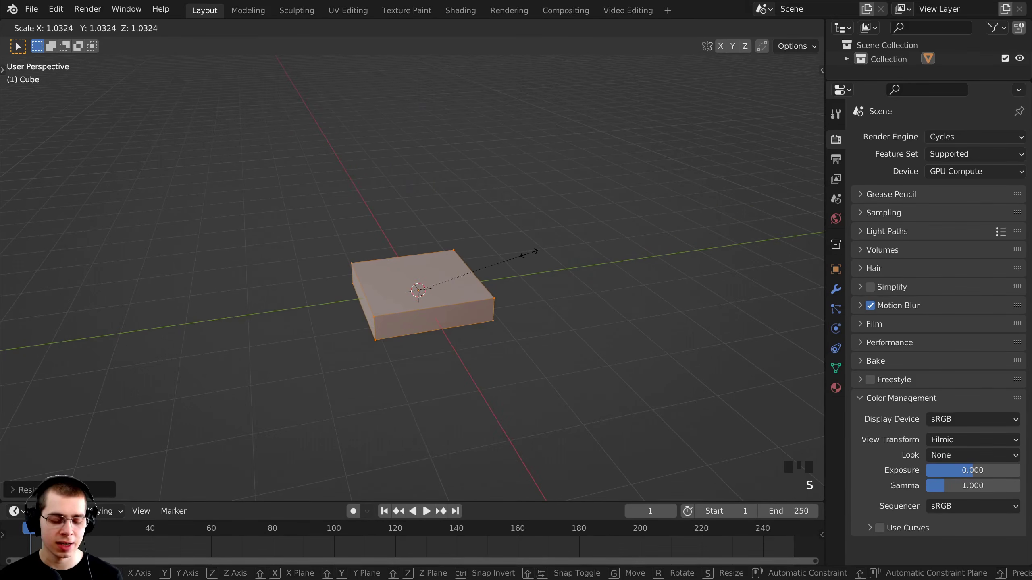
key("y")
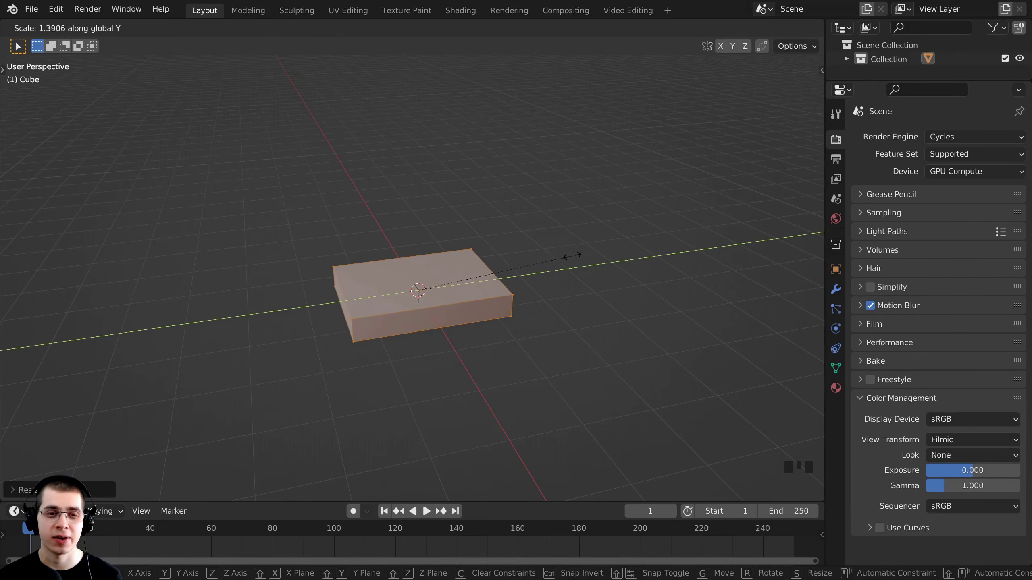
left_click(698, 252)
middle_click_drag(697, 252, 691, 135)
scroll(691, 135, "up", 1)
- Scale the slab down slightly along Z to make it thinner
key("s")
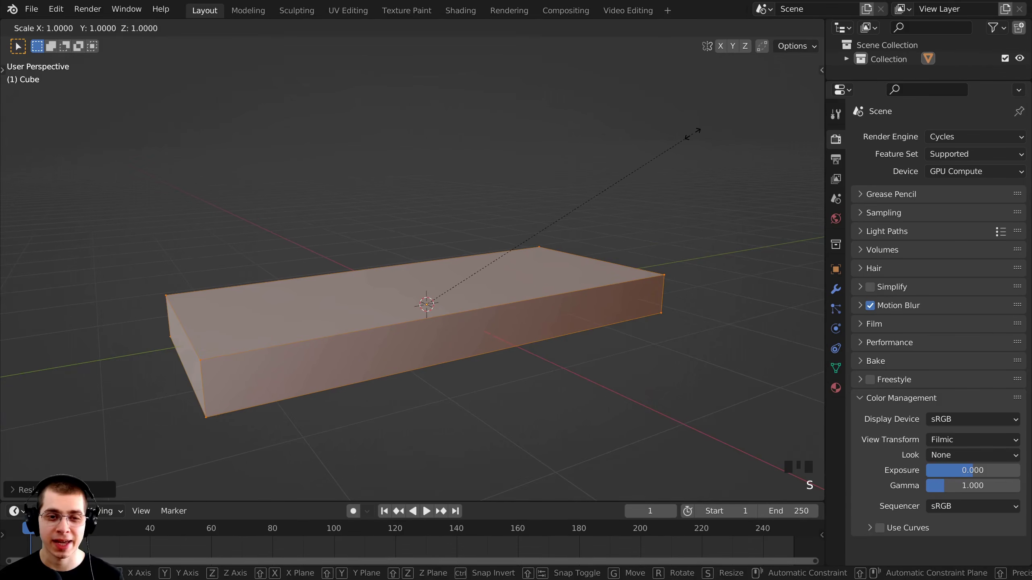
key("z")
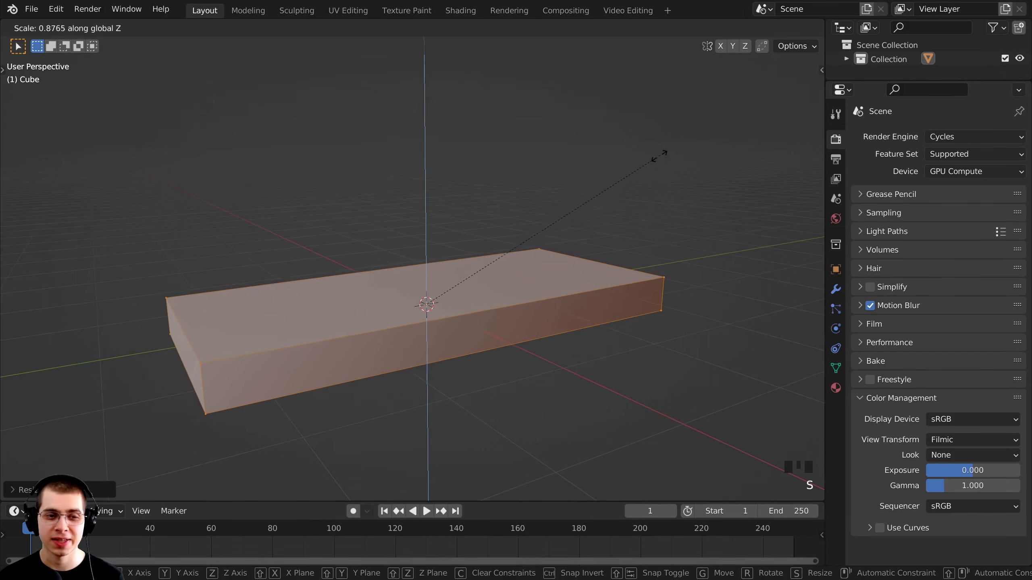
left_click(621, 193)
- Move the slab's mesh about -0.69 m along the Y axis
scroll(621, 194, "down", 1)
middle_click_drag(622, 193, 603, 225)
scroll(612, 209, "down", 2)
key("g")
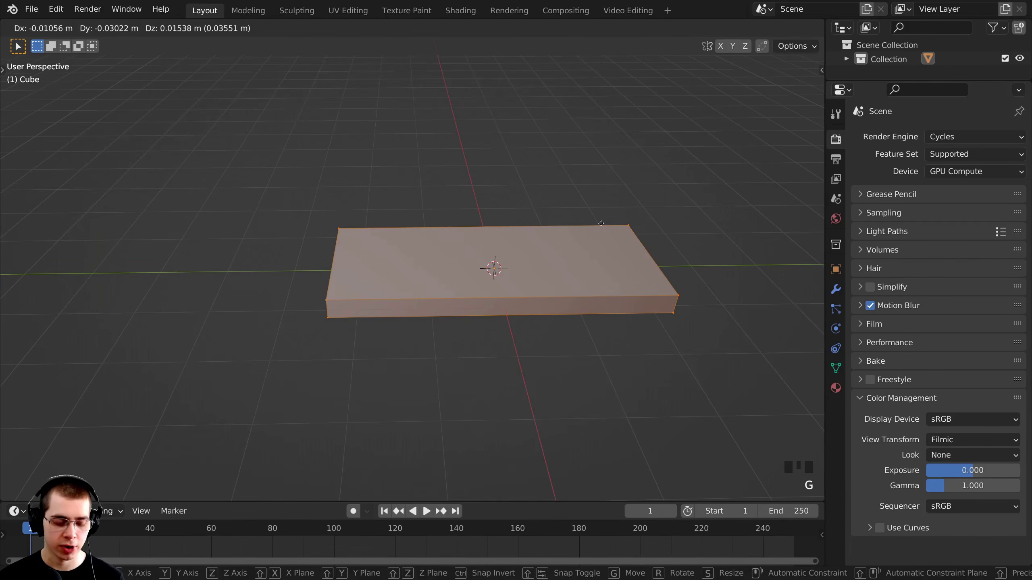
key("y")
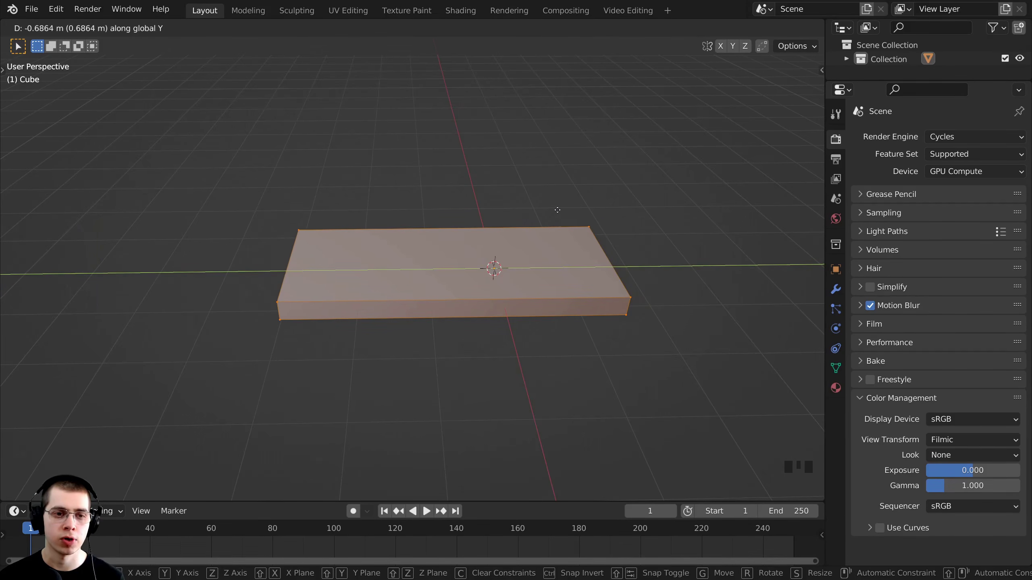
left_click(557, 209)
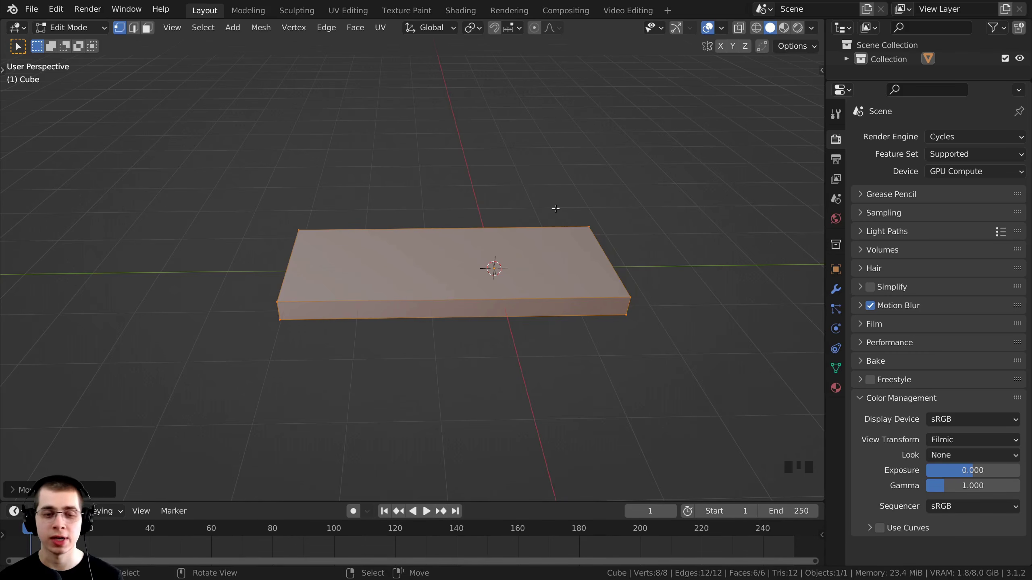
- Select the slab's end face on the negative Y side and scale it down along X to form a narrow tip
key("KP_1")
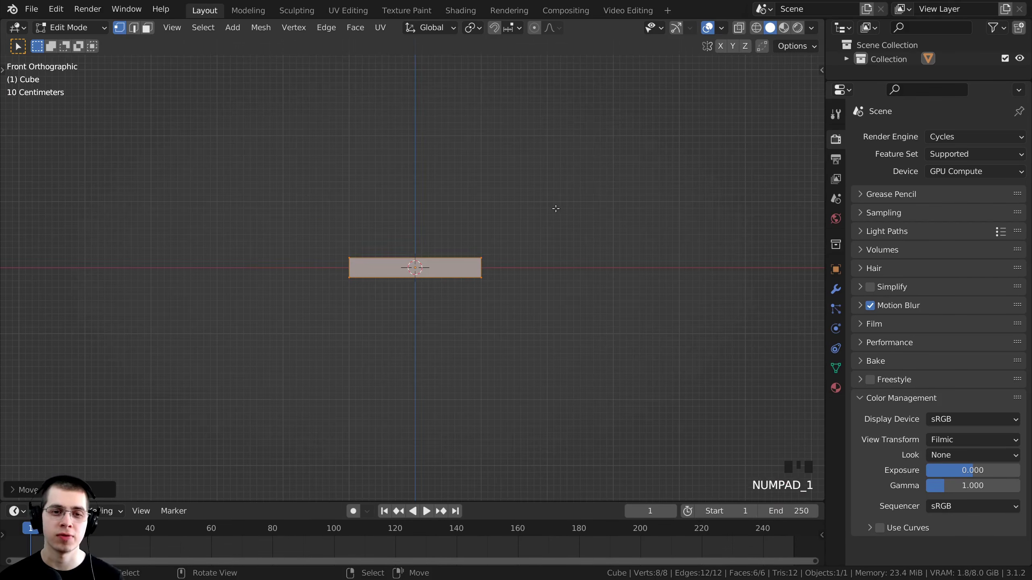
middle_click_drag(452, 200, 369, 297)
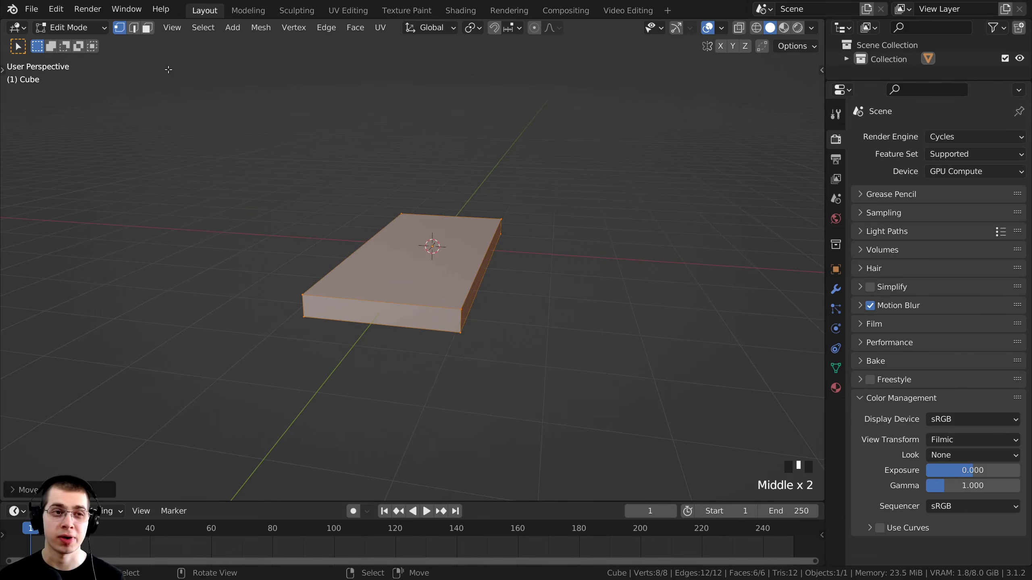
left_click(148, 27)
right_click(406, 316)
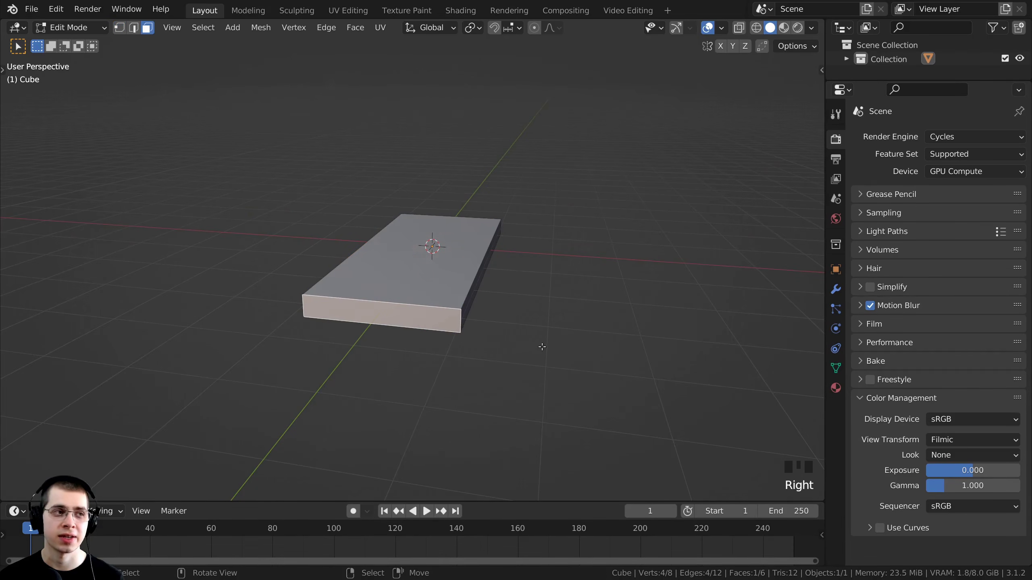
scroll(615, 316, "up", 1)
key("s")
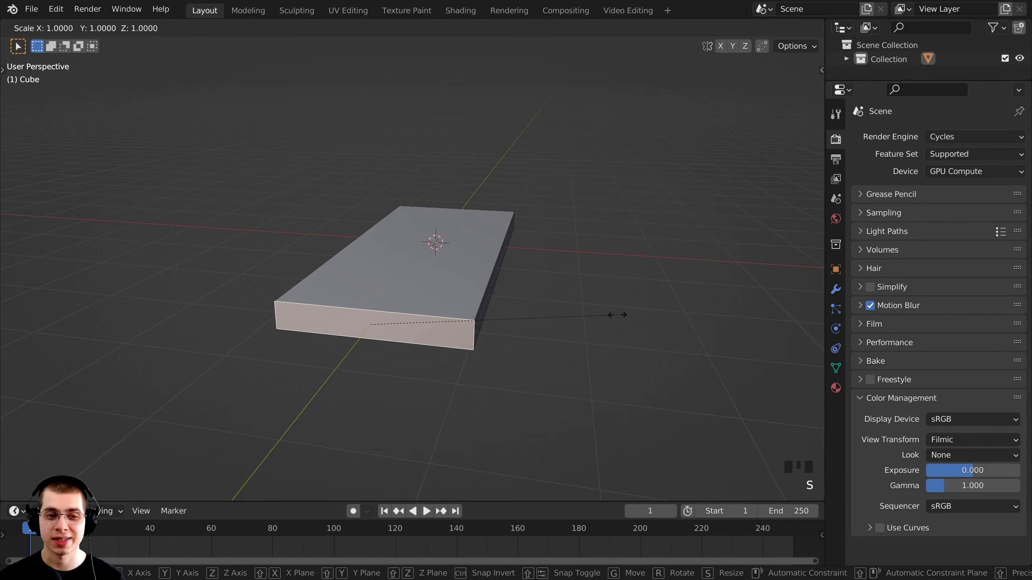
key("x")
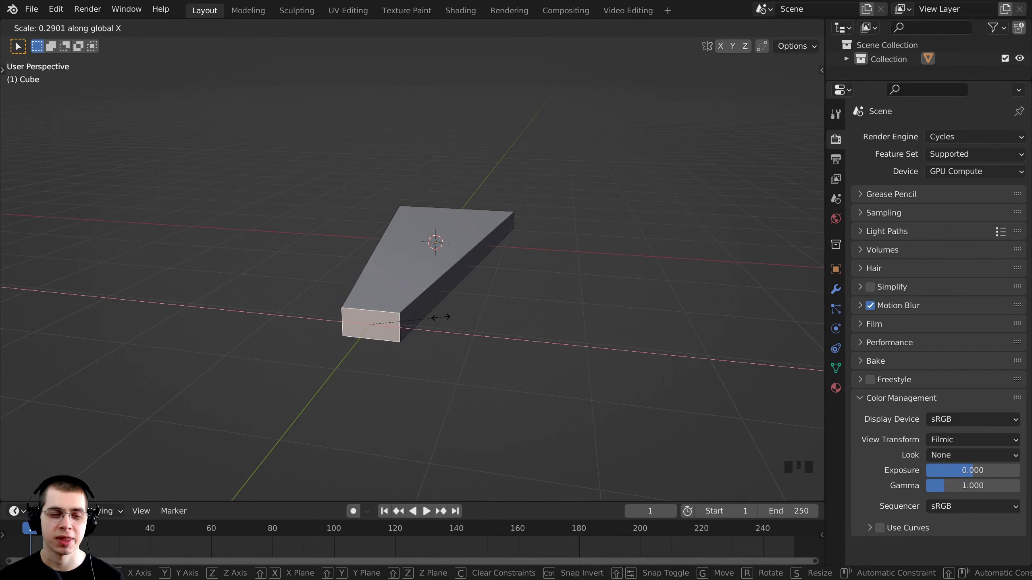
left_click(405, 322)
- Select the wedge's wide end face and scale it up along X by about 1.28
middle_click_drag(410, 323, 357, 327)
scroll(498, 337, "up", 2)
middle_click_drag(498, 338, 553, 346)
right_click(447, 353)
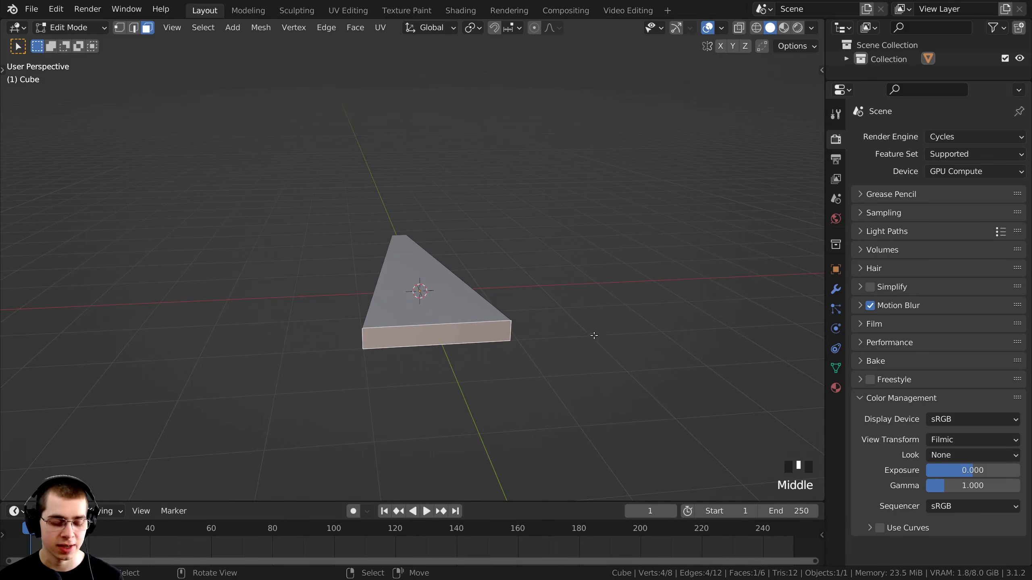
key("s")
key("x")
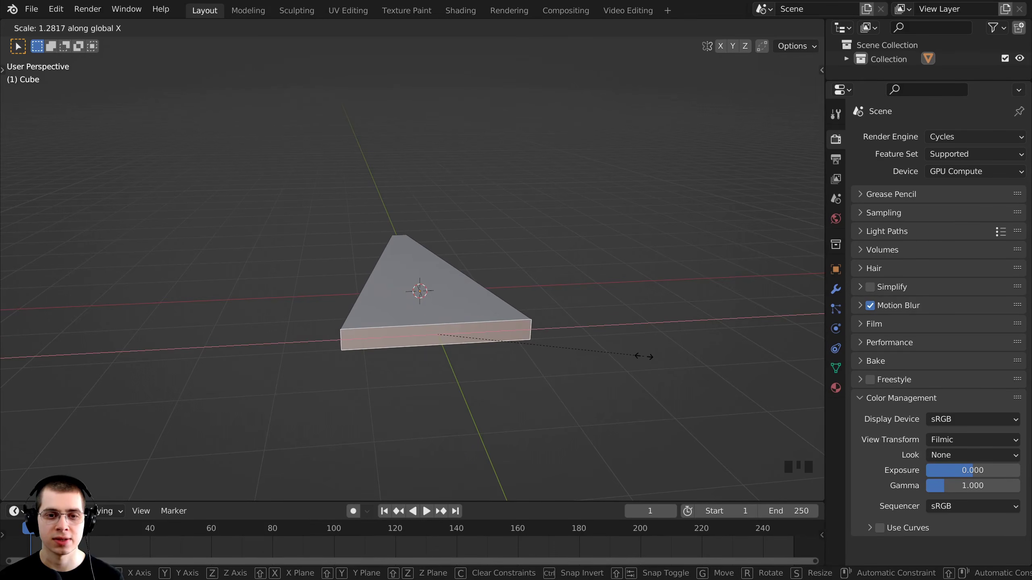
left_click(645, 357)
- Move the wide end face about -0.29 m along the Y axis to shorten the slice
middle_click_drag(473, 230, 512, 268)
middle_click_drag(513, 269, 538, 270, "shift")
key("g")
key("y")
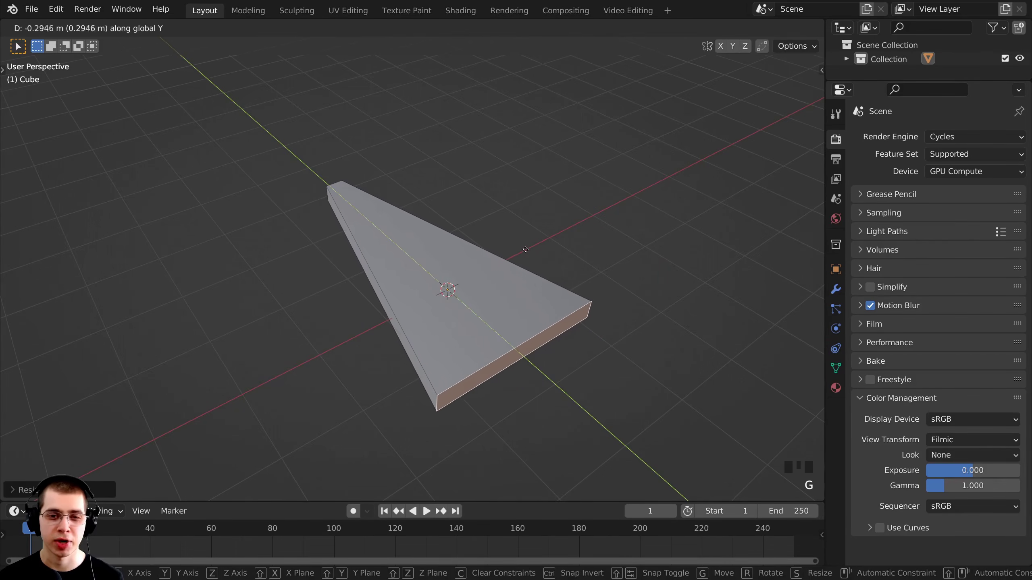
left_click(520, 251)
- Extrude the wide end face outward to form a crust section and slightly adjust the new face's width along X
key("e")
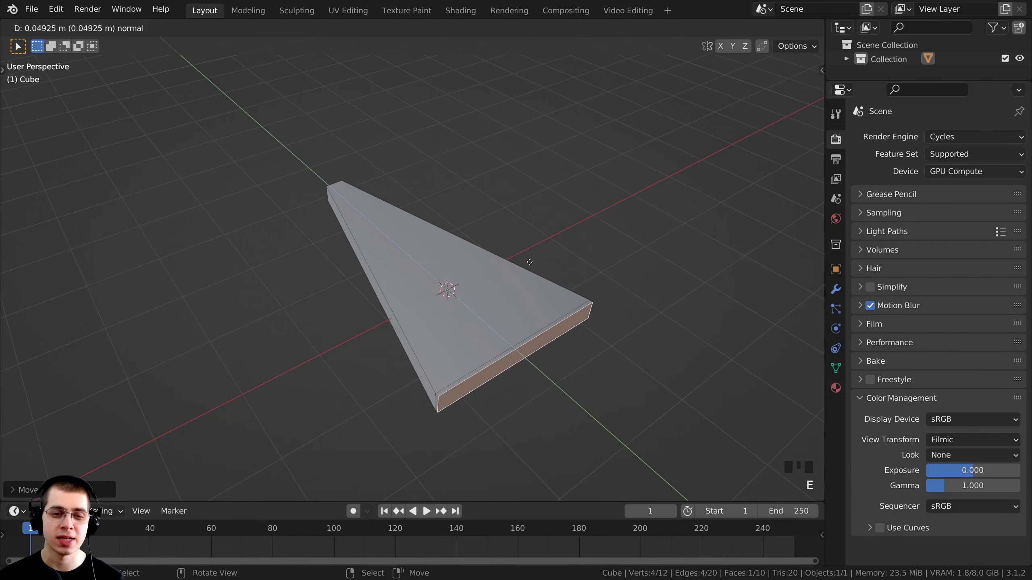
left_click(579, 292)
middle_click_drag(579, 292, 635, 265, "shift")
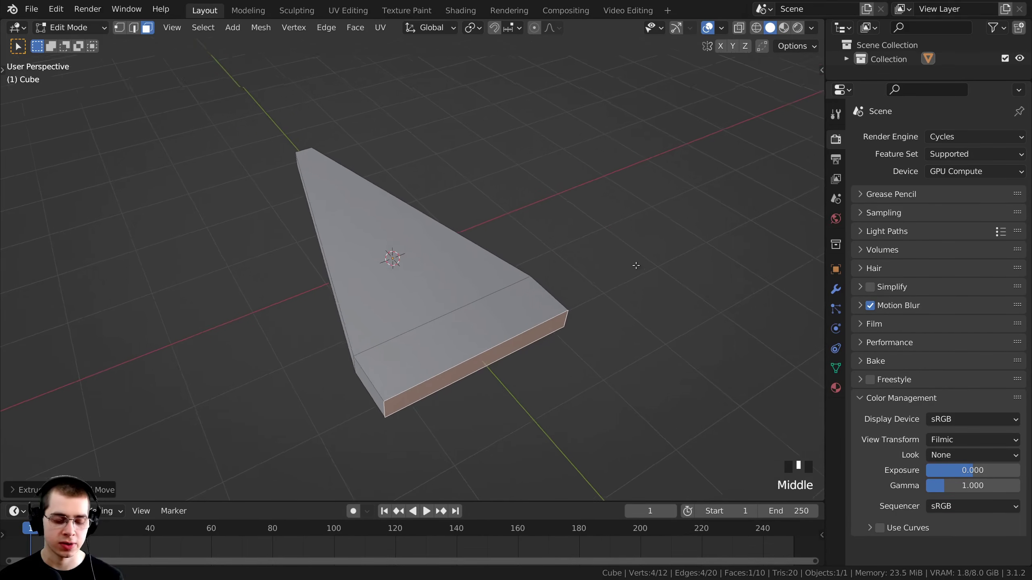
key("s")
key("x")
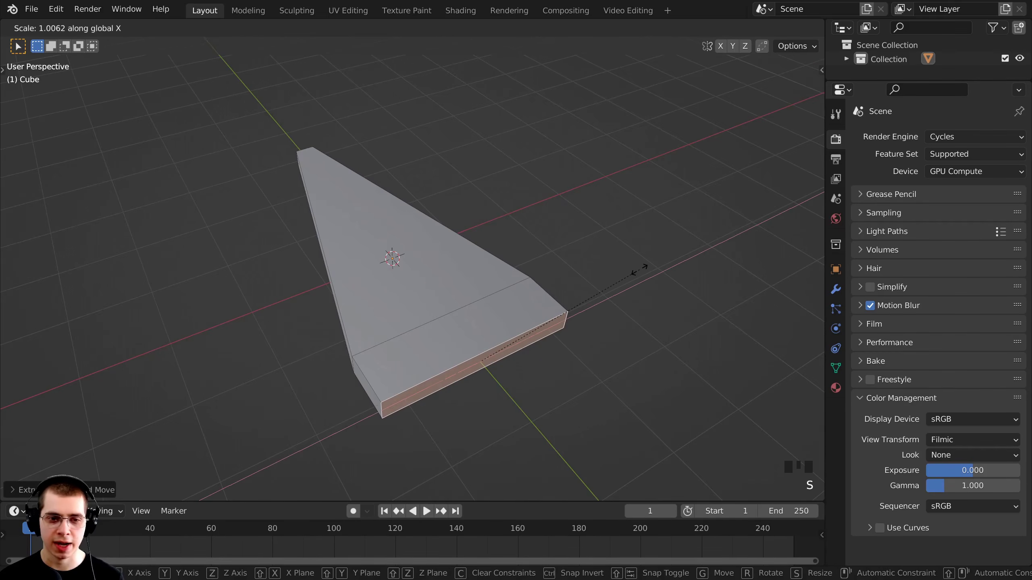
left_click(647, 271)
- Select the narrow tip face and move it about 0.24 m inward along the Y axis
middle_click_drag(260, 240, 375, 195)
middle_click_drag(376, 195, 415, 215)
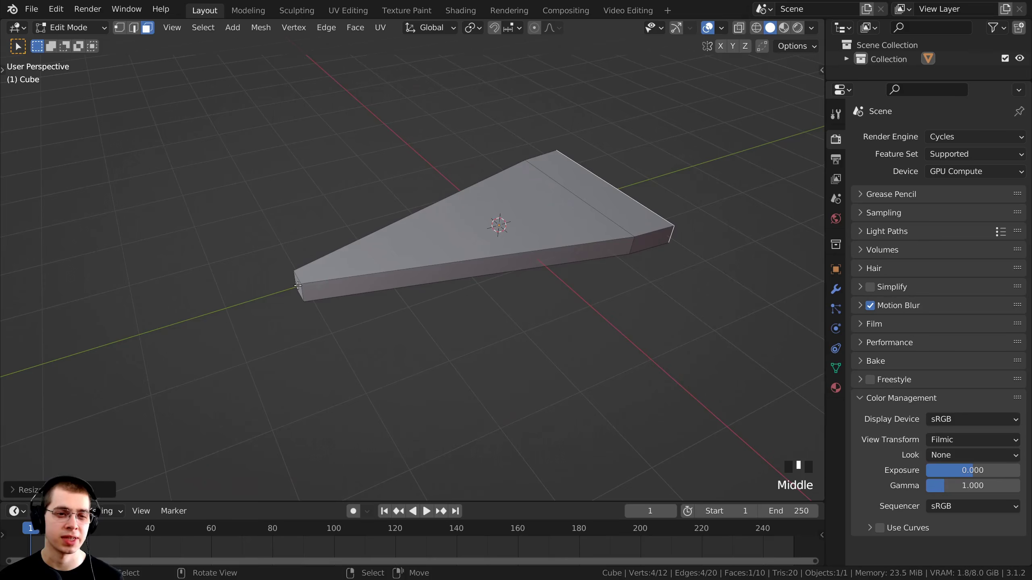
right_click(298, 286)
middle_click_drag(348, 270, 342, 273)
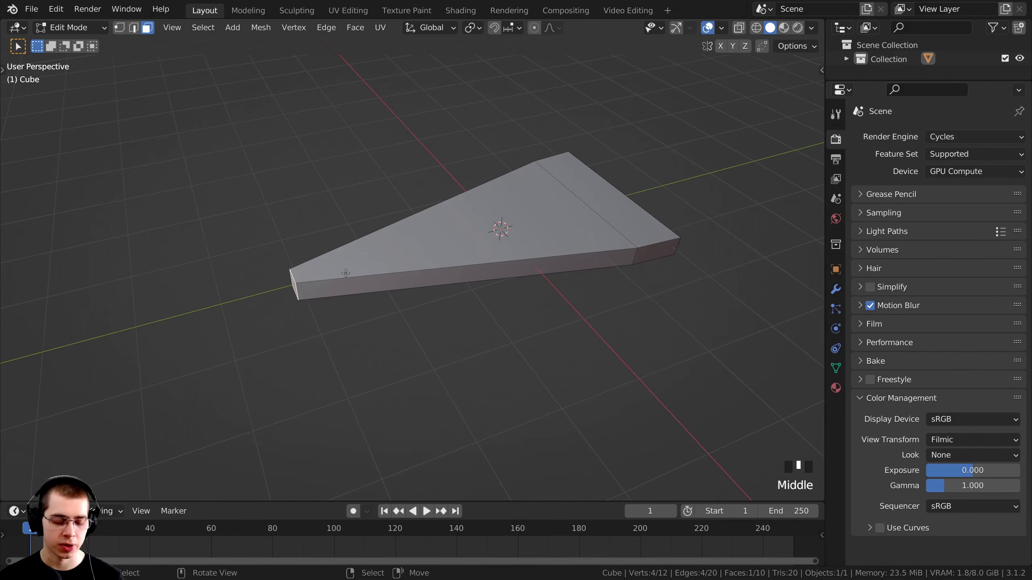
key("g")
key("y")
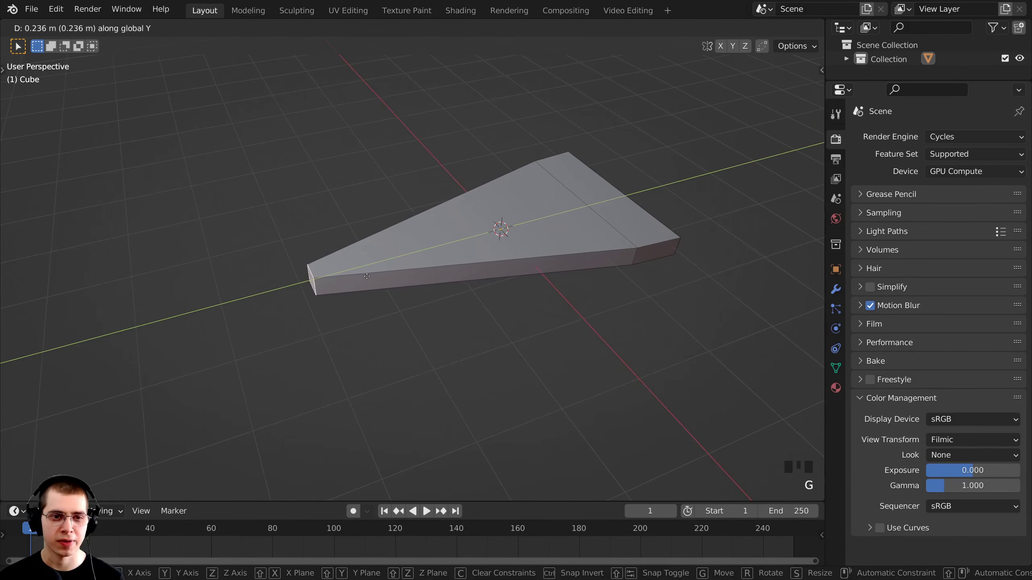
left_click(369, 277)
- Extrude the top face of the crust section about 0.38 m upward along Z and fine-tune its height
middle_click_drag(405, 287, 443, 254, "shift")
right_click(544, 263)
middle_click_drag(443, 254, 480, 266)
scroll(518, 238, "up", 1)
key("e")
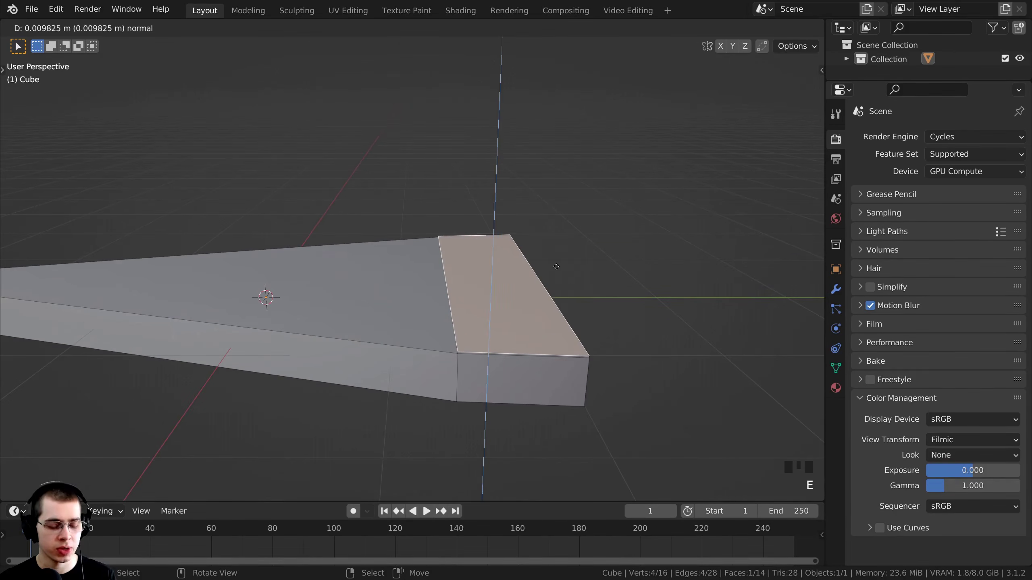
key("z")
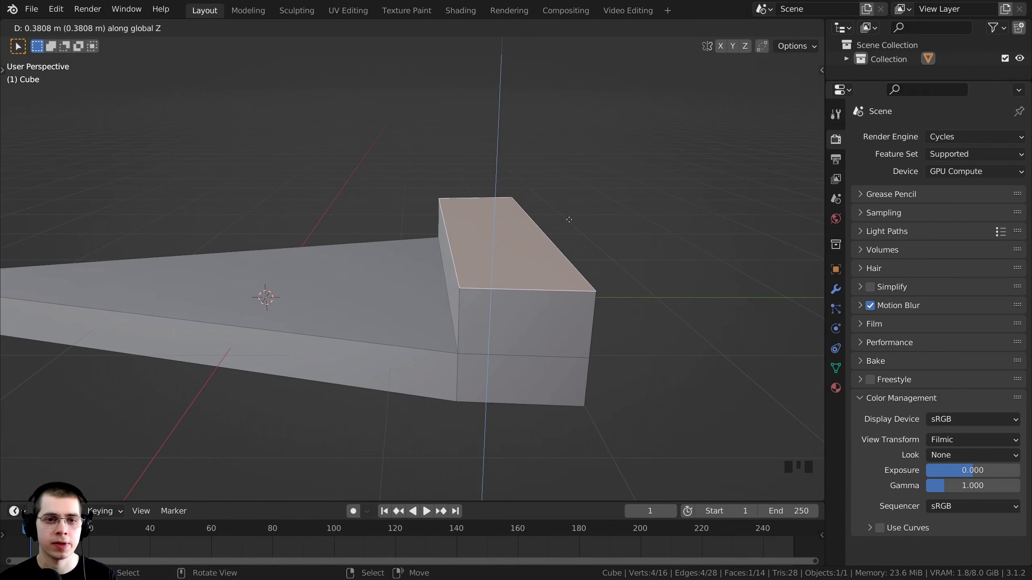
left_click(556, 225)
key("g")
key("z")
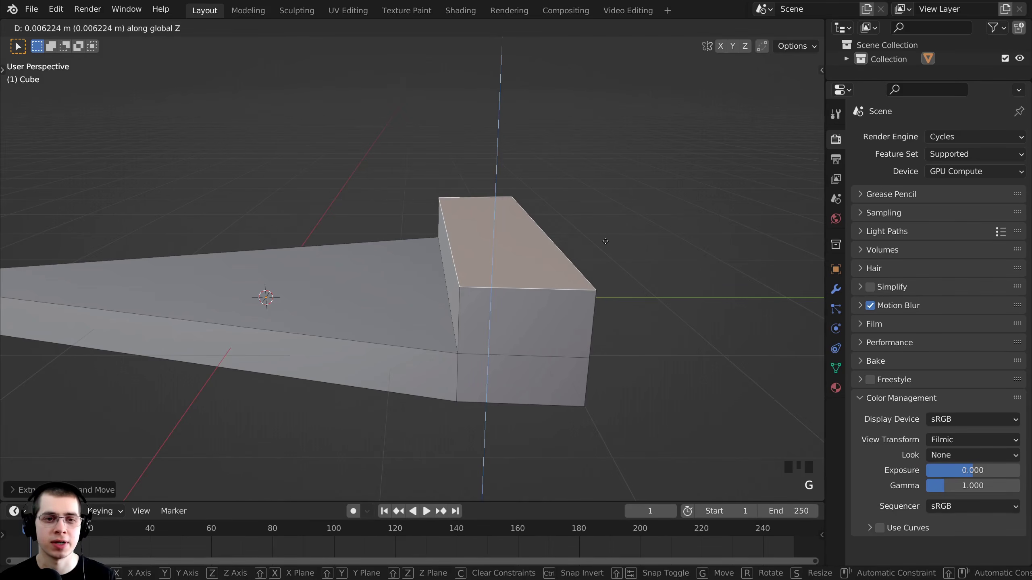
left_click(607, 238)
- Extrude the crust's top face upward once more and scale it down along Y into a narrow ridge
key("e")
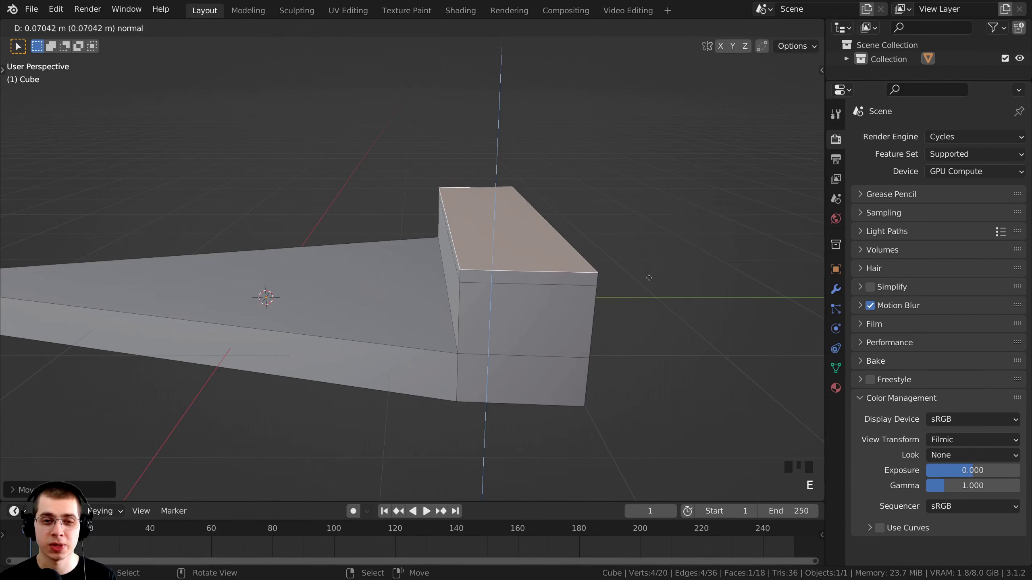
left_click(659, 250)
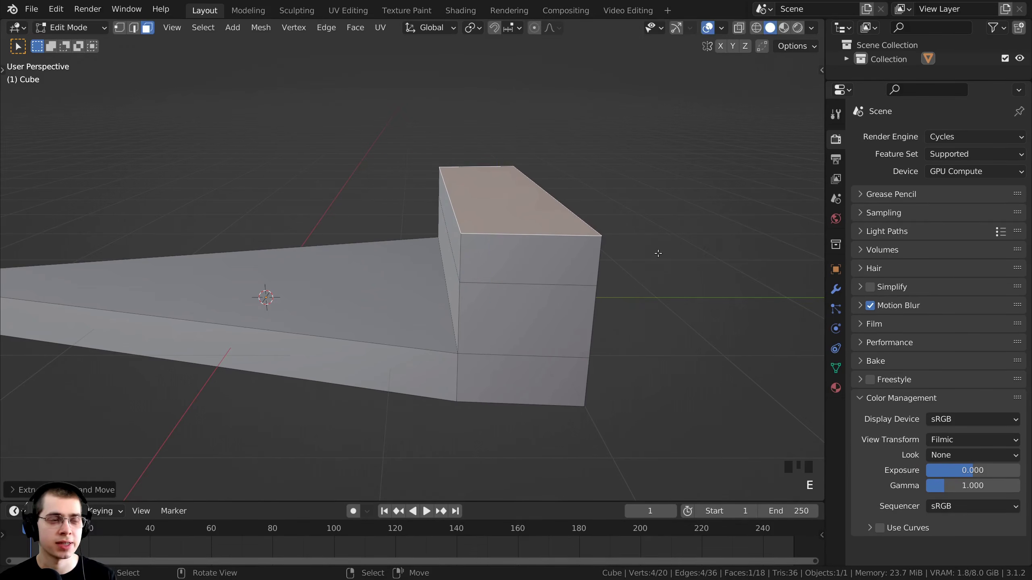
middle_click_drag(692, 236, 700, 238)
key("s")
key("y")
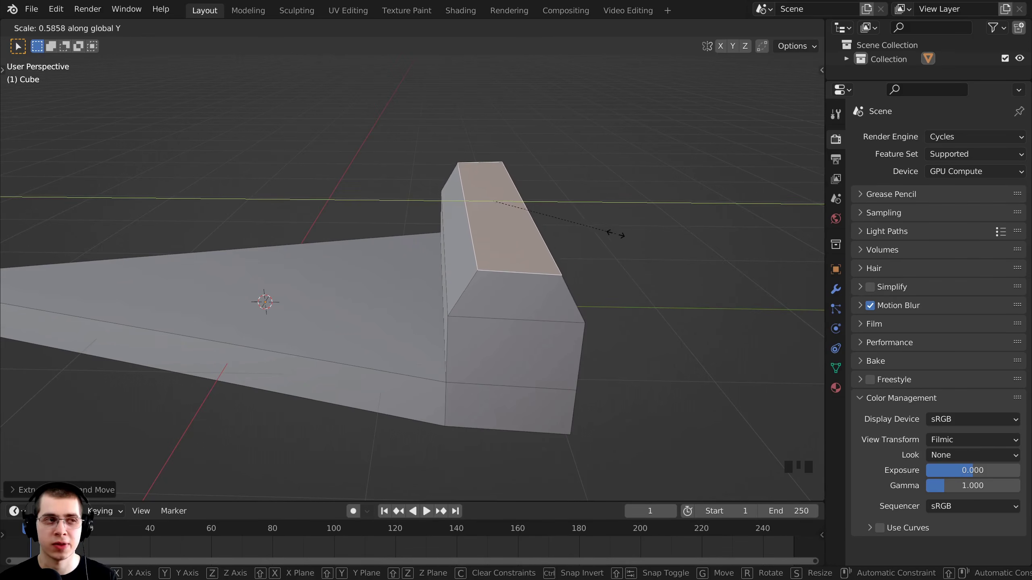
left_click(545, 224)
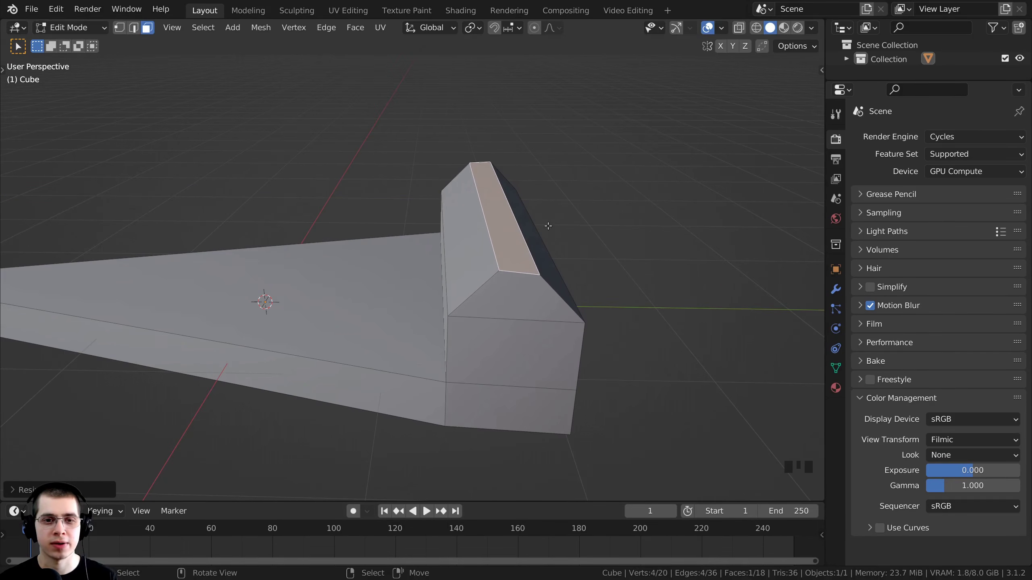
- Lower the crust's ridge face about 0.04 m along the Z axis
middle_click_drag(545, 225, 556, 215)
key("g")
key("z")
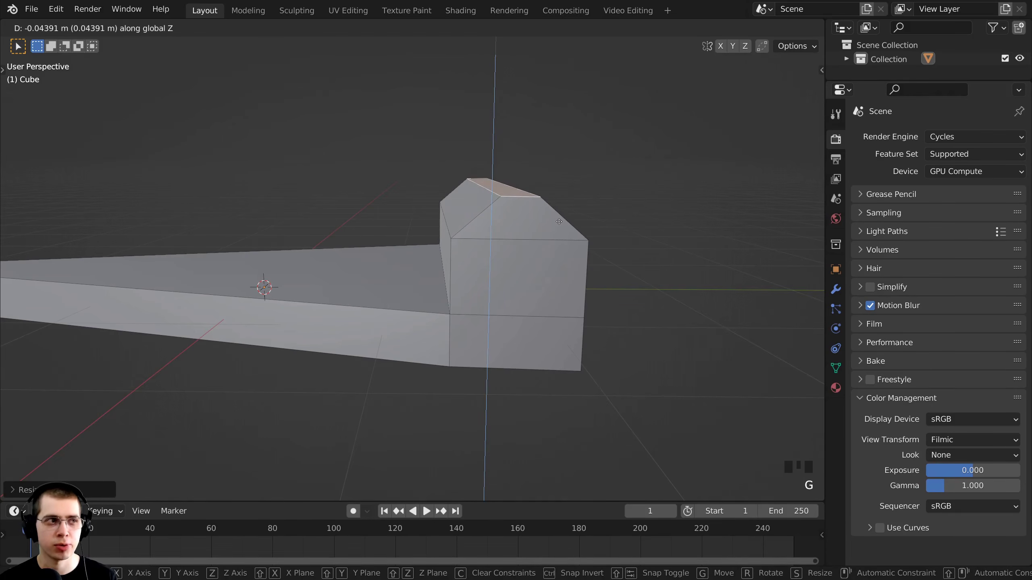
left_click(559, 222)
scroll(465, 274, "up", 3)
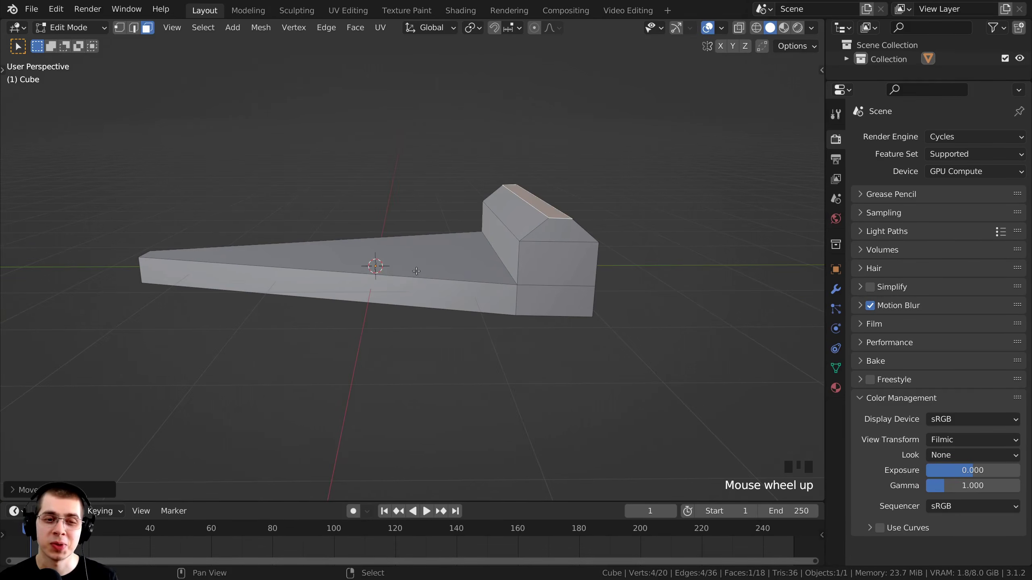
scroll(465, 275, "up", 1)
middle_click_drag(465, 275, 510, 257, "shift")
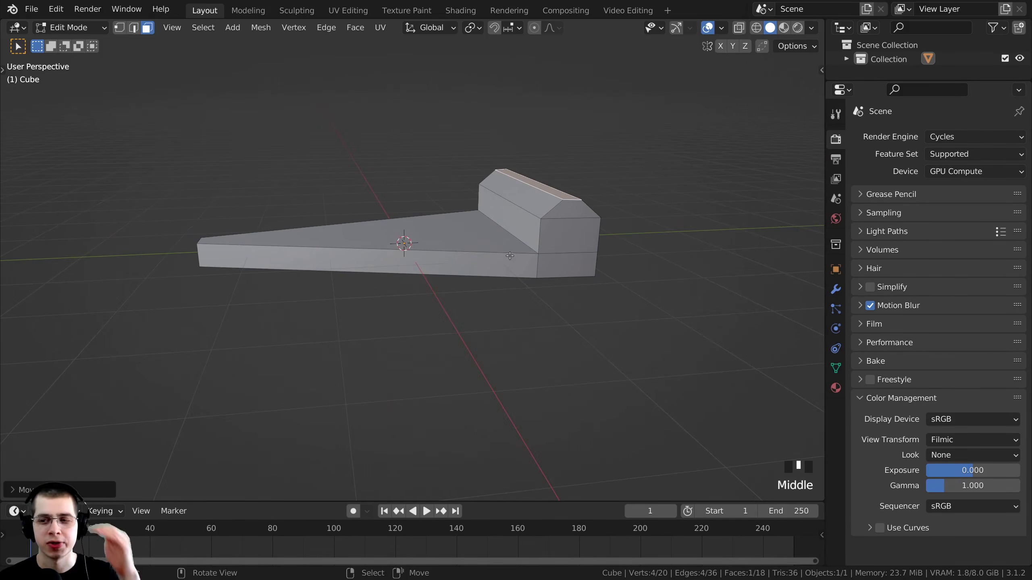
middle_click(506, 248)
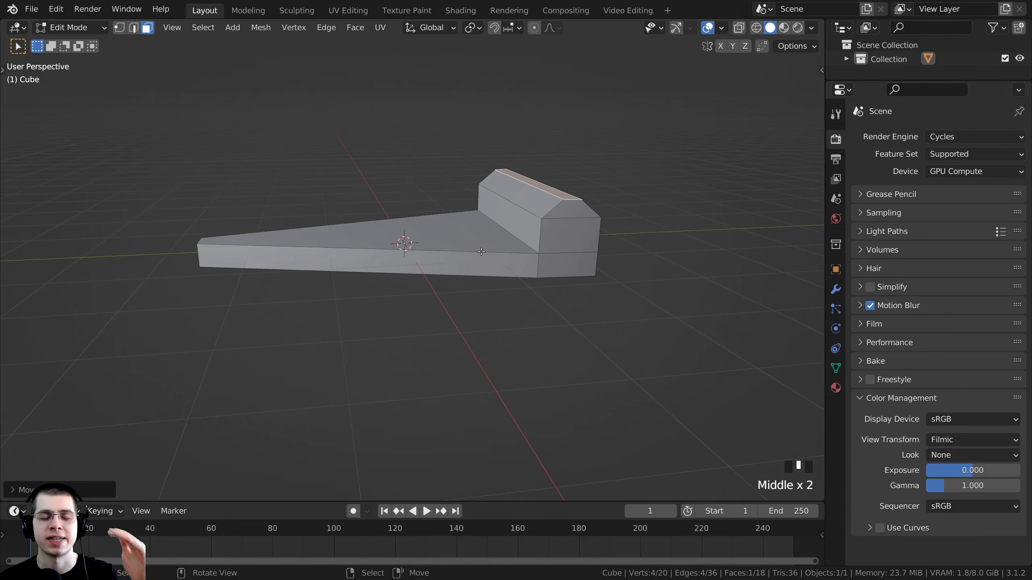
middle_click_drag(441, 249, 351, 265, "shift")
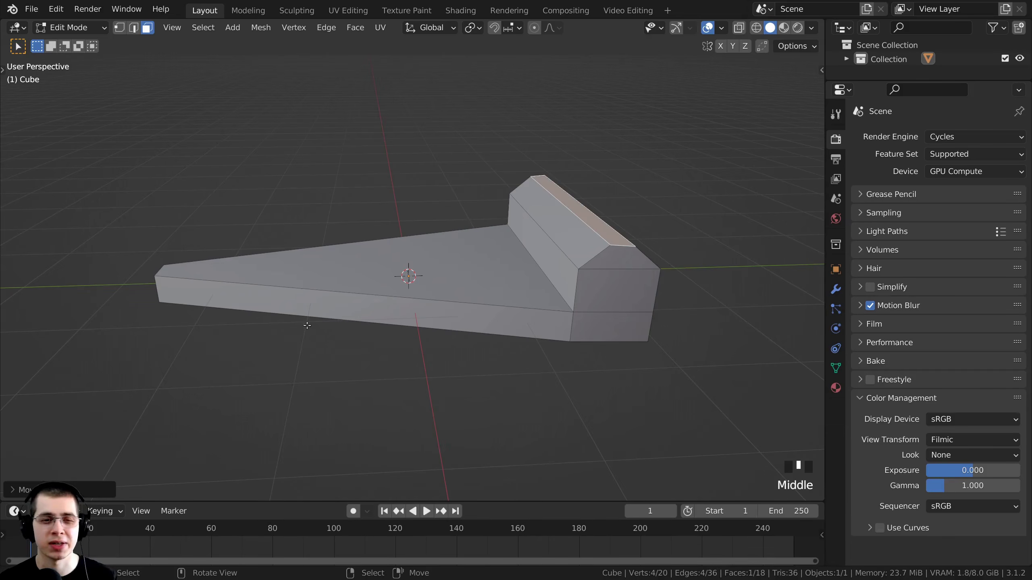
middle_click_drag(508, 299, 505, 265)
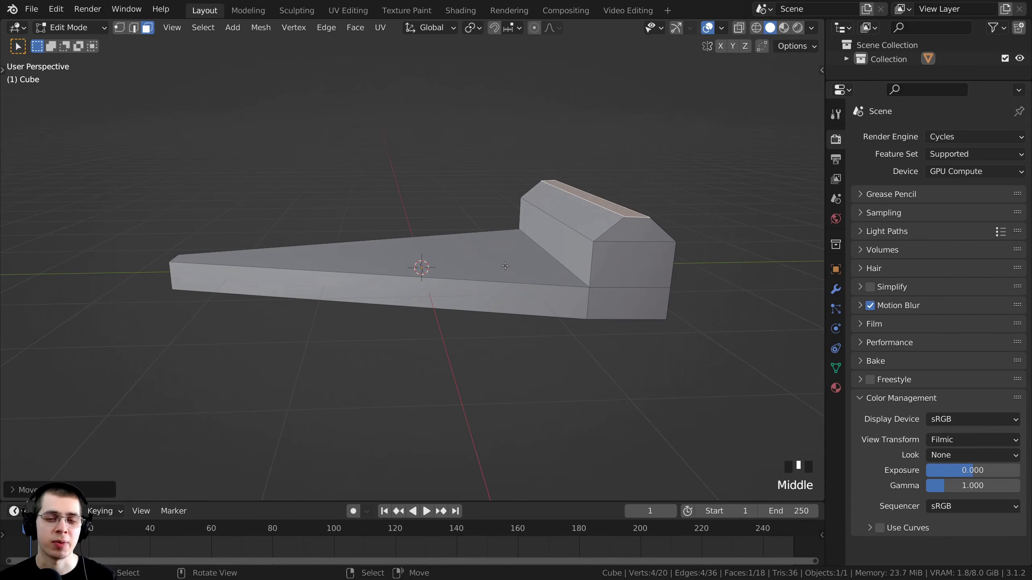
- Add a loop cut across the wedge and slide it toward the crust, near the world origin
middle_click_drag(361, 261, 339, 245, "shift")
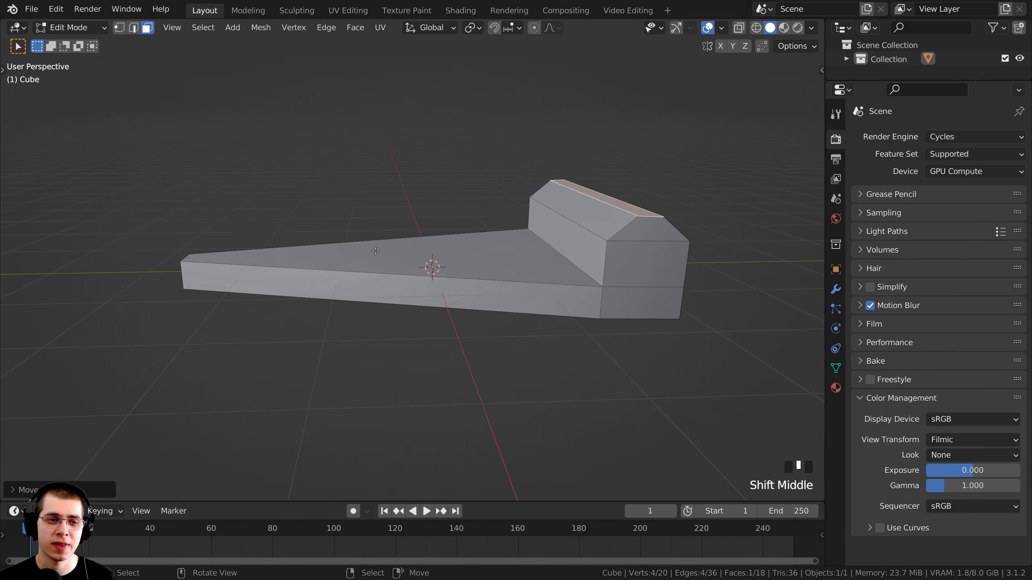
key("ctrl+r")
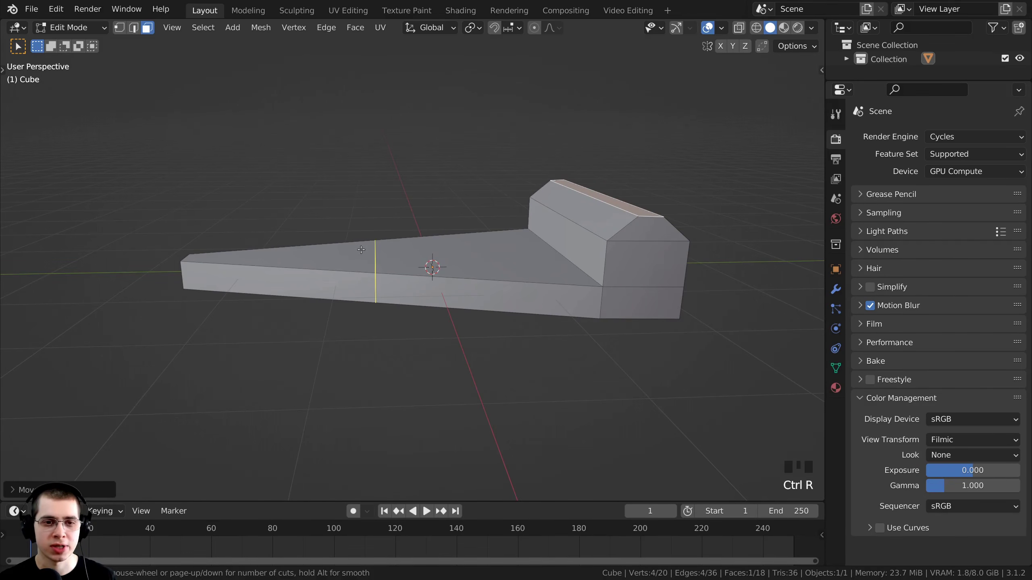
left_click(380, 275)
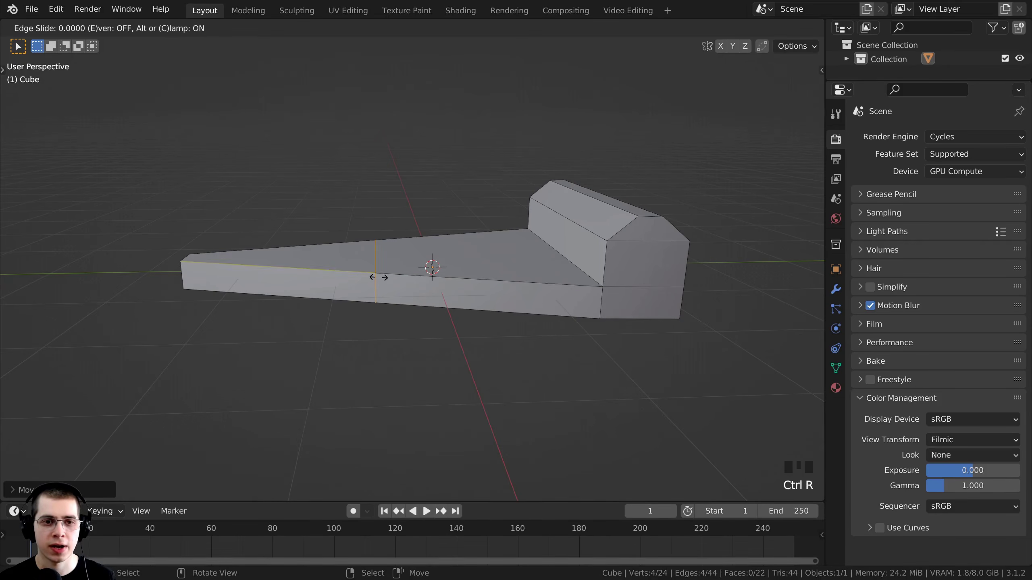
left_click(446, 297)
- Add two more loop cuts across the tip half, sliding the first slightly toward the middle cut and placing the second nearer the tip
middle_click_drag(446, 297, 441, 322)
key("ctrl+r")
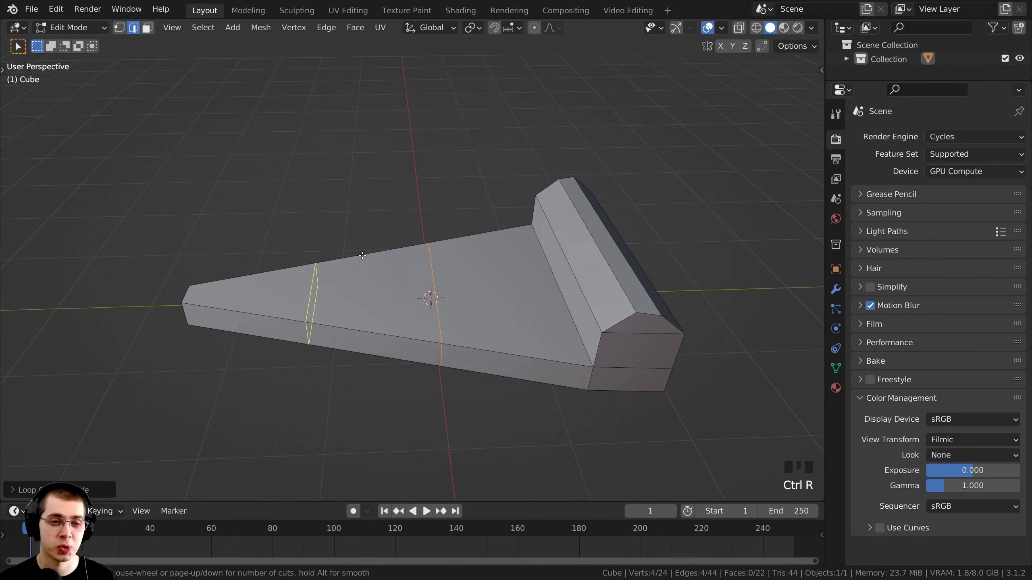
left_click(310, 269)
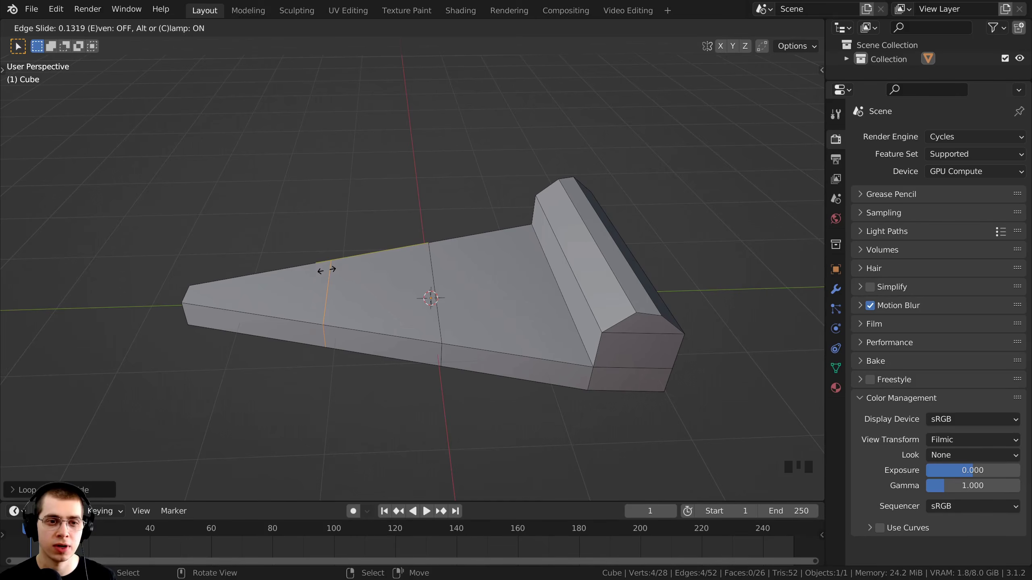
left_click(329, 272)
middle_click_drag(329, 272, 391, 271, "shift")
key("ctrl+r")
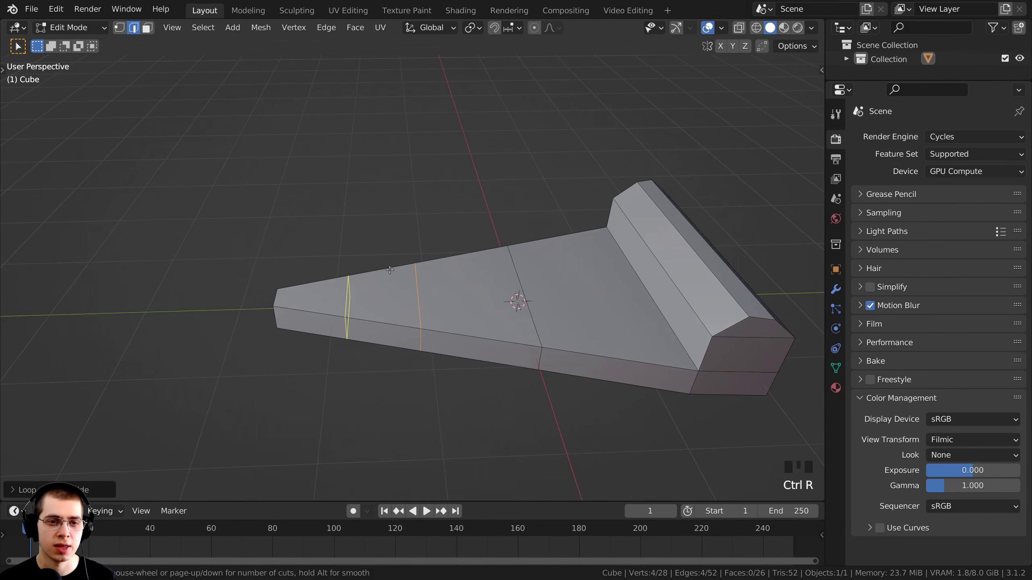
left_click(390, 270)
left_click(389, 270)
- Show the slice in right orthographic view with wireframe shading and switch to vertex selection
middle_click_drag(389, 270, 417, 351)
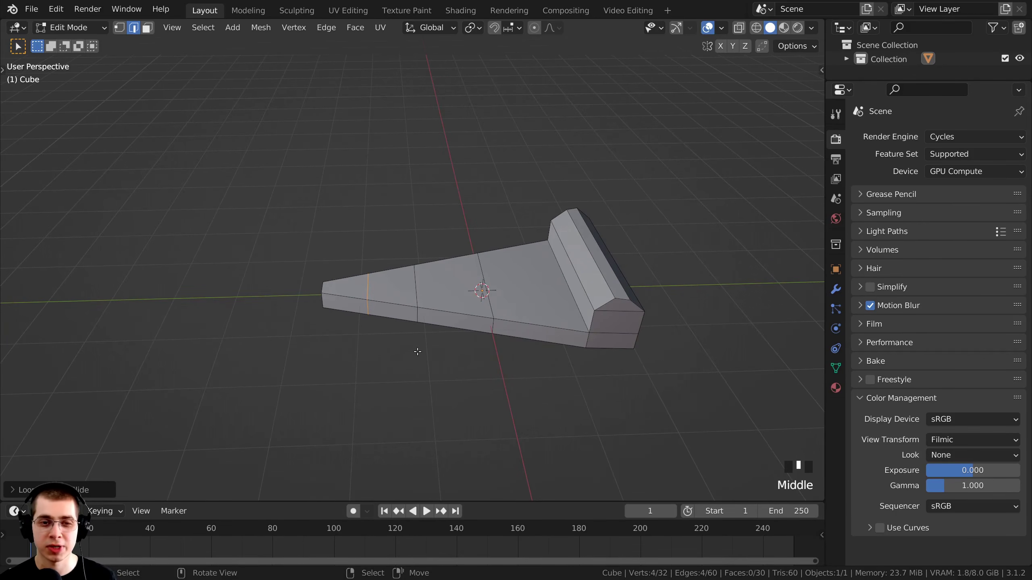
key("KP_3")
middle_click_drag(476, 295, 479, 303, "shift")
scroll(479, 303, "up", 2)
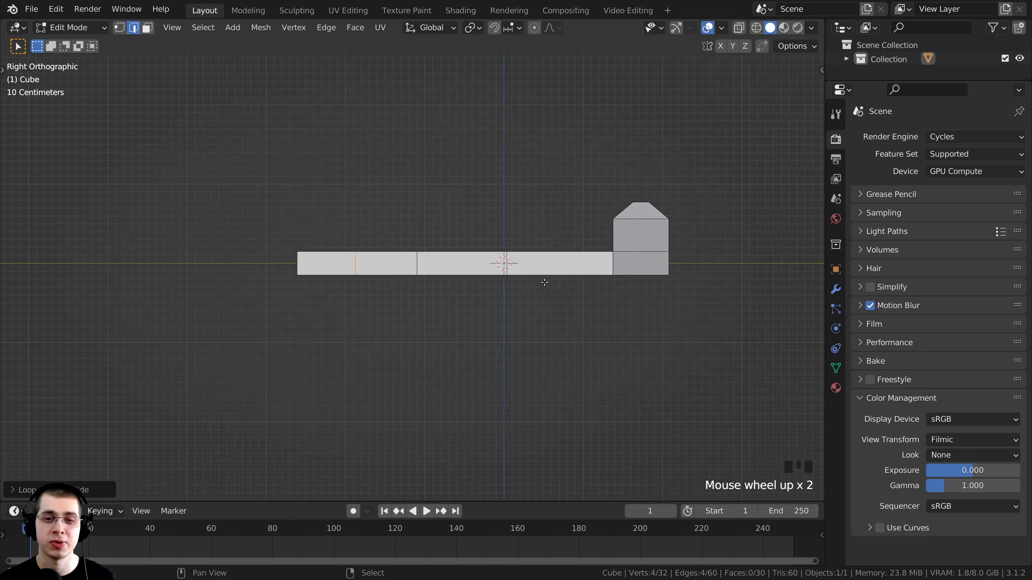
middle_click_drag(551, 272, 533, 288, "shift")
scroll(532, 240, "up", 1)
key("z")
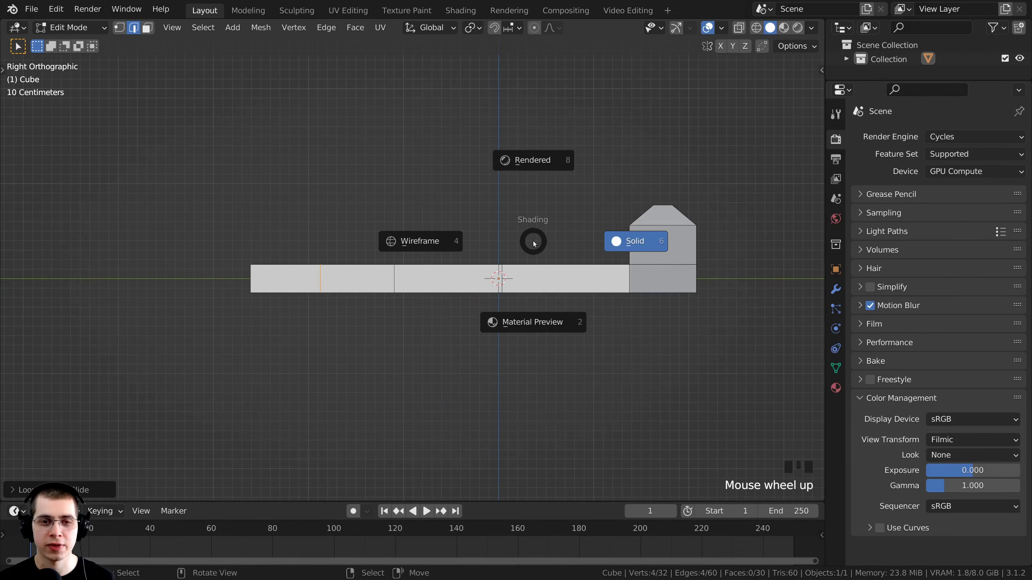
left_click(418, 238)
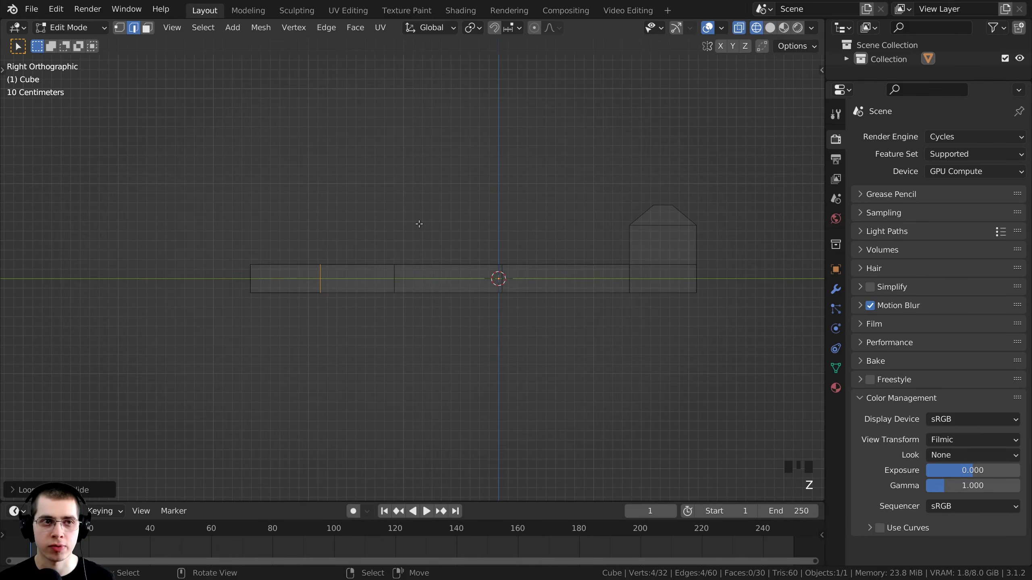
left_click(118, 29)
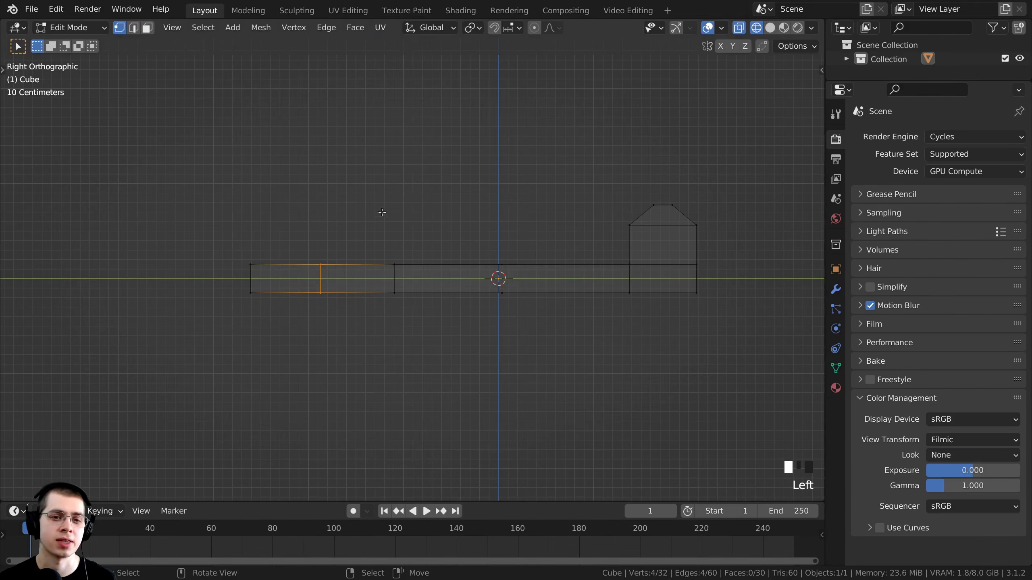
- Select the vertices of the slice's tip half and rotate and move them downward to start the bend
key("b")
left_click_drag(443, 183, 215, 349)
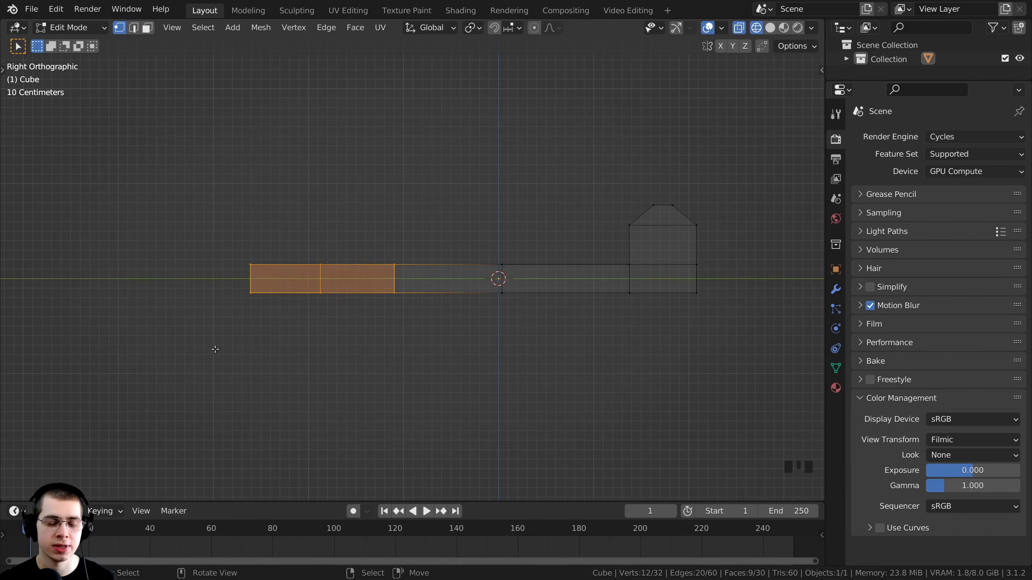
key("r")
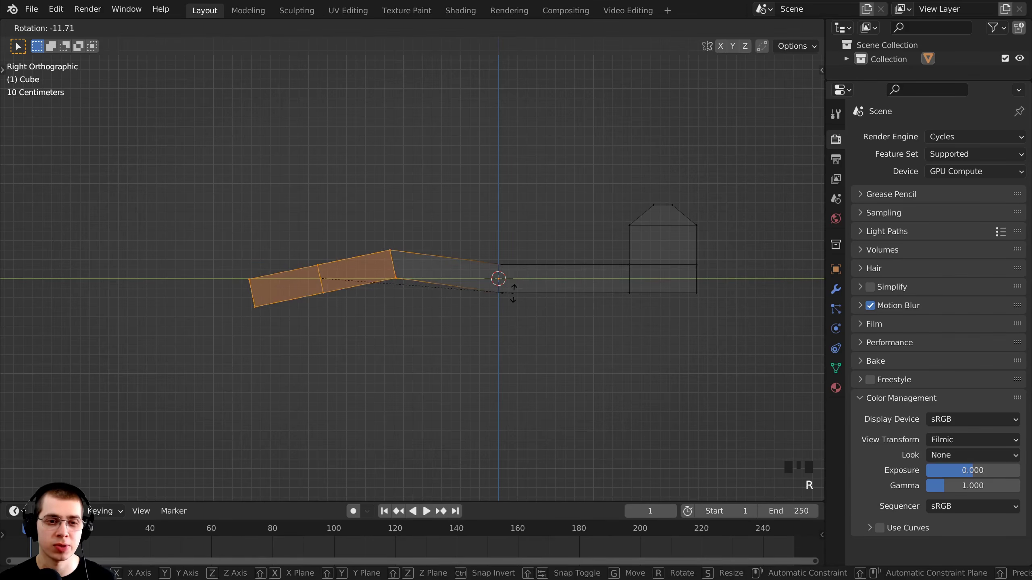
left_click(511, 290)
key("g")
left_click(511, 321)
key("r")
left_click(511, 313)
key("g")
left_click(520, 302)
key("r")
left_click(527, 287)
key("g")
left_click(528, 292)
scroll(403, 189, "up", 1)
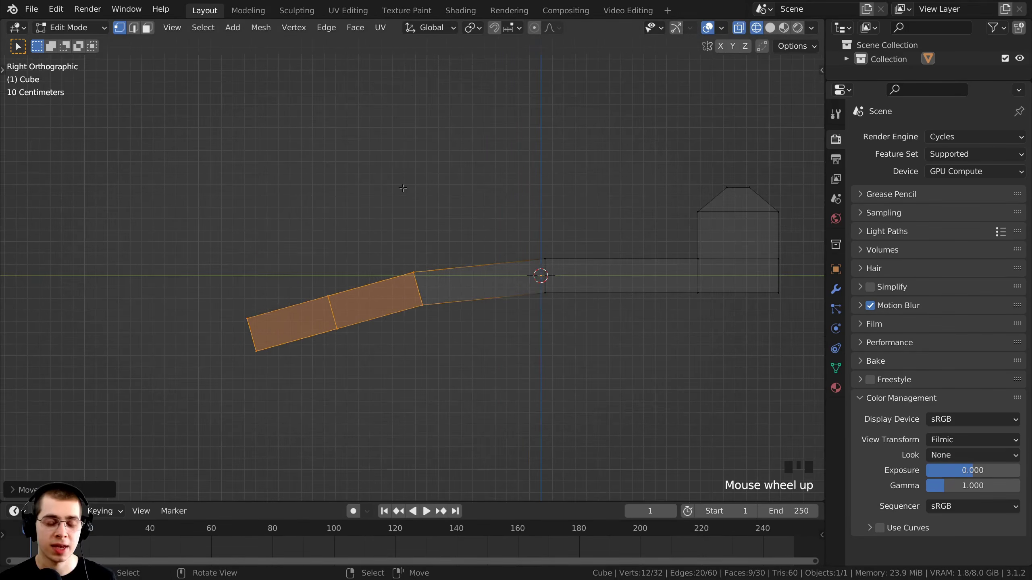
- Select only the outermost tip section's vertices and rotate and move them further down to continue the curved droop
key("b")
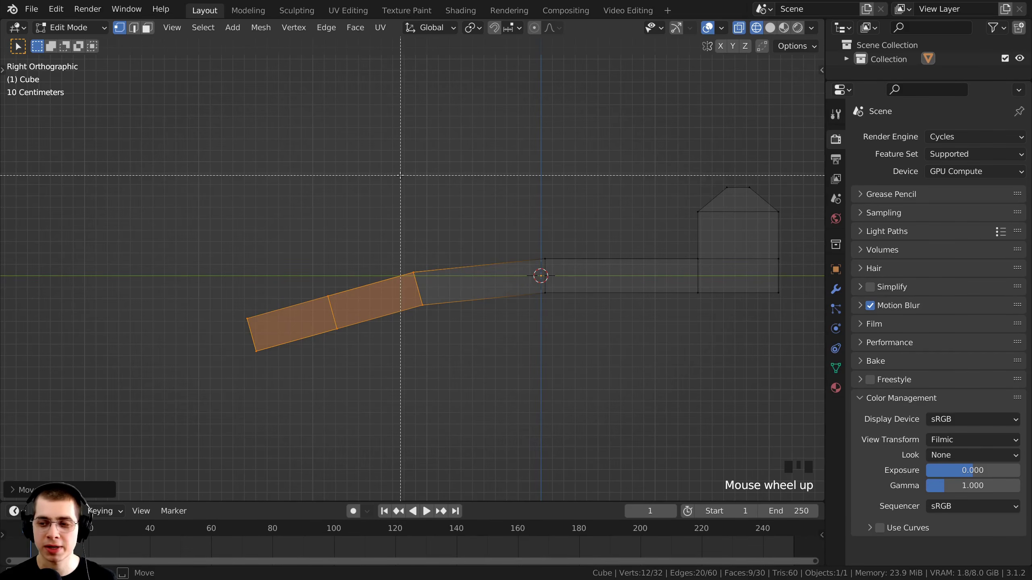
key("Escape")
left_click_drag(368, 156, 465, 377)
middle_click_drag(457, 276, 462, 246, "shift")
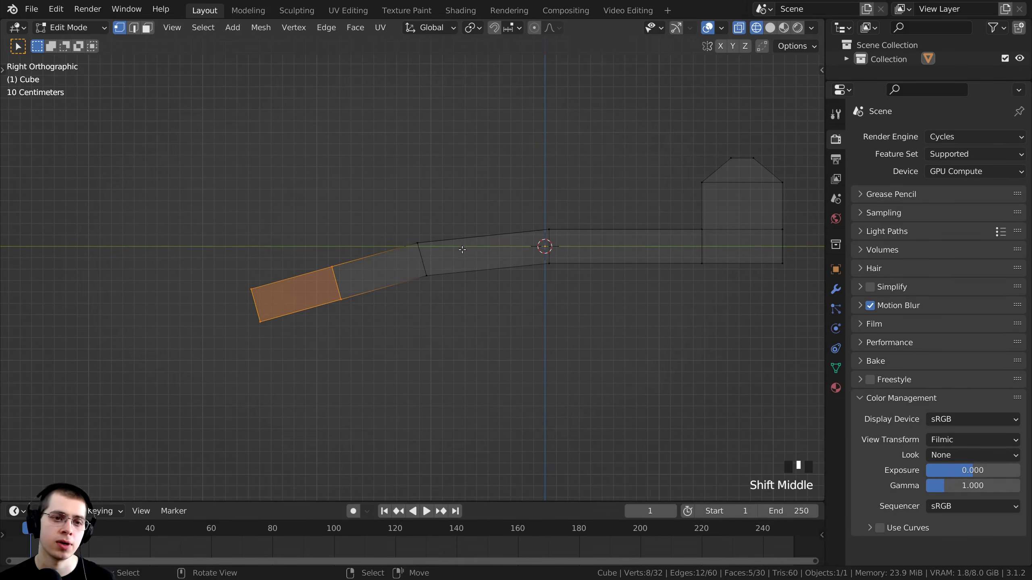
key("r")
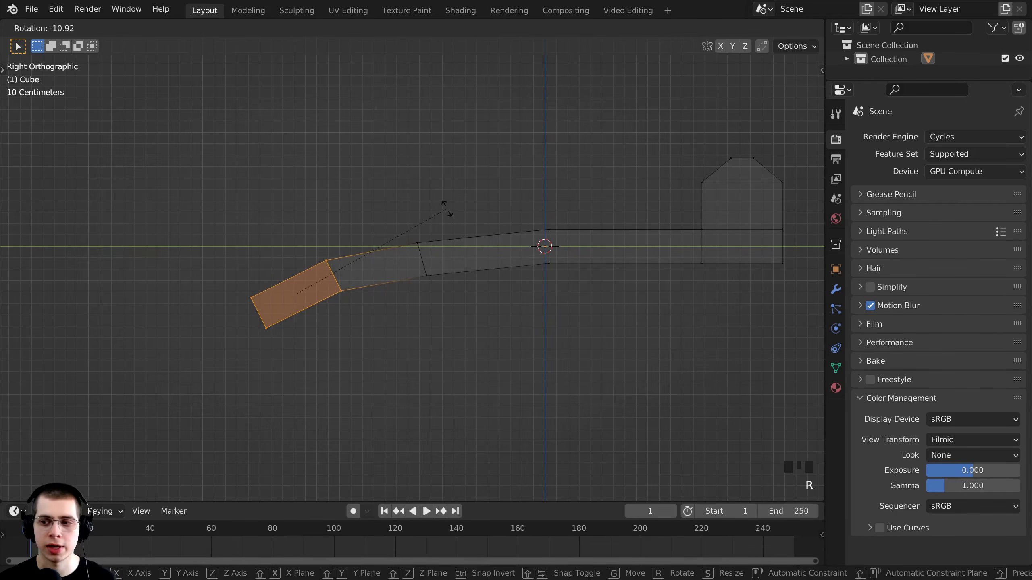
left_click(436, 213)
key("g")
left_click(441, 231)
key("r")
left_click(436, 221)
key("g")
left_click(437, 224)
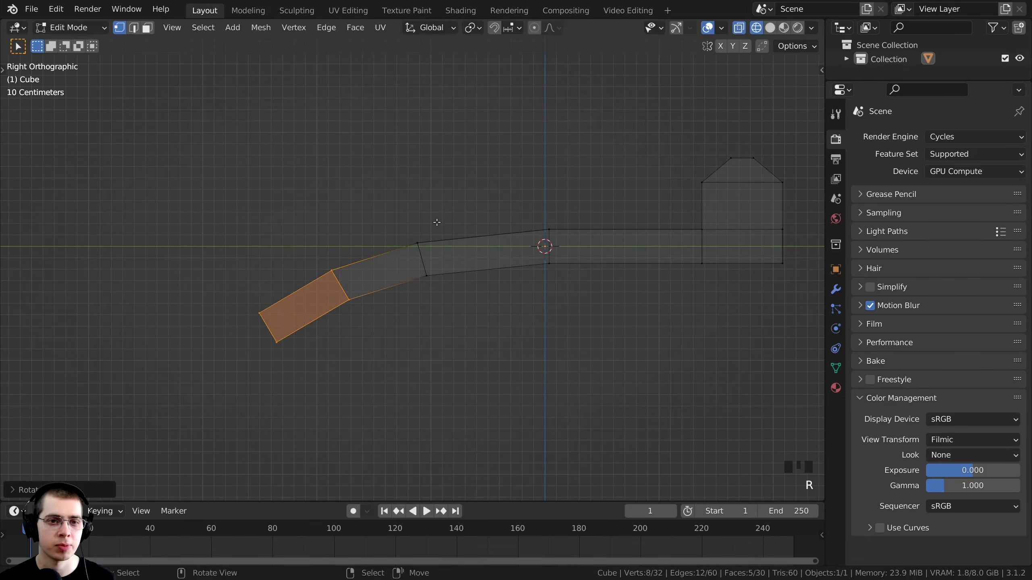
key("g")
left_click(520, 312)
key("r")
left_click(512, 307)
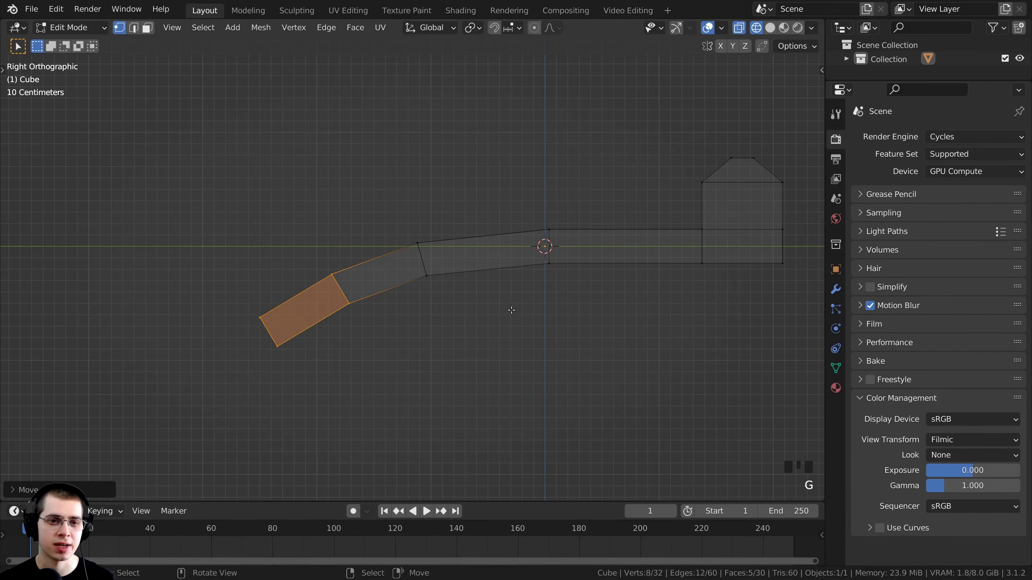
- Display the slice in solid shading and return to Object Mode to see it in perspective
middle_click_drag(366, 274, 365, 278, "shift")
key("z")
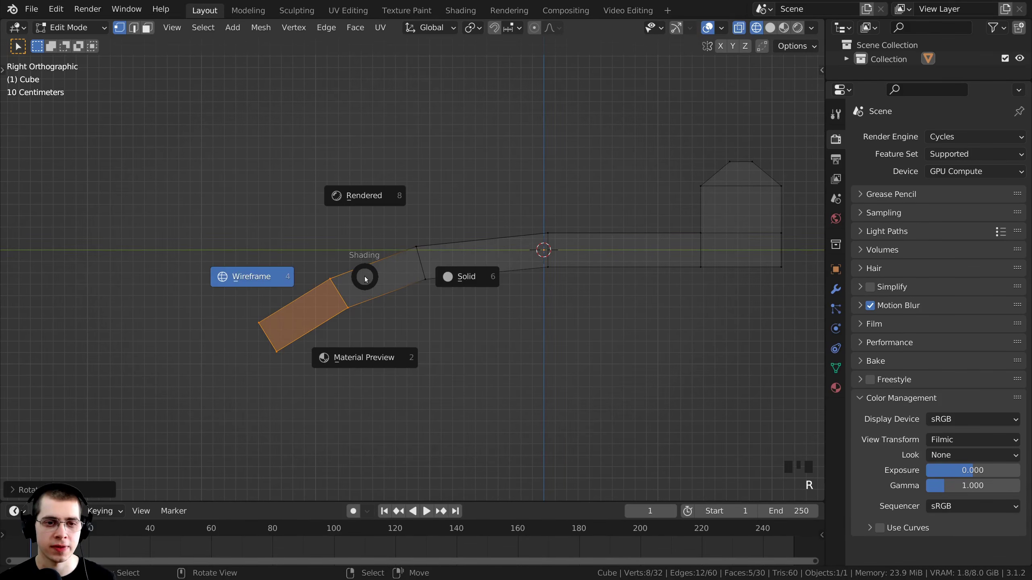
left_click(546, 288)
scroll(544, 281, "down", 2)
middle_click_drag(541, 275, 544, 284)
mouse_move(491, 291)
middle_mouse_down("shift")
mouse_move(429, 333)
mouse_move(407, 285)
mouse_move(363, 249)
middle_mouse_up("shift")
scroll(447, 330, "up", 1)
key("Tab")
scroll(447, 330, "down", 2)
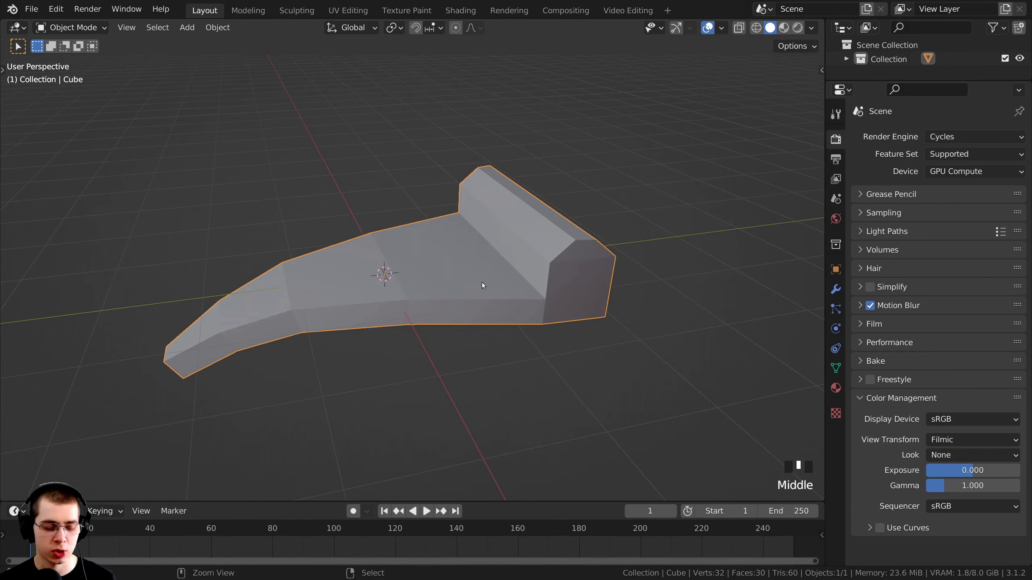
- Add a level 2 Subdivision Surface modifier to the slice and show its modifier settings
key("ctrl+2")
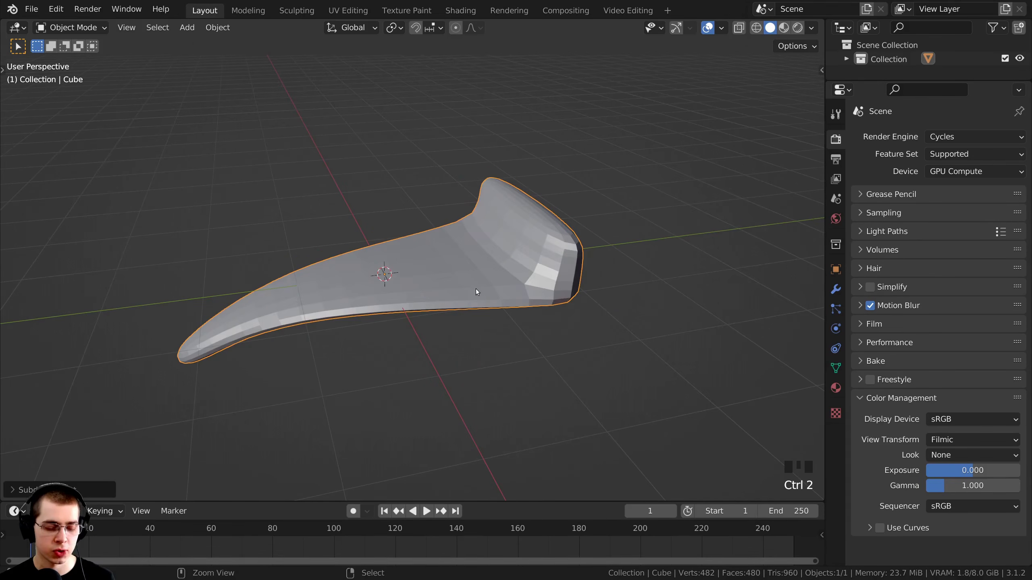
middle_click_drag(486, 277, 524, 297)
left_click(835, 290)
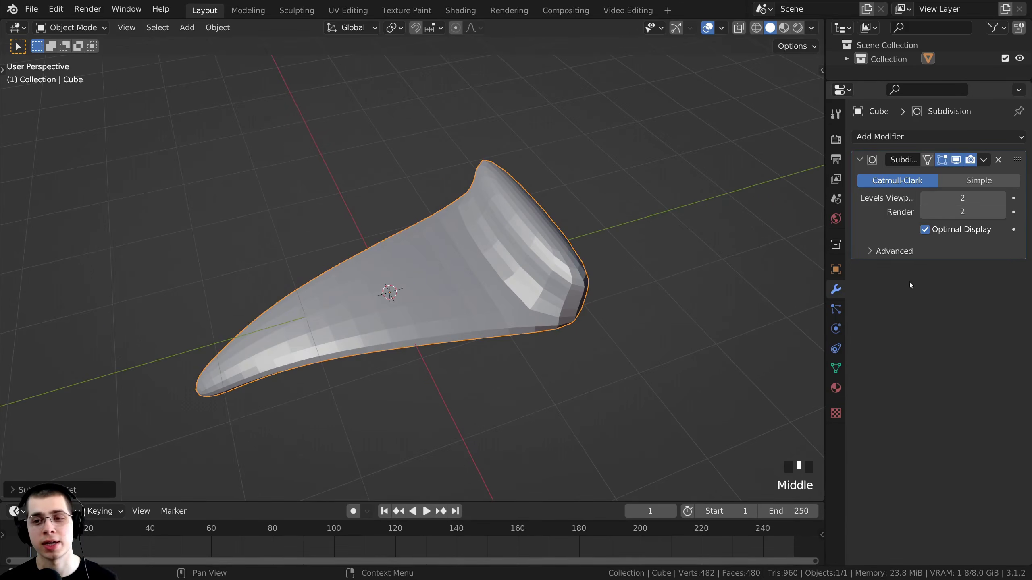
- Apply Shade Smooth to the pizza slice object
middle_click_drag(417, 213, 369, 205, "shift")
scroll(412, 195, "up", 3)
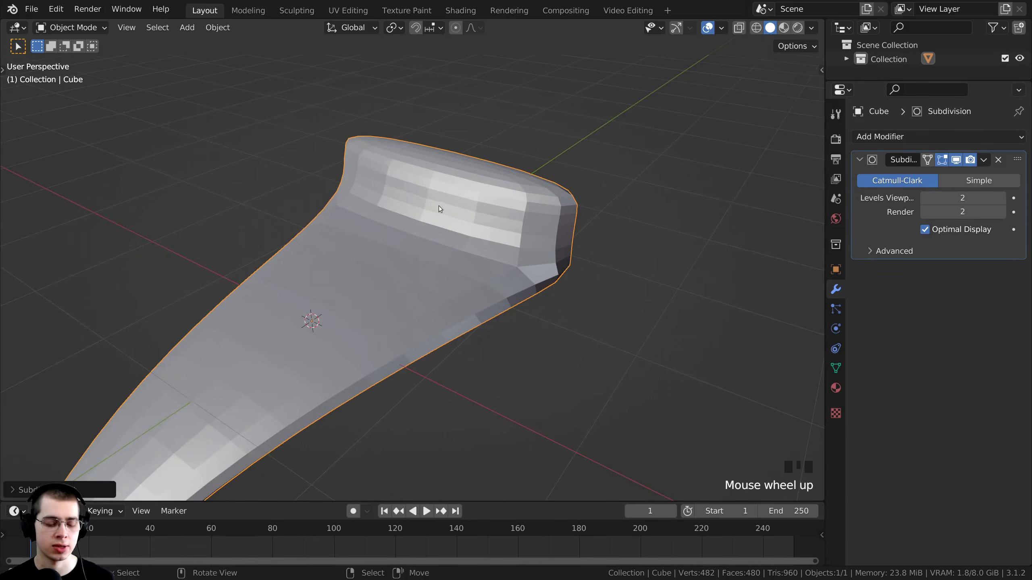
middle_click_drag(439, 206, 429, 190)
right_click(430, 181)
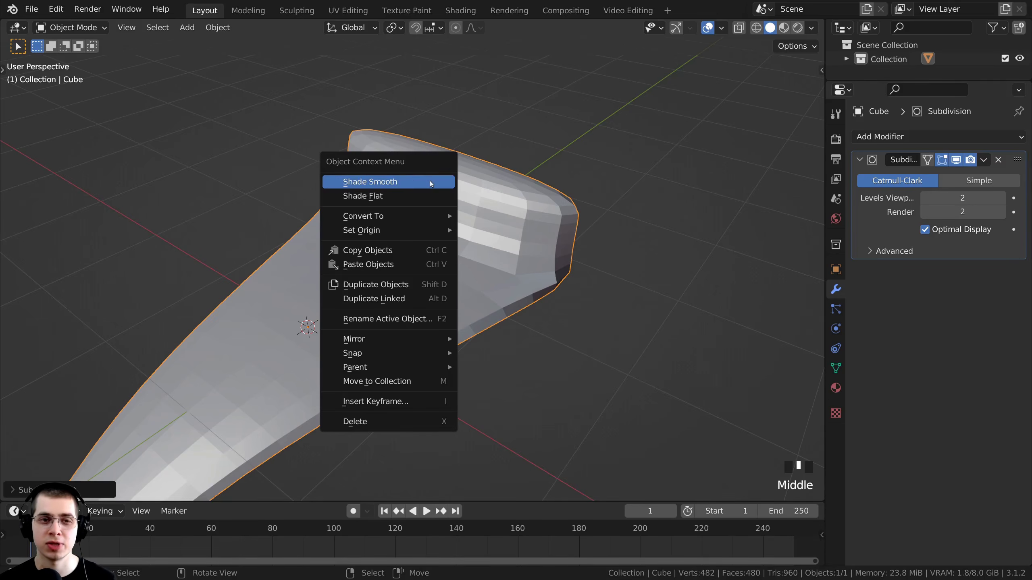
right_click(655, 185)
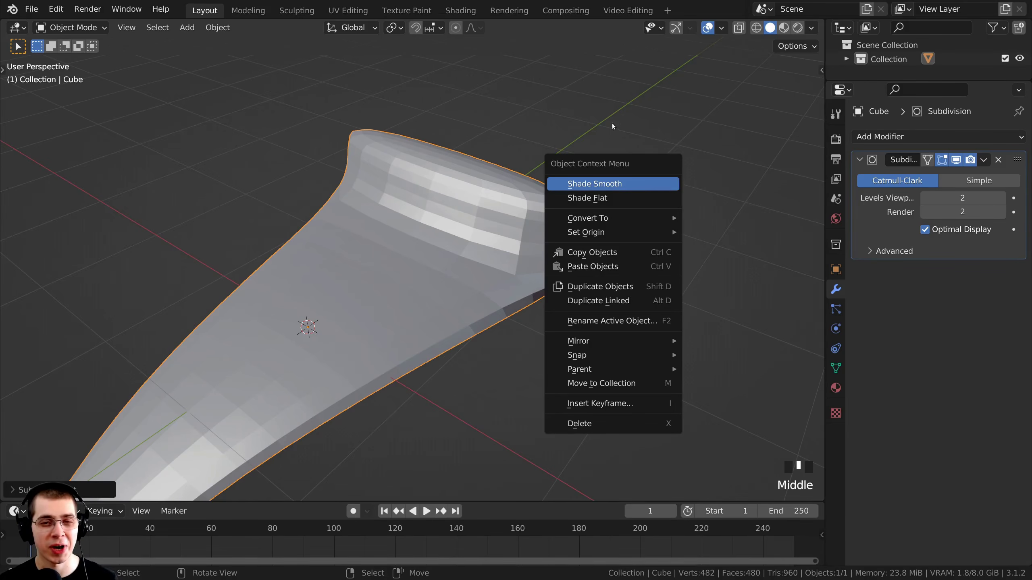
middle_click_drag(601, 377, 519, 233, "shift")
right_click(485, 234)
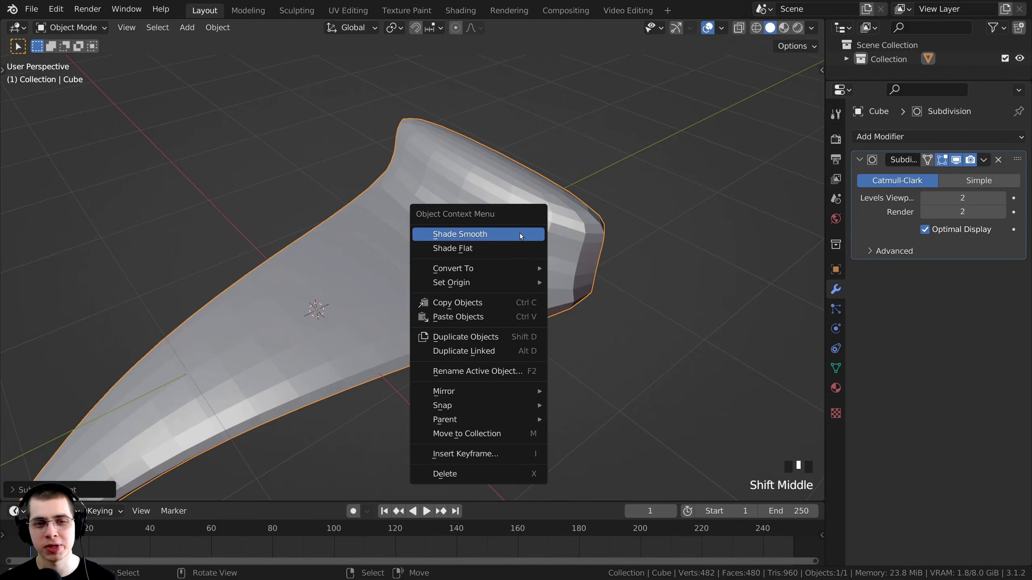
left_click(474, 235)
mouse_move(471, 229)
middle_mouse_down("shift")
mouse_move(441, 247)
mouse_move(495, 255)
mouse_move(380, 287)
mouse_move(452, 321)
mouse_move(554, 330)
mouse_move(349, 196)
middle_mouse_up("shift")
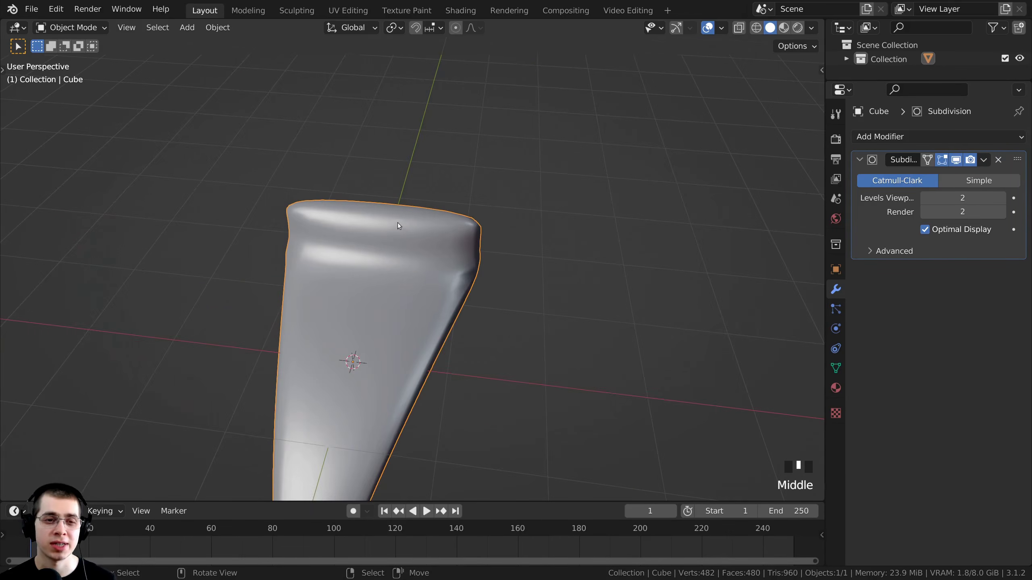
- In Edit Mode, add two evenly spaced lengthwise loop cuts running from the crust to the tip
key("Tab")
middle_click_drag(455, 260, 495, 198)
middle_click_drag(495, 197, 480, 228)
middle_click_drag(366, 188, 381, 137, "shift")
key("ctrl+r")
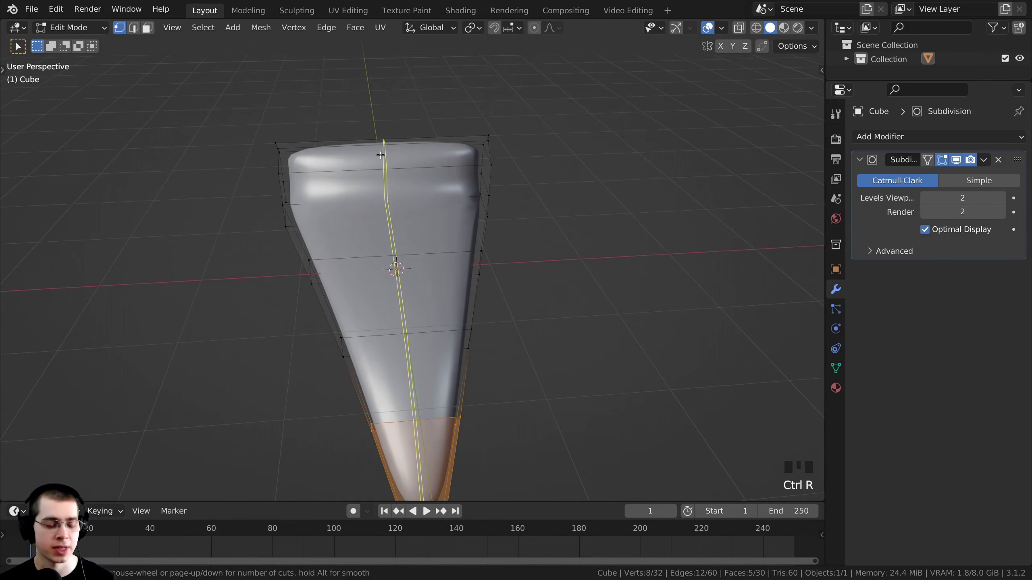
left_click(383, 155)
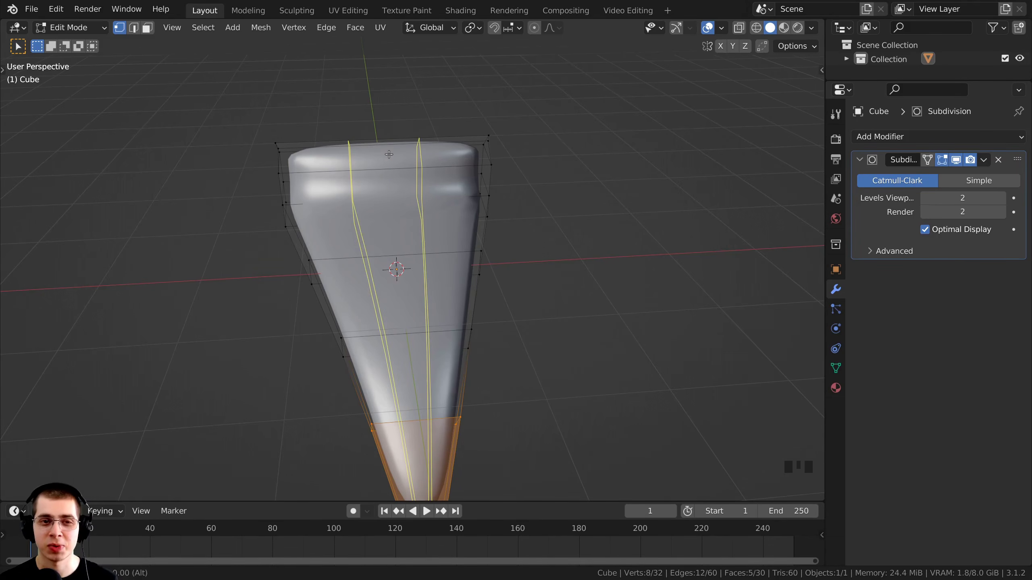
left_click(403, 149)
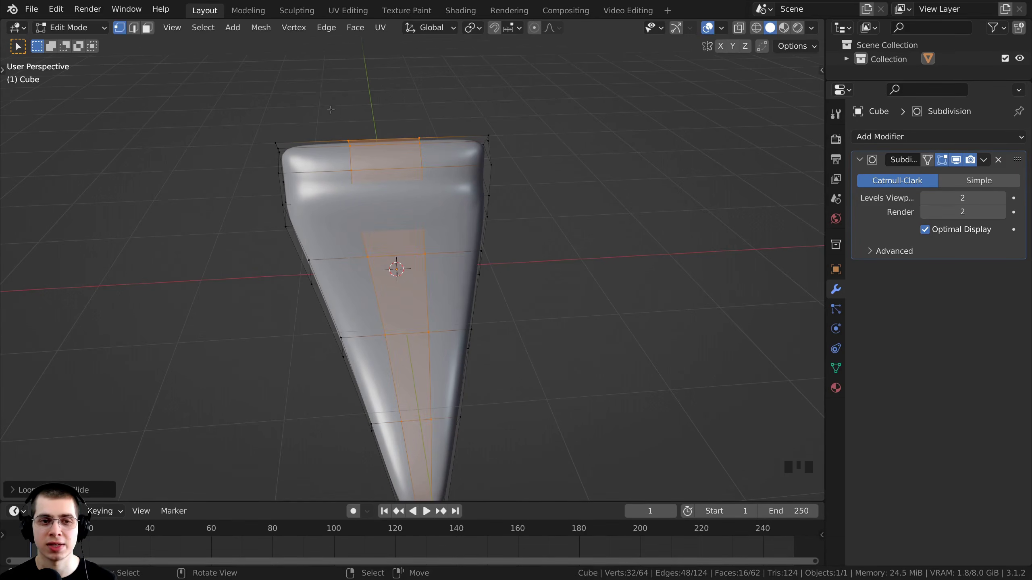
- Scale the two lengthwise loops apart along the X axis until they sit close to the slice's side edges
scroll(358, 72, "down", 2)
middle_click_drag(365, 122, 462, 282, "shift")
scroll(462, 282, "up", 1)
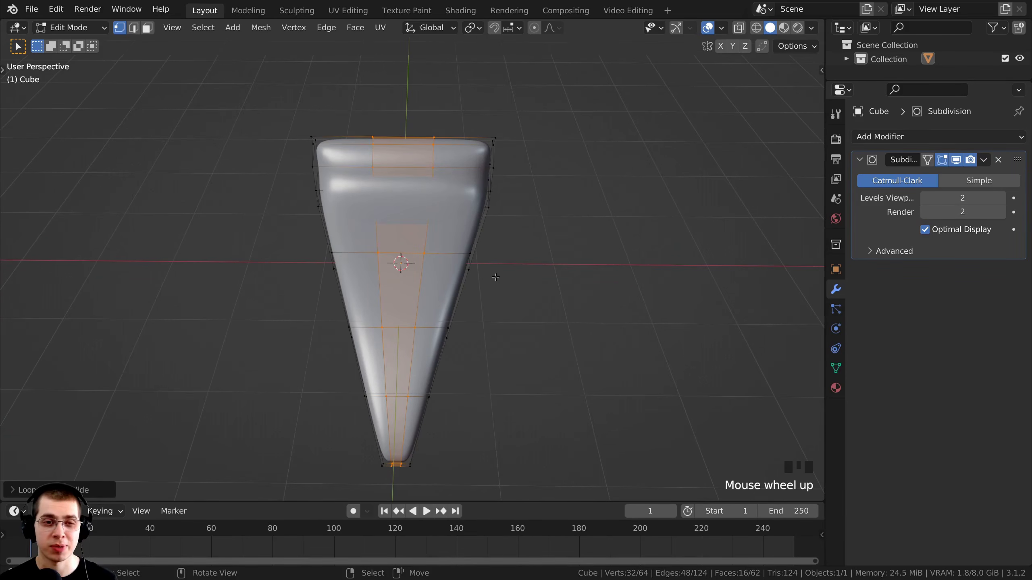
key("s")
key("x")
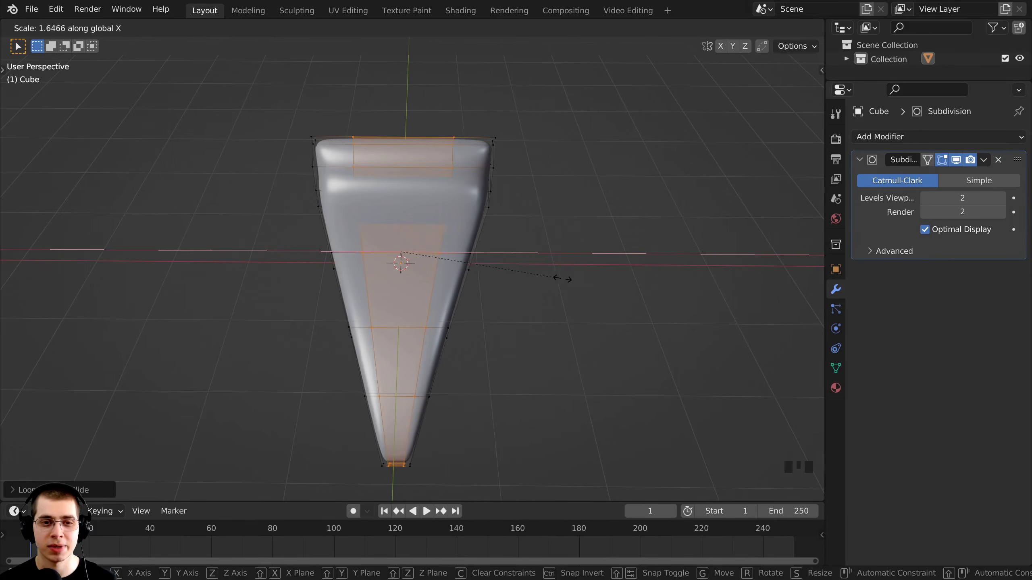
left_click(671, 281)
- Add a loop cut across the slice in front of the crust and slide it close to the crust's base
middle_click_drag(671, 281, 333, 280)
scroll(367, 278, "up", 2)
scroll(453, 290, "up", 4)
middle_click_drag(453, 291, 505, 289, "shift")
scroll(505, 288, "up", 1)
middle_click_drag(584, 274, 575, 267, "shift")
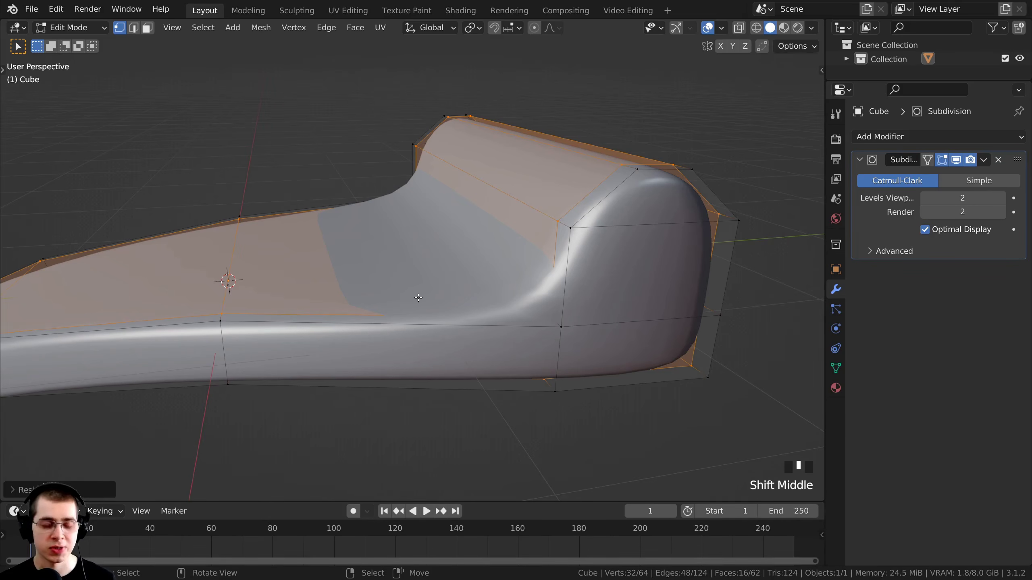
key("ctrl+r")
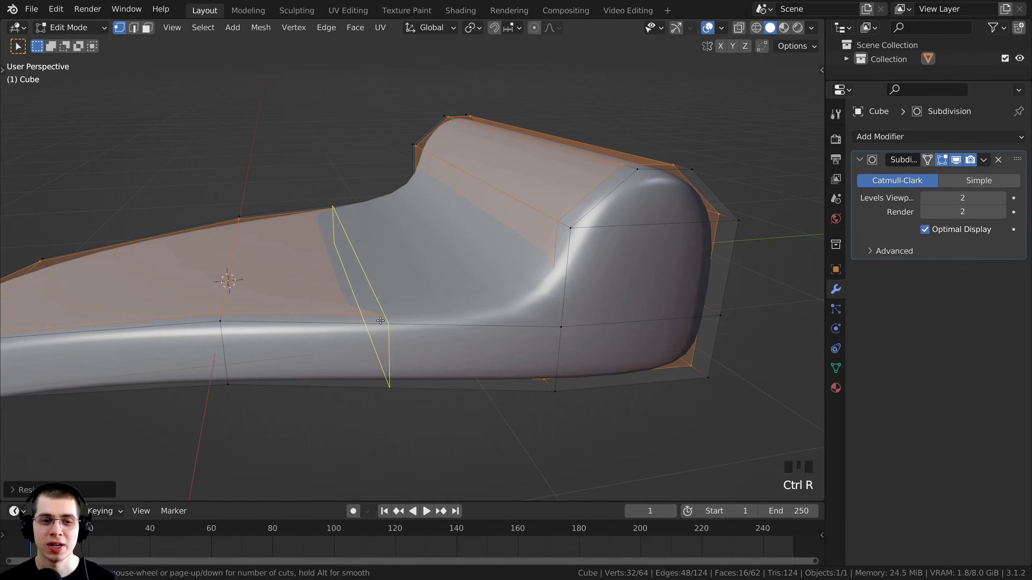
left_click(380, 323)
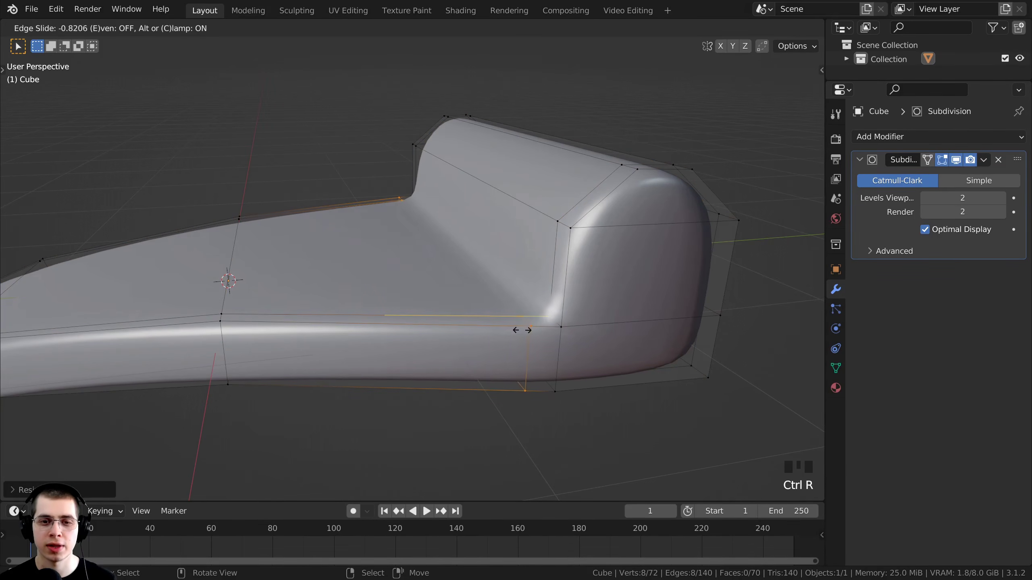
left_click(535, 333)
- Add a loop cut across the outermost tip section and slide it toward the tip's end to sharpen it
middle_click_drag(535, 333, 472, 203)
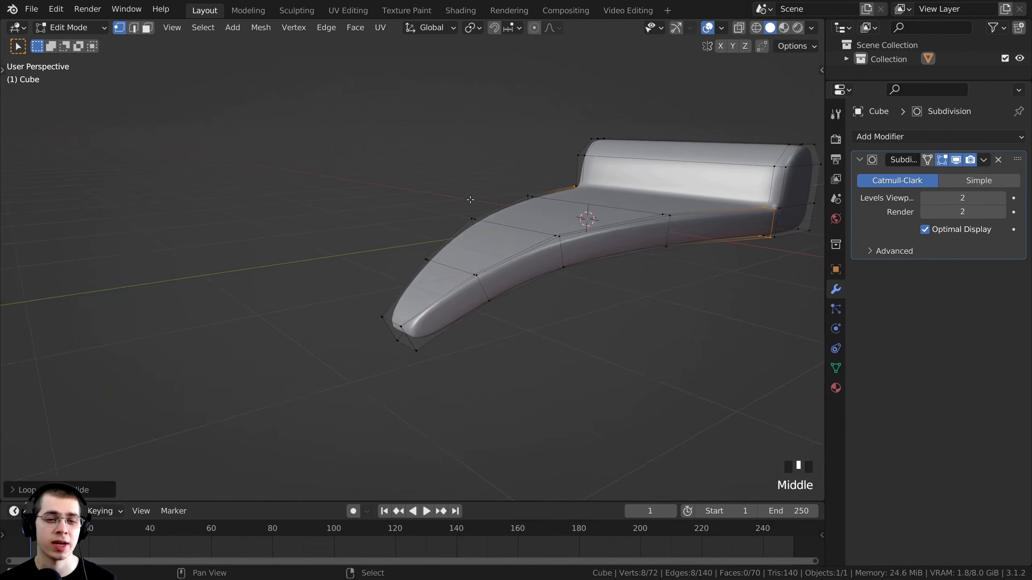
scroll(441, 314, "up", 2)
scroll(500, 264, "up", 1)
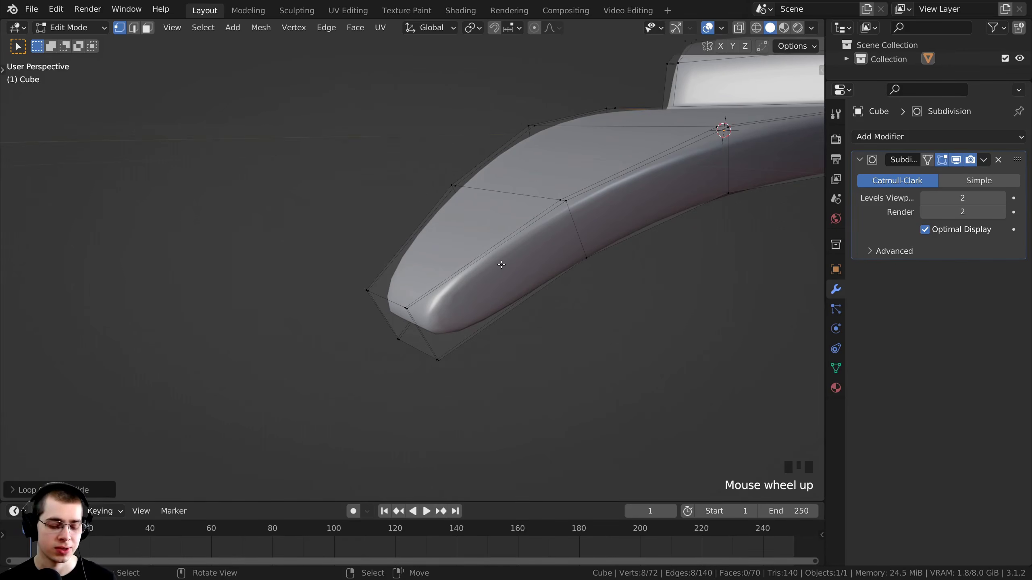
key("ctrl+r")
left_click(506, 246)
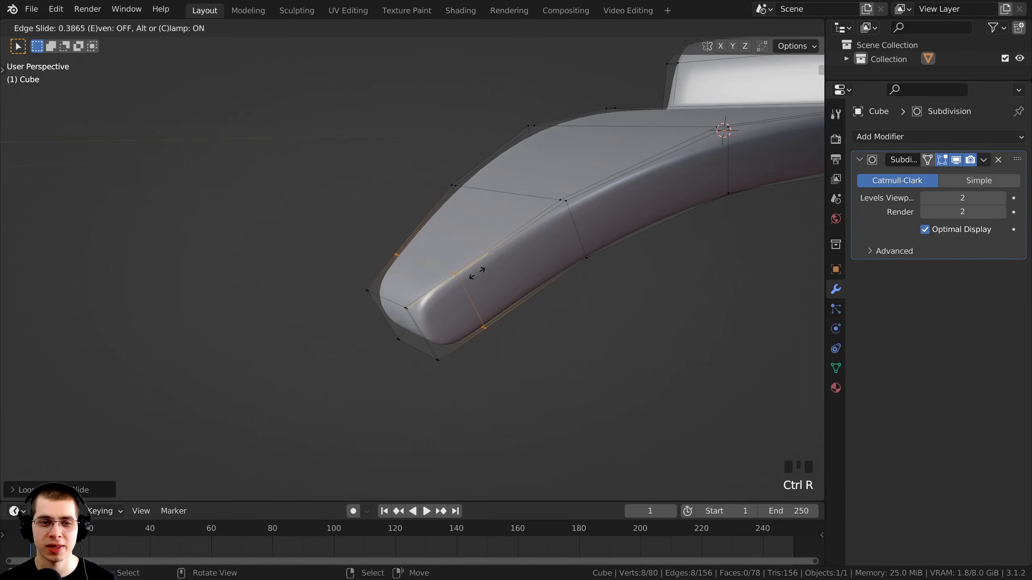
left_click(448, 297)
- Return to Object Mode and set the Subdivision modifier's viewport and render levels to 3
middle_click_drag(337, 412, 487, 226)
key("Tab")
middle_click_drag(560, 226, 464, 267)
middle_click_drag(464, 267, 410, 321, "shift")
scroll(432, 295, "down", 2)
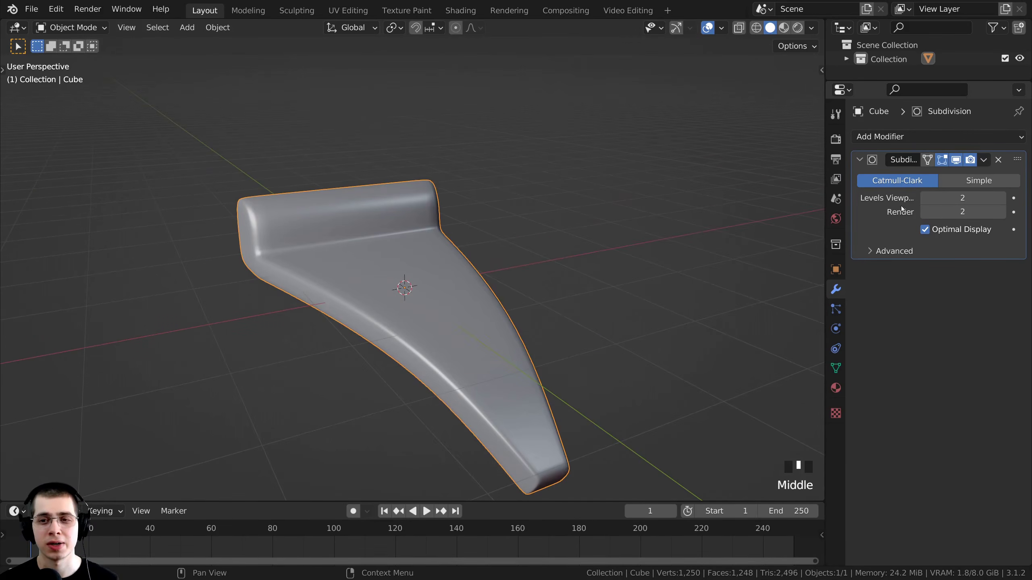
left_click(1002, 213)
left_click(1002, 199)
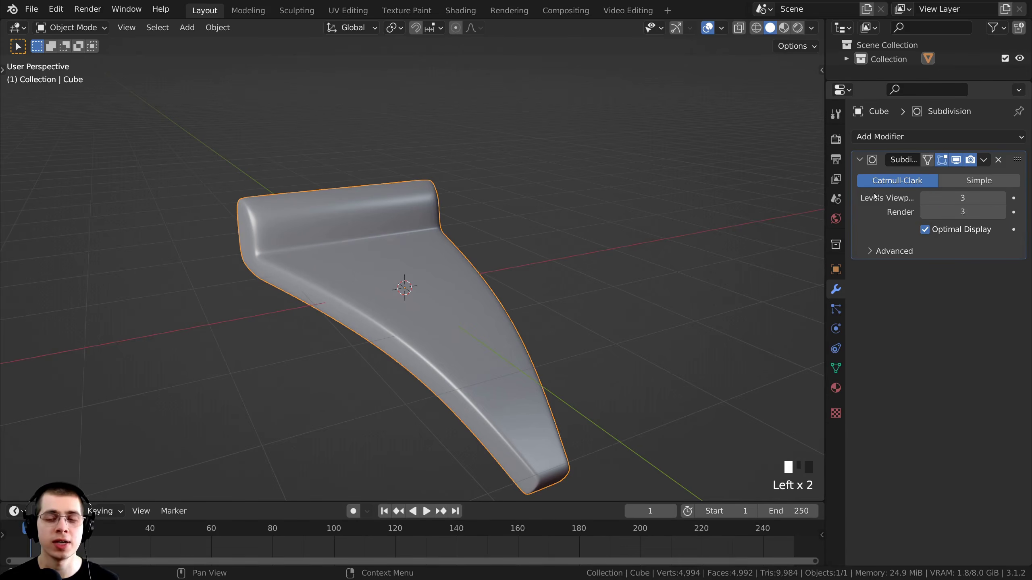
- Widen the Properties editor and view the smoothed slice from its other side
left_click_drag(825, 180, 761, 177)
middle_click_drag(406, 407, 366, 310)
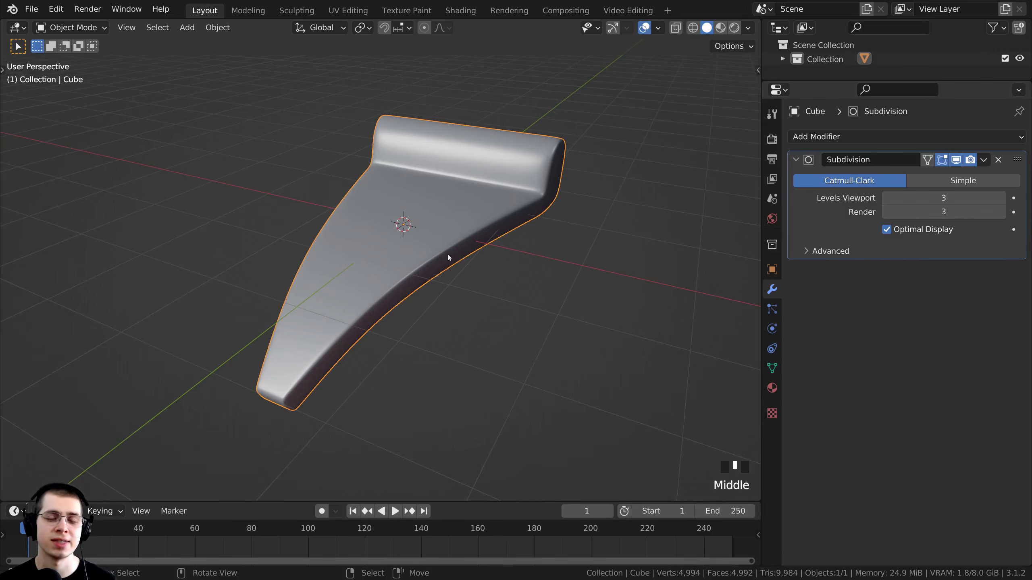
middle_click_drag(470, 156, 375, 314, "shift")
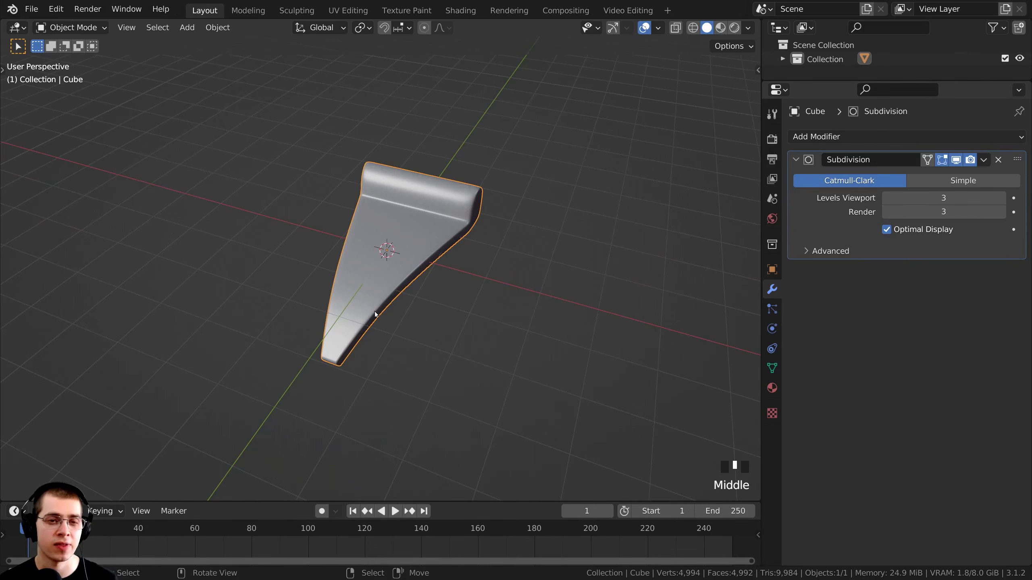
- In top view, scale the slice's entire mesh along X to about 1.06, and return to Object Mode
key("KP_7")
middle_click_drag(435, 181, 437, 173, "shift")
scroll(470, 179, "up", 1)
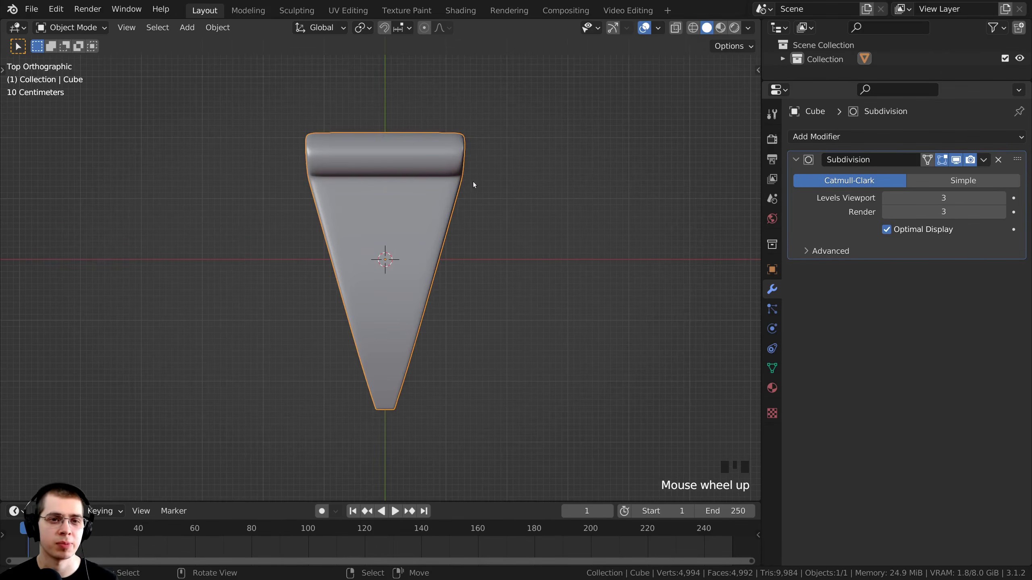
key("Tab")
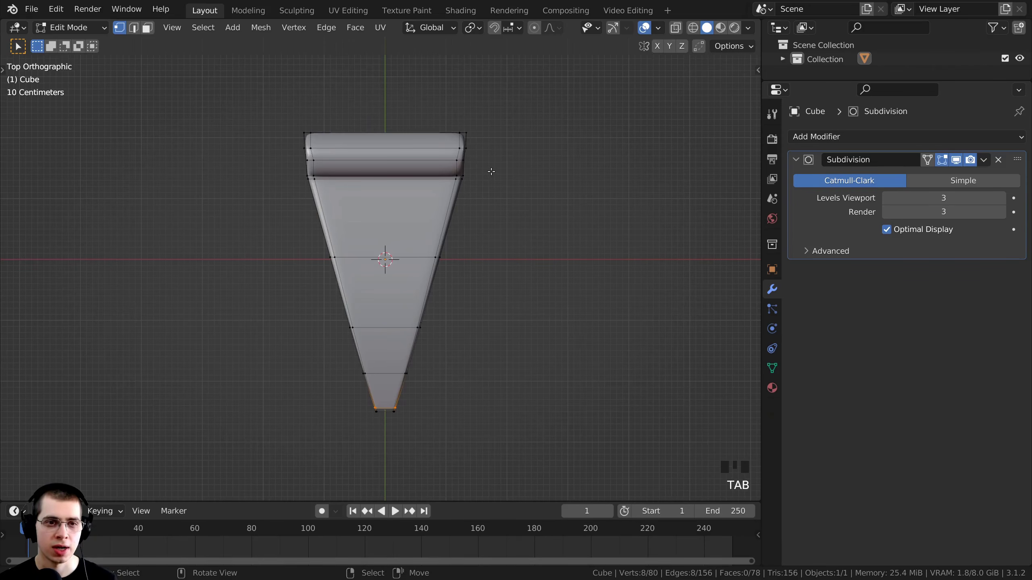
key("a")
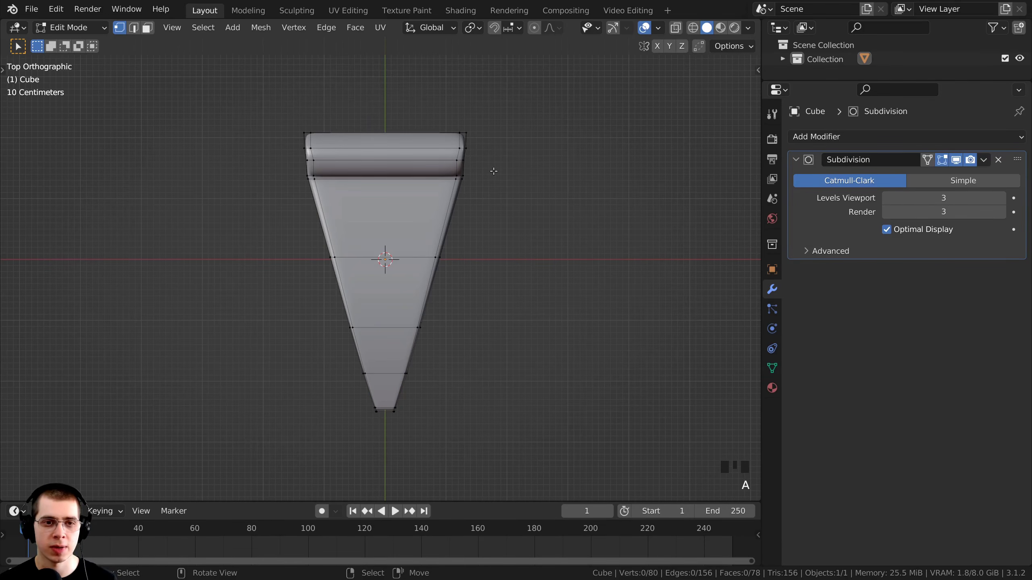
key("a")
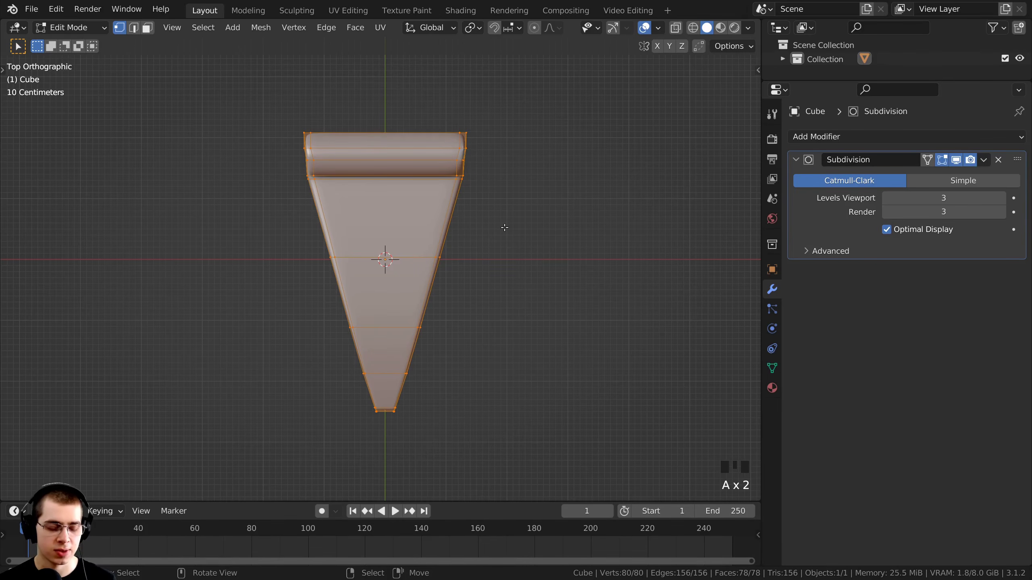
key("s")
key("x")
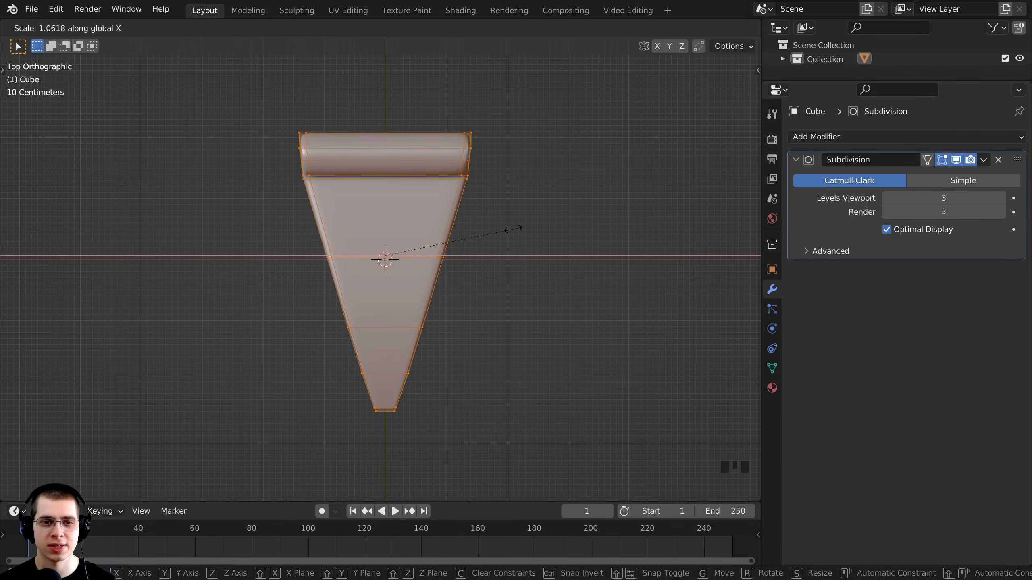
left_click(513, 229)
key("Tab")
middle_click_drag(492, 359, 614, 263)
scroll(439, 285, "up", 2)
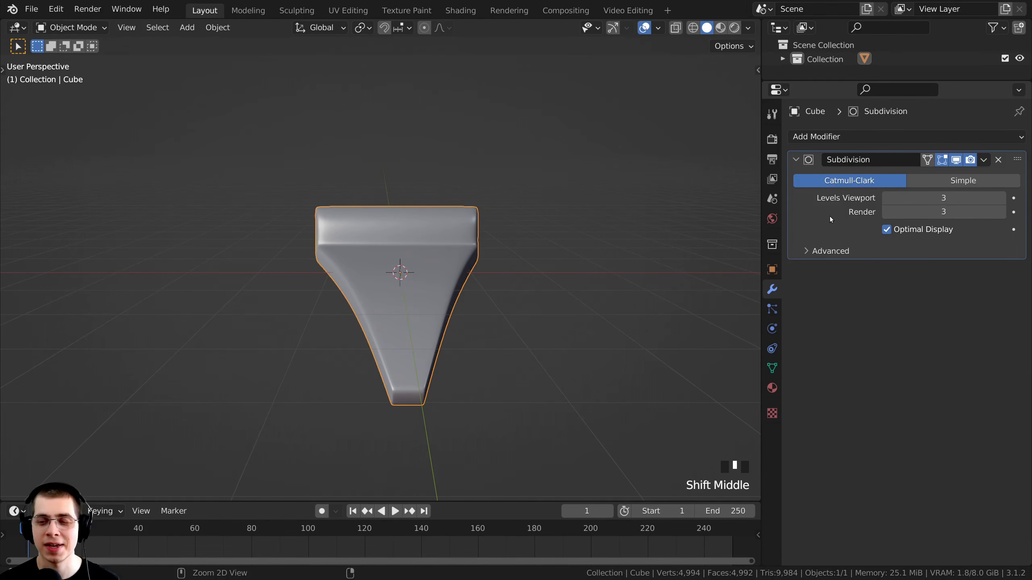
- Apply the Subdivision modifier to the slice and check the resulting mesh
key("ctrl+a")
middle_click_drag(388, 230, 373, 169)
scroll(458, 233, "up", 2)
key("Tab")
key("Tab")
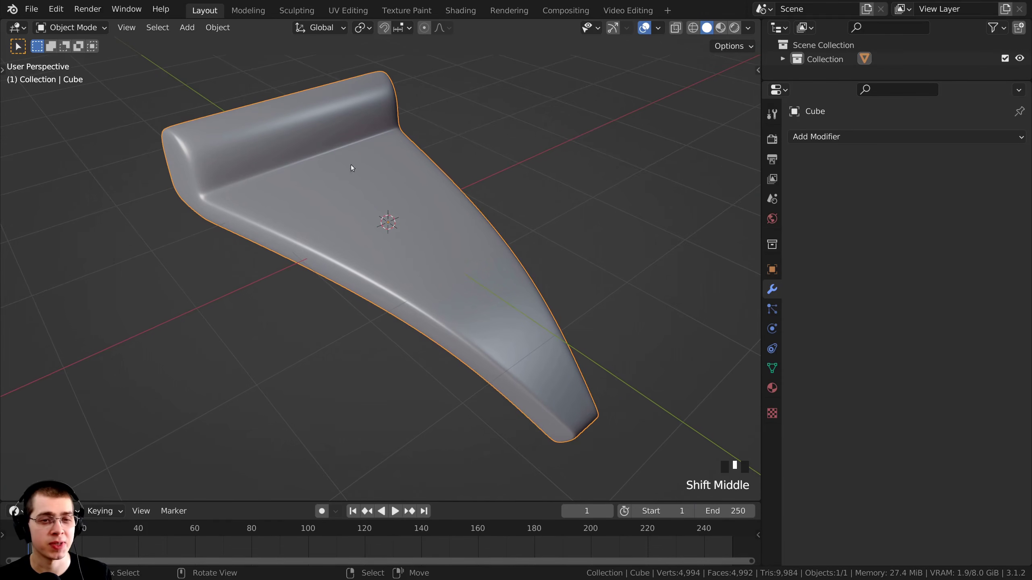
middle_click_drag(289, 119, 304, 156, "shift")
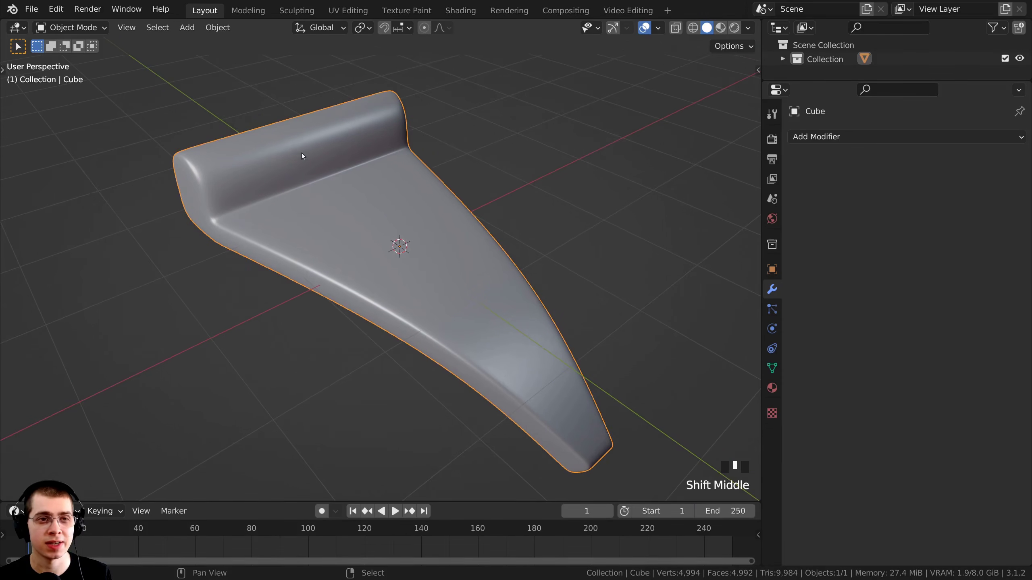
- Switch to the Sculpting workspace and enlarge the 3D viewport by collapsing the Outliner and Properties editors
left_click(297, 10)
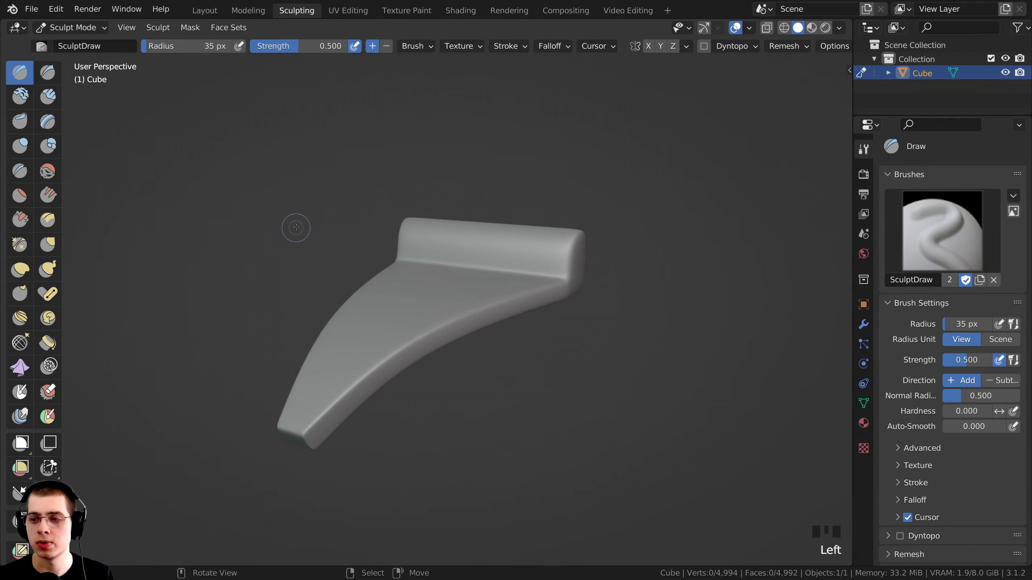
middle_click_drag(484, 222, 589, 220)
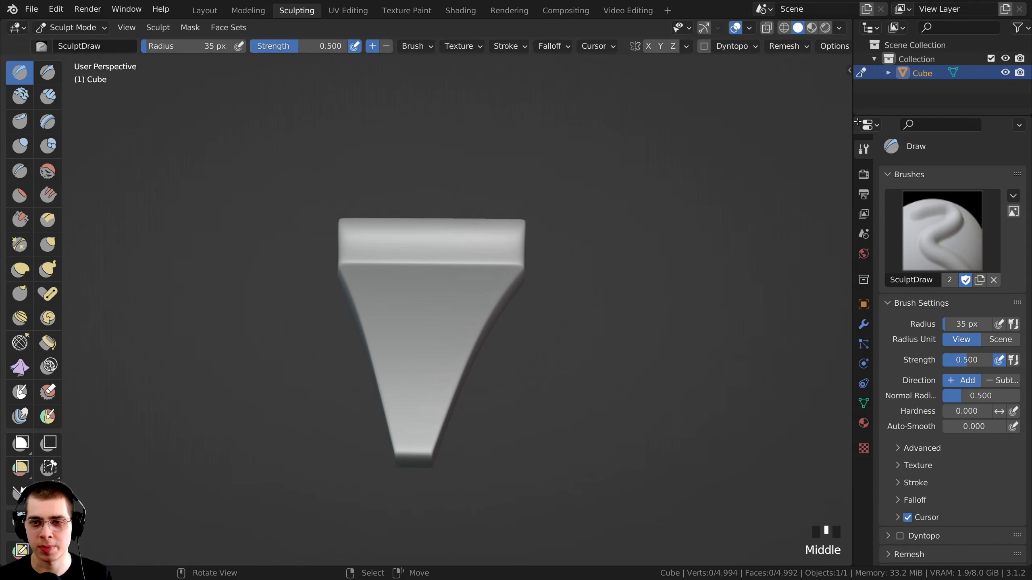
left_click_drag(856, 84, 857, 82)
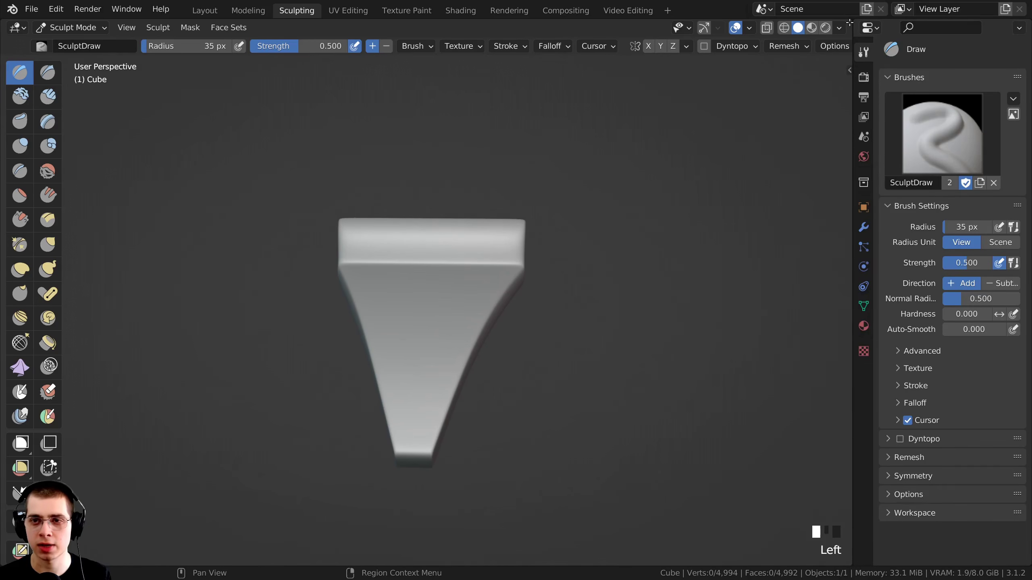
left_click_drag(849, 22, 934, 26)
scroll(783, 178, "up", 2)
mouse_move(783, 178)
middle_mouse_down("shift")
mouse_move(784, 132)
mouse_move(726, 166)
mouse_move(418, 213)
middle_mouse_up("shift")
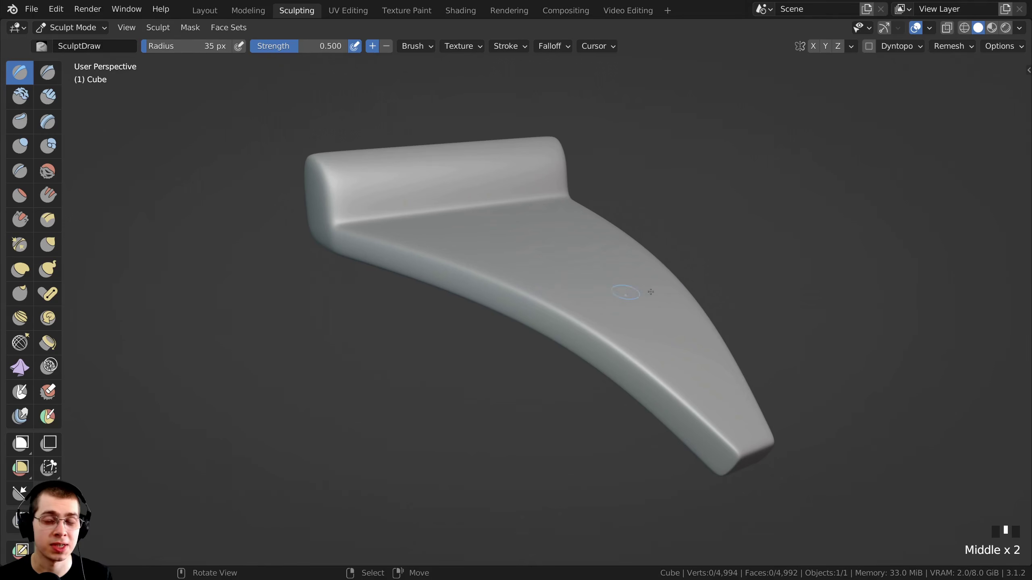
- Change the viewport shading MatCap to the muted reddish clay material
left_click(1020, 27)
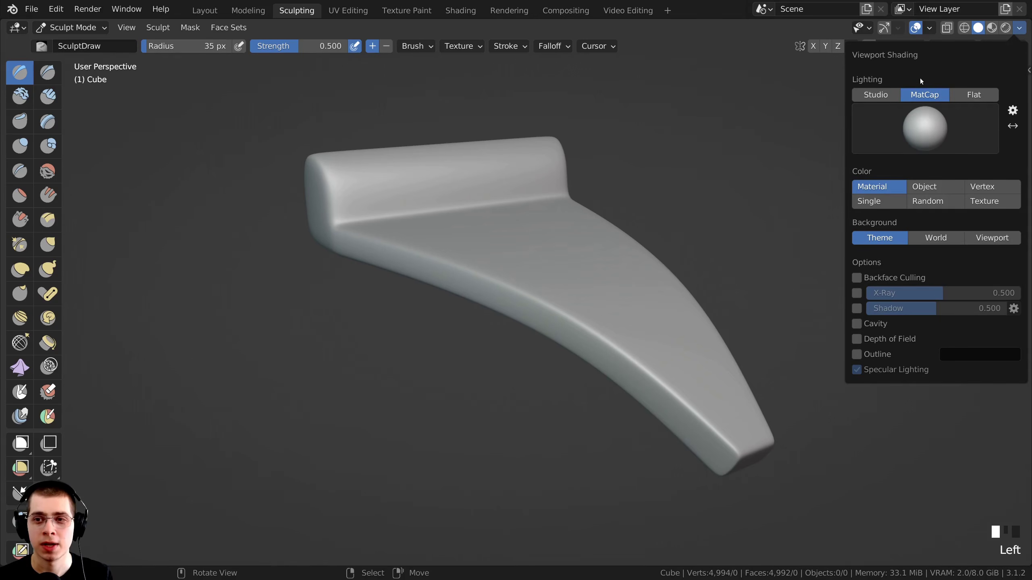
left_click(916, 130)
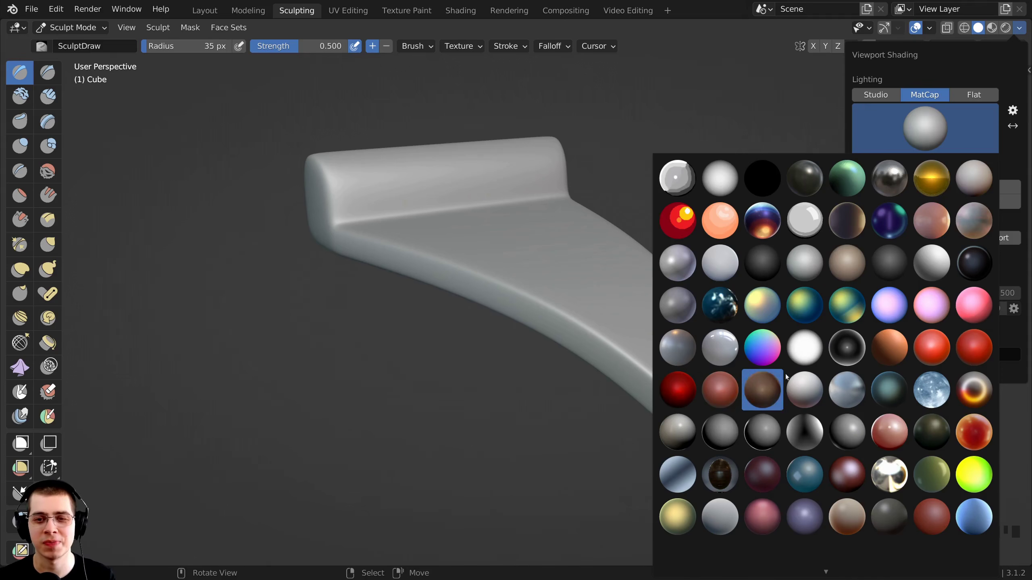
left_click(722, 389)
mouse_move(593, 284)
middle_mouse_down()
mouse_move(561, 294)
mouse_move(585, 290)
mouse_move(595, 275)
middle_mouse_up()
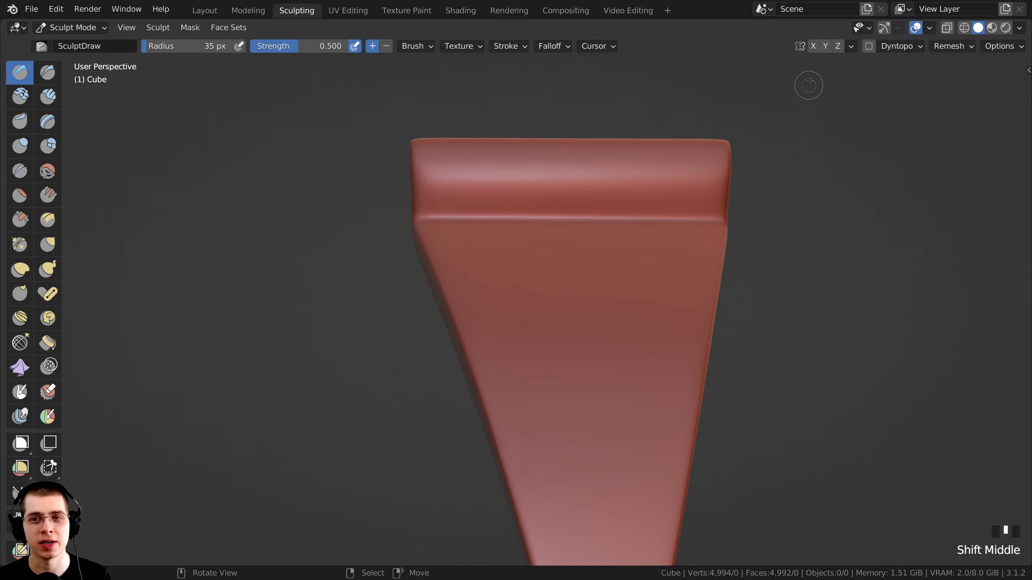
- Turn on sculpt symmetry along the X axis for the slice
left_click(814, 46)
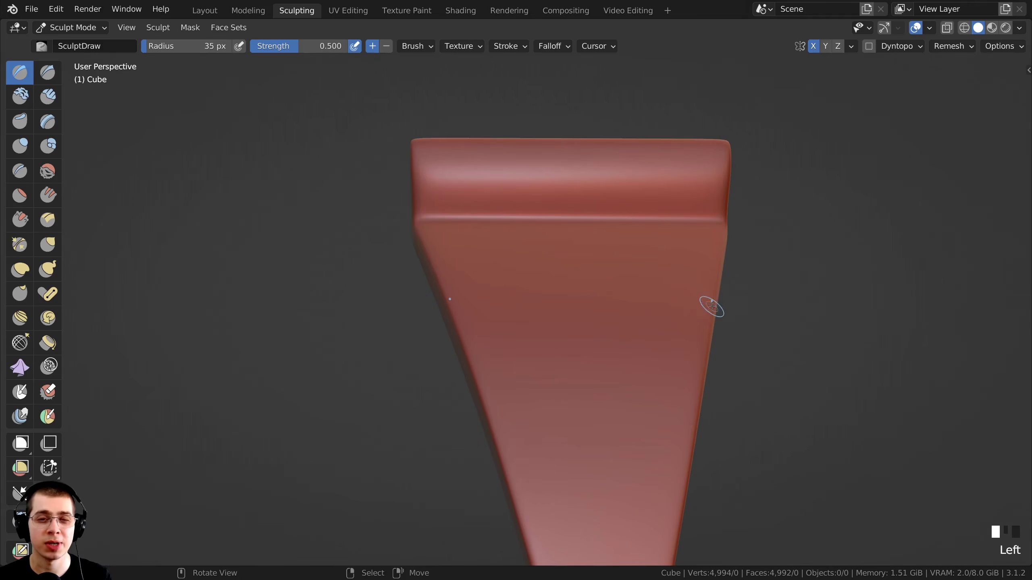
middle_click_drag(615, 258, 656, 243)
middle_click_drag(660, 157, 608, 232, "shift")
scroll(606, 232, "down", 2)
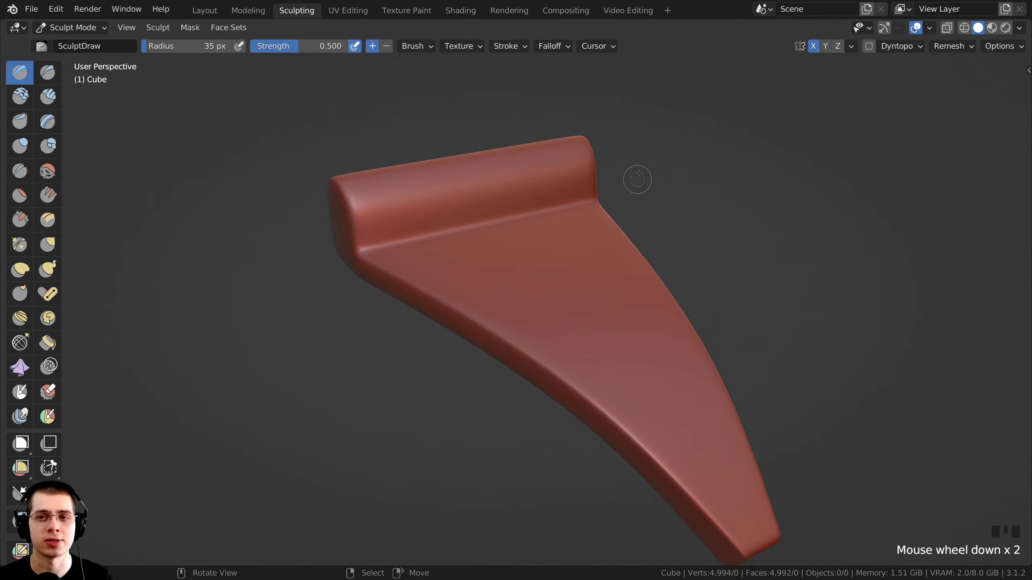
- Enable Dyntopo despite the vertex data warning and set its detail size to 3 px
left_click(869, 49)
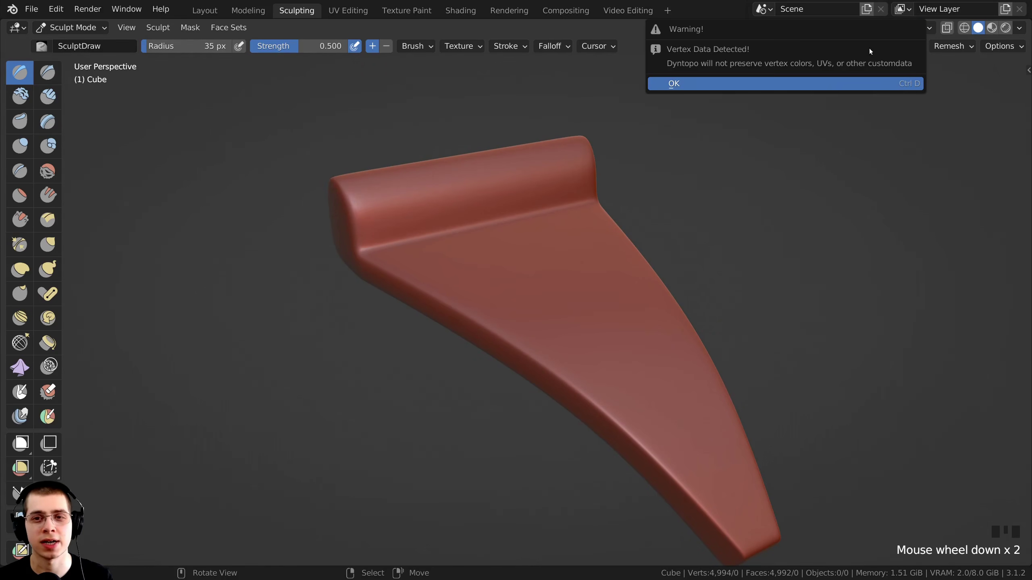
left_click(713, 82)
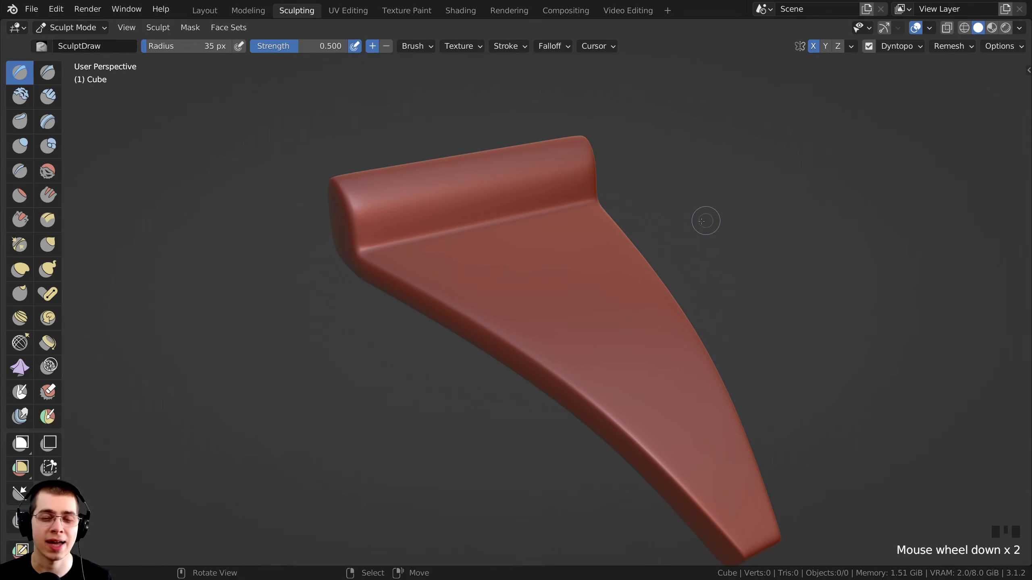
scroll(651, 245, "up", 3)
middle_click_drag(491, 177, 416, 213, "shift")
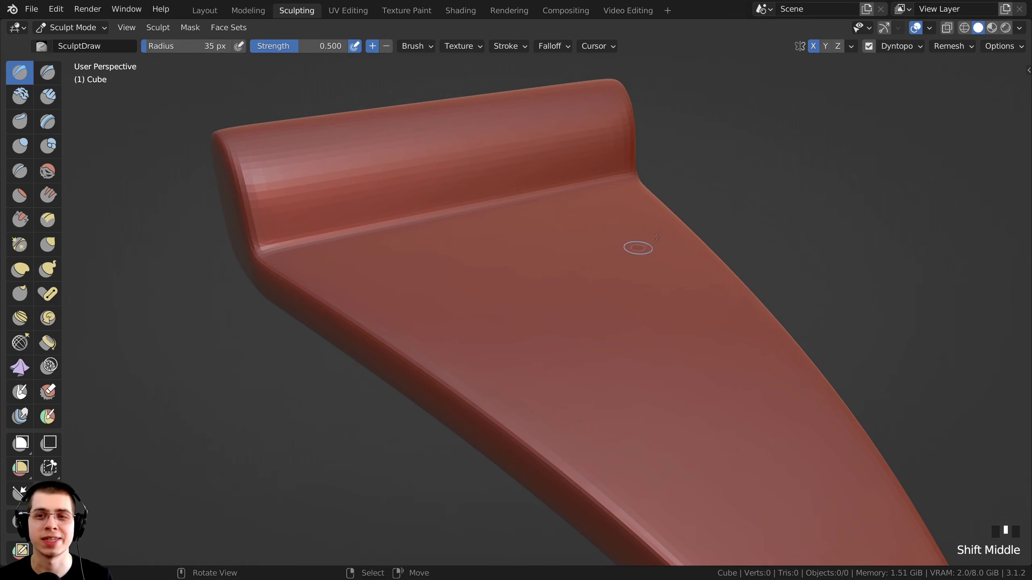
left_click(898, 46)
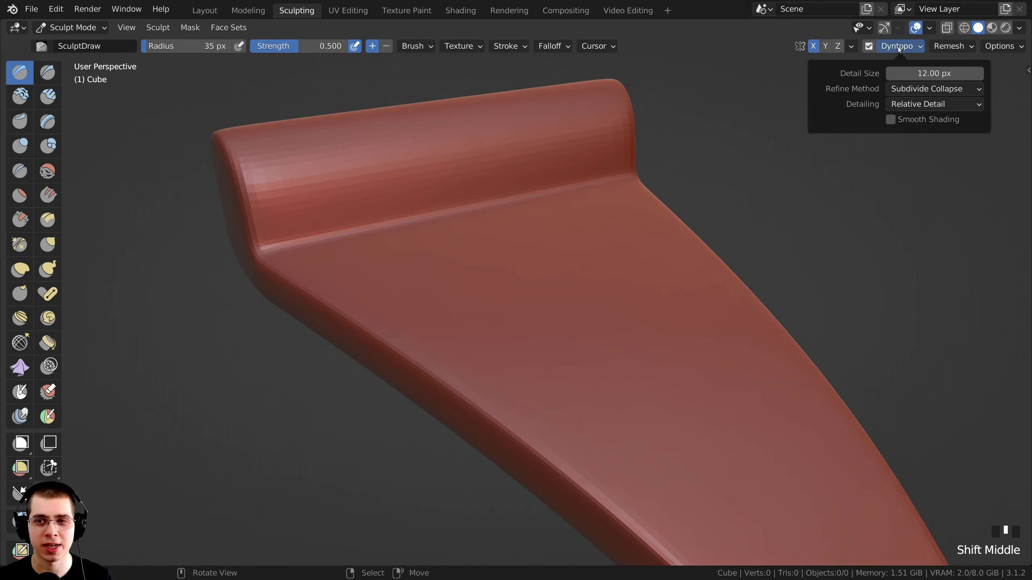
left_click(923, 73)
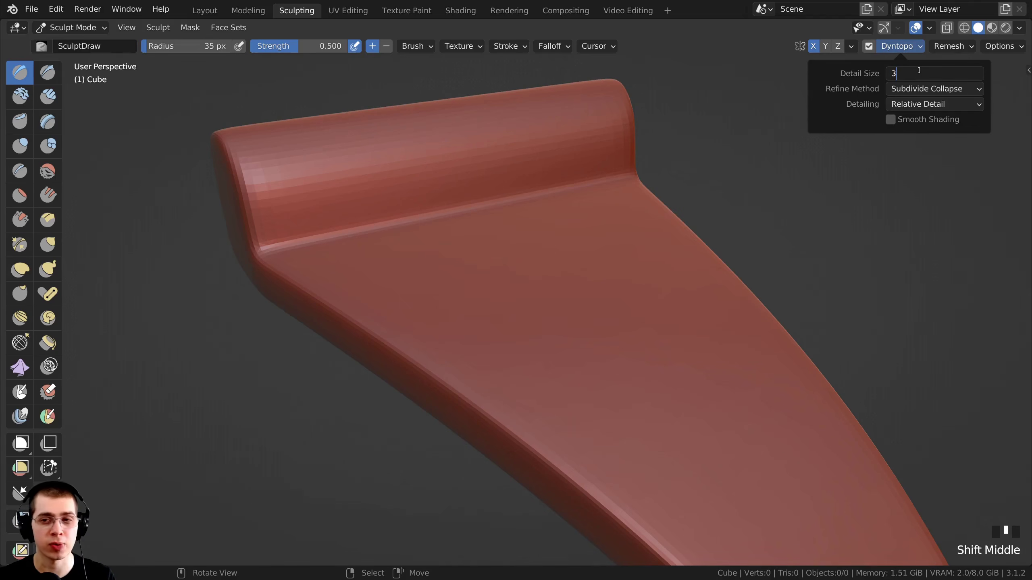
type("3")
key("Return")
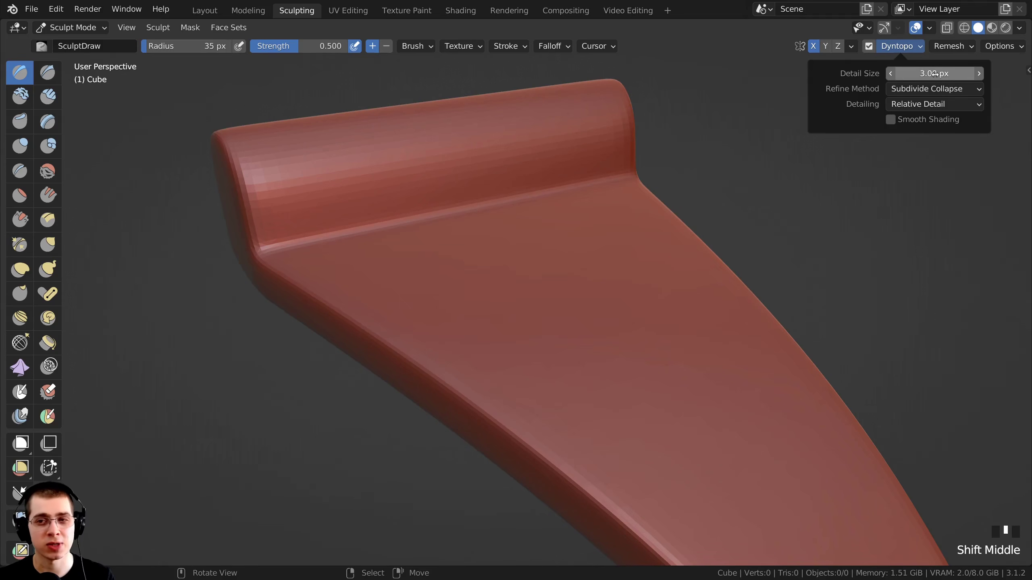
left_click(932, 73)
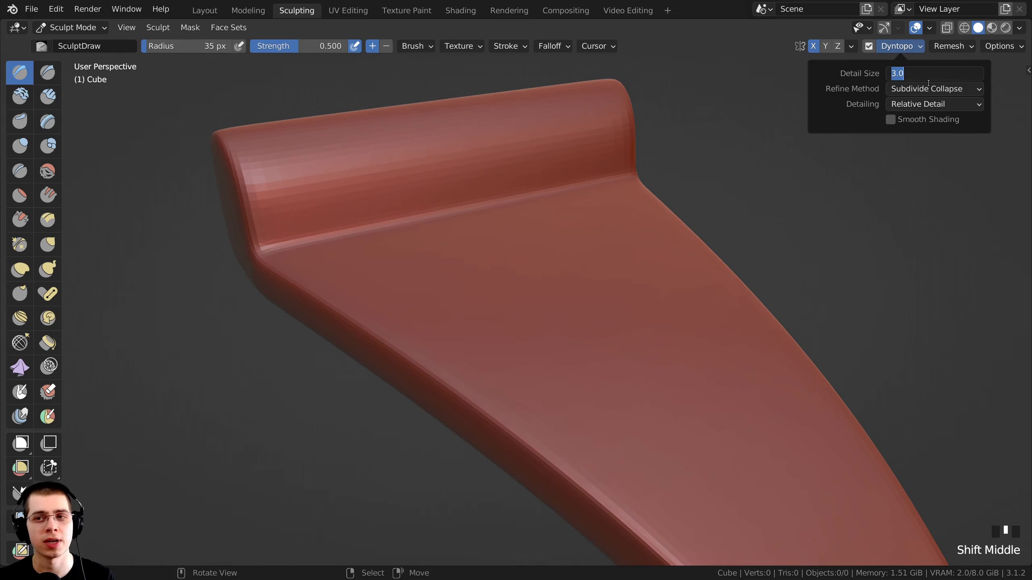
left_click(765, 114)
mouse_move(714, 149)
middle_mouse_down()
mouse_move(726, 156)
mouse_move(703, 139)
middle_mouse_up()
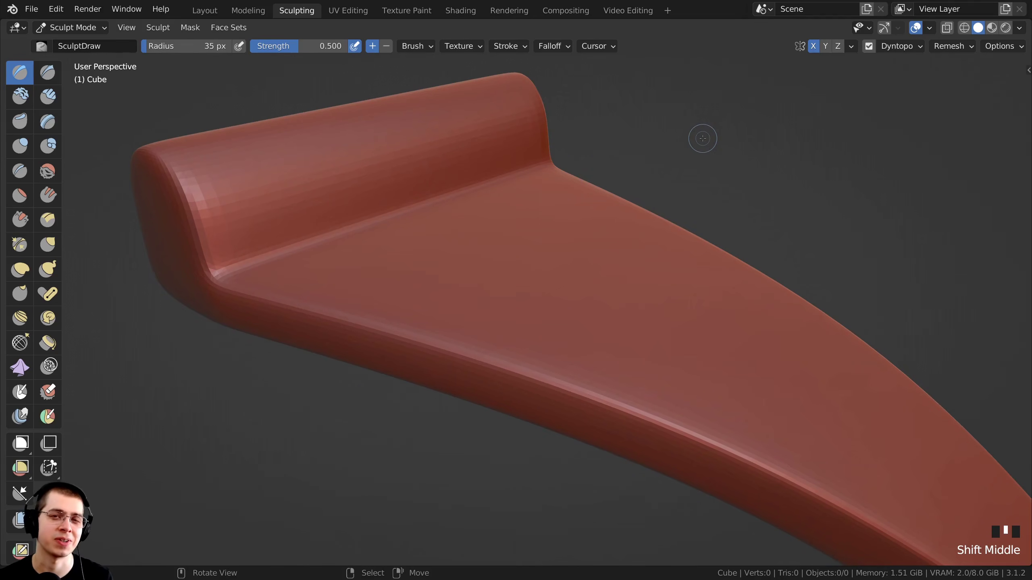
middle_click_drag(672, 140, 673, 153, "shift")
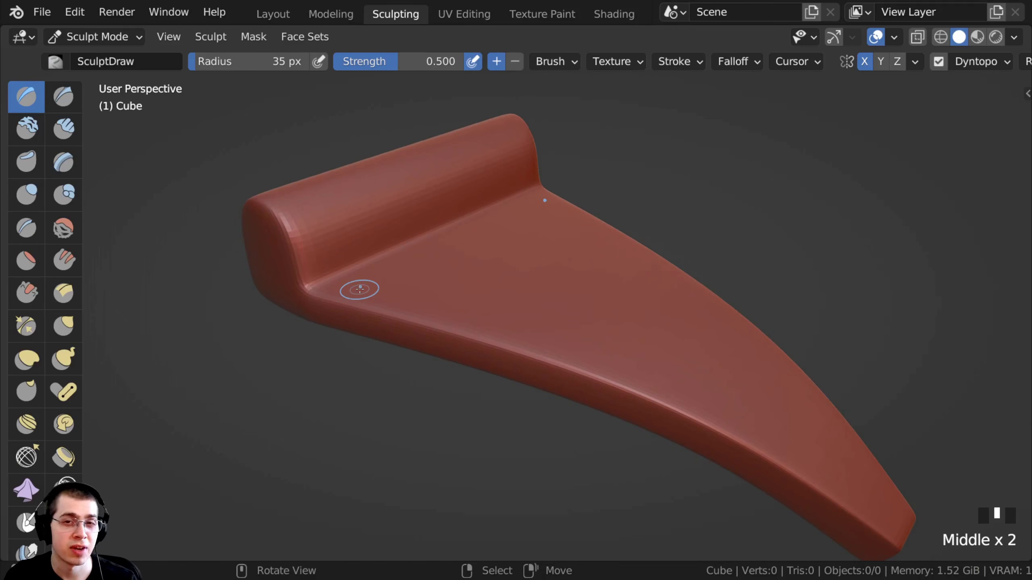
middle_click_drag(397, 337, 456, 328)
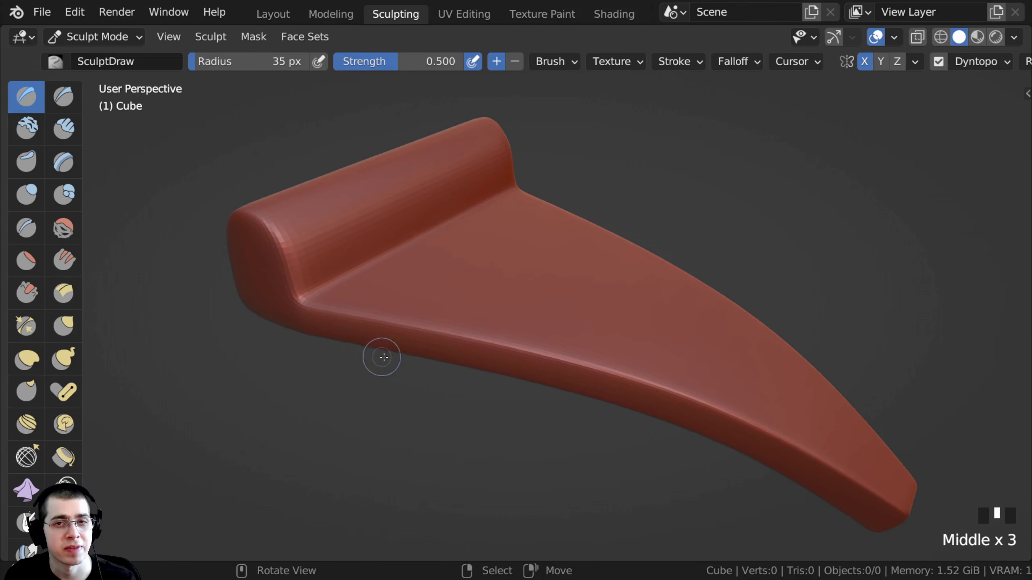
middle_click_drag(381, 356, 384, 298)
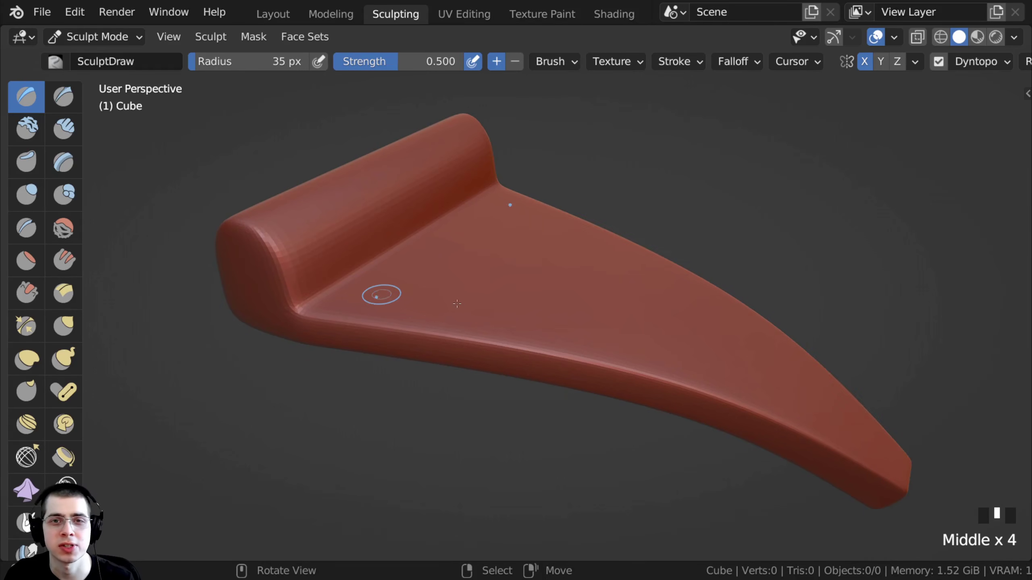
middle_click_drag(454, 302, 459, 345, "shift")
middle_click_drag(403, 392, 462, 377)
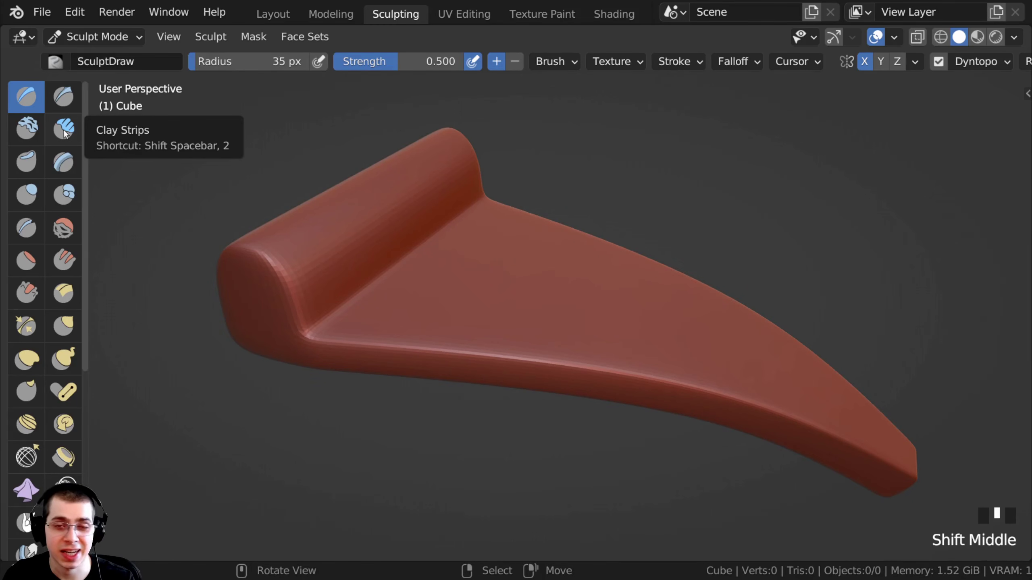
- Choose the Clay Strips brush and enable its Front Faces Only option
left_click(64, 133)
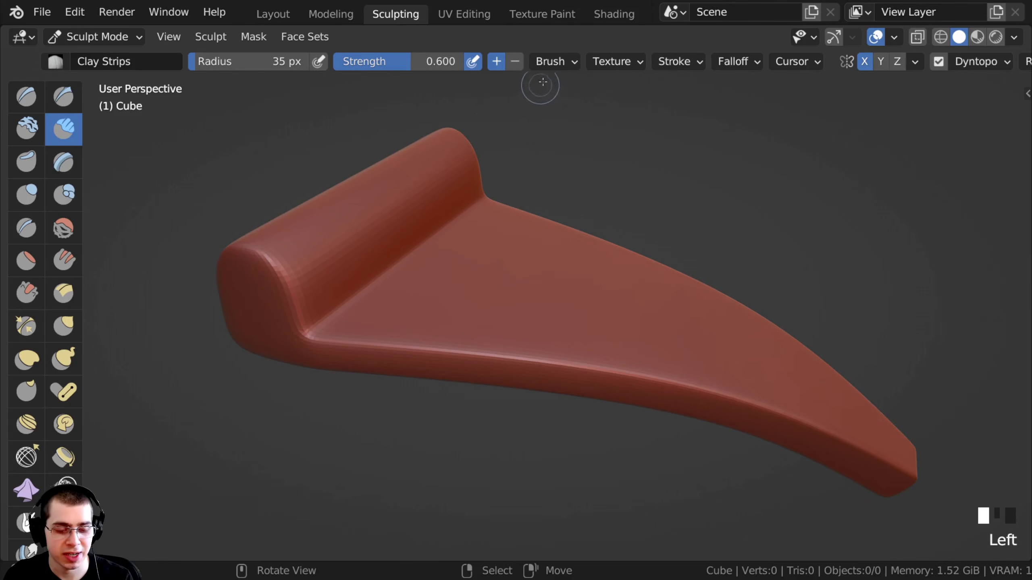
left_click(553, 62)
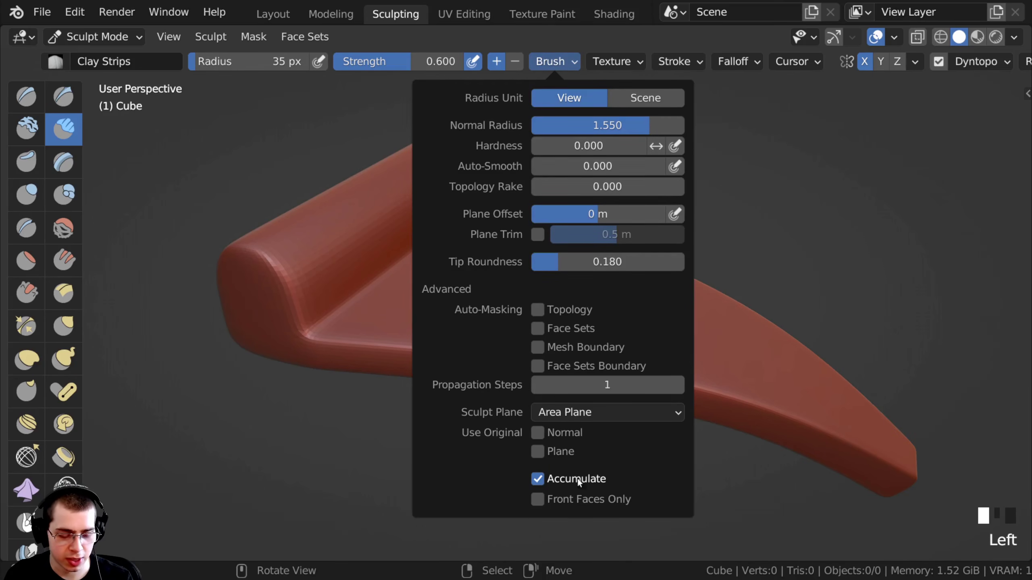
left_click(538, 499)
- Build up curved clay ridges around the upper part of the crust's end face
mouse_move(346, 214)
middle_mouse_down("shift")
mouse_move(356, 244)
mouse_move(410, 242)
middle_mouse_up("shift")
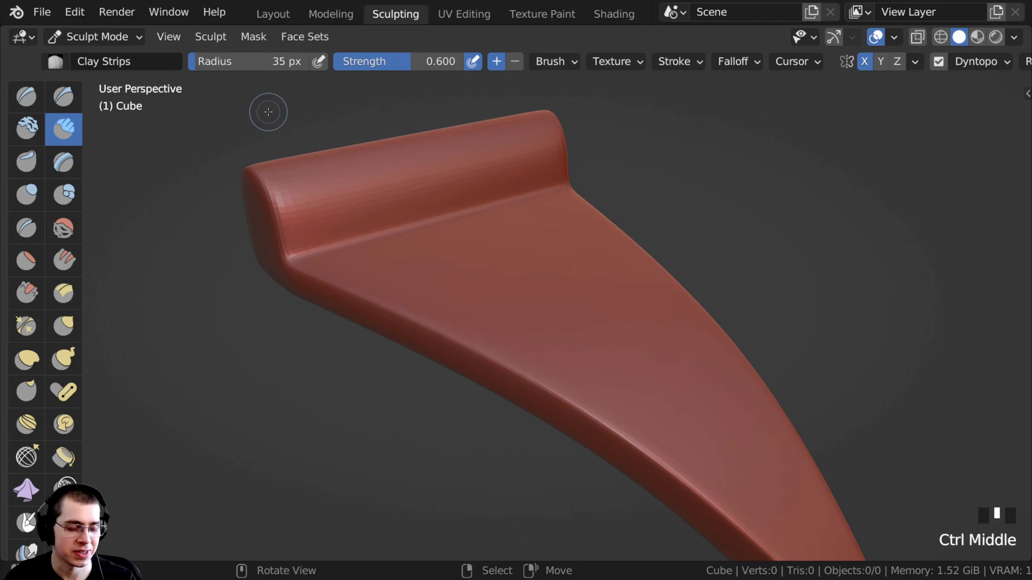
middle_click_drag(295, 224, 383, 205)
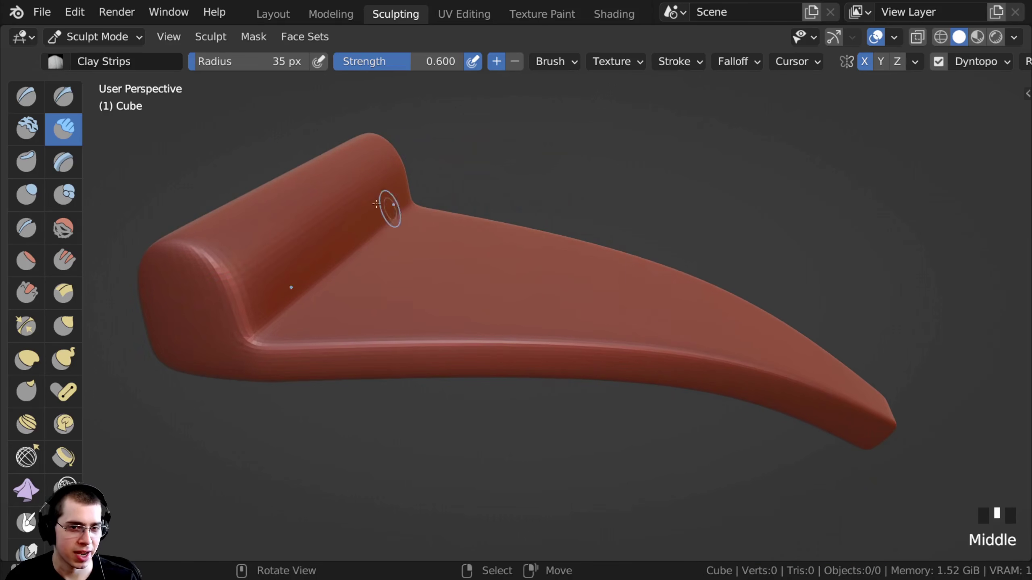
middle_click_drag(276, 242, 503, 228, "shift")
mouse_move(453, 279)
middle_mouse_down()
mouse_move(439, 269)
mouse_move(423, 195)
middle_mouse_up()
left_click_drag(424, 199, 460, 260)
left_click_drag(420, 217, 463, 256)
mouse_move(426, 207)
left_mouse_down()
mouse_move(468, 244)
mouse_move(469, 232)
mouse_move(457, 242)
left_mouse_up()
middle_click_drag(467, 244, 445, 241)
mouse_move(447, 240)
left_mouse_down()
mouse_move(462, 273)
mouse_move(464, 340)
left_mouse_up()
left_click_drag(461, 276, 464, 333)
middle_click_drag(464, 313, 457, 345)
left_click_drag(455, 301, 466, 332)
mouse_move(424, 228)
middle_mouse_down()
mouse_move(461, 224)
mouse_move(481, 241)
mouse_move(455, 218)
middle_mouse_up()
left_click(483, 243)
left_click_drag(473, 209, 452, 273)
middle_click_drag(461, 252, 441, 233)
middle_click_drag(441, 234, 449, 216, "ctrl")
mouse_move(457, 216)
left_mouse_down()
mouse_move(494, 244)
mouse_move(496, 280)
left_mouse_up()
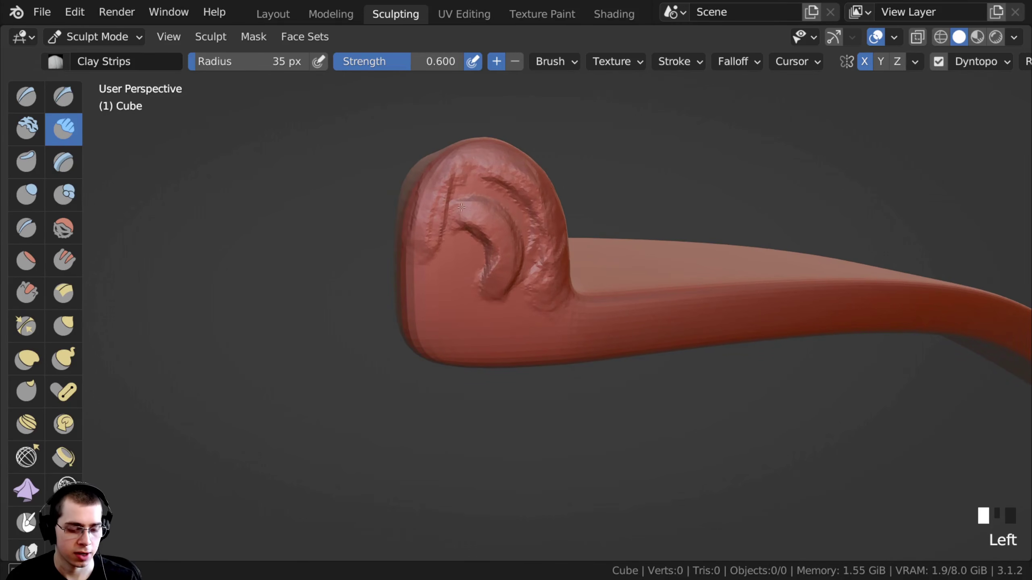
middle_click_drag(466, 262, 388, 152)
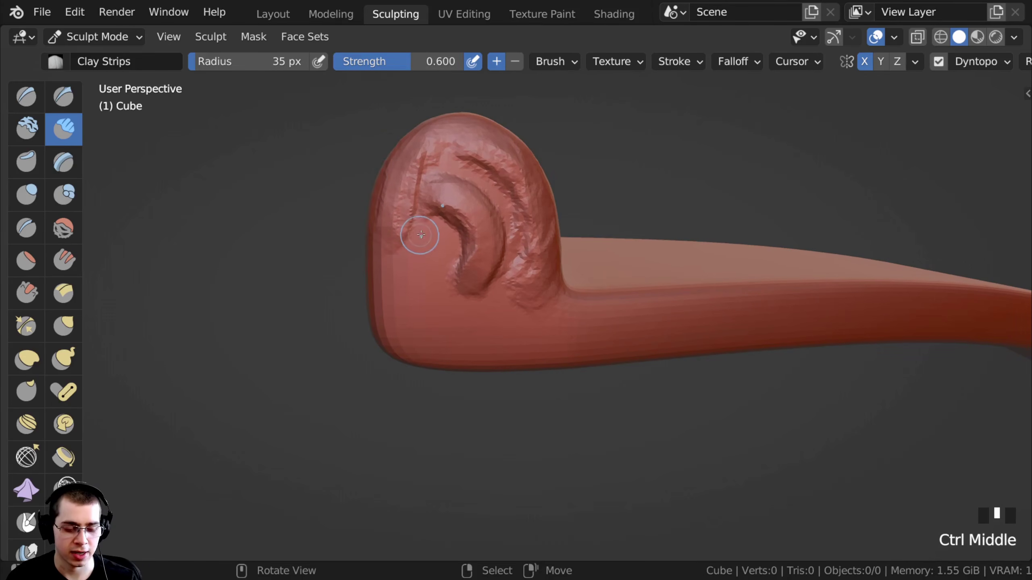
- Carve hollows between the curved ridges on the crust's end face using inverted Clay Strips strokes
left_click_drag(426, 224, 441, 244, "ctrl")
left_click_drag(435, 227, 443, 252, "ctrl")
left_click_drag(436, 231, 443, 277, "ctrl")
left_click_drag(424, 191, 434, 220, "ctrl")
left_click_drag(427, 187, 436, 215, "ctrl")
mouse_move(448, 163)
left_mouse_down("ctrl")
mouse_move(508, 211)
mouse_move(520, 236)
left_mouse_up("ctrl")
left_click_drag(430, 192, 439, 205, "ctrl")
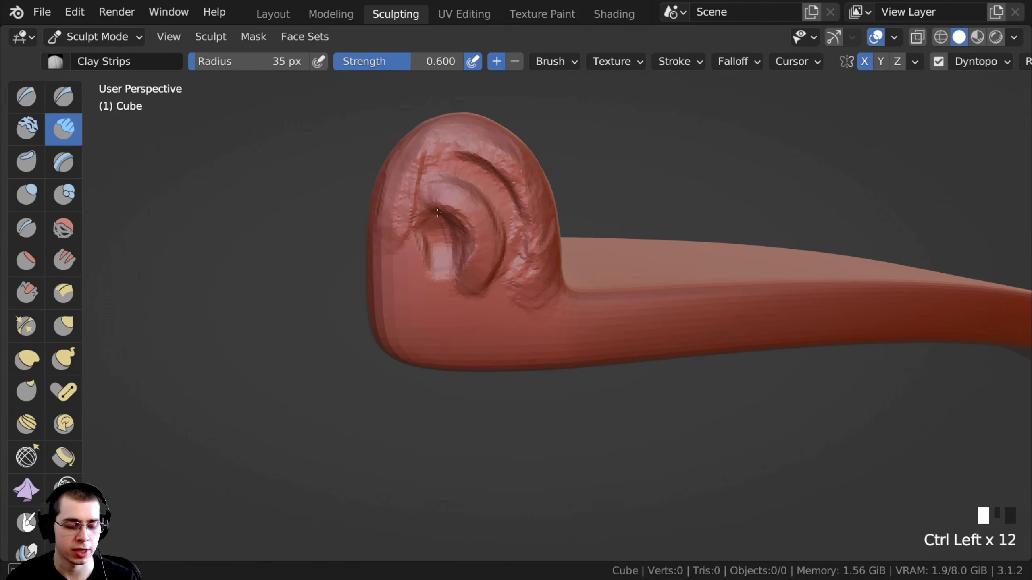
left_click_drag(422, 240, 424, 267, "ctrl")
left_click_drag(419, 252, 430, 287, "ctrl")
- Add mirrored vertical clay strips down the crust's inner face, running onto the slice's flat surface
middle_click_drag(421, 302, 424, 316, "ctrl")
mouse_move(424, 315)
middle_mouse_down("ctrl")
mouse_move(426, 325)
mouse_move(433, 276)
middle_mouse_up("ctrl")
middle_click_drag(433, 277, 435, 286, "ctrl")
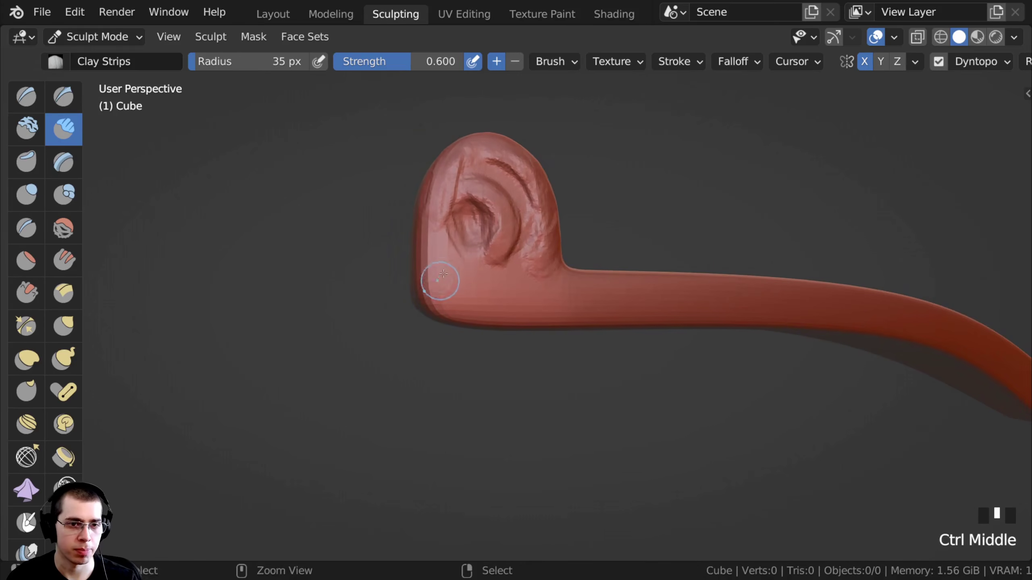
left_click_drag(459, 258, 481, 281)
mouse_move(482, 281)
middle_mouse_down()
mouse_move(433, 366)
mouse_move(384, 353)
mouse_move(433, 282)
middle_mouse_up()
mouse_move(447, 244)
left_mouse_down()
mouse_move(449, 311)
mouse_move(474, 308)
mouse_move(467, 285)
mouse_move(476, 314)
mouse_move(461, 306)
left_mouse_up()
middle_click_drag(461, 303, 514, 287)
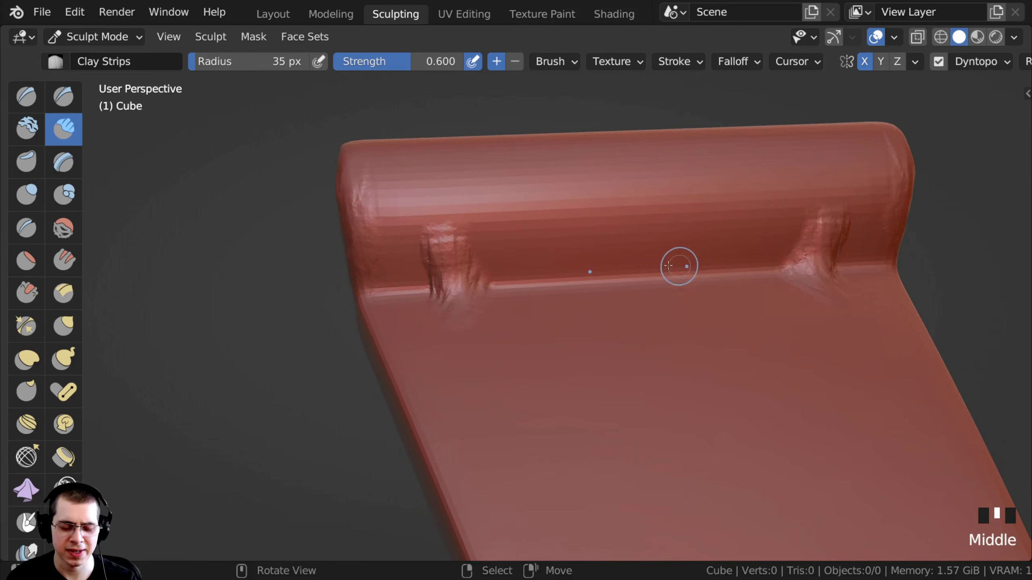
left_click_drag(604, 254, 600, 287)
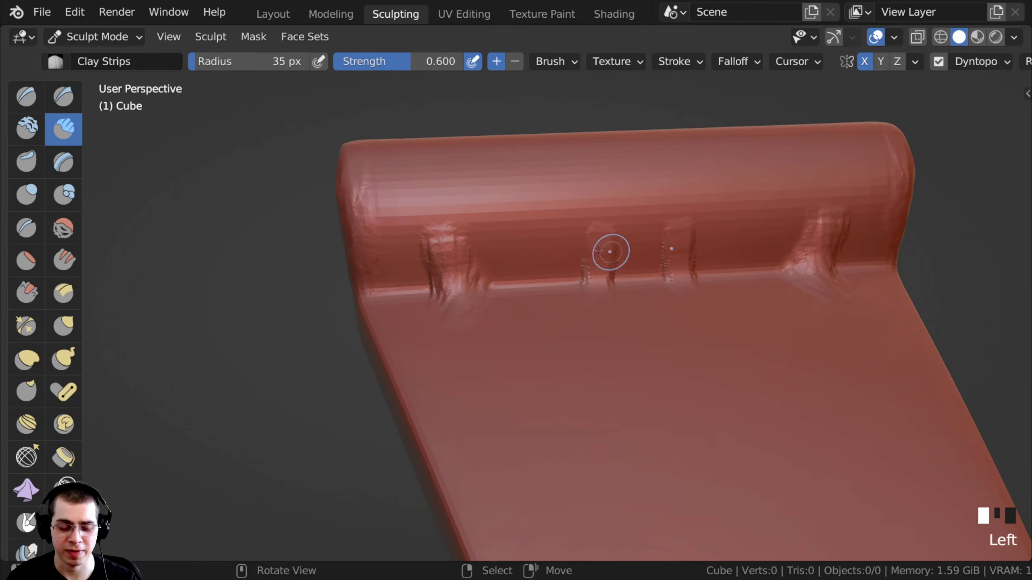
left_click_drag(590, 234, 587, 268)
middle_click_drag(470, 258, 520, 228, "shift")
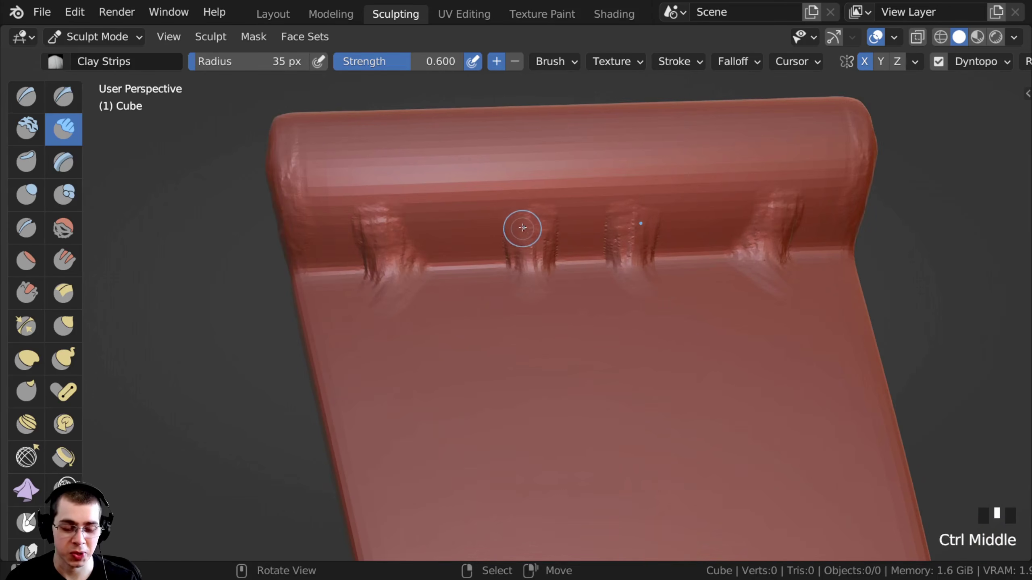
left_click(519, 248)
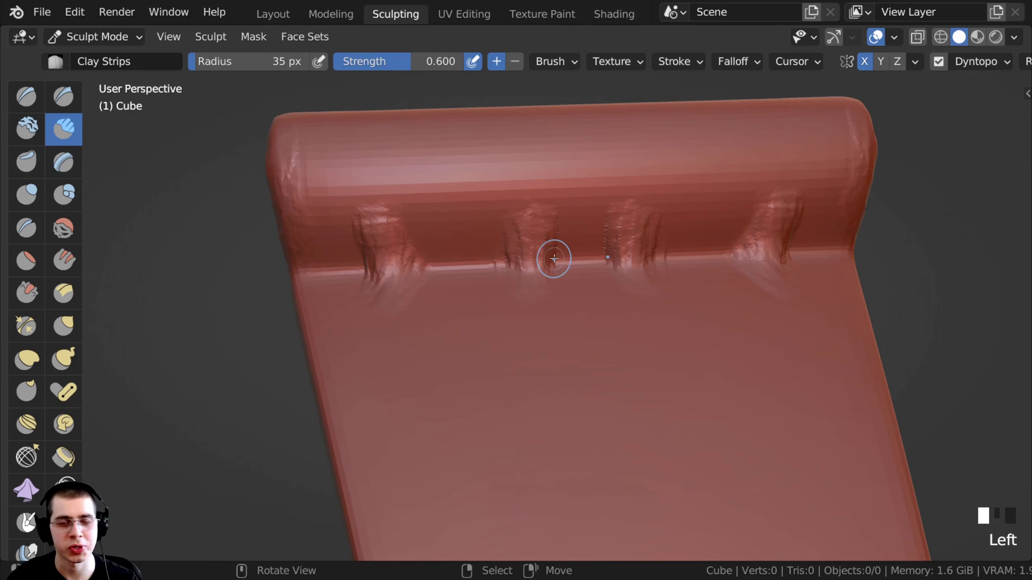
- Sculpt overlapping swirled lumps of clay along the upper part of the crust, leaving its centre clear
left_click_drag(524, 226, 505, 219)
mouse_move(476, 201)
middle_mouse_down("ctrl")
mouse_move(484, 210)
mouse_move(520, 183)
middle_mouse_up("ctrl")
left_click_drag(512, 163, 532, 211)
left_click_drag(519, 218, 514, 199)
middle_click_drag(514, 200, 506, 163, "ctrl")
mouse_move(506, 163)
left_mouse_down()
mouse_move(486, 122)
mouse_move(465, 168)
left_mouse_up()
middle_click_drag(415, 184, 419, 216, "ctrl")
mouse_move(418, 215)
middle_mouse_down()
mouse_move(463, 264)
mouse_move(428, 274)
mouse_move(460, 275)
mouse_move(474, 207)
mouse_move(455, 221)
mouse_move(500, 191)
middle_mouse_up()
mouse_move(524, 169)
left_mouse_down()
mouse_move(547, 173)
mouse_move(514, 211)
mouse_move(514, 189)
mouse_move(464, 229)
left_mouse_up()
middle_click_drag(464, 229, 473, 202)
left_click_drag(478, 189, 445, 207)
middle_click_drag(445, 207, 414, 236)
mouse_move(382, 220)
left_mouse_down()
mouse_move(364, 232)
mouse_move(376, 227)
left_mouse_up()
middle_click_drag(380, 228, 432, 244)
mouse_move(435, 248)
left_mouse_down()
mouse_move(455, 275)
mouse_move(441, 288)
left_mouse_up()
middle_click_drag(443, 285, 569, 227)
left_click_drag(574, 222, 599, 248)
middle_click_drag(581, 249, 476, 263, "shift")
left_click_drag(476, 264, 468, 248)
middle_click_drag(467, 248, 477, 178)
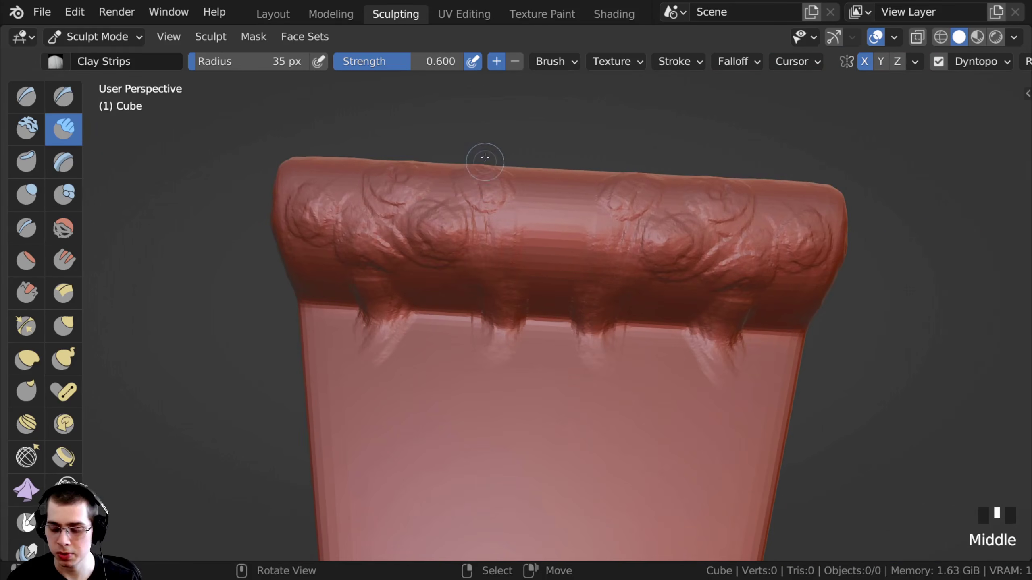
- Smooth the swirled lumps beside the crust's centre and the inner vertical strips below them
left_click_drag(451, 194, 488, 240, "shift")
left_click_drag(479, 203, 488, 287, "shift")
mouse_move(451, 195)
left_mouse_down("shift")
mouse_move(458, 265)
mouse_move(423, 258)
left_mouse_up("shift")
mouse_move(406, 187)
left_mouse_down("shift")
mouse_move(398, 226)
mouse_move(415, 244)
left_mouse_up("shift")
mouse_move(419, 195)
left_mouse_down("shift")
mouse_move(427, 230)
mouse_move(454, 265)
left_mouse_up("shift")
middle_click_drag(454, 265, 472, 202)
left_click_drag(504, 296, 512, 314, "shift")
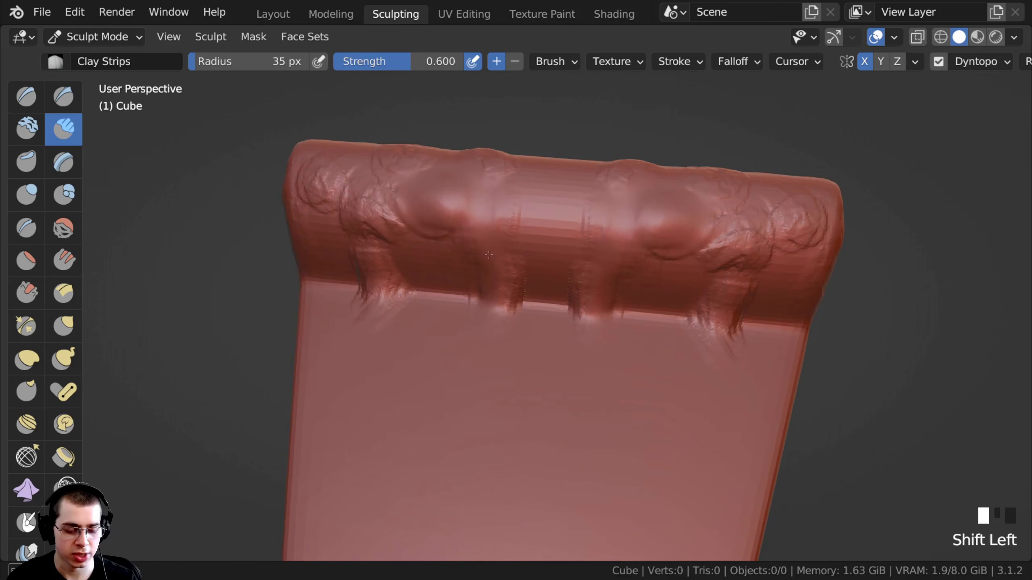
left_click_drag(498, 264, 513, 309, "shift")
left_click_drag(502, 260, 516, 301, "shift")
- Fill the bare middle of the crust with irregular clay strokes and save the file
middle_click_drag(516, 285, 496, 268)
middle_click_drag(496, 269, 495, 236, "ctrl+shift")
mouse_move(508, 228)
left_mouse_down()
mouse_move(498, 240)
mouse_move(479, 232)
left_mouse_up()
middle_click_drag(483, 252, 503, 312)
left_click_drag(503, 301, 487, 252)
middle_click_drag(502, 284, 498, 307)
middle_click_drag(497, 306, 485, 339, "ctrl")
mouse_move(484, 295)
left_mouse_down()
mouse_move(486, 319)
mouse_move(510, 273)
mouse_move(453, 307)
mouse_move(432, 302)
left_mouse_up()
left_click_drag(426, 299, 415, 290)
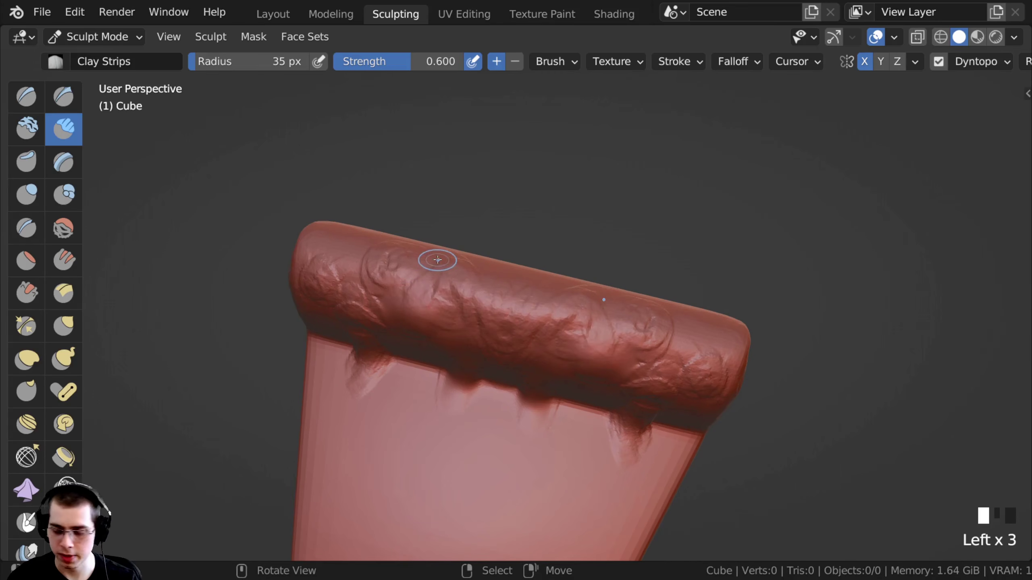
key("ctrl+s")
- Brush clay strips lengthwise from the crust onto the adjoining flat top of the slice
mouse_move(392, 330)
middle_mouse_down("shift")
mouse_move(405, 301)
mouse_move(443, 301)
middle_mouse_up("shift")
left_click_drag(463, 295, 473, 309, "shift")
mouse_move(457, 345)
middle_mouse_down()
mouse_move(451, 357)
mouse_move(459, 316)
middle_mouse_up()
mouse_move(487, 289)
left_mouse_down()
mouse_move(491, 300)
mouse_move(452, 309)
mouse_move(455, 299)
left_mouse_up()
left_click_drag(455, 299, 467, 318)
middle_click_drag(467, 345, 462, 285, "shift")
mouse_move(470, 285)
left_mouse_down()
mouse_move(459, 317)
mouse_move(477, 345)
left_mouse_up()
mouse_move(417, 305)
left_mouse_down()
mouse_move(386, 317)
mouse_move(401, 340)
left_mouse_up()
left_click_drag(375, 223, 386, 249)
mouse_move(467, 303)
left_mouse_down()
mouse_move(441, 411)
mouse_move(453, 431)
left_mouse_up()
middle_click_drag(464, 415, 444, 366, "shift")
mouse_move(451, 331)
left_mouse_down()
mouse_move(468, 375)
mouse_move(418, 407)
left_mouse_up()
middle_click_drag(418, 406, 410, 339, "ctrl")
- Smooth the new clay strokes on the slice's flat top near the crust
mouse_move(410, 339)
left_mouse_down("shift")
mouse_move(449, 301)
mouse_move(457, 309)
left_mouse_up("shift")
middle_click_drag(457, 309, 463, 287, "ctrl")
mouse_move(464, 287)
left_mouse_down("shift")
mouse_move(445, 283)
mouse_move(426, 258)
mouse_move(483, 276)
left_mouse_up("shift")
left_click_drag(506, 238, 467, 171, "shift")
- Add lengthwise clay strips across the middle of the slice's flat top
left_click_drag(473, 286, 455, 350)
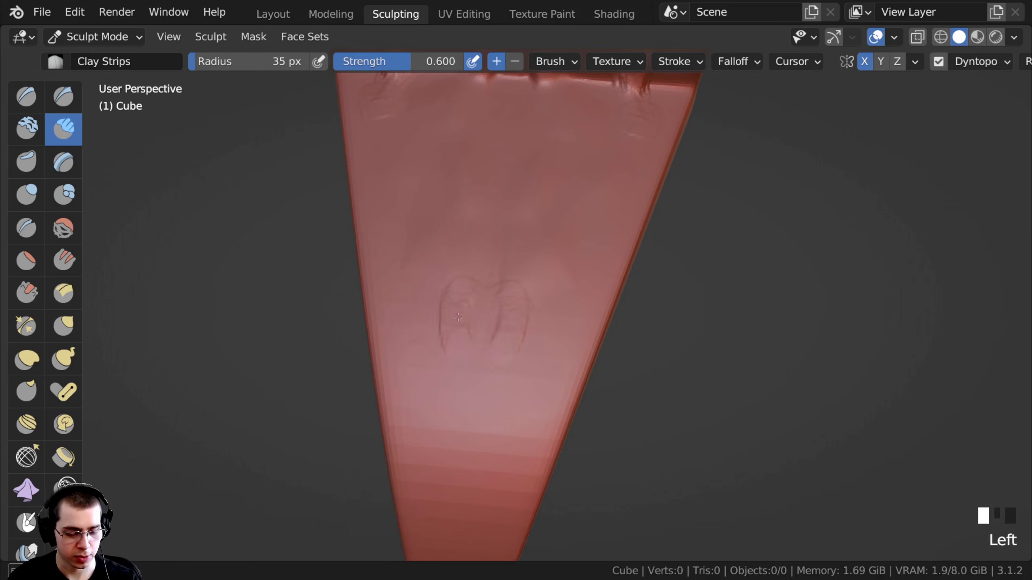
left_click_drag(441, 301, 434, 355)
left_click_drag(419, 292, 403, 359)
left_click_drag(388, 279, 384, 337)
- Roughen the slice's side edge with short slanted clay strokes from about mid-length back towards the crust
mouse_move(386, 336)
middle_mouse_down()
mouse_move(435, 317)
mouse_move(499, 263)
middle_mouse_up()
middle_click_drag(498, 262, 543, 225, "ctrl")
left_click(543, 224)
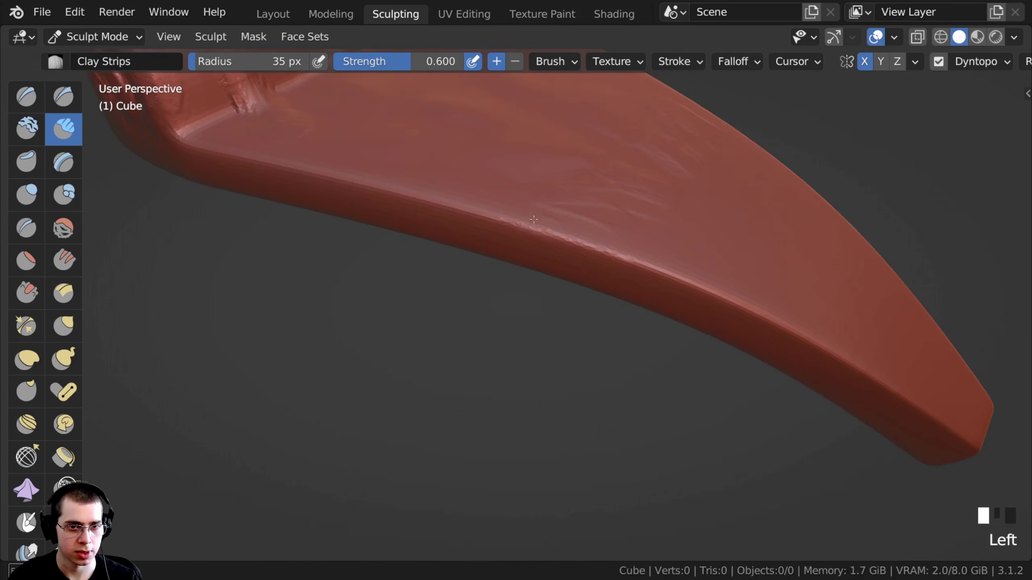
mouse_move(474, 205)
middle_mouse_down()
mouse_move(415, 179)
mouse_move(364, 138)
mouse_move(348, 189)
middle_mouse_up()
mouse_move(401, 210)
middle_mouse_down("ctrl")
mouse_move(407, 191)
mouse_move(459, 167)
middle_mouse_up("ctrl")
mouse_move(459, 166)
left_mouse_down()
mouse_move(468, 205)
mouse_move(447, 207)
left_mouse_up()
mouse_move(418, 162)
left_mouse_down()
mouse_move(431, 205)
mouse_move(406, 203)
left_mouse_up()
left_click_drag(378, 169, 398, 203)
left_click_drag(371, 167, 386, 199)
left_click_drag(356, 165, 376, 199)
mouse_move(350, 165)
left_mouse_down()
mouse_move(366, 197)
mouse_move(308, 166)
left_mouse_up()
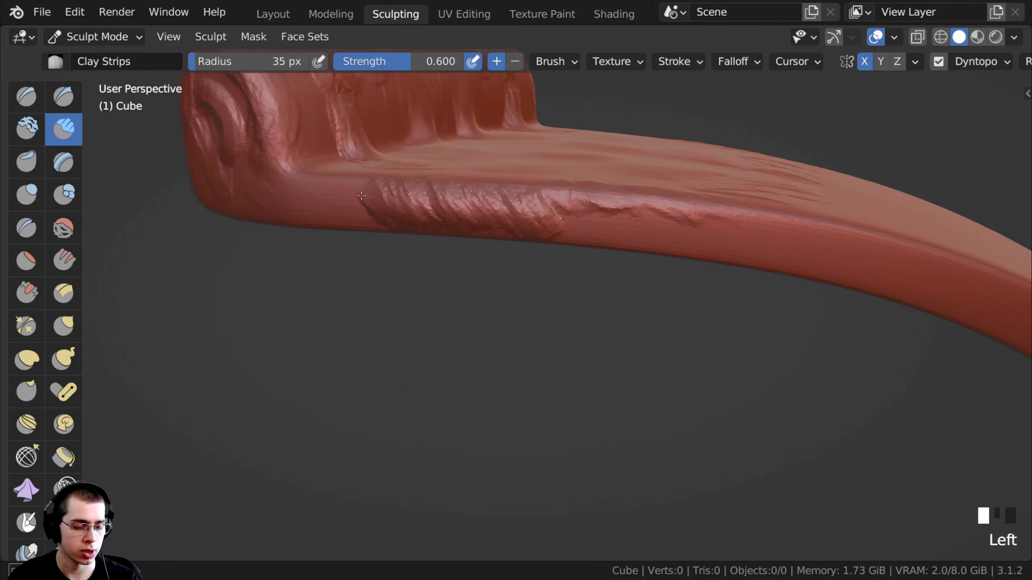
- Extend the rough clay strokes along the side edge, adding more towards the tip and near the crust
mouse_move(403, 196)
middle_mouse_down()
mouse_move(334, 203)
mouse_move(357, 146)
middle_mouse_up()
left_click_drag(553, 156, 560, 187)
middle_click_drag(523, 178, 470, 212, "shift")
left_click_drag(471, 199, 466, 194)
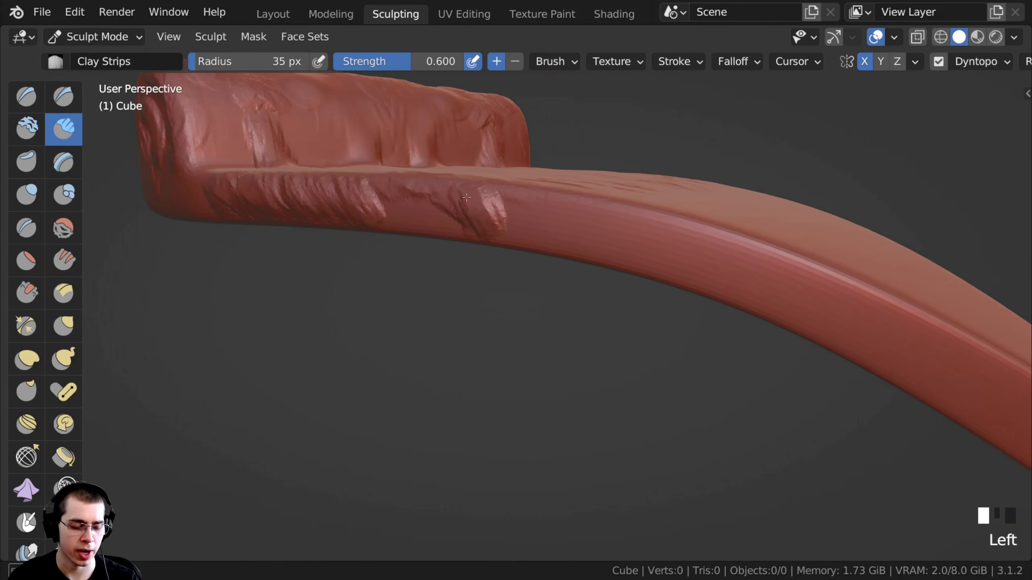
left_click_drag(372, 211, 367, 222)
middle_click_drag(368, 203, 388, 240)
mouse_move(388, 244)
left_mouse_down()
mouse_move(392, 256)
mouse_move(391, 244)
left_mouse_up()
- Smooth the rough clay strokes along the slice's side edge, working from mid-length towards the crust
middle_click_drag(392, 230, 433, 212, "shift")
middle_click_drag(568, 191, 595, 228, "ctrl")
left_click_drag(589, 260, 598, 290, "shift")
mouse_move(581, 264)
left_mouse_down("shift")
mouse_move(591, 302)
mouse_move(560, 268)
left_mouse_up("shift")
left_click_drag(565, 281, 555, 285, "shift")
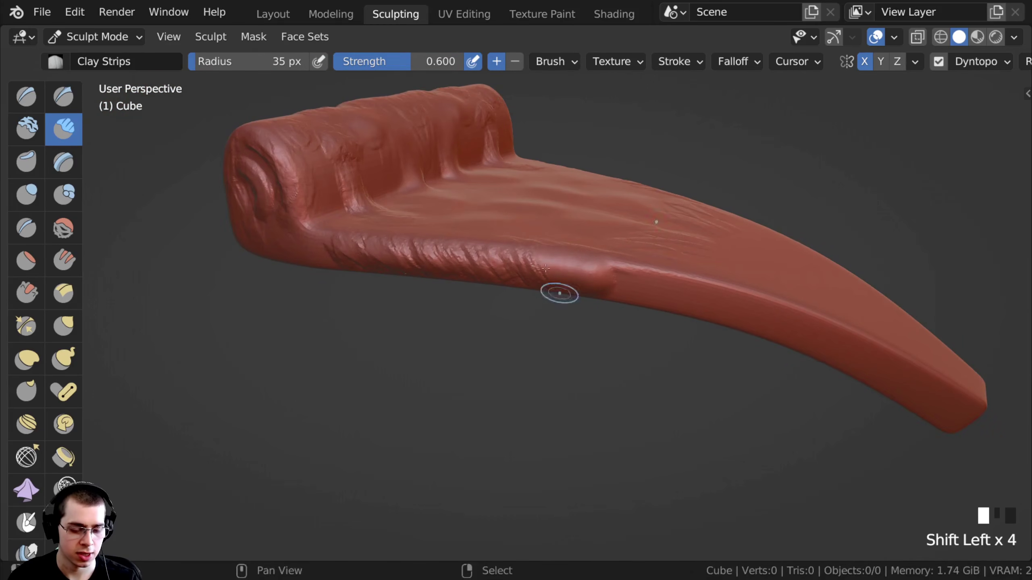
left_click_drag(499, 240, 490, 250, "shift")
left_click_drag(489, 250, 482, 258, "shift")
left_click_drag(481, 258, 412, 264, "shift")
- Fill the lower part of the crust's end face with clay strokes and smooth where it meets the side edge
mouse_move(358, 254)
middle_mouse_down("shift")
mouse_move(437, 246)
mouse_move(451, 220)
middle_mouse_up("shift")
middle_click_drag(451, 227, 467, 203)
left_click_drag(458, 206, 464, 219)
middle_click_drag(395, 208, 403, 157)
left_click_drag(403, 156, 339, 217)
middle_click_drag(339, 217, 378, 175)
mouse_move(441, 129)
left_mouse_down()
mouse_move(426, 156)
mouse_move(374, 151)
left_mouse_up()
mouse_move(367, 140)
middle_mouse_down("shift")
mouse_move(358, 152)
mouse_move(473, 219)
middle_mouse_up("shift")
left_click_drag(472, 219, 581, 220, "shift")
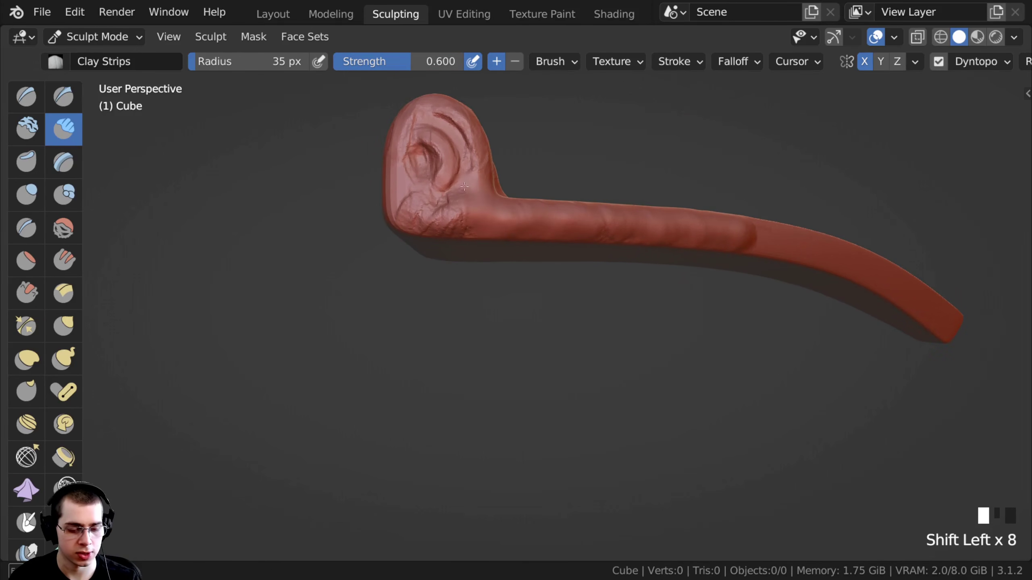
- Roughen the crust's outer back face with short Clay Strips strokes, starting beside its end and working inward
middle_click_drag(435, 204, 576, 179)
middle_click_drag(655, 229, 631, 244)
left_click_drag(630, 246, 625, 175)
mouse_move(609, 240)
left_mouse_down()
mouse_move(612, 175)
mouse_move(603, 250)
left_mouse_up()
mouse_move(619, 244)
left_mouse_down()
mouse_move(614, 165)
mouse_move(604, 228)
mouse_move(594, 167)
left_mouse_up()
mouse_move(591, 246)
left_mouse_down()
mouse_move(581, 167)
mouse_move(591, 244)
left_mouse_up()
left_click_drag(589, 240, 573, 165)
left_click_drag(598, 231, 570, 162)
mouse_move(601, 213)
left_mouse_down()
mouse_move(603, 191)
mouse_move(563, 236)
left_mouse_up()
left_click_drag(553, 173, 581, 244)
mouse_move(589, 232)
left_mouse_down()
mouse_move(564, 184)
mouse_move(532, 248)
left_mouse_up()
left_click_drag(514, 243, 543, 164)
left_click_drag(563, 238, 570, 200)
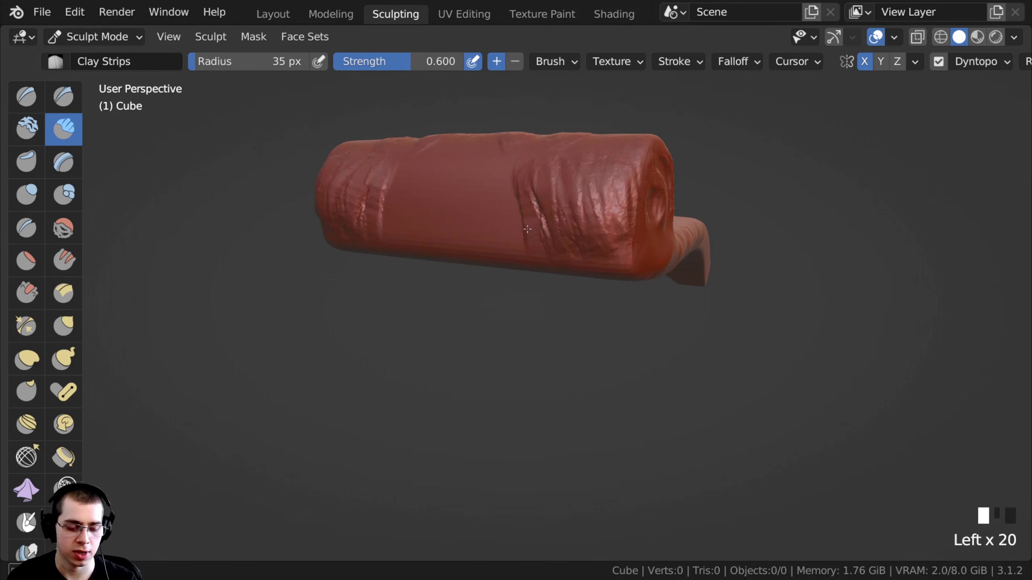
- Continue the clay strokes across the crust's outer back face towards its middle
left_click_drag(530, 232, 506, 179)
middle_click_drag(504, 199, 528, 208)
left_click_drag(527, 208, 530, 226)
left_click_drag(528, 226, 514, 179)
middle_click_drag(514, 218, 538, 196)
mouse_move(539, 195)
left_mouse_down()
mouse_move(549, 232)
mouse_move(531, 199)
left_mouse_up()
left_click_drag(530, 234, 516, 208)
middle_click_drag(516, 208, 509, 227)
mouse_move(509, 227)
left_mouse_down()
mouse_move(508, 179)
mouse_move(493, 219)
left_mouse_up()
left_click_drag(493, 219, 478, 189)
middle_click_drag(478, 189, 500, 199)
left_click_drag(514, 199, 510, 240)
- Layer more short clay strokes over the crust's top and back to build up uneven doughy lumps
scroll(487, 179, "up", 2)
middle_click_drag(479, 122, 462, 187, "shift")
left_click_drag(474, 179, 498, 204)
left_click_drag(557, 187, 587, 208)
scroll(589, 211, "down", 2)
mouse_move(601, 260)
left_mouse_down()
mouse_move(606, 275)
mouse_move(626, 281)
left_mouse_up()
middle_click_drag(627, 282, 603, 279)
left_click_drag(581, 285, 599, 275)
mouse_move(565, 284)
middle_mouse_down()
mouse_move(589, 290)
mouse_move(577, 363)
mouse_move(540, 310)
middle_mouse_up()
middle_click_drag(569, 325, 583, 336)
mouse_move(586, 327)
left_mouse_down()
mouse_move(582, 286)
mouse_move(561, 293)
left_mouse_up()
middle_click_drag(559, 294, 543, 323)
mouse_move(587, 346)
left_mouse_down()
mouse_move(581, 336)
mouse_move(559, 393)
left_mouse_up()
middle_click_drag(540, 382, 536, 396)
left_click_drag(498, 313, 527, 335)
mouse_move(510, 309)
left_mouse_down()
mouse_move(485, 325)
mouse_move(482, 345)
left_mouse_up()
mouse_move(483, 329)
left_mouse_down()
mouse_move(489, 374)
mouse_move(474, 356)
left_mouse_up()
mouse_move(467, 357)
left_mouse_down()
mouse_move(440, 348)
mouse_move(451, 334)
left_mouse_up()
- Smooth the rough clay strokes across the crust's back from the middle out to the ends
middle_click_drag(451, 334, 445, 286)
scroll(447, 305, "down", 4)
left_click_drag(437, 330, 458, 337, "shift")
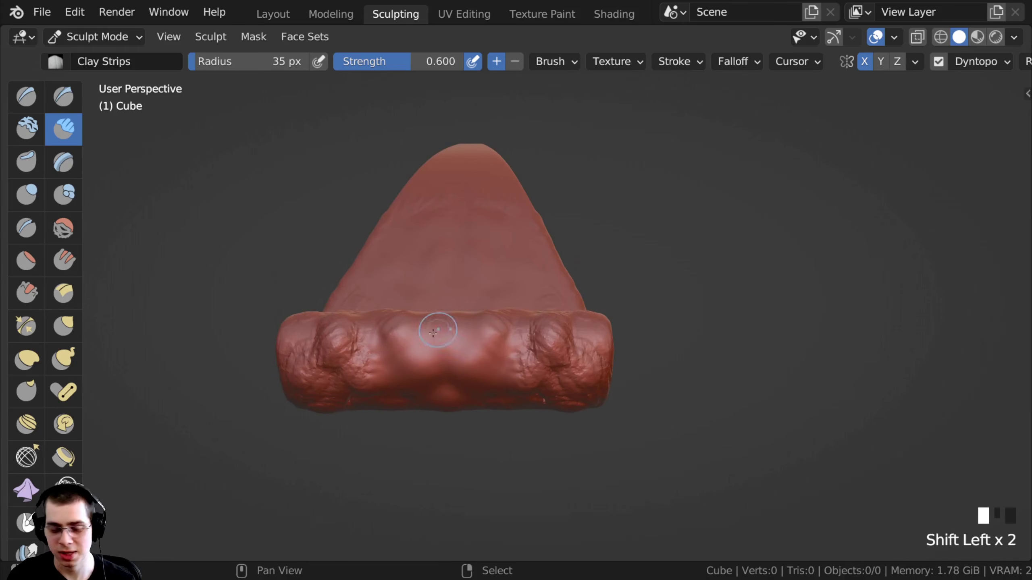
mouse_move(459, 332)
left_mouse_down("shift")
mouse_move(483, 345)
mouse_move(467, 323)
mouse_move(493, 352)
left_mouse_up("shift")
left_click_drag(498, 333, 518, 362, "shift")
mouse_move(514, 325)
left_mouse_down("shift")
mouse_move(532, 353)
mouse_move(565, 349)
left_mouse_up("shift")
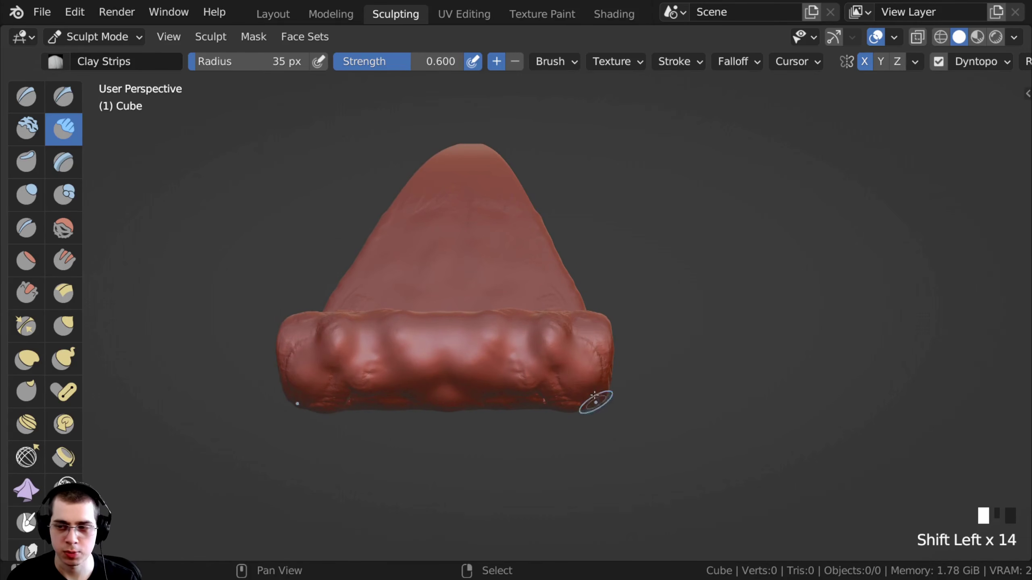
left_click_drag(520, 338, 534, 361, "shift")
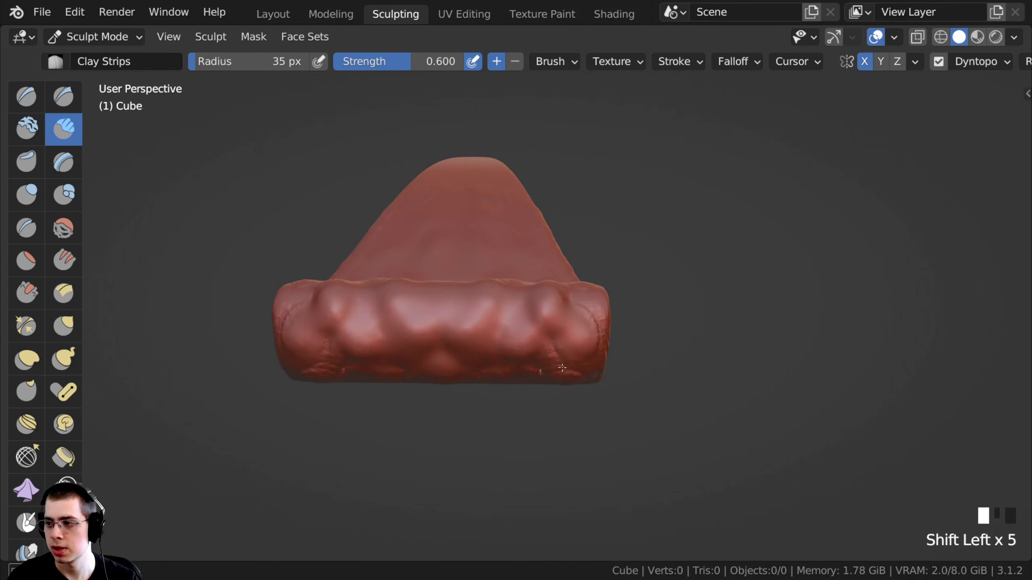
- Smooth the crust's end face and the corner where it meets the back
mouse_move(534, 361)
middle_mouse_down()
mouse_move(484, 265)
mouse_move(455, 268)
middle_mouse_up()
left_click_drag(455, 268, 457, 276, "shift")
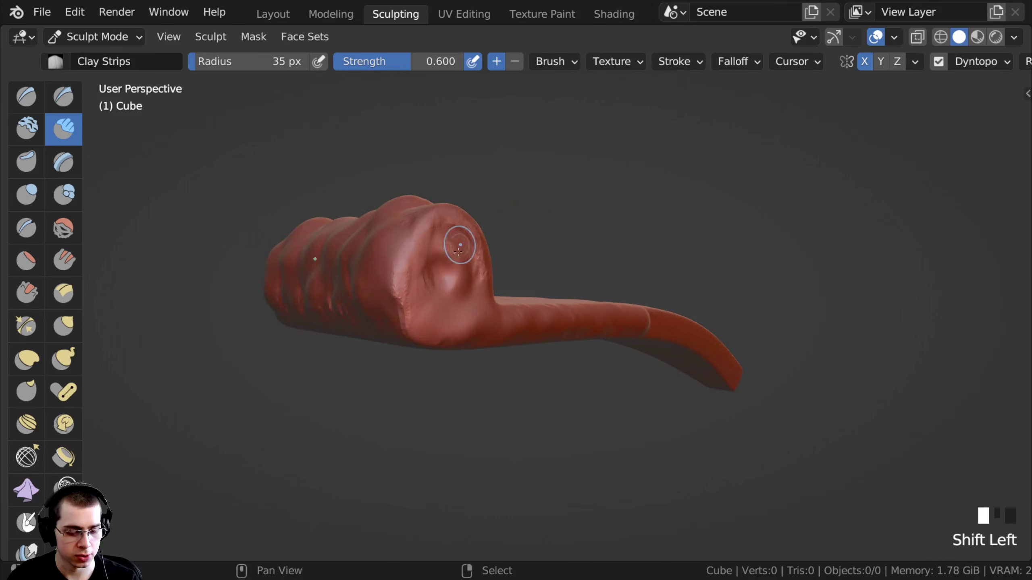
middle_click_drag(350, 260, 373, 260, "shift")
left_click_drag(373, 260, 415, 244, "shift")
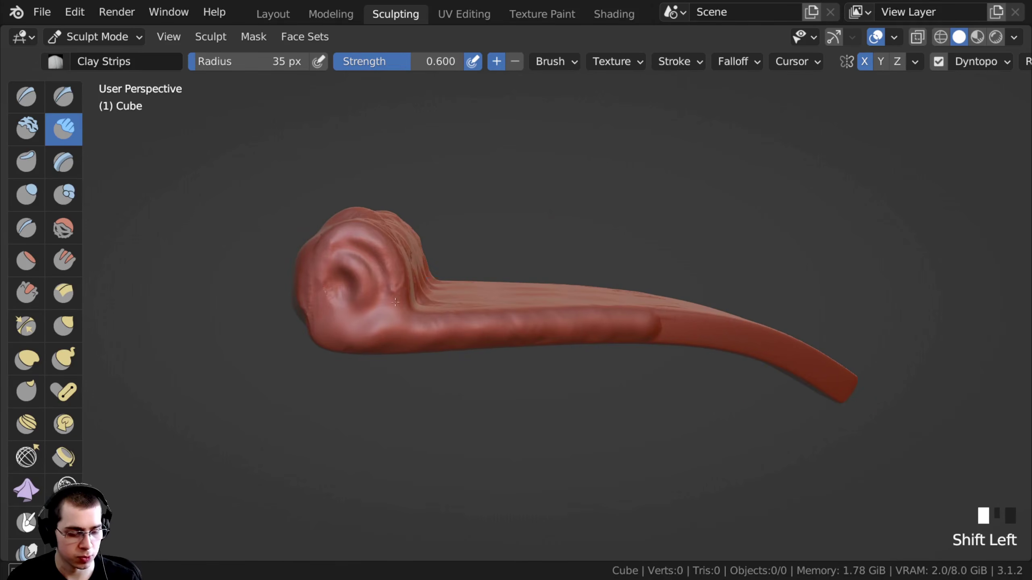
mouse_move(357, 244)
middle_mouse_down()
mouse_move(289, 277)
mouse_move(365, 260)
middle_mouse_up()
left_click_drag(366, 260, 377, 257, "shift")
middle_click_drag(377, 257, 377, 253)
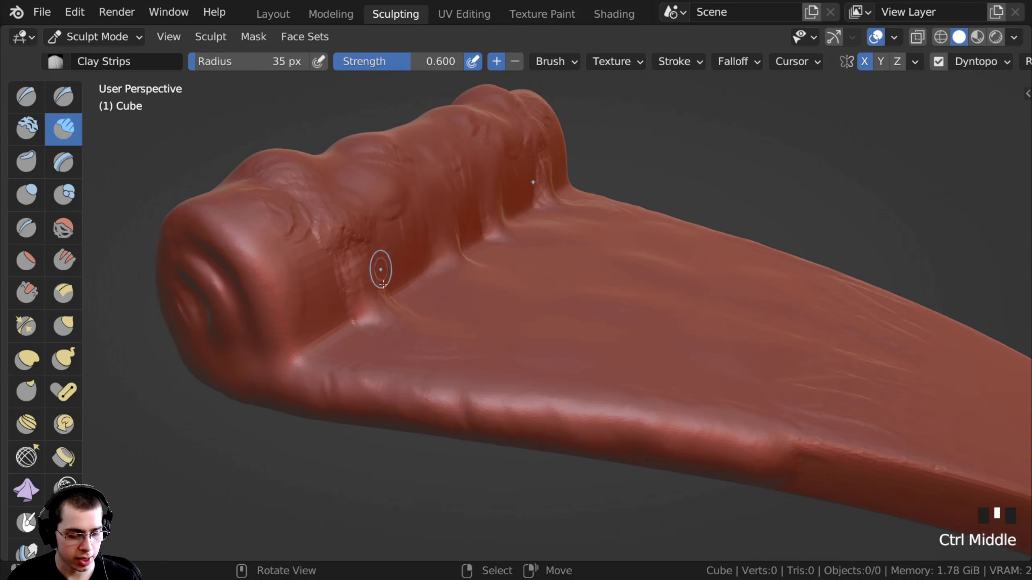
- Add clay to the crust's inner face above the slice's top and smooth the rough patches there
left_click_drag(378, 254, 348, 311)
left_click_drag(305, 236, 281, 240)
middle_click_drag(280, 242, 302, 258, "ctrl")
left_click_drag(302, 258, 337, 281, "shift")
mouse_move(337, 281)
left_mouse_down("shift")
mouse_move(362, 325)
mouse_move(346, 266)
left_mouse_up("shift")
middle_click_drag(345, 265, 346, 282, "ctrl")
left_click_drag(346, 282, 352, 319, "shift")
- Smooth the remaining roughness along the crust's inner side where it meets the slice's top
middle_click_drag(404, 298, 399, 339)
left_click(399, 338, "shift")
left_click_drag(372, 302, 373, 305, "shift")
middle_click_drag(373, 306, 461, 280)
middle_click_drag(461, 280, 465, 334, "ctrl")
left_click_drag(465, 334, 461, 346, "shift")
middle_click_drag(462, 346, 469, 316)
left_click_drag(470, 316, 464, 305, "shift")
- Add clay strokes along the crust's lower back edge and smooth that edge
mouse_move(414, 352)
middle_mouse_down()
mouse_move(438, 316)
mouse_move(428, 189)
mouse_move(564, 226)
mouse_move(558, 191)
middle_mouse_up()
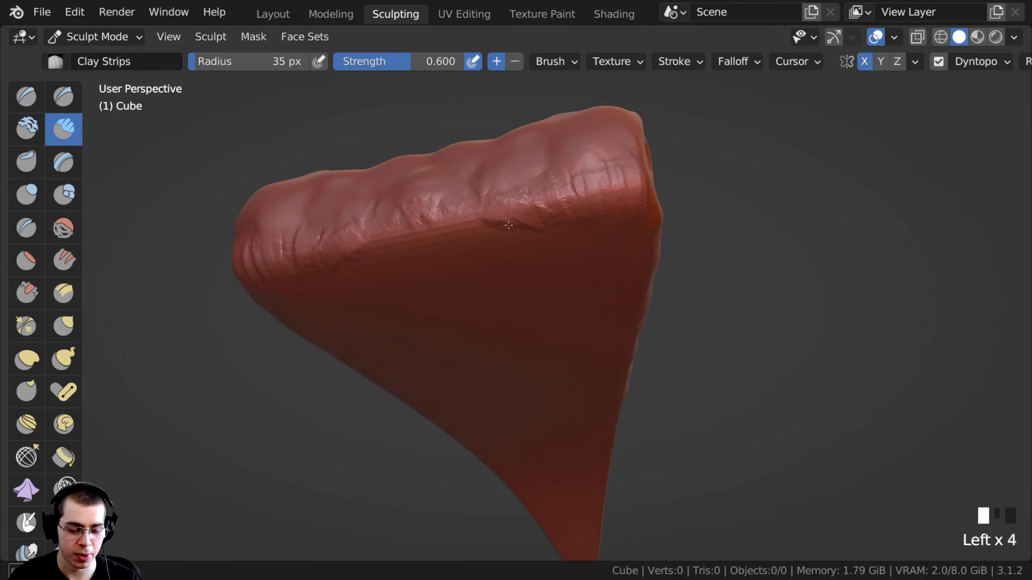
left_click_drag(486, 254, 484, 260)
mouse_move(415, 230)
left_mouse_down()
mouse_move(435, 272)
mouse_move(441, 240)
left_mouse_up()
middle_click_drag(441, 239, 451, 292, "ctrl")
left_click_drag(569, 199, 580, 195, "shift")
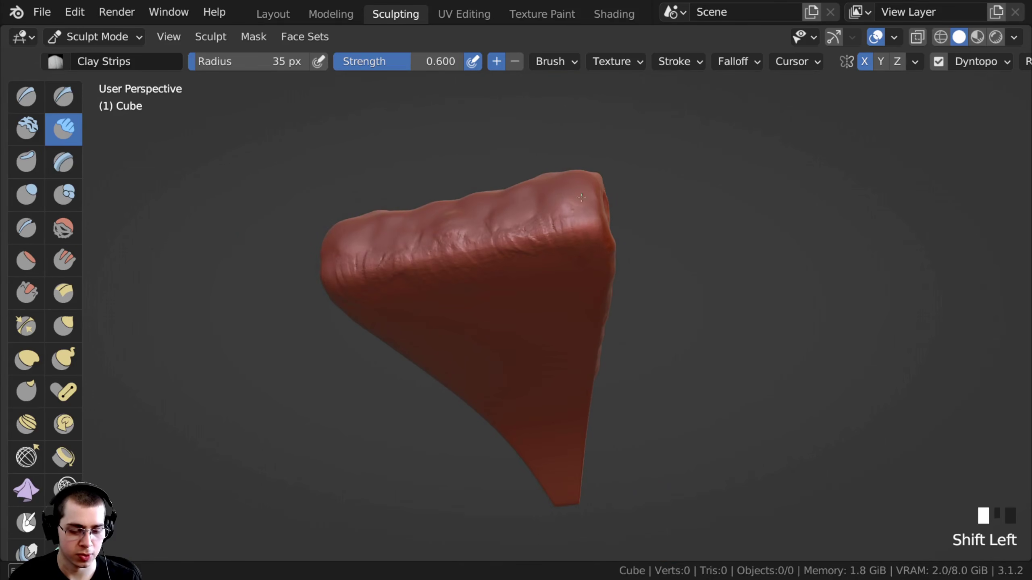
mouse_move(572, 259)
left_mouse_down("shift")
mouse_move(544, 249)
mouse_move(519, 219)
left_mouse_up("shift")
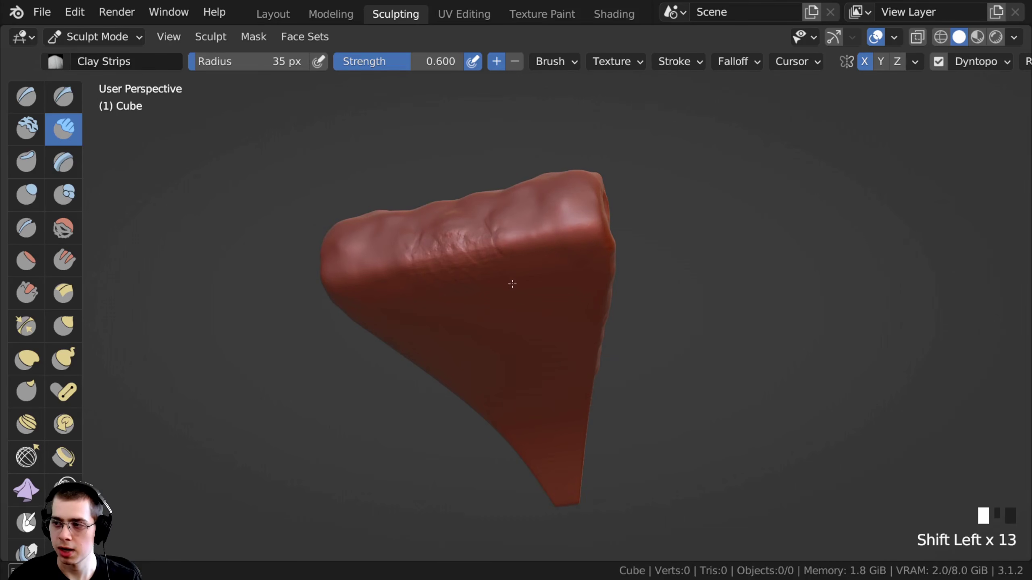
- Carve vertical grooves into the middle of the crust's back with inverted Clay Strips strokes
mouse_move(449, 288)
middle_mouse_down()
mouse_move(484, 288)
mouse_move(468, 320)
mouse_move(505, 300)
middle_mouse_up()
left_click(442, 264, "ctrl")
left_click_drag(442, 263, 435, 317, "ctrl")
left_click_drag(427, 260, 423, 321, "ctrl")
left_click_drag(410, 252, 406, 334, "ctrl")
left_click_drag(448, 252, 451, 334, "ctrl")
left_click_drag(422, 260, 419, 342, "ctrl")
mouse_move(434, 264)
left_mouse_down("ctrl")
mouse_move(431, 342)
mouse_move(432, 283)
left_mouse_up("ctrl")
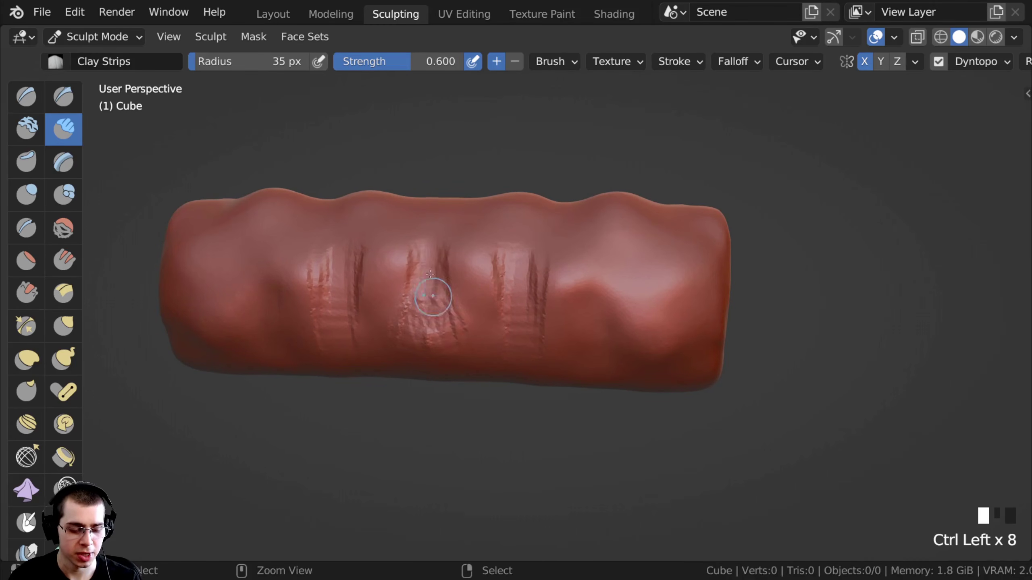
- Carve short slanted grooves near the ends of the crust's back and smooth the carved areas
mouse_move(444, 264)
middle_mouse_down("ctrl")
mouse_move(439, 285)
mouse_move(358, 253)
mouse_move(326, 265)
middle_mouse_up("ctrl")
left_click_drag(298, 260, 318, 299, "ctrl")
left_click_drag(296, 260, 316, 299, "ctrl")
middle_click_drag(316, 304, 324, 366, "ctrl")
left_click_drag(400, 264, 414, 296, "shift")
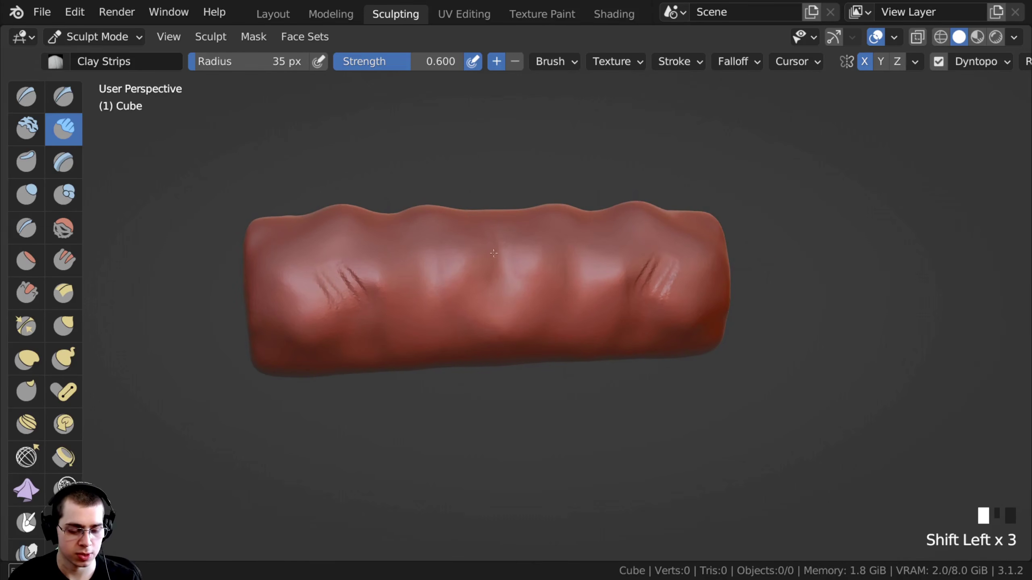
left_click_drag(353, 309, 348, 321, "shift")
- Add a few clay strokes to the crust's upper surface and smooth them into soft lumps
mouse_move(345, 329)
middle_mouse_down("ctrl")
mouse_move(322, 380)
mouse_move(417, 249)
middle_mouse_up("ctrl")
left_click_drag(447, 254, 431, 264)
left_click_drag(420, 260, 425, 252)
mouse_move(425, 252)
middle_mouse_down()
mouse_move(426, 288)
mouse_move(435, 281)
middle_mouse_up()
left_click_drag(426, 250, 417, 292)
middle_click_drag(416, 271, 414, 304, "ctrl")
left_click_drag(463, 248, 477, 238, "shift")
left_click_drag(477, 244, 489, 232, "shift")
mouse_move(490, 236)
left_mouse_down("shift")
mouse_move(504, 220)
mouse_move(541, 279)
left_mouse_up("shift")
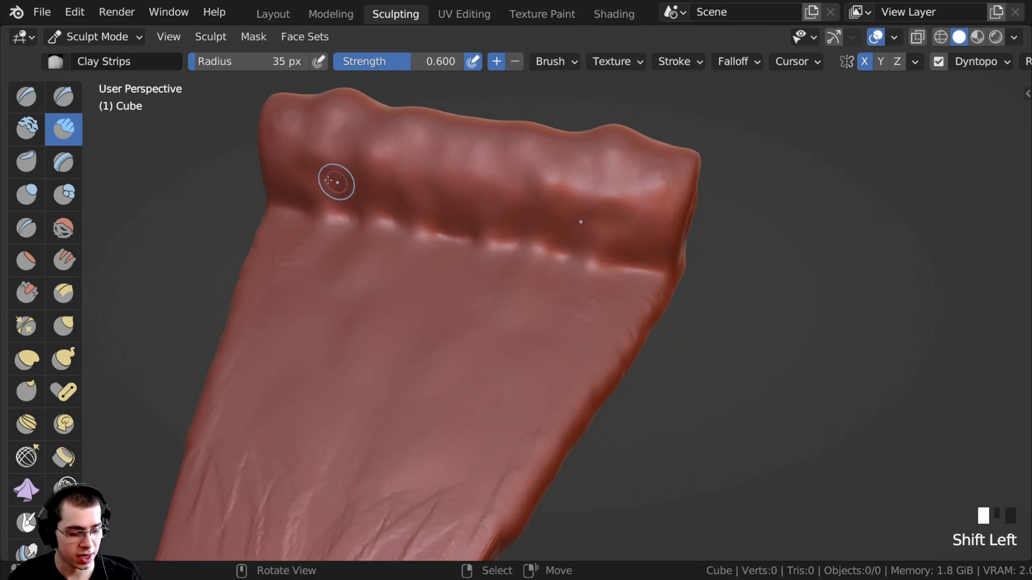
- Switch to the Crease brush and sharpen the seam between the crust and the slice's top
left_click(27, 228)
mouse_move(346, 203)
middle_mouse_down()
mouse_move(428, 262)
mouse_move(365, 271)
middle_mouse_up()
middle_click_drag(360, 271, 360, 220, "ctrl")
left_click_drag(358, 226, 340, 224)
left_click_drag(348, 226, 318, 222)
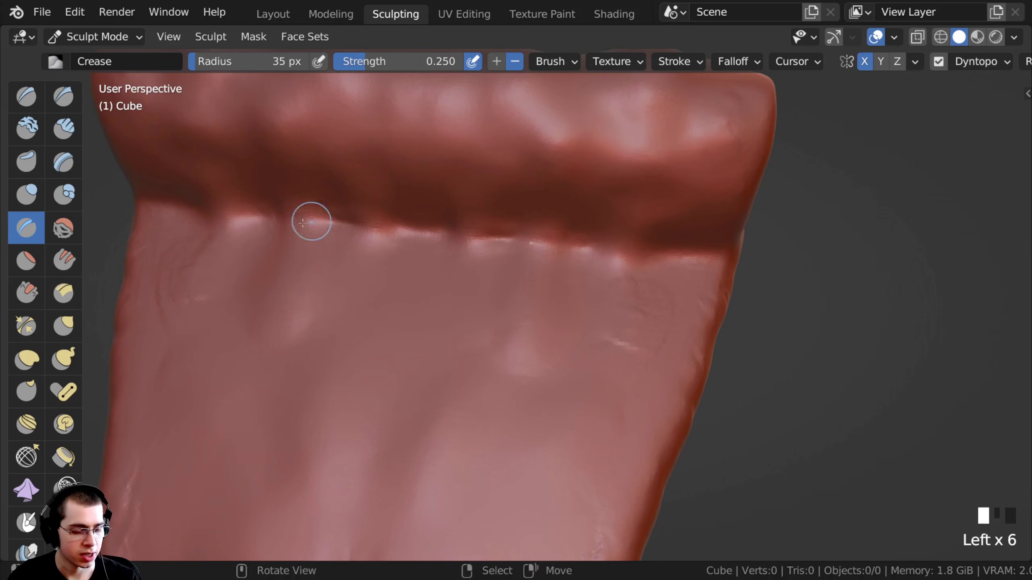
middle_click_drag(317, 221, 367, 226, "shift")
middle_click_drag(366, 226, 357, 247, "ctrl")
left_click_drag(327, 237, 307, 234)
middle_click_drag(289, 242, 327, 224, "shift")
left_click_drag(327, 224, 309, 228)
middle_click_drag(309, 228, 292, 230, "shift")
- Continue defining the crust's inner seam out to the slice's side and crease around the crust's end
left_click_drag(293, 231, 417, 233, "shift")
middle_click_drag(414, 234, 353, 244, "shift")
left_click_drag(352, 244, 486, 258)
middle_click_drag(486, 258, 505, 265)
mouse_move(504, 265)
left_mouse_down()
mouse_move(595, 287)
mouse_move(583, 307)
left_mouse_up()
mouse_move(582, 306)
middle_mouse_down()
mouse_move(486, 309)
mouse_move(269, 267)
mouse_move(316, 307)
mouse_move(424, 212)
middle_mouse_up()
left_click_drag(423, 212, 487, 199)
middle_click_drag(487, 199, 488, 215, "ctrl")
mouse_move(487, 215)
left_mouse_down()
mouse_move(531, 229)
mouse_move(501, 218)
left_mouse_up()
middle_click_drag(500, 219, 489, 215, "ctrl")
left_click_drag(489, 214, 453, 279)
- Raise the outer ridge of the spiral on the crust's end face with inverted Crease strokes
middle_click_drag(471, 185, 465, 212)
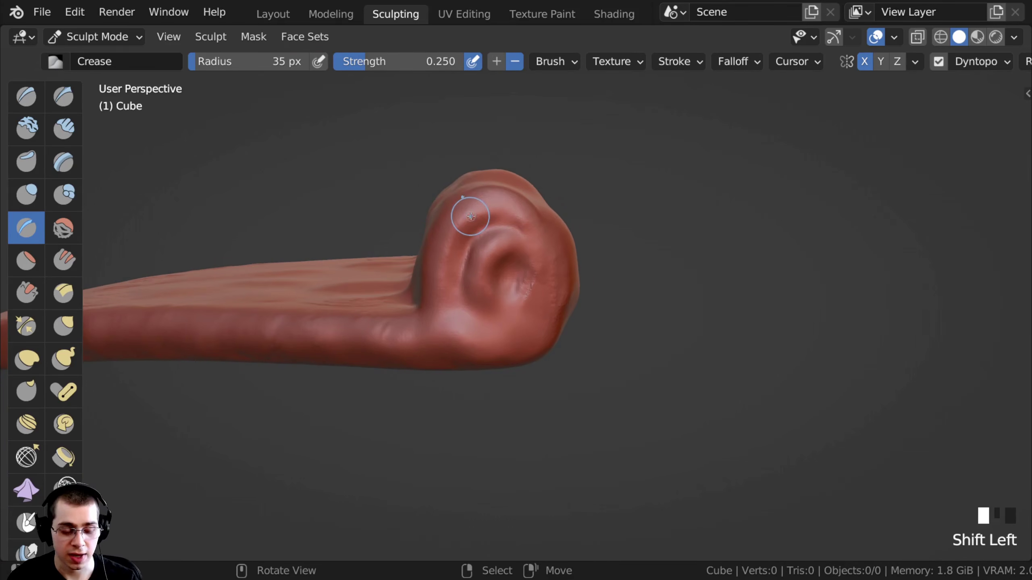
left_click_drag(465, 212, 466, 206, "ctrl")
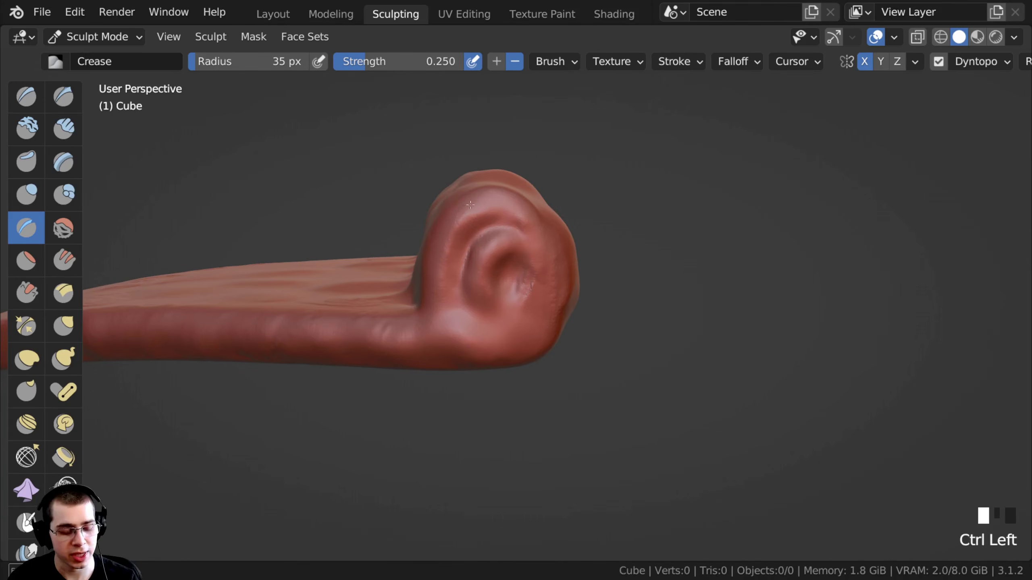
left_click_drag(539, 222, 541, 226, "ctrl")
mouse_move(471, 214)
left_mouse_down("ctrl")
mouse_move(523, 217)
mouse_move(460, 219)
left_mouse_up("ctrl")
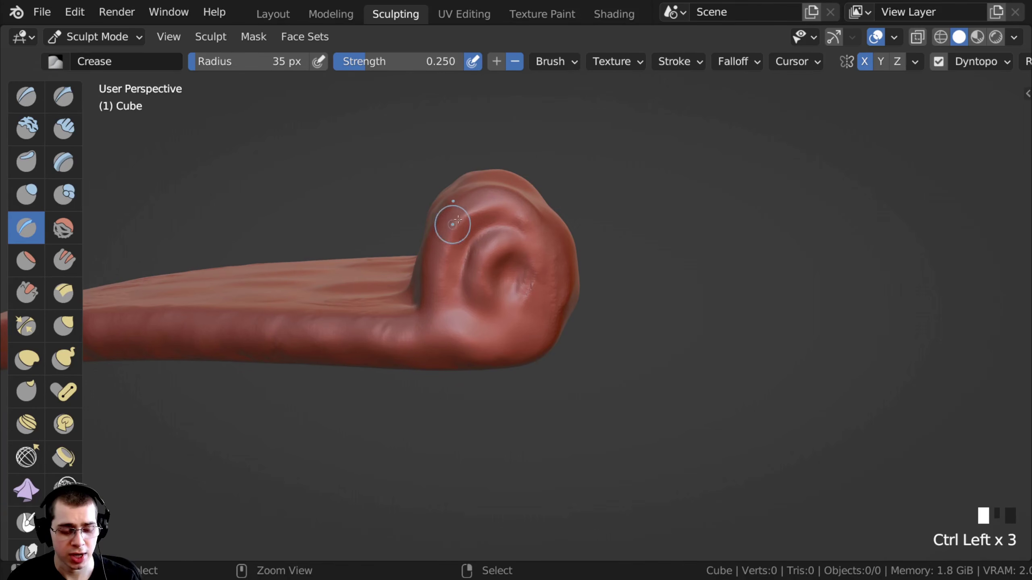
left_click_drag(448, 275, 446, 269, "ctrl")
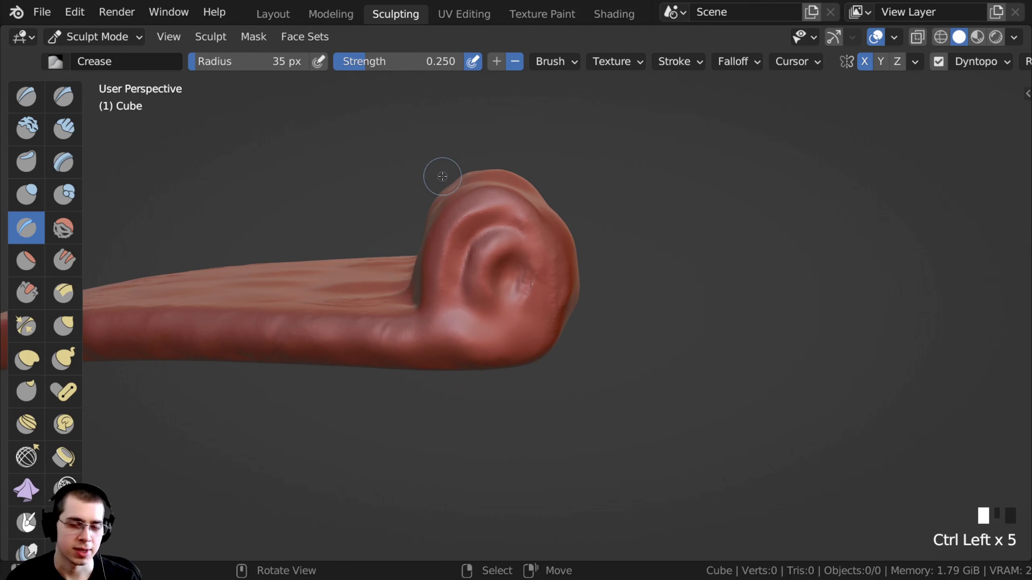
left_click_drag(441, 229, 438, 305, "ctrl")
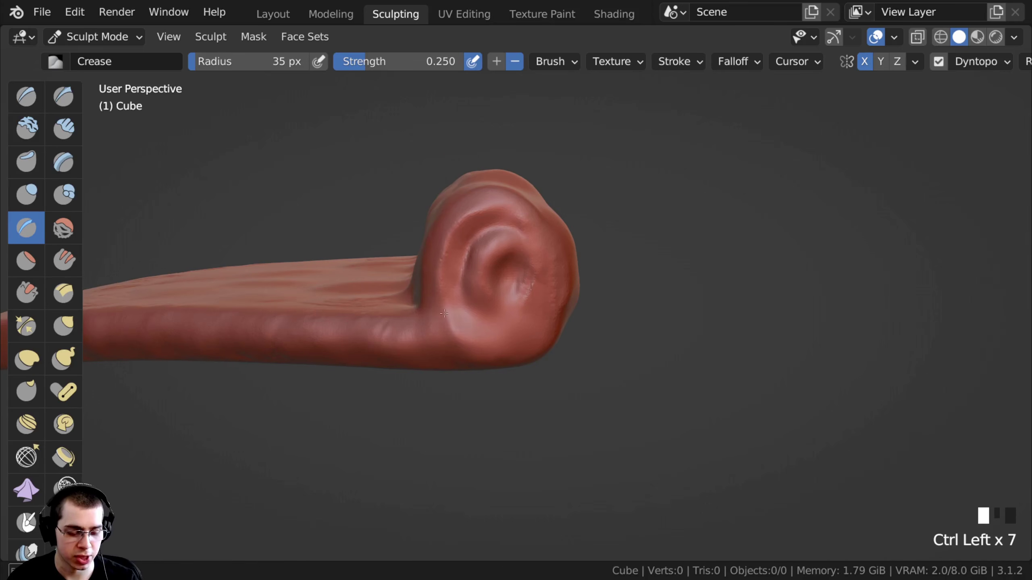
middle_click_drag(449, 328, 419, 211, "ctrl")
left_click_drag(414, 226, 423, 252, "ctrl")
left_click_drag(524, 228, 539, 255, "ctrl")
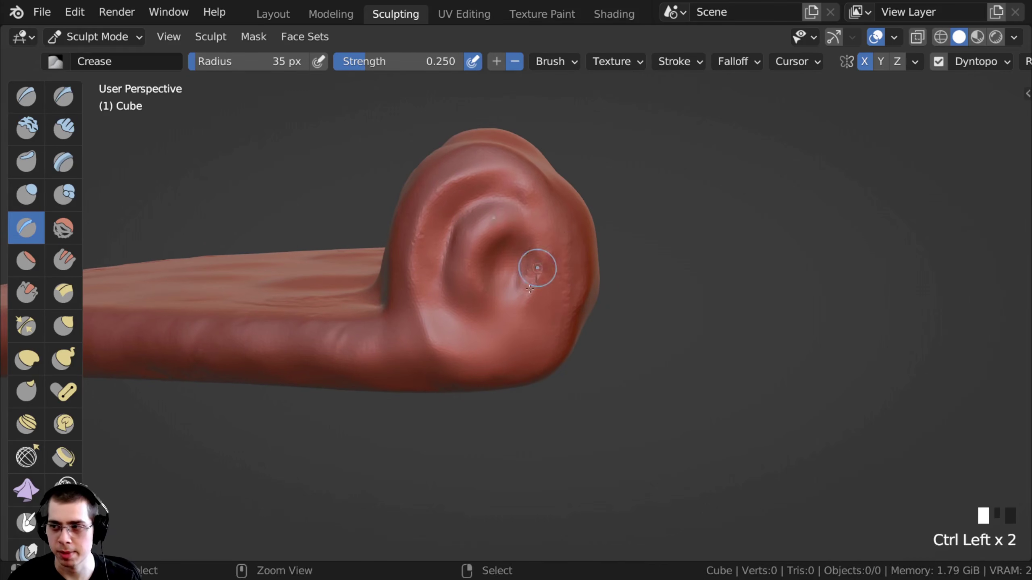
- Extend the raised ridge around the spiral's rear side, crease its centre and smooth the end face
middle_click_drag(539, 256, 534, 255)
left_click_drag(534, 256, 514, 322, "ctrl")
middle_click_drag(516, 319, 522, 312)
mouse_move(544, 240)
left_mouse_down("ctrl")
mouse_move(547, 262)
mouse_move(526, 310)
mouse_move(489, 325)
left_mouse_up("ctrl")
mouse_move(548, 277)
left_mouse_down("ctrl")
mouse_move(547, 297)
mouse_move(518, 250)
left_mouse_up("ctrl")
mouse_move(524, 271)
left_mouse_down()
mouse_move(529, 258)
mouse_move(506, 254)
left_mouse_up()
middle_click_drag(506, 254, 512, 268, "ctrl")
left_click_drag(518, 256, 527, 265, "shift")
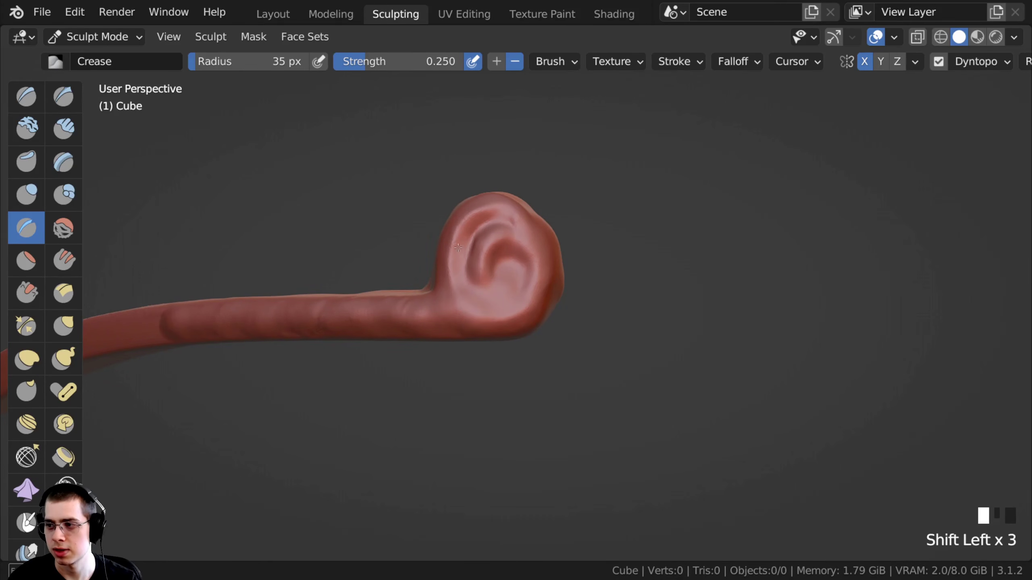
left_click_drag(470, 214, 477, 237, "shift")
- Cut vertical folds between the lumps on the crust's back with Crease strokes
mouse_move(477, 238)
middle_mouse_down()
mouse_move(477, 224)
mouse_move(406, 278)
mouse_move(378, 273)
middle_mouse_up()
middle_click_drag(487, 260, 410, 244)
left_click_drag(484, 226, 489, 265)
left_click_drag(485, 240, 491, 281)
left_click_drag(486, 260, 489, 299)
middle_click_drag(489, 302, 490, 285, "ctrl")
mouse_move(487, 283)
left_mouse_down()
mouse_move(494, 308)
mouse_move(486, 300)
left_mouse_up()
left_click_drag(474, 244, 483, 281)
- Crease another slanted fold into the crust's back and soften it by smoothing
middle_click_drag(478, 309, 447, 415)
mouse_move(451, 338)
middle_mouse_down("shift")
mouse_move(447, 302)
mouse_move(432, 309)
middle_mouse_up("shift")
mouse_move(481, 282)
left_mouse_down()
mouse_move(494, 238)
mouse_move(476, 278)
left_mouse_up()
middle_click_drag(476, 281, 475, 318)
left_click_drag(489, 240, 476, 281)
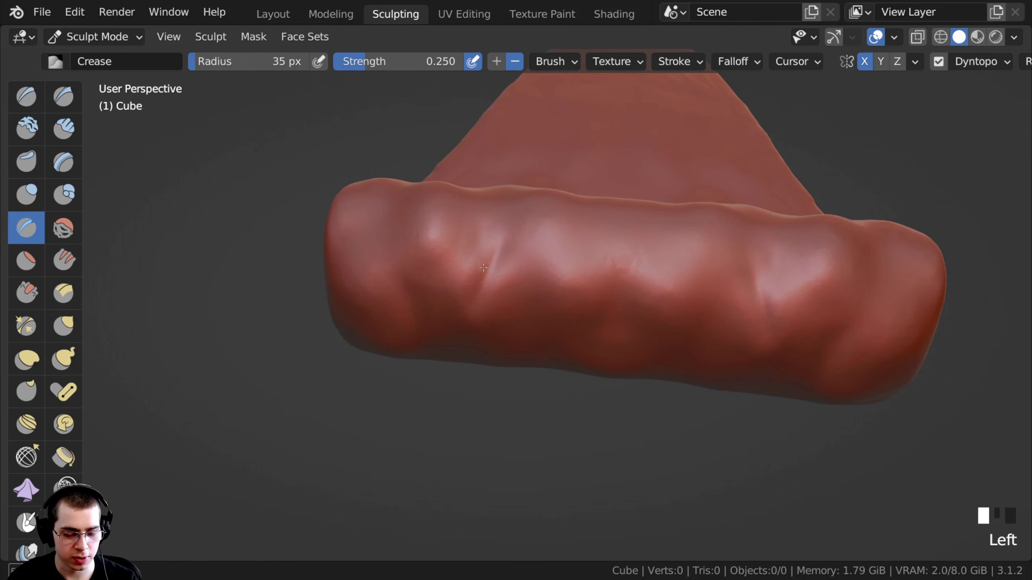
middle_click_drag(471, 284, 492, 289)
left_click_drag(489, 264, 483, 285, "shift")
left_click_drag(487, 276, 481, 299, "shift")
mouse_move(482, 267)
middle_mouse_down()
mouse_move(454, 338)
mouse_move(414, 350)
mouse_move(350, 277)
mouse_move(270, 274)
mouse_move(227, 244)
middle_mouse_up()
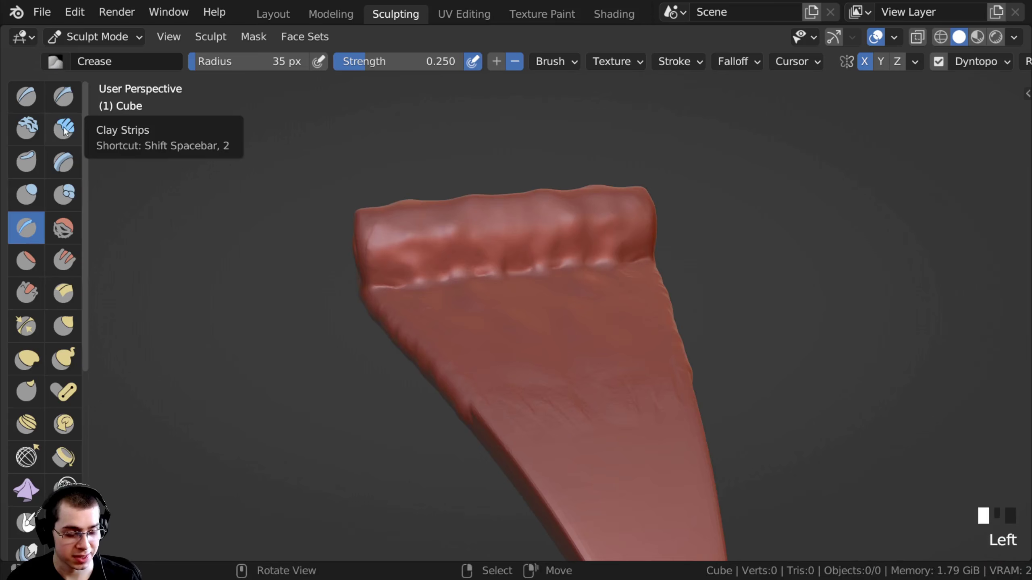
- Build up doughy streaks on the slice's top surface toward the tip with Clay Strips and smooth them
left_click(63, 129)
mouse_move(483, 273)
middle_mouse_down()
mouse_move(509, 423)
mouse_move(447, 260)
mouse_move(451, 244)
middle_mouse_up()
left_click(505, 335)
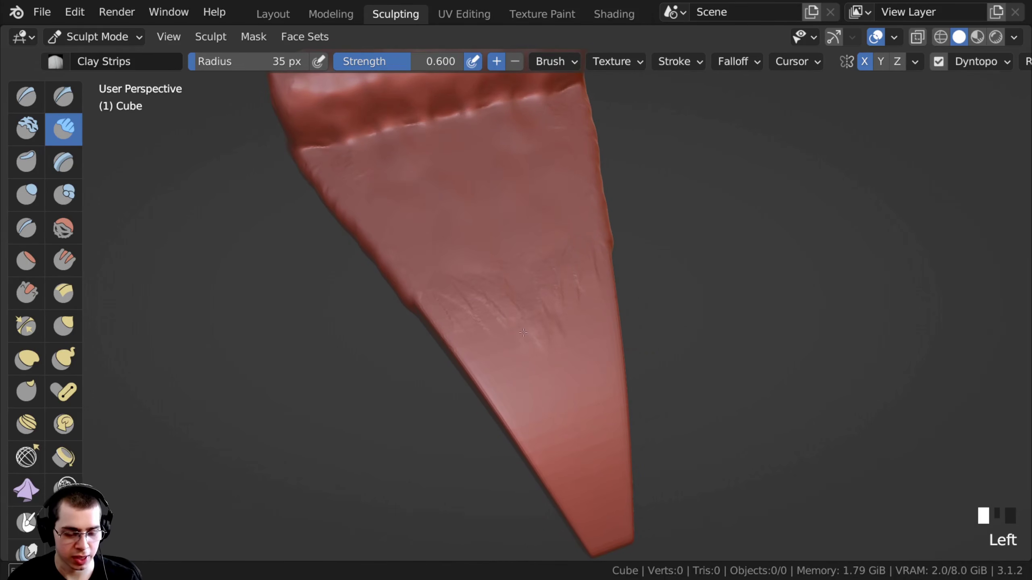
left_click_drag(505, 335, 565, 393)
mouse_move(553, 349)
left_mouse_down()
mouse_move(557, 400)
mouse_move(546, 384)
left_mouse_up()
scroll(549, 378, "up", 1)
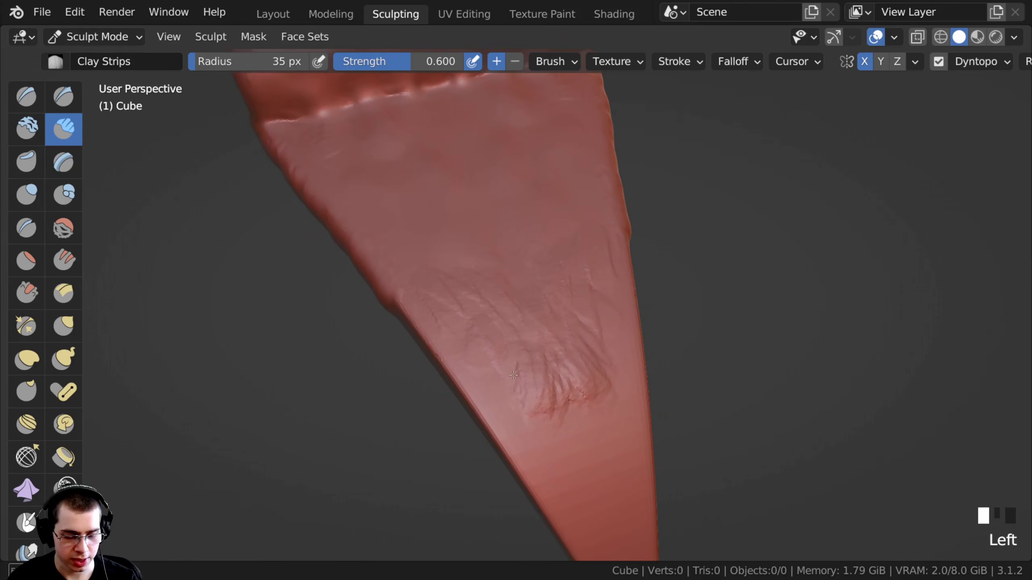
middle_click_drag(520, 302, 534, 381)
left_click(550, 383)
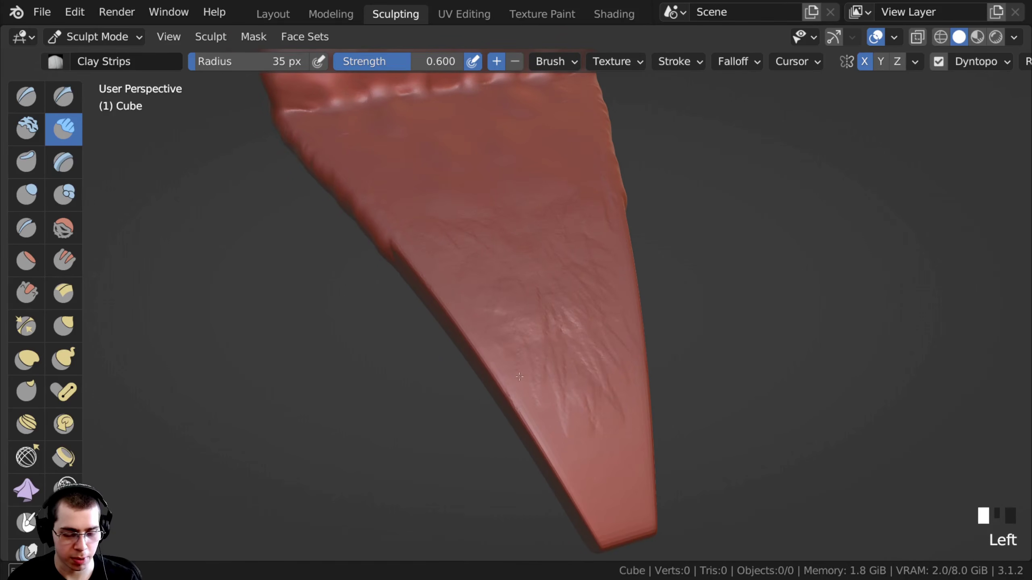
middle_click_drag(500, 327, 511, 339)
mouse_move(591, 330)
left_mouse_down("shift")
mouse_move(583, 413)
mouse_move(528, 317)
mouse_move(544, 289)
left_mouse_up("shift")
- Roughen the middle of the slice's flat side edge with Clay Strips strokes and save the file
middle_click_drag(456, 271, 463, 216)
mouse_move(464, 215)
middle_mouse_down("shift")
mouse_move(472, 199)
mouse_move(568, 220)
mouse_move(554, 227)
middle_mouse_up("shift")
left_click(556, 230)
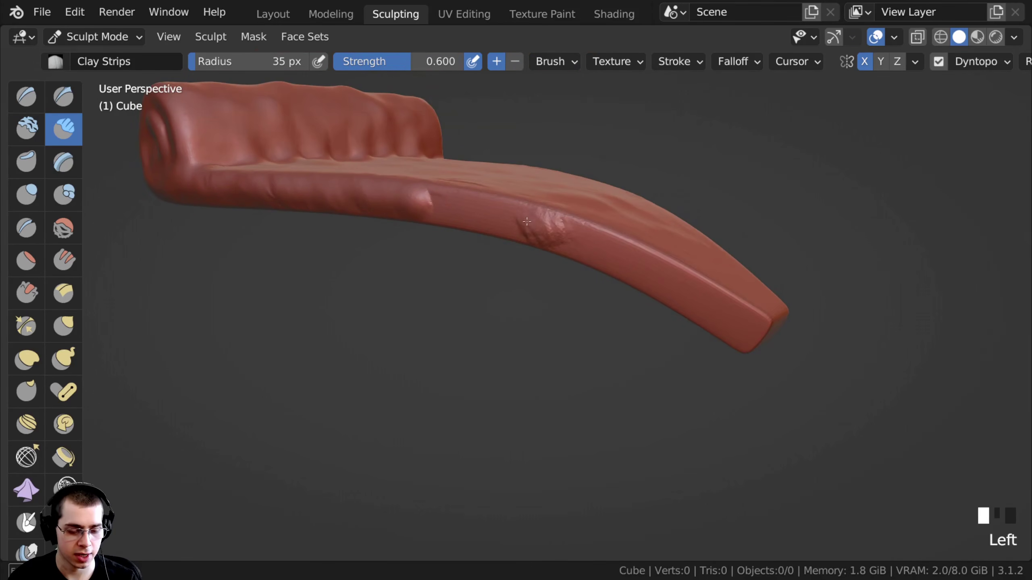
left_click_drag(442, 205, 434, 210)
middle_click_drag(566, 225, 509, 228, "shift")
scroll(509, 229, "up", 1)
left_click_drag(511, 224, 509, 232)
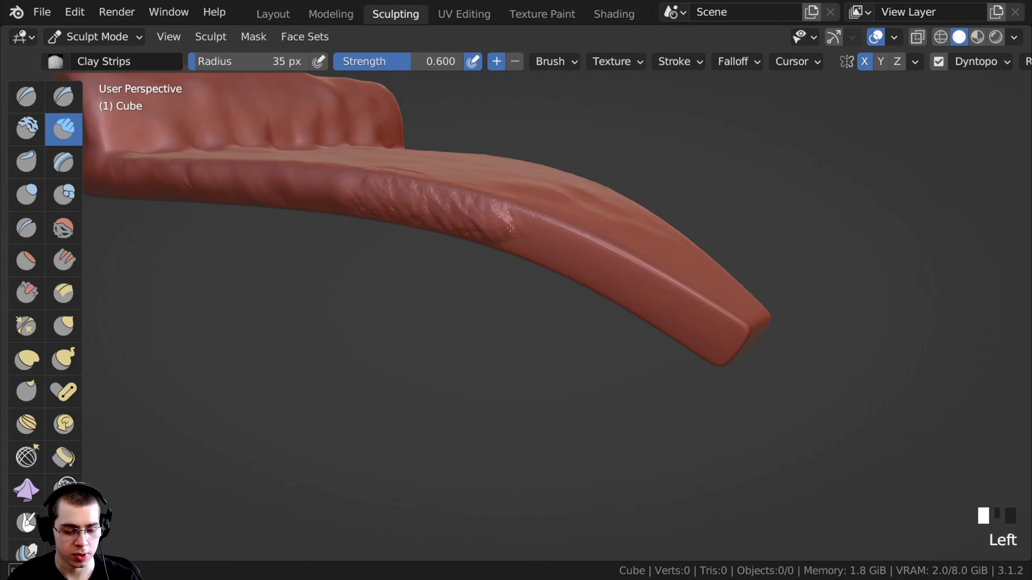
left_click_drag(595, 268, 577, 230)
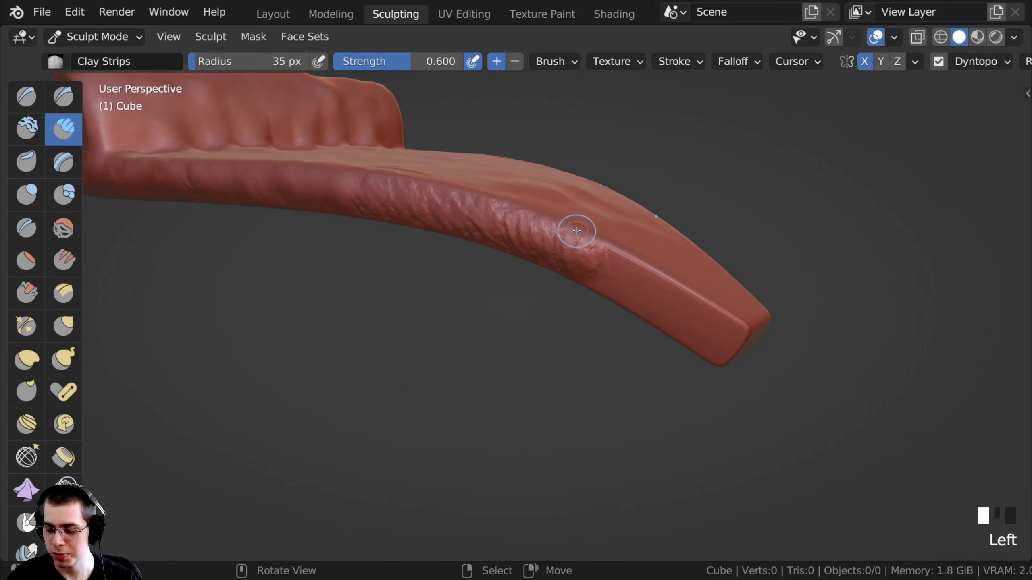
key("ctrl+s")
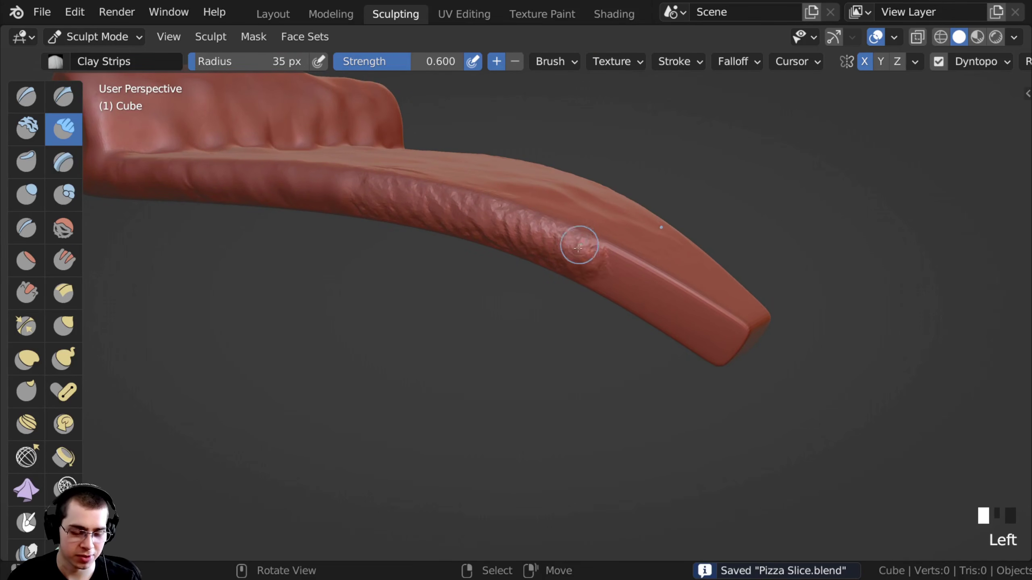
- Continue the Clay Strips texture along the side edge down to the drooping tip
middle_click_drag(578, 246, 551, 247, "shift")
left_click_drag(551, 247, 575, 252)
middle_click_drag(598, 278, 512, 231, "shift")
mouse_move(511, 230)
left_mouse_down()
mouse_move(552, 295)
mouse_move(587, 302)
left_mouse_up()
- Build up the blunt end face of the tip and its corners with repeated Clay Strips strokes
mouse_move(721, 472)
middle_mouse_down()
mouse_move(457, 270)
mouse_move(399, 258)
mouse_move(375, 229)
mouse_move(426, 249)
mouse_move(421, 237)
mouse_move(449, 258)
middle_mouse_up()
double_click(437, 273)
left_click(408, 261)
left_click(419, 243)
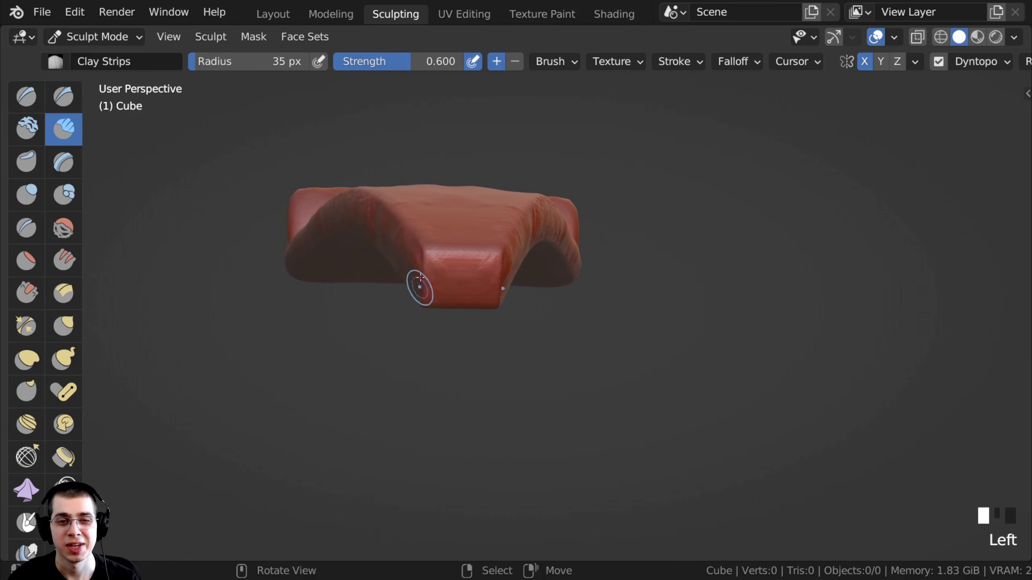
left_click(454, 263)
left_click(454, 263)
left_click(453, 263)
left_click(453, 263)
left_click(454, 262)
left_click(454, 263)
left_click(453, 263)
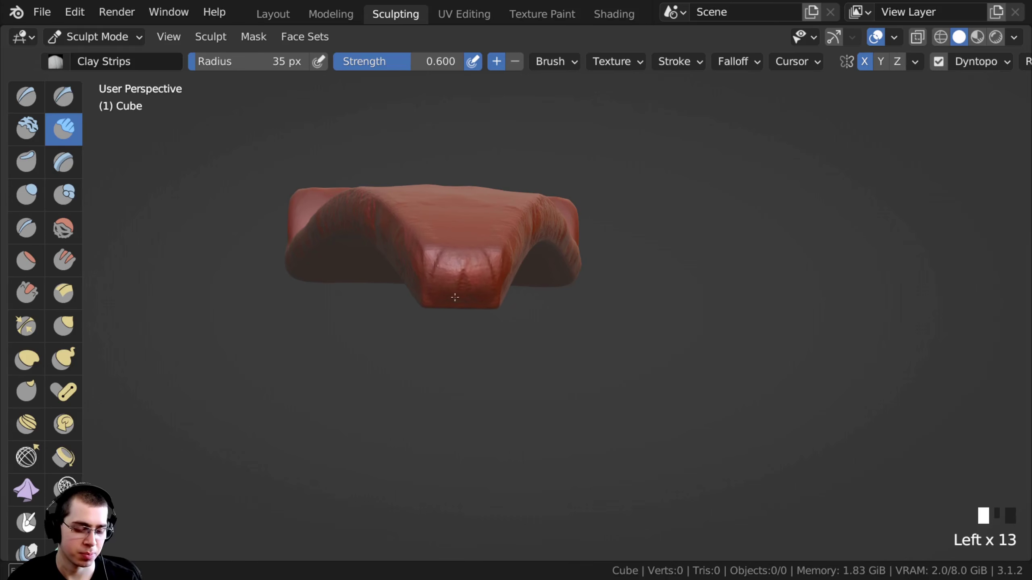
- Smooth the built-up tip and its adjoining edges into a rounded shape
middle_click_drag(427, 270, 470, 276)
left_click(470, 277, "shift")
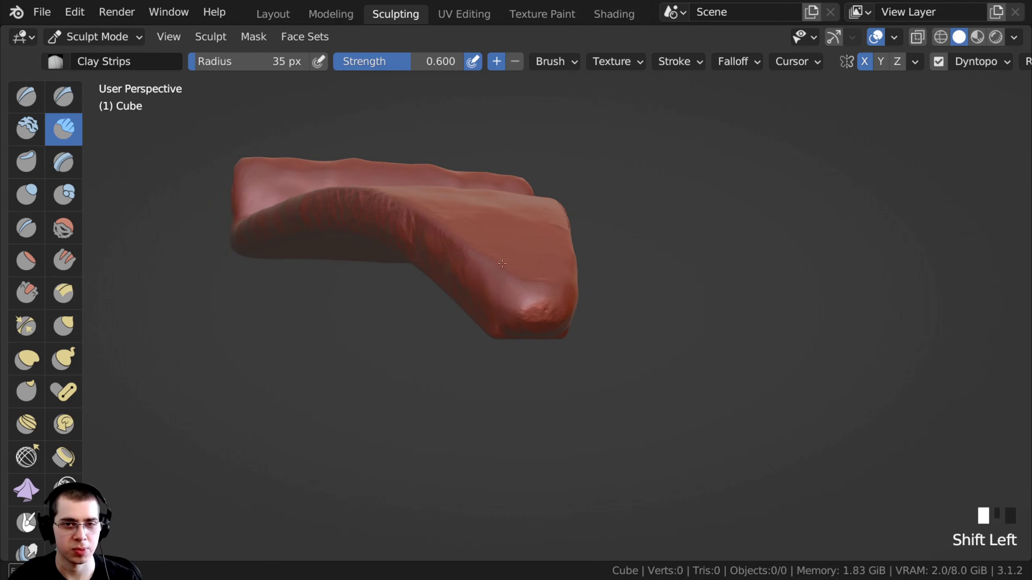
left_click(499, 286, "shift")
mouse_move(500, 286)
middle_mouse_down()
mouse_move(447, 180)
mouse_move(376, 189)
mouse_move(443, 247)
mouse_move(373, 213)
mouse_move(388, 214)
mouse_move(403, 250)
mouse_move(432, 251)
middle_mouse_up()
left_click(451, 203, "shift")
left_click(376, 189, "shift")
left_click(443, 247, "shift")
left_click(443, 247, "shift")
- Add vertical Clay Strips strokes along the side edge just behind the tip, seen from below
left_click(388, 215)
left_click(389, 214)
left_click(403, 244)
left_click(432, 251)
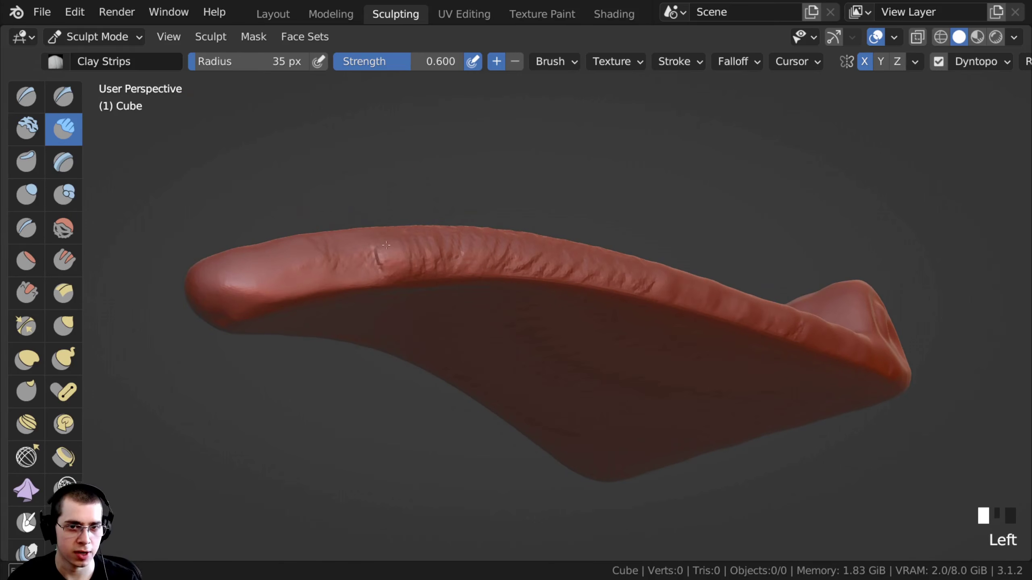
left_click(366, 266)
left_click(366, 266)
left_click(366, 266)
left_click(366, 266)
middle_click_drag(366, 265, 393, 243)
left_click(393, 243)
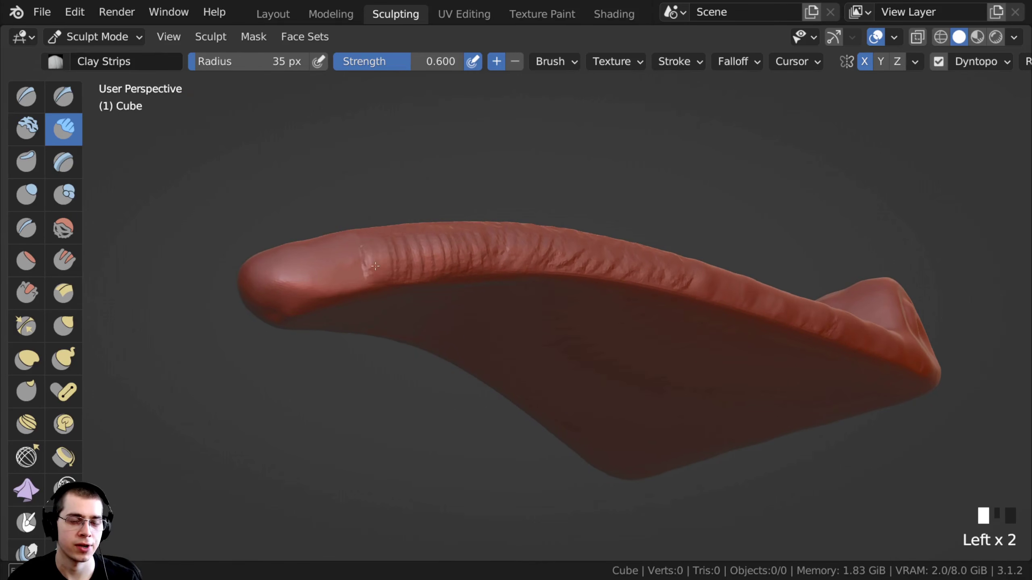
- Smooth the new strokes on the side edge and its lower rim behind the tip
middle_click_drag(328, 286, 370, 291)
left_click(311, 266, "shift")
left_click(370, 290, "shift")
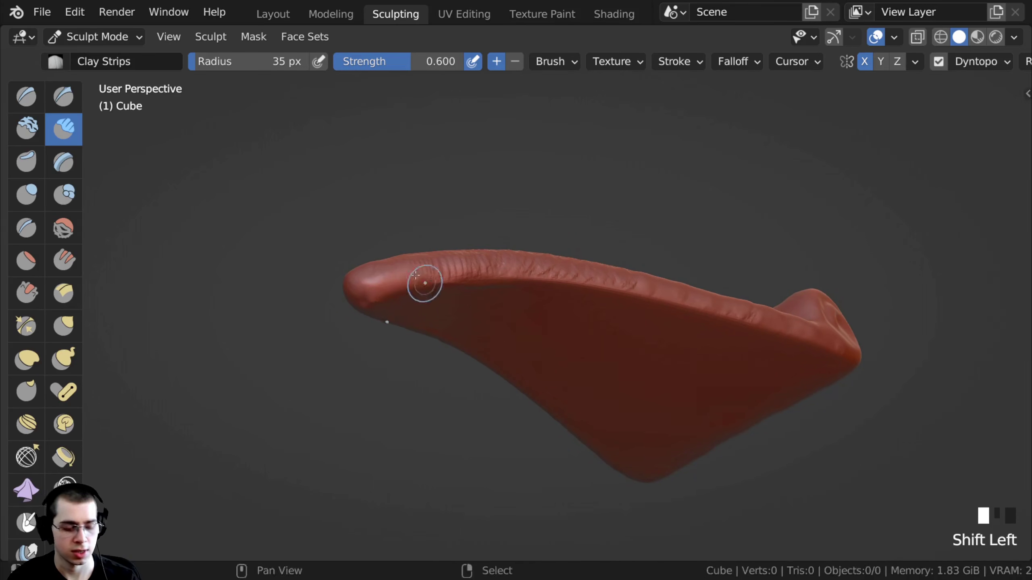
left_click(439, 281, "shift")
left_click(454, 276, "shift")
left_click_drag(514, 270, 479, 274, "shift")
middle_click_drag(452, 295, 457, 319)
left_click(479, 276, "shift")
middle_click_drag(480, 276, 483, 289)
middle_click_drag(483, 289, 496, 246, "ctrl+shift")
- Smooth the upper rim of the side edge from the tip toward the crust
left_click_drag(496, 244, 451, 245, "shift")
mouse_move(583, 253)
middle_mouse_down("shift")
mouse_move(567, 244)
mouse_move(477, 327)
mouse_move(465, 261)
mouse_move(386, 372)
mouse_move(456, 297)
mouse_move(474, 358)
mouse_move(557, 295)
middle_mouse_up("shift")
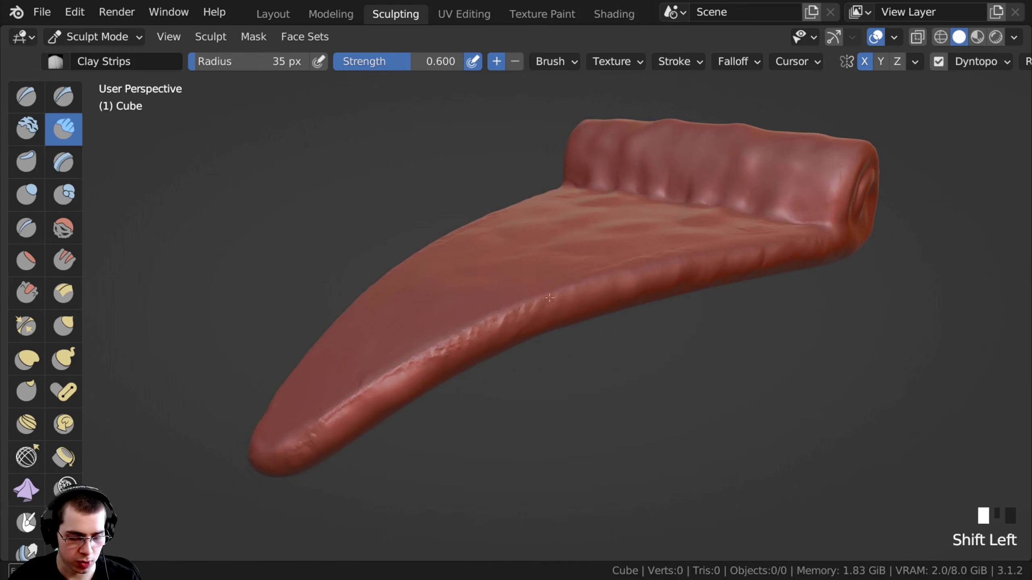
left_click_drag(465, 330, 449, 342, "shift")
middle_click_drag(449, 342, 532, 382)
left_click_drag(532, 383, 569, 330, "shift")
mouse_move(568, 329)
middle_mouse_down("shift")
mouse_move(465, 345)
mouse_move(471, 336)
middle_mouse_up("shift")
left_click_drag(471, 336, 560, 282, "shift")
- Smooth the underside near the tip and sculpt uneven patches across it with Clay Strips
middle_click_drag(560, 281, 487, 244)
mouse_move(487, 244)
middle_mouse_down("shift")
mouse_move(436, 290)
mouse_move(449, 231)
mouse_move(533, 193)
middle_mouse_up("shift")
mouse_move(532, 194)
left_mouse_down("shift")
mouse_move(496, 192)
mouse_move(517, 201)
mouse_move(452, 231)
left_mouse_up("shift")
middle_click_drag(452, 230, 489, 202, "shift")
mouse_move(489, 202)
left_mouse_down()
mouse_move(500, 187)
mouse_move(460, 226)
left_mouse_up()
middle_click_drag(441, 250, 481, 226, "shift")
left_click_drag(512, 203, 467, 175)
left_click_drag(452, 214, 402, 214)
middle_click_drag(423, 219, 460, 207, "shift")
left_click_drag(460, 224, 428, 165)
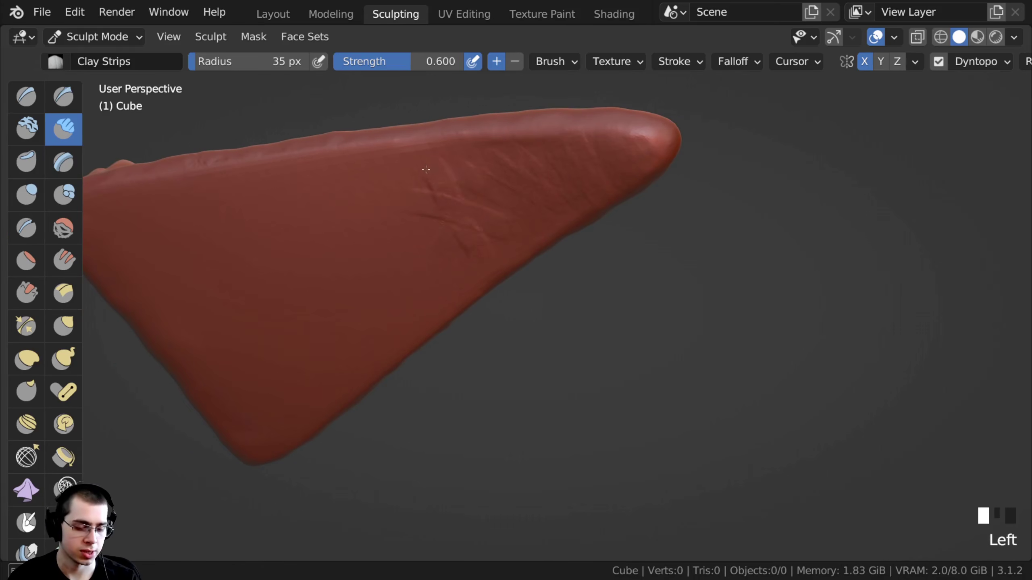
left_click_drag(451, 277, 412, 245)
middle_click_drag(412, 244, 446, 230, "shift")
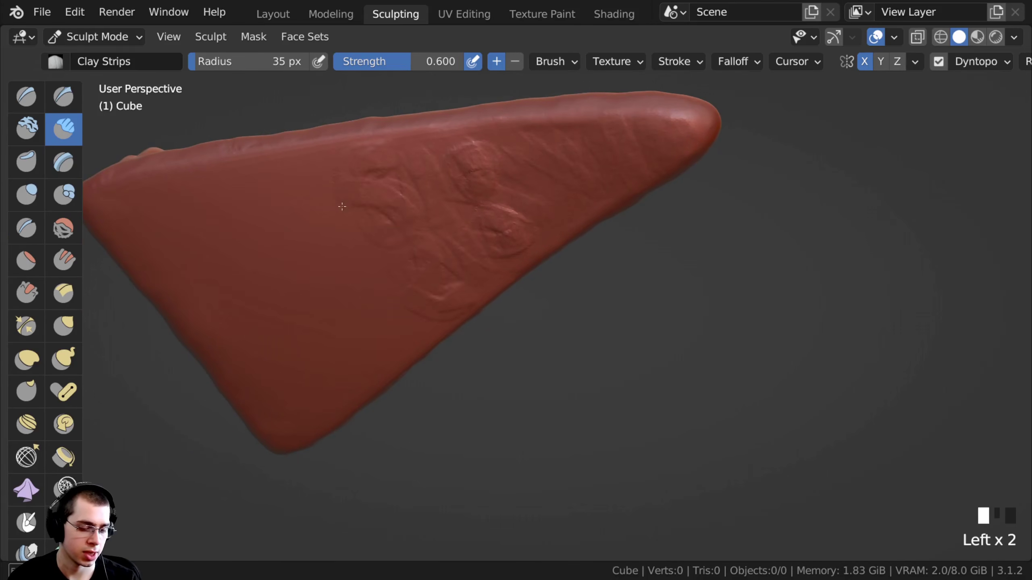
- Extend the Clay Strips patches across the middle of the slice's underside
middle_click_drag(346, 196, 417, 242, "shift")
left_click_drag(451, 312, 394, 257)
left_click_drag(375, 195, 371, 211)
left_click_drag(331, 203, 325, 228)
left_click_drag(333, 211, 321, 233)
left_click_drag(370, 266, 390, 289)
left_click_drag(407, 196, 411, 205)
left_click_drag(478, 244, 479, 256)
- Sculpt Clay Strips lumps on the underside along the crust end
mouse_move(423, 203)
middle_mouse_down("ctrl")
mouse_move(416, 233)
mouse_move(441, 191)
middle_mouse_up("ctrl")
middle_click_drag(441, 191, 431, 166, "ctrl")
mouse_move(364, 152)
left_mouse_down()
mouse_move(343, 137)
mouse_move(340, 148)
left_mouse_up()
mouse_move(321, 140)
left_mouse_down()
mouse_move(309, 167)
mouse_move(353, 203)
left_mouse_up()
left_click_drag(364, 193, 345, 211)
left_click_drag(338, 199, 359, 214)
left_click_drag(357, 240, 340, 246)
left_click_drag(393, 201, 390, 217)
- Smooth the lumps on the underside's crust half into soft bumps
left_click_drag(463, 210, 431, 239, "shift")
left_click_drag(431, 240, 473, 211, "shift")
left_click_drag(473, 203, 489, 210, "shift")
middle_click_drag(421, 190, 422, 201, "ctrl")
left_click_drag(477, 173, 459, 187, "shift")
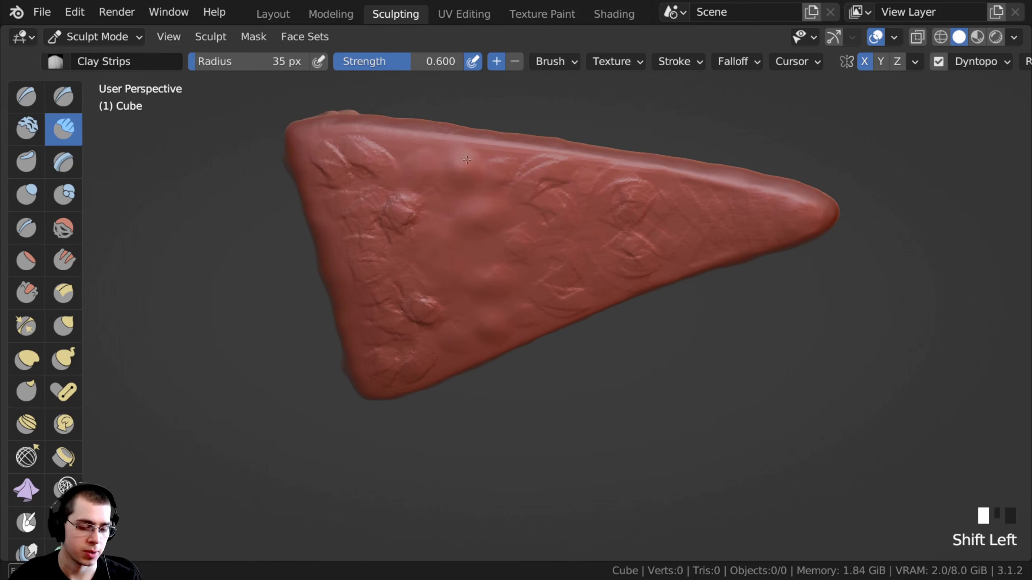
left_click_drag(366, 246, 393, 238, "shift")
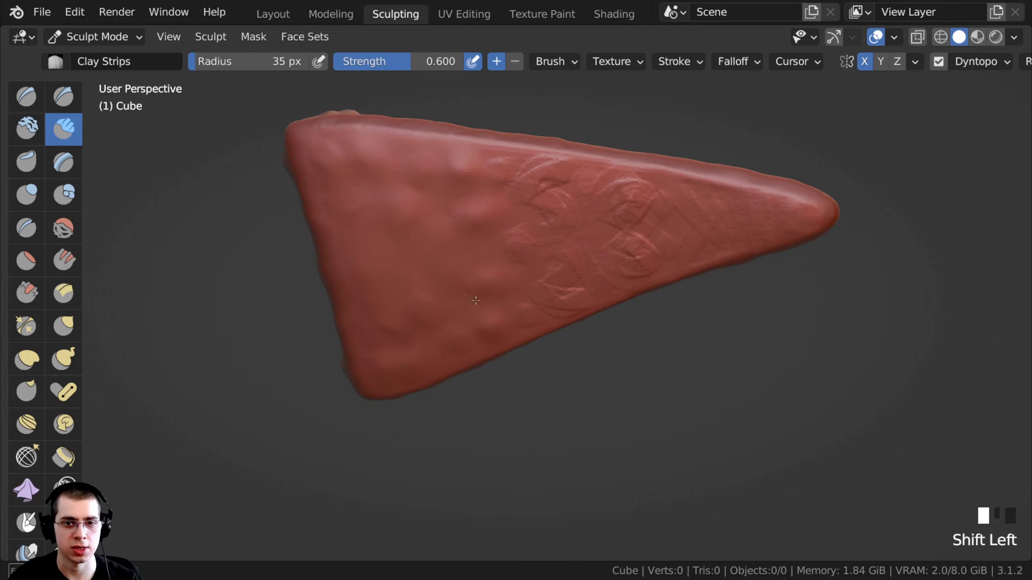
left_click_drag(467, 291, 501, 244, "shift")
- Smooth the remaining Clay Strips patches on the underside toward the tip
middle_click_drag(500, 233, 317, 239, "shift")
left_click_drag(406, 203, 451, 244, "shift")
mouse_move(459, 195)
left_mouse_down("shift")
mouse_move(490, 241)
mouse_move(454, 197)
mouse_move(485, 208)
left_mouse_up("shift")
left_click_drag(467, 195, 477, 211, "shift")
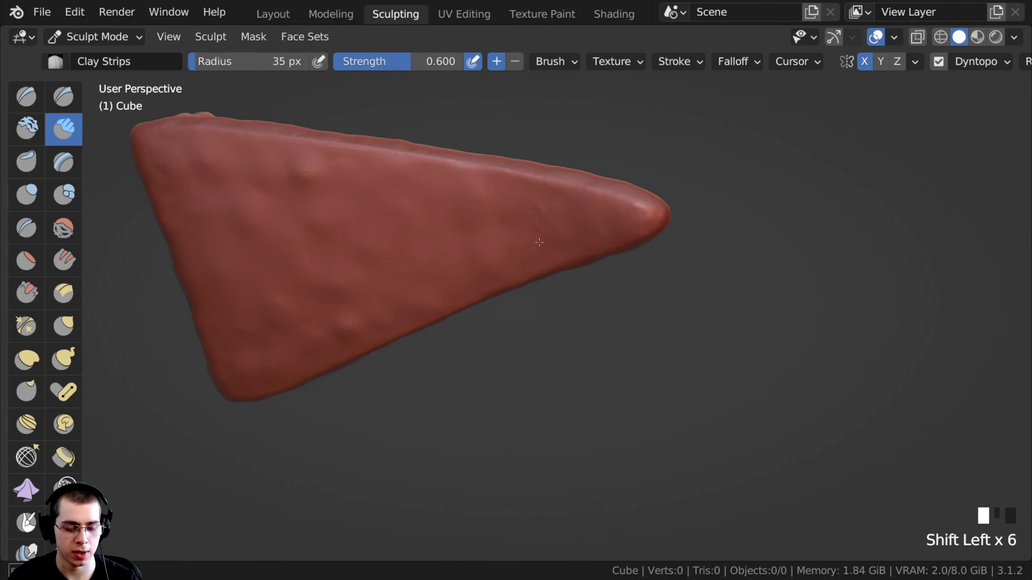
left_click_drag(449, 163, 451, 187, "shift")
middle_click_drag(450, 199, 440, 235, "shift")
mouse_move(441, 228)
left_mouse_down("shift")
mouse_move(451, 203)
mouse_move(455, 220)
left_mouse_up("shift")
- Touch up the slice's side with a few Clay Strips strokes and smooth them
middle_click_drag(455, 220, 378, 203)
mouse_move(439, 195)
middle_mouse_down()
mouse_move(343, 196)
mouse_move(304, 272)
mouse_move(369, 341)
mouse_move(316, 285)
mouse_move(243, 242)
mouse_move(264, 179)
middle_mouse_up()
middle_click_drag(512, 253, 494, 284, "shift")
scroll(457, 222, "up", 1)
mouse_move(513, 240)
left_mouse_down()
mouse_move(520, 274)
mouse_move(494, 284)
left_mouse_up()
left_click_drag(473, 277, 456, 289)
scroll(456, 288, "down", 3)
mouse_move(451, 285)
middle_mouse_down()
mouse_move(384, 306)
mouse_move(330, 380)
mouse_move(481, 425)
mouse_move(490, 287)
middle_mouse_up()
left_click_drag(490, 287, 477, 280, "shift")
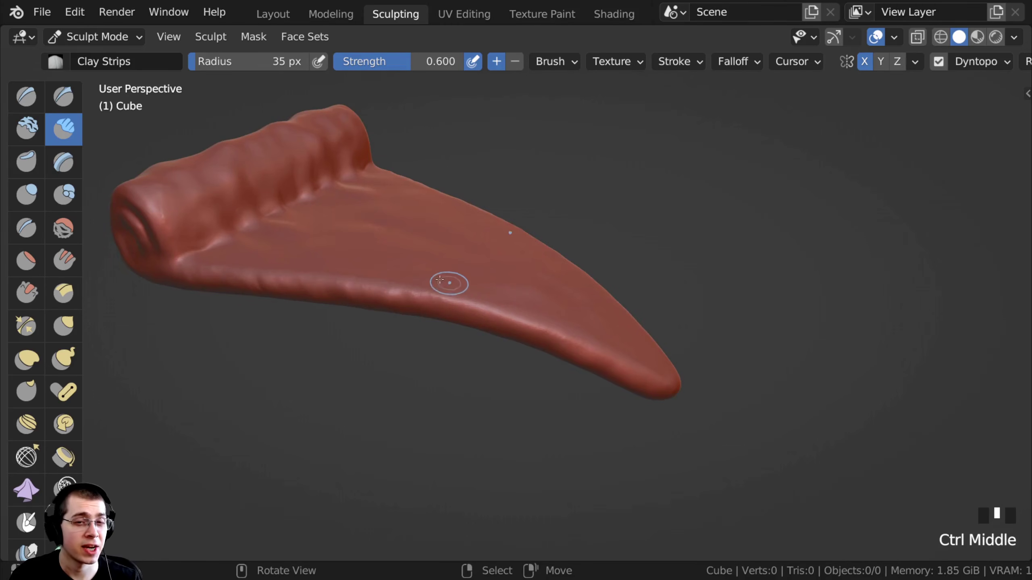
- Carve a notch into the middle of the side edge with inverted Clay Strips strokes
mouse_move(415, 200)
middle_mouse_down("shift")
mouse_move(431, 248)
mouse_move(453, 238)
middle_mouse_up("shift")
middle_click_drag(454, 246, 450, 235, "ctrl")
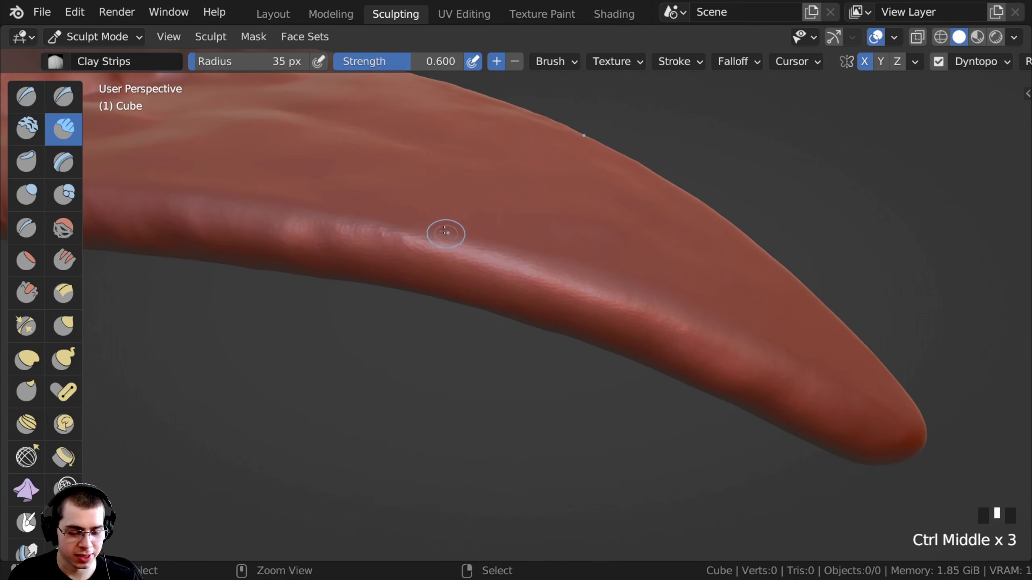
left_click_drag(457, 229, 452, 216, "ctrl")
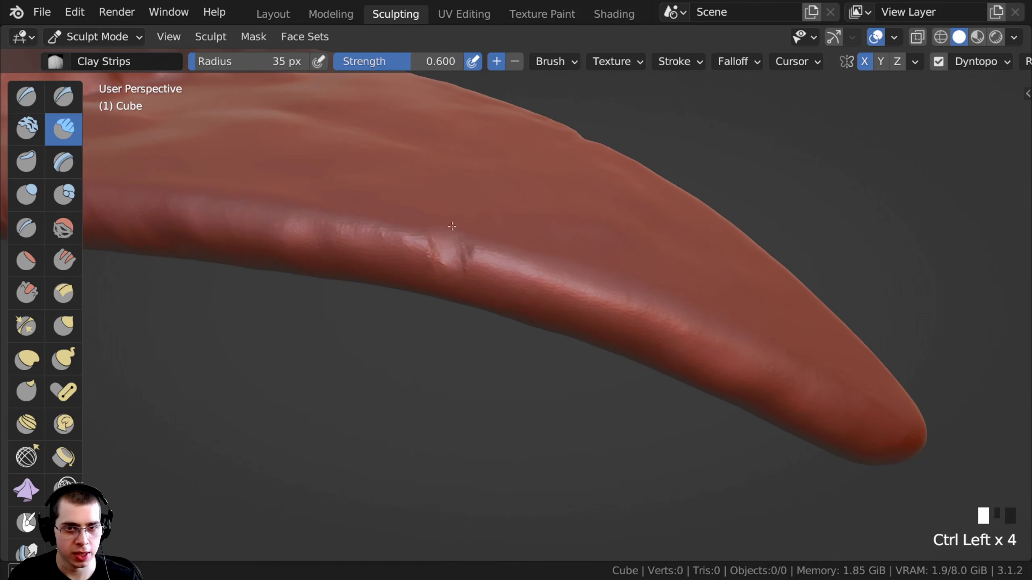
left_click(452, 227, "ctrl")
left_click(452, 240, "ctrl")
- Build up ridges on the side edge beside the notch with short Clay Strips strokes
middle_click_drag(452, 240, 437, 230, "shift")
mouse_move(437, 230)
left_mouse_down()
mouse_move(458, 230)
mouse_move(465, 263)
left_mouse_up()
left_click_drag(450, 238, 468, 261)
left_click_drag(454, 239, 468, 260)
left_click_drag(455, 240, 471, 261)
left_click_drag(452, 238, 467, 260)
left_click_drag(445, 235, 455, 281)
left_click_drag(444, 254, 457, 278)
left_click_drag(447, 250, 462, 274)
left_click_drag(453, 246, 468, 264)
- Carve another notch into the side edge farther toward the tip with inverted Clay Strips strokes
middle_click_drag(473, 214, 479, 258, "shift")
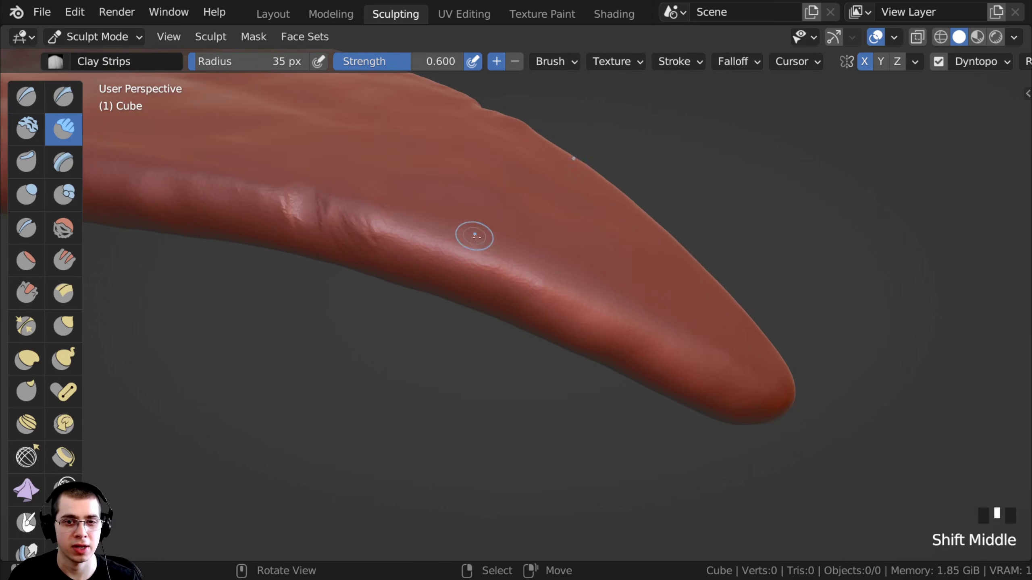
left_click_drag(466, 228, 468, 256, "ctrl")
left_click_drag(454, 238, 467, 258, "ctrl")
left_click_drag(454, 238, 468, 260, "ctrl")
left_click_drag(455, 239, 467, 256, "ctrl")
left_click_drag(455, 238, 469, 260, "ctrl")
left_click_drag(465, 239, 470, 260, "ctrl")
- Raise the side edge past the second notch and carve a further notch close to the tip
middle_click_drag(481, 251, 407, 228, "shift")
scroll(410, 229, "down", 1)
left_click_drag(458, 229, 461, 236)
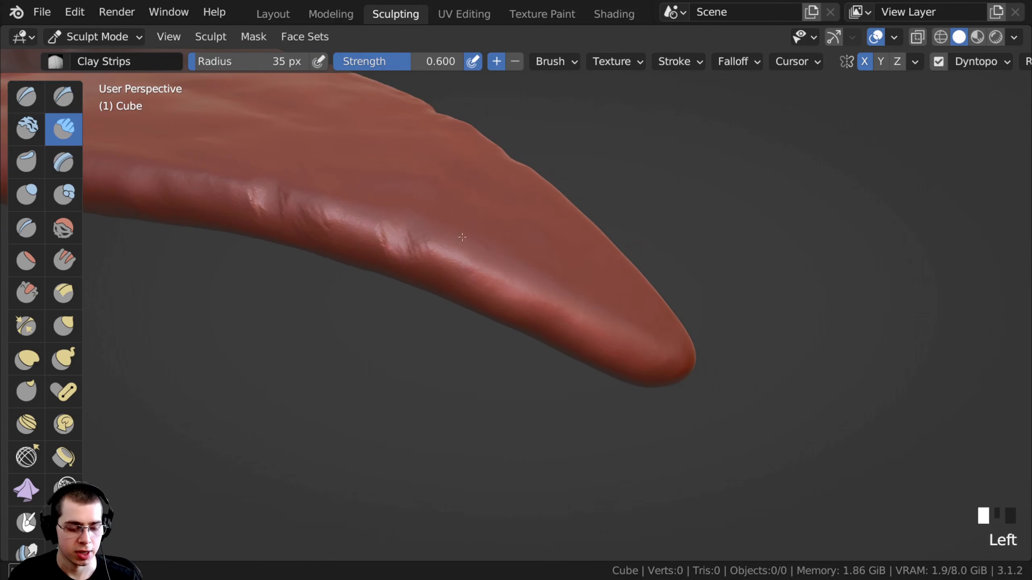
left_click_drag(553, 306, 575, 325, "ctrl")
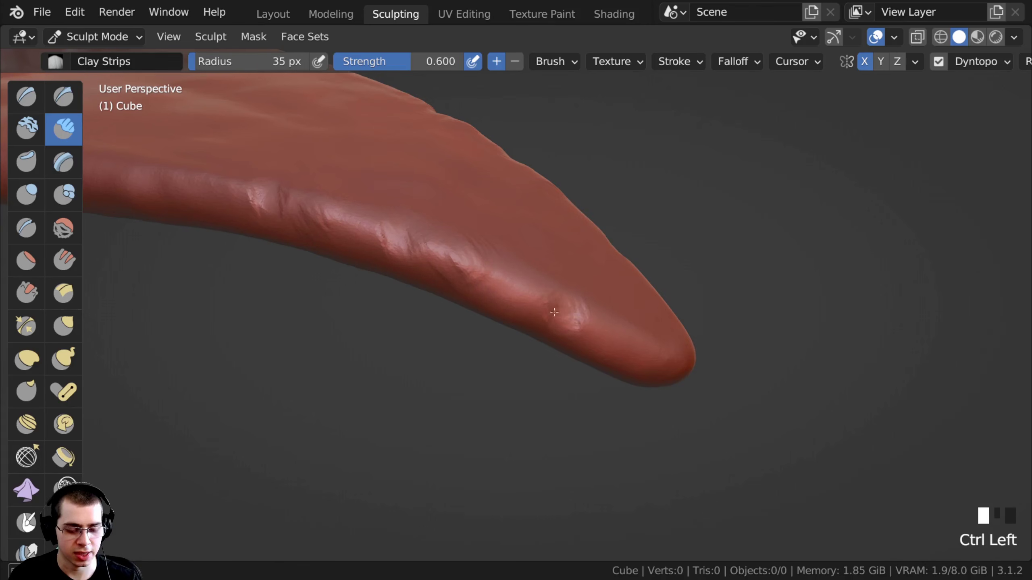
left_click_drag(574, 285, 574, 294, "ctrl")
- Build up bumps with Clay Strips around the notch near the tip
middle_click_drag(574, 291, 544, 279)
mouse_move(543, 285)
left_mouse_down()
mouse_move(529, 307)
mouse_move(537, 317)
left_mouse_up()
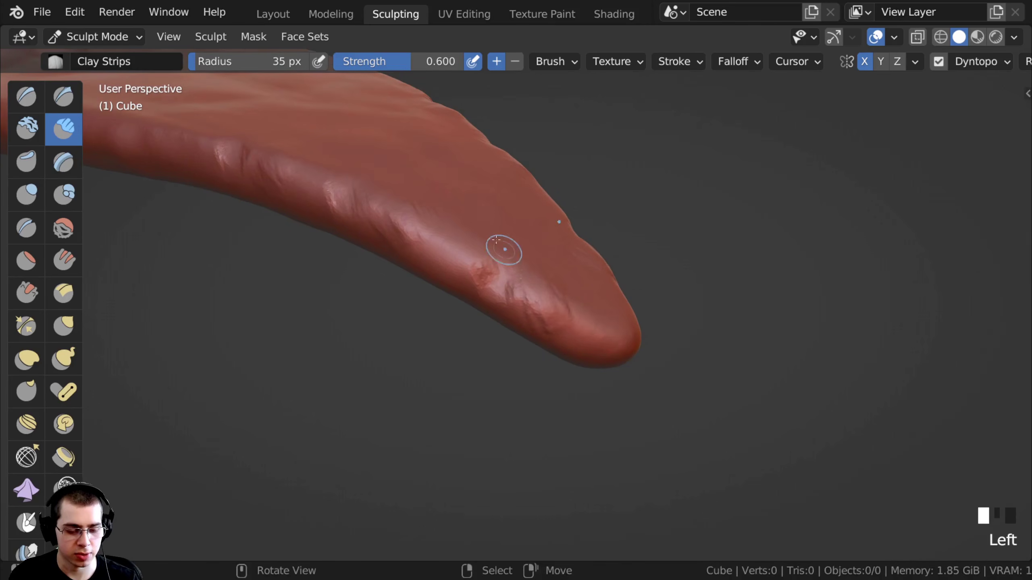
left_click_drag(477, 246, 460, 232)
left_click_drag(467, 285, 483, 270)
mouse_move(483, 270)
middle_mouse_down("ctrl")
mouse_move(496, 300)
mouse_move(387, 270)
mouse_move(368, 308)
mouse_move(377, 269)
middle_mouse_up("ctrl")
mouse_move(378, 268)
left_mouse_down()
mouse_move(424, 241)
mouse_move(358, 271)
left_mouse_up()
- Carve notches and raise lumps on the side edge toward the crust with alternating inverted and normal Clay Strips strokes
middle_click_drag(357, 271, 398, 260)
mouse_move(398, 260)
middle_mouse_down("shift")
mouse_move(428, 272)
mouse_move(433, 204)
mouse_move(431, 270)
middle_mouse_up("shift")
left_click_drag(430, 270, 465, 263, "ctrl")
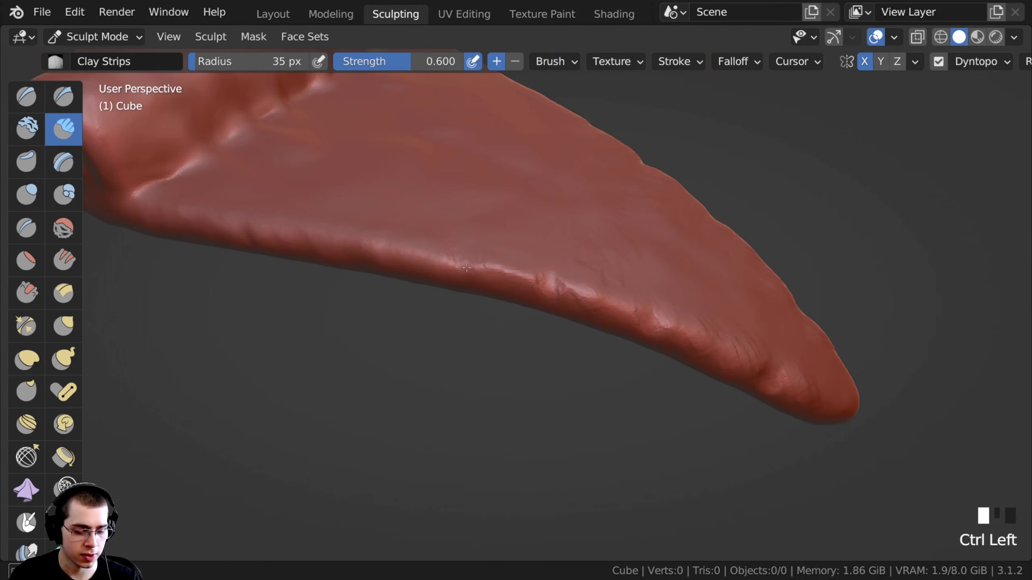
middle_click_drag(468, 243, 461, 237, "shift")
left_click_drag(460, 237, 490, 235)
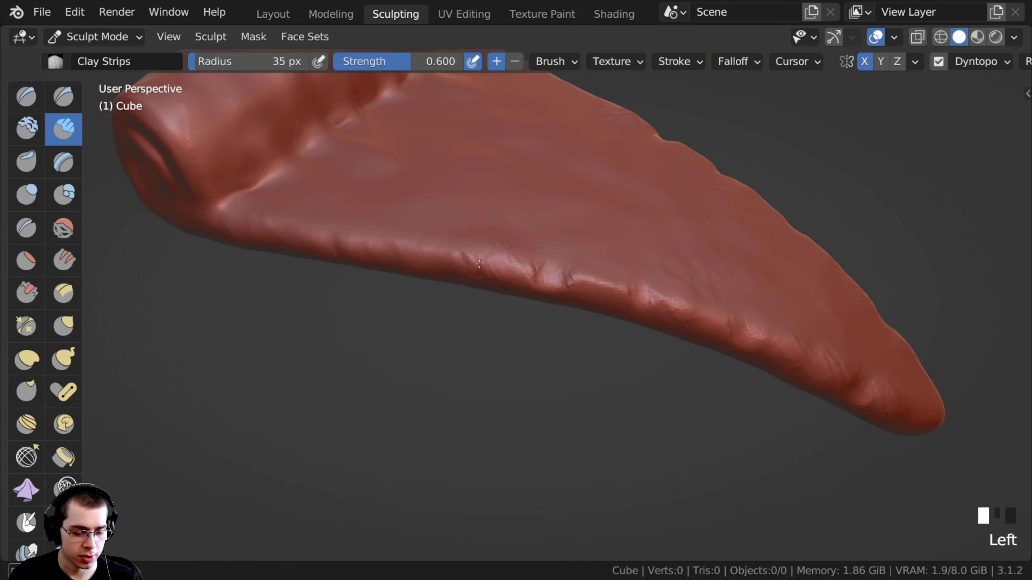
middle_click_drag(470, 222, 390, 216, "ctrl")
mouse_move(390, 216)
left_mouse_down("ctrl")
mouse_move(386, 234)
mouse_move(430, 226)
left_mouse_up("ctrl")
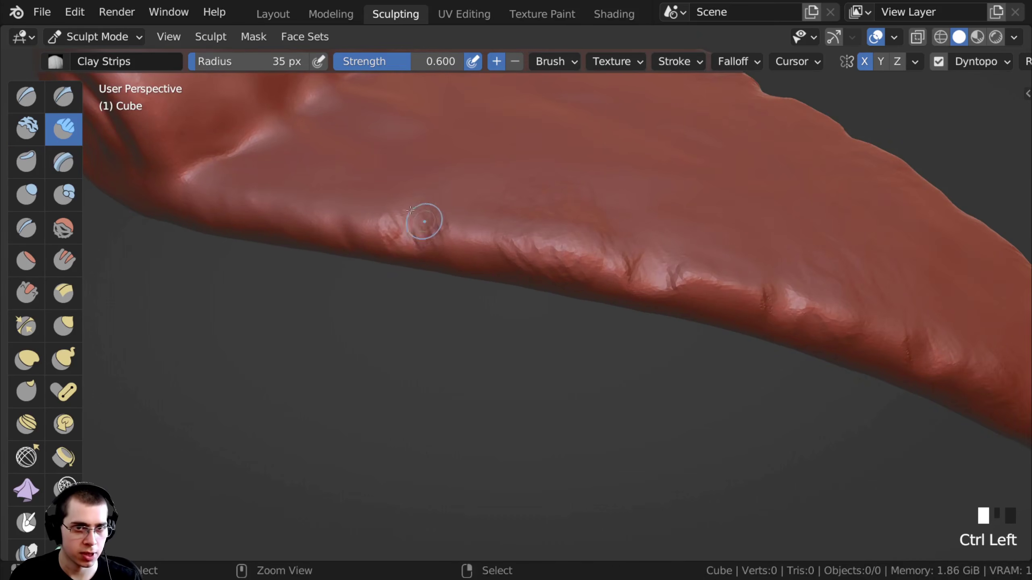
- Add a Clay Strips stroke to the side edge near the crust and smooth the detail around it
middle_click_drag(431, 226, 400, 240, "ctrl")
left_click_drag(401, 240, 388, 220)
mouse_move(337, 246)
middle_mouse_down("ctrl")
mouse_move(329, 238)
mouse_move(331, 246)
middle_mouse_up("ctrl")
left_click_drag(331, 246, 331, 248, "shift")
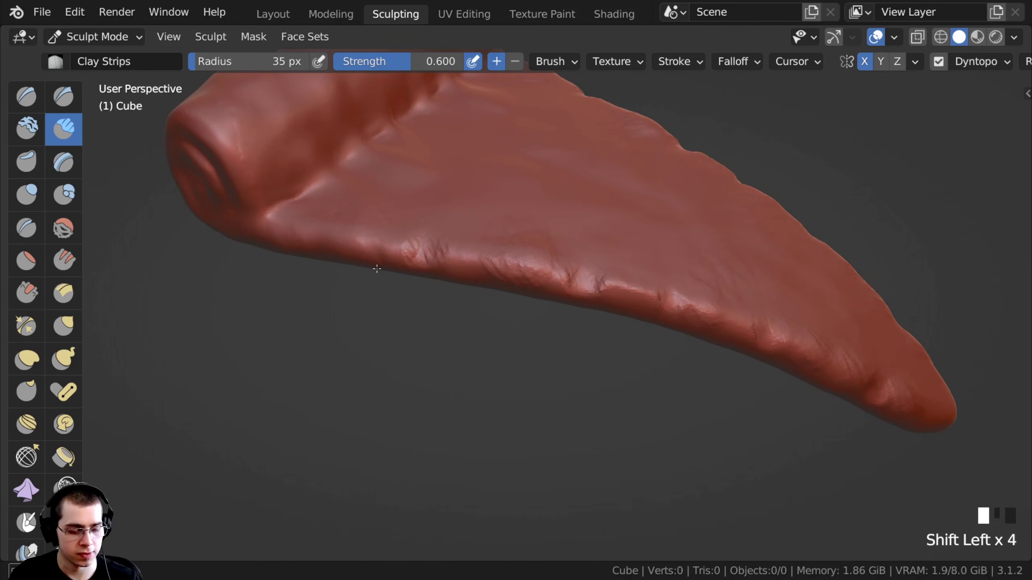
middle_click_drag(436, 249, 346, 226, "shift")
left_click_drag(382, 230, 394, 229, "shift")
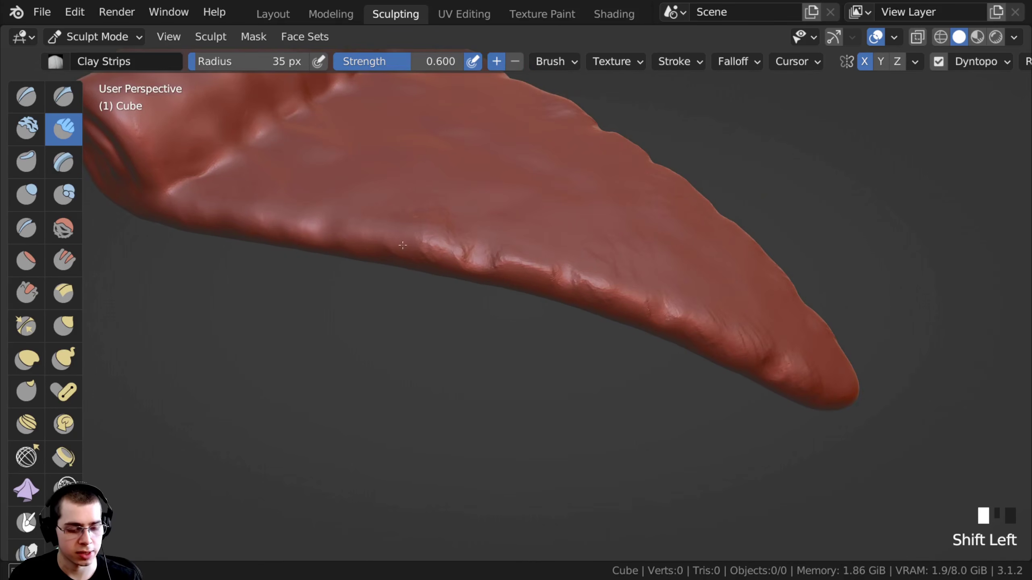
- Smooth the notches and bumps along the middle stretch of the side edge toward the tip
middle_click_drag(481, 230, 417, 220, "shift")
left_click_drag(417, 219, 450, 249, "shift")
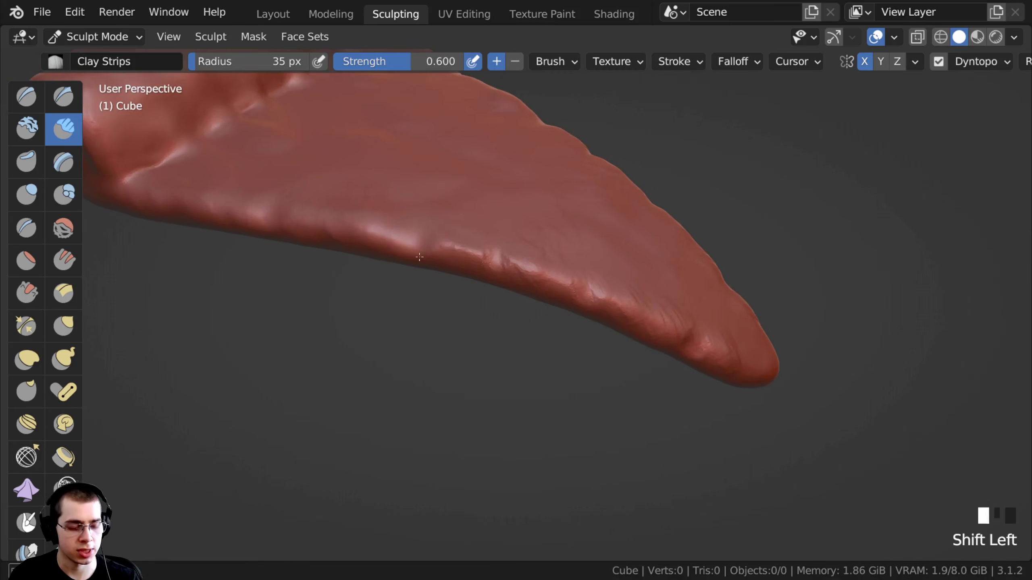
middle_click_drag(554, 282, 363, 212, "shift")
left_click_drag(362, 212, 277, 180)
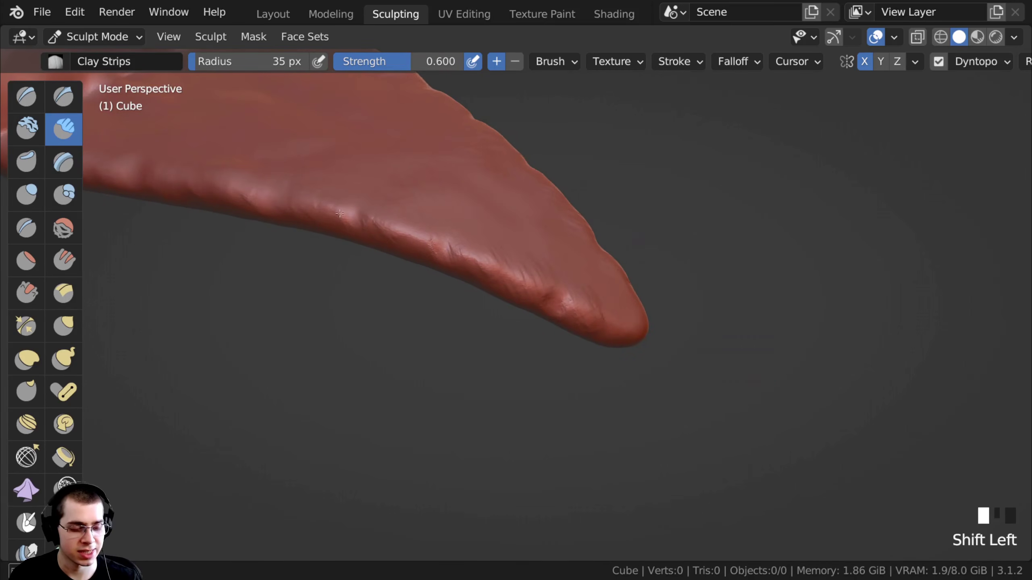
left_click_drag(324, 209, 404, 240, "shift")
- Soften the notches and lumps on the side edge beside the tip with Clay Strips and smoothing strokes
middle_click_drag(471, 248, 511, 277)
left_click_drag(581, 368, 555, 391, "shift")
mouse_move(555, 392)
middle_mouse_down()
mouse_move(500, 331)
mouse_move(517, 309)
middle_mouse_up()
mouse_move(531, 320)
left_mouse_down()
mouse_move(537, 336)
mouse_move(532, 324)
mouse_move(522, 328)
left_mouse_up()
left_click_drag(587, 356, 520, 327)
left_click_drag(498, 292, 472, 277, "shift")
- Retouch the side edge above the tip with a Clay Strips stroke and lightly smooth the slice's edge
middle_click_drag(426, 252, 485, 274, "shift")
left_click_drag(435, 253, 416, 233)
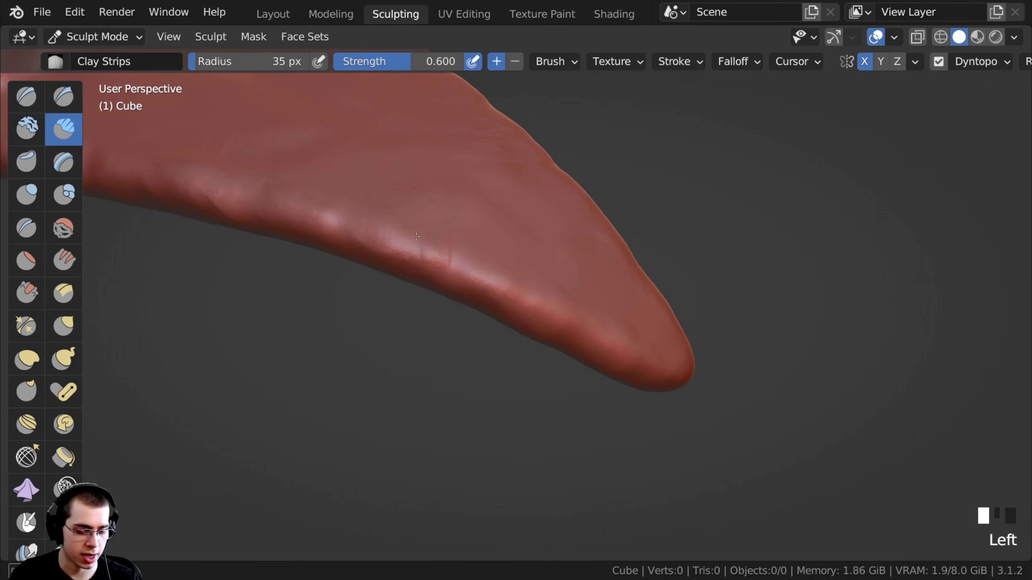
middle_click_drag(338, 228, 420, 139, "shift")
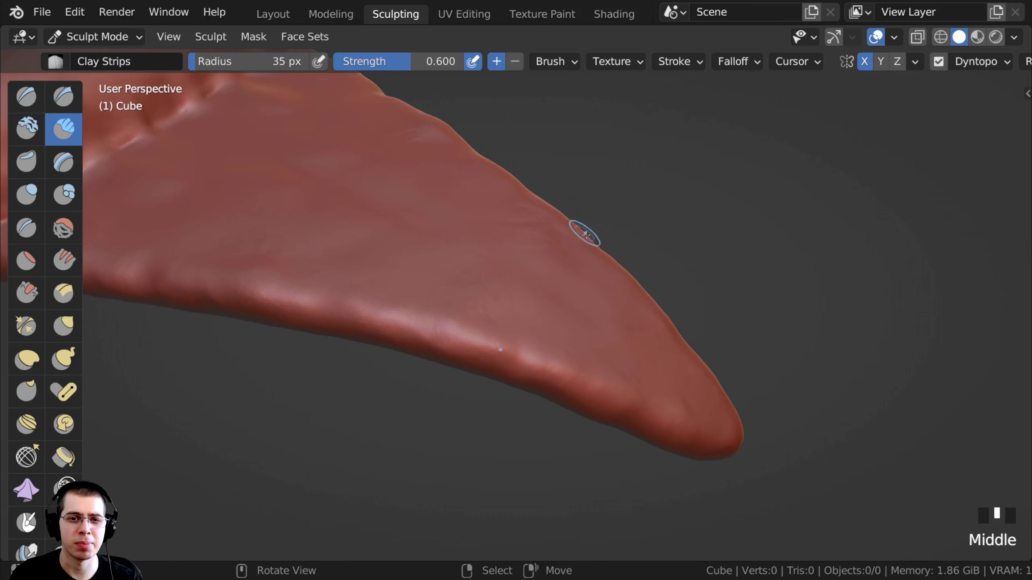
mouse_move(564, 257)
middle_mouse_down("ctrl")
mouse_move(633, 336)
mouse_move(365, 231)
mouse_move(278, 230)
mouse_move(392, 240)
mouse_move(417, 203)
middle_mouse_up("ctrl")
left_click(633, 337, "shift")
left_click(633, 337, "shift")
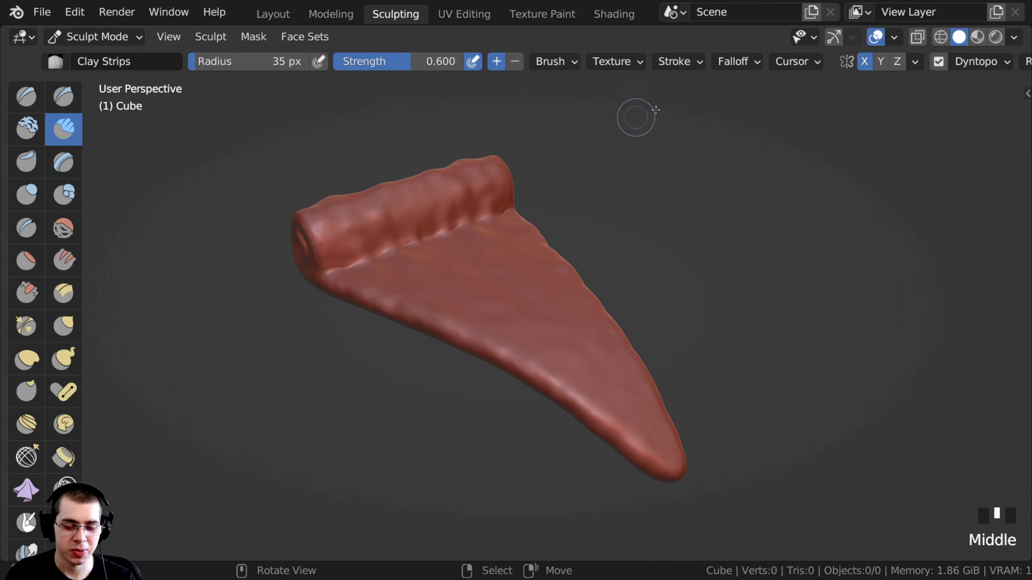
- Turn off X-axis symmetry and add a Clay Strips stroke across the middle of the seam beneath the crust
left_click(865, 63)
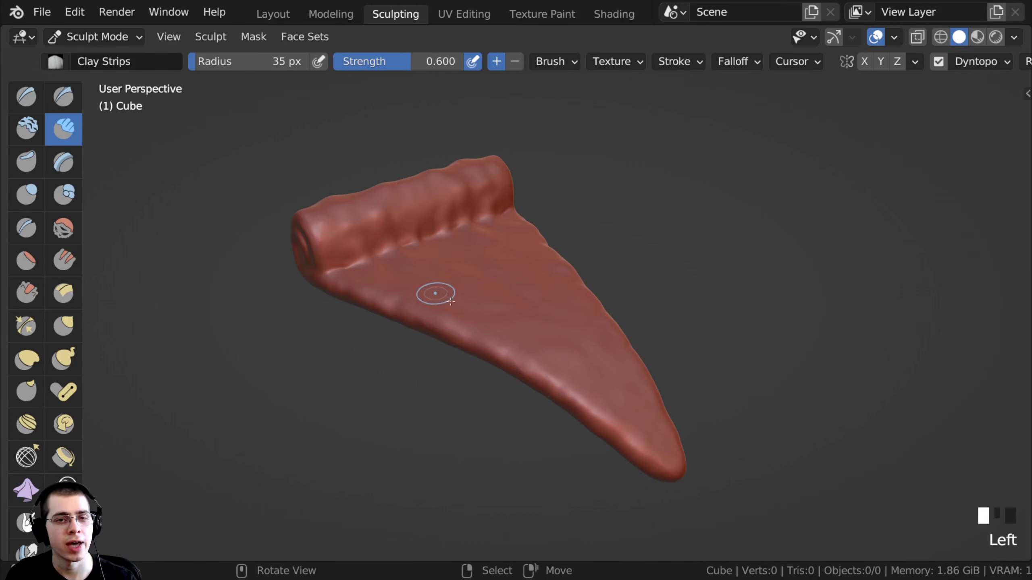
middle_click_drag(407, 251, 398, 292)
scroll(398, 292, "up", 1)
middle_click_drag(399, 293, 382, 304)
scroll(388, 244, "up", 3)
middle_click_drag(390, 232, 396, 263, "shift")
left_click_drag(510, 236, 518, 264)
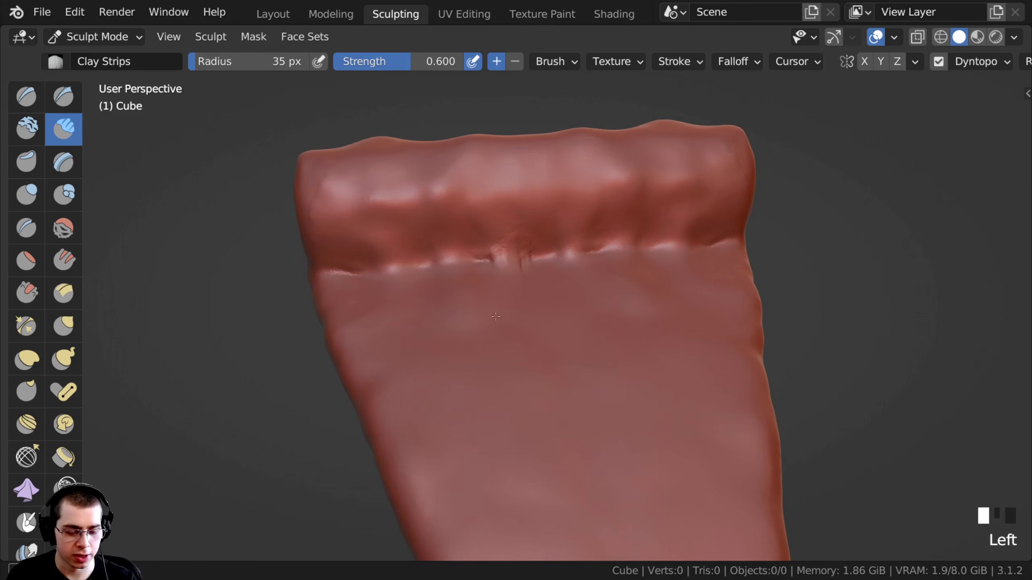
- Add asymmetric Clay Strips strokes to the crust seam on one side of its middle
middle_click_drag(499, 304, 478, 299)
middle_click_drag(477, 299, 470, 240, "shift")
mouse_move(475, 191)
left_mouse_down()
mouse_move(463, 221)
mouse_move(414, 220)
left_mouse_up()
left_click_drag(414, 187, 414, 216)
- Sculpt an irregular patch on the slice's flat top below the crust with Clay Strips and smooth it
left_click_drag(563, 283, 584, 302)
middle_click_drag(585, 285, 585, 321, "ctrl")
left_click_drag(569, 301, 598, 330)
left_click_drag(598, 330, 571, 348)
mouse_move(569, 340)
left_mouse_down()
mouse_move(601, 319)
mouse_move(622, 324)
left_mouse_up()
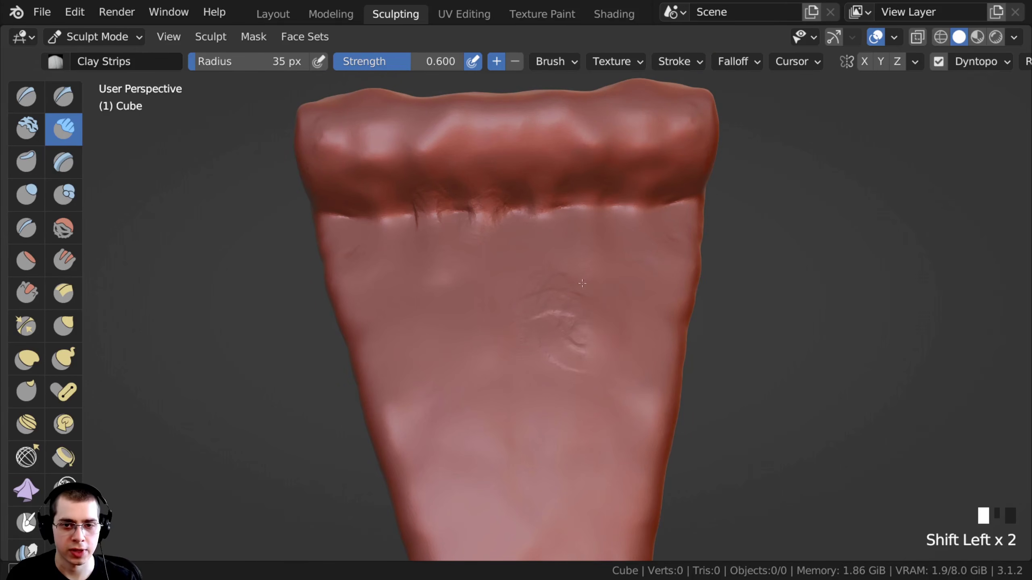
left_click_drag(515, 337, 502, 315, "shift")
- Add another Clay Strips stroke at the middle of the crust seam and smooth it
left_click_drag(487, 199, 494, 232)
middle_click_drag(495, 247, 490, 234)
left_click_drag(487, 207, 488, 227, "shift")
- Sculpt asymmetric dents and bumps into the middle of the crust's rounded face with Clay Strips
mouse_move(462, 278)
middle_mouse_down("shift")
mouse_move(459, 309)
mouse_move(505, 180)
middle_mouse_up("shift")
left_click_drag(505, 180, 495, 190)
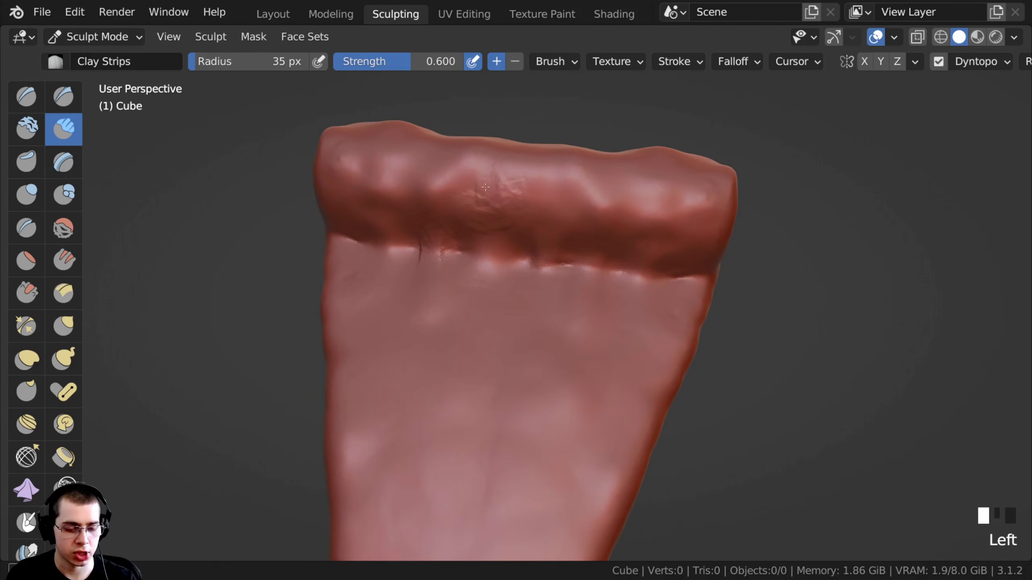
middle_click_drag(553, 183, 503, 208, "shift")
mouse_move(524, 204)
left_mouse_down()
mouse_move(534, 224)
mouse_move(553, 193)
left_mouse_up()
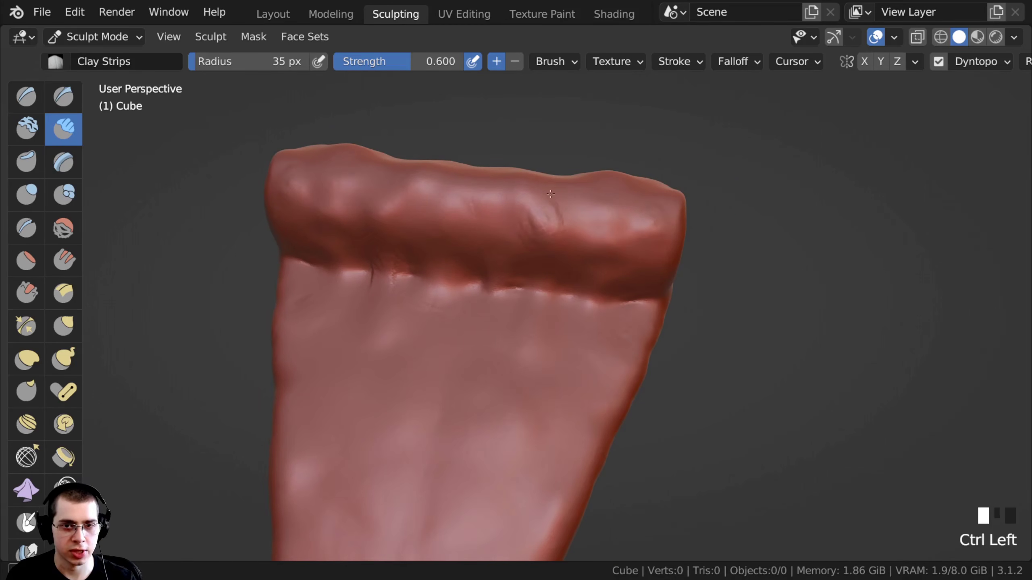
- Smooth the front of the crust, then carve, build up and smooth the crust roll's end face with Clay Strips
mouse_move(534, 244)
left_mouse_down("shift")
mouse_move(520, 205)
mouse_move(500, 215)
left_mouse_up("shift")
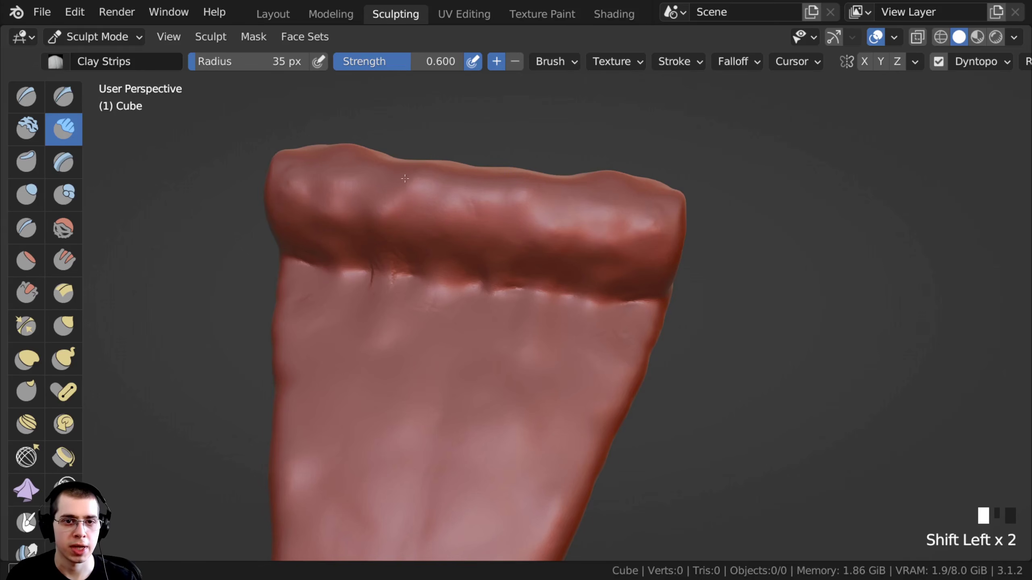
middle_click_drag(500, 215, 397, 191)
left_click_drag(396, 191, 400, 230, "ctrl")
left_click_drag(400, 203, 415, 232, "shift")
middle_click_drag(333, 227, 406, 238, "shift")
mouse_move(390, 203)
left_mouse_down()
mouse_move(415, 237)
mouse_move(383, 249)
left_mouse_up()
mouse_move(383, 249)
middle_mouse_down()
mouse_move(392, 230)
mouse_move(420, 231)
middle_mouse_up()
left_click_drag(420, 232, 372, 258, "shift")
middle_click_drag(355, 246, 397, 238)
mouse_move(397, 238)
left_mouse_down()
mouse_move(382, 248)
mouse_move(363, 221)
left_mouse_up()
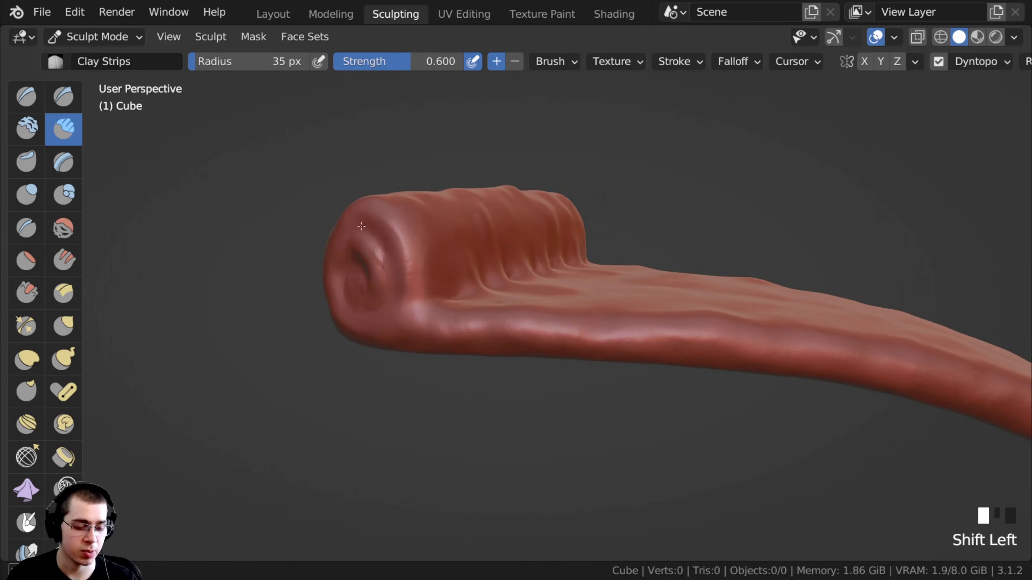
- Build up the slice's side edge next to the crust with Clay Strips and smooth the added strokes
middle_click_drag(363, 221, 388, 237, "shift")
left_click_drag(388, 237, 500, 271)
middle_click_drag(500, 270, 522, 315)
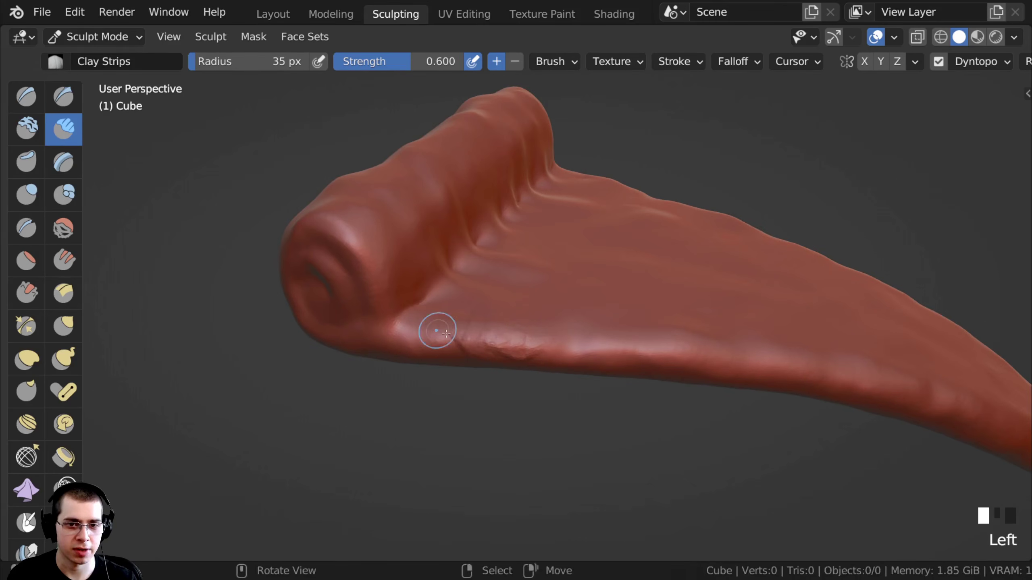
middle_click_drag(441, 332, 468, 339)
left_click_drag(467, 340, 517, 345, "shift")
left_click_drag(446, 336, 540, 343, "shift")
- Add Clay Strips strokes along the slice's long side edge toward the tip
mouse_move(522, 318)
middle_mouse_down("shift")
mouse_move(414, 260)
mouse_move(398, 321)
middle_mouse_up("shift")
left_click_drag(396, 324, 524, 336)
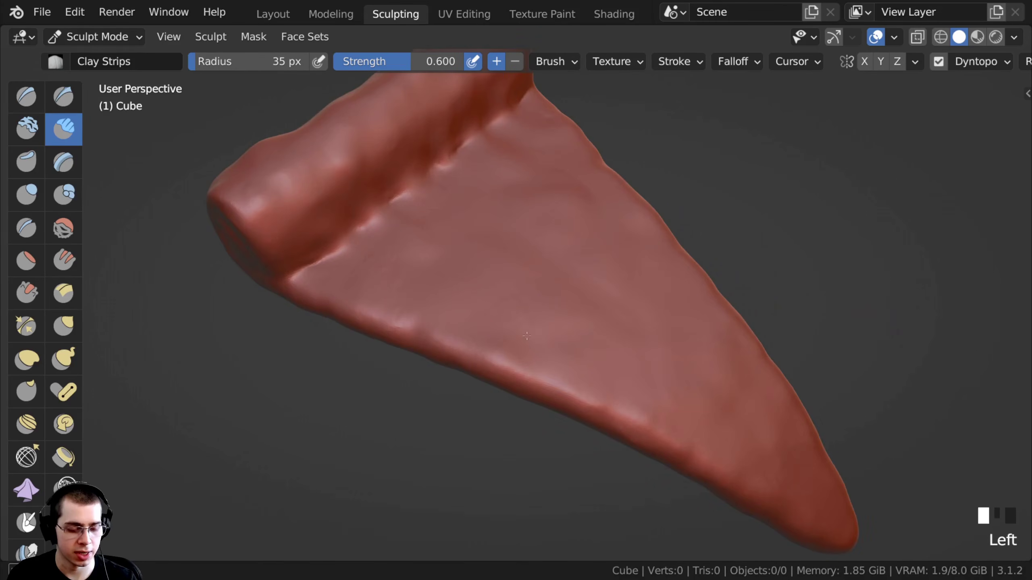
middle_click_drag(477, 336, 498, 280, "ctrl")
middle_click_drag(433, 289, 528, 349)
left_click_drag(528, 349, 536, 353)
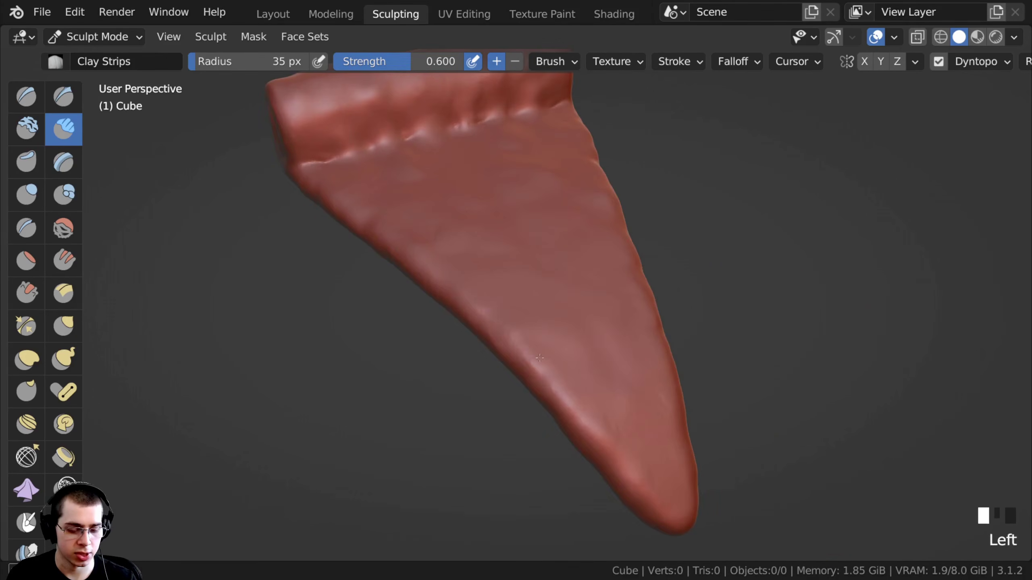
- Add patches of Clay Strips strokes along one long side of the slice's underside and smooth them
mouse_move(532, 332)
middle_mouse_down()
mouse_move(350, 224)
mouse_move(354, 176)
mouse_move(461, 283)
mouse_move(468, 166)
middle_mouse_up()
left_click_drag(524, 285, 514, 256)
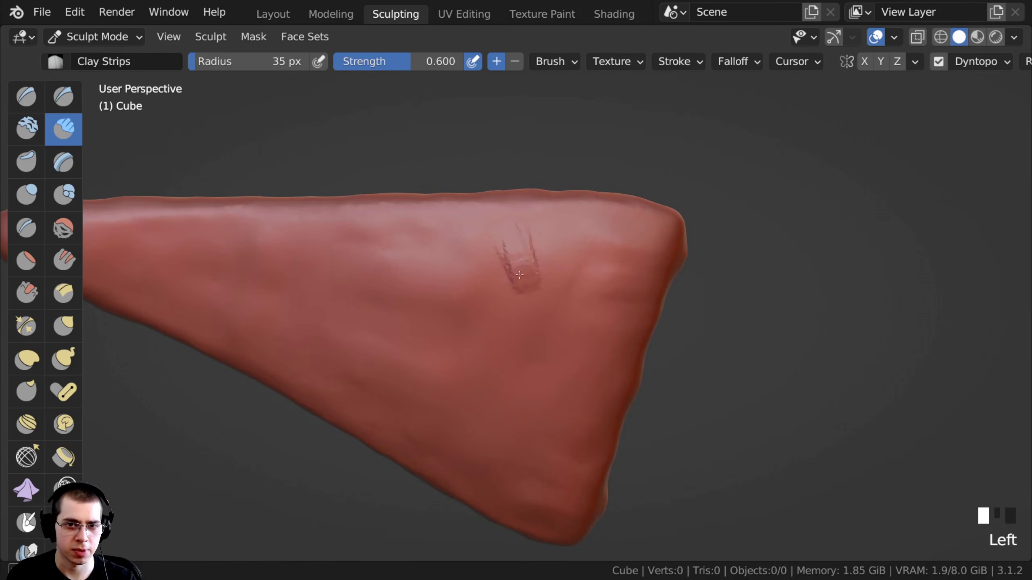
scroll(477, 322, "down", 1)
left_click_drag(478, 301, 459, 276)
mouse_move(396, 260)
left_mouse_down()
mouse_move(365, 284)
mouse_move(405, 263)
left_mouse_up()
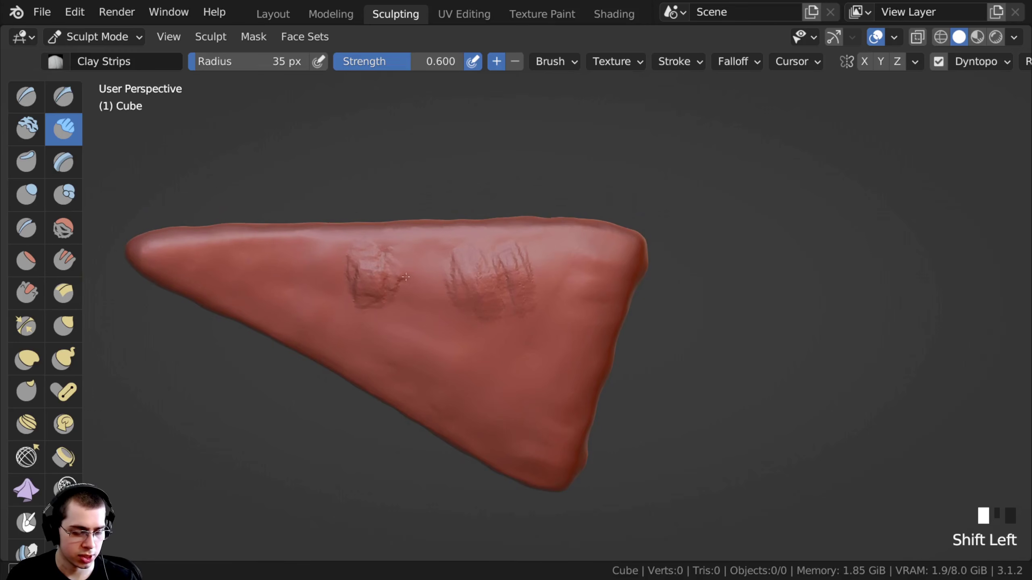
left_click_drag(354, 286, 366, 264, "shift")
left_click_drag(455, 260, 468, 289, "shift")
- Build up the underside beneath the crust and near the opposite long edge, smoothing the new strokes
left_click_drag(547, 374, 590, 286)
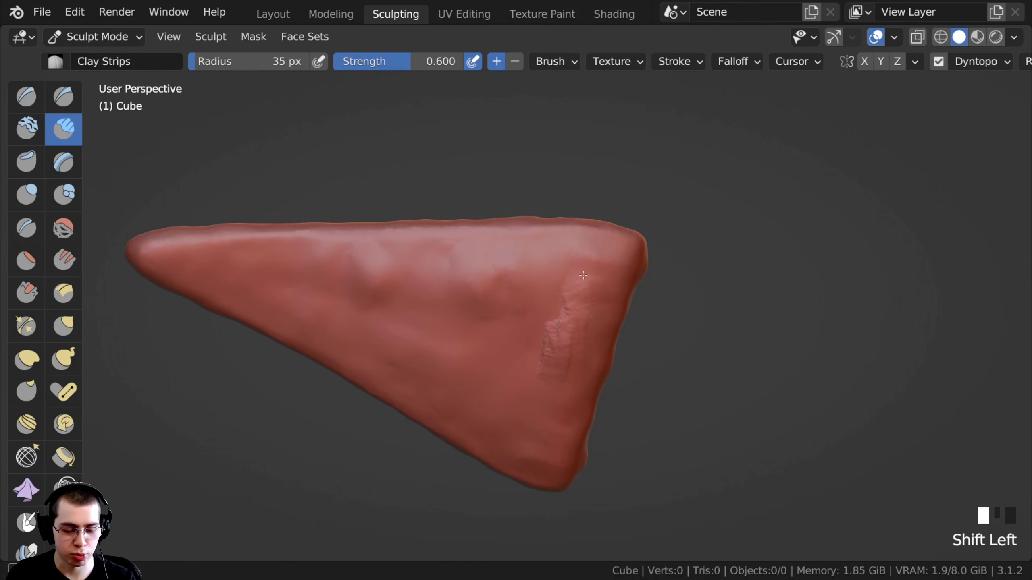
middle_click_drag(525, 384, 496, 346)
left_click_drag(482, 341, 436, 317)
middle_click_drag(426, 311, 439, 301)
left_click_drag(475, 325, 499, 342, "shift")
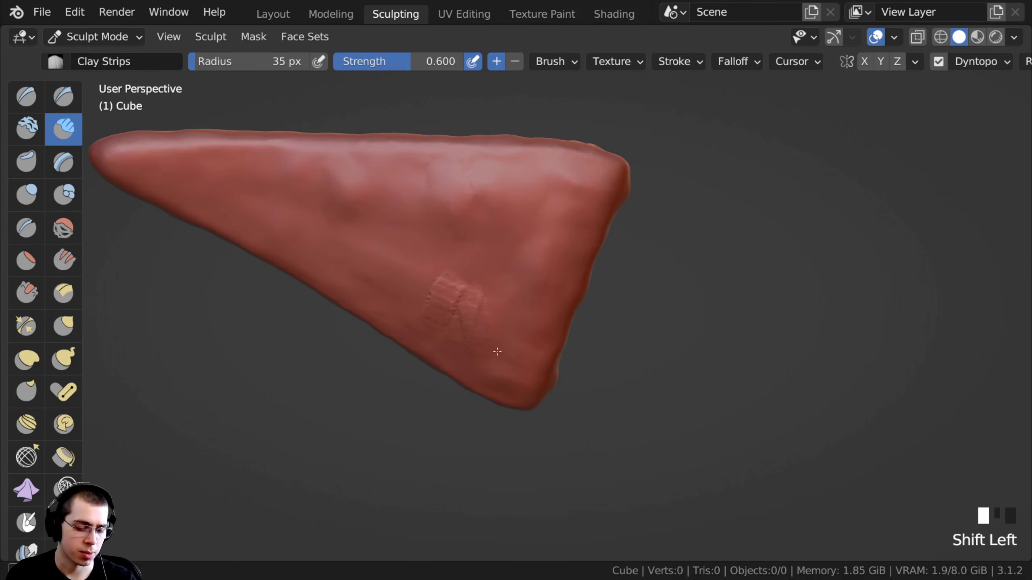
- Sculpt uneven bumps across the middle of the crust's back with Clay Strips and blend them smooth
mouse_move(432, 291)
middle_mouse_down()
mouse_move(398, 270)
mouse_move(341, 281)
mouse_move(473, 270)
middle_mouse_up()
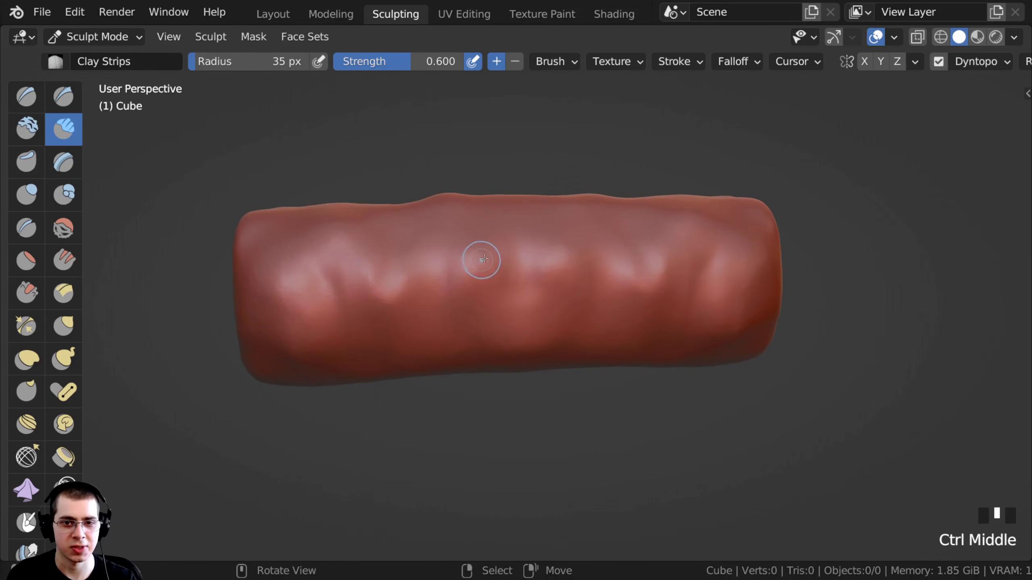
left_click_drag(488, 238, 493, 268)
mouse_move(473, 240)
left_mouse_down()
mouse_move(461, 262)
mouse_move(475, 275)
mouse_move(467, 285)
left_mouse_up()
left_click_drag(467, 287, 480, 272)
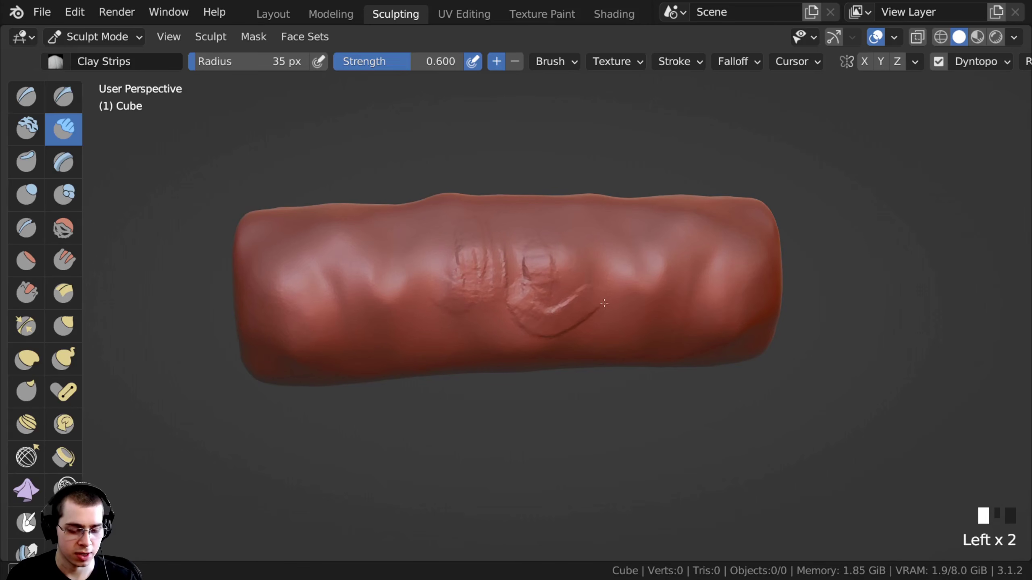
middle_click_drag(600, 305, 561, 309, "shift")
left_click_drag(577, 248, 586, 330)
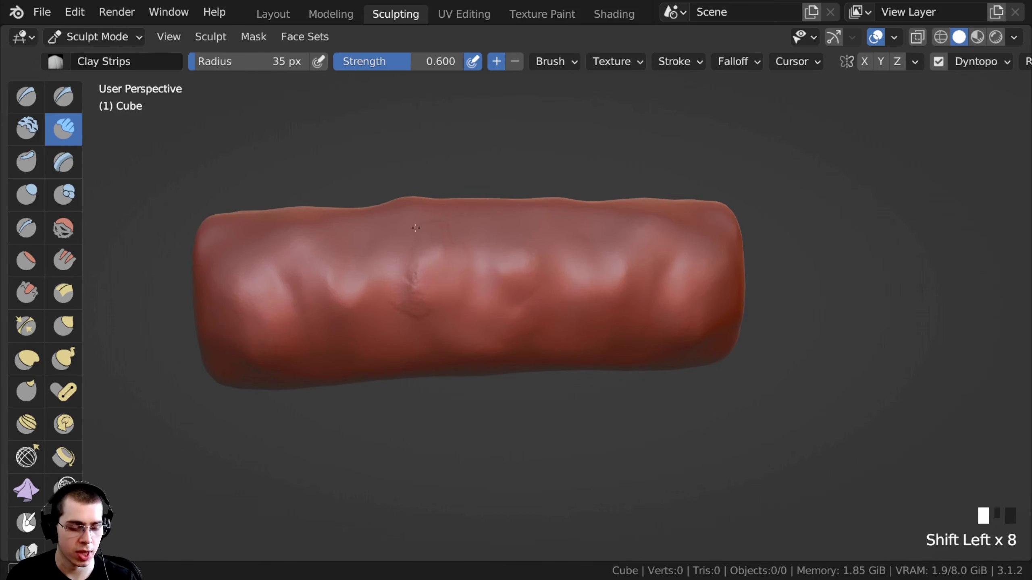
- Switch to the Grab brush and set its radius to 151 px
middle_click_drag(416, 225, 391, 299)
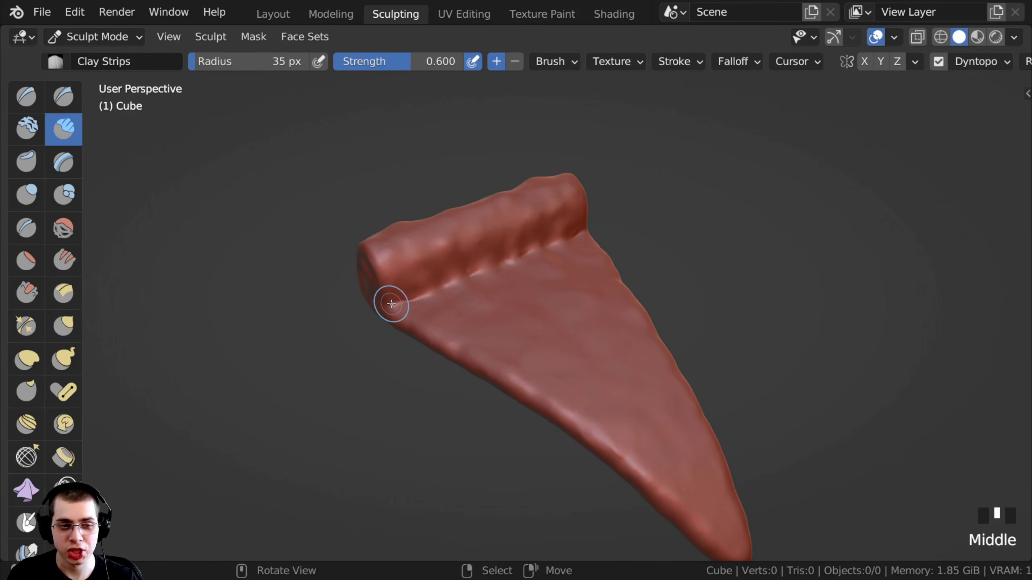
key("g")
middle_click_drag(474, 276, 428, 267, "shift")
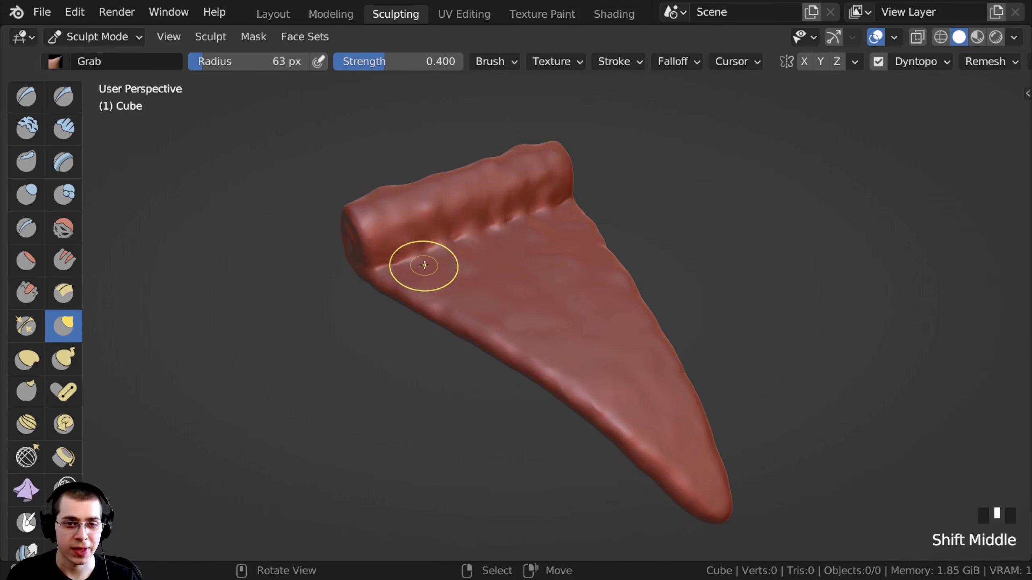
key("f")
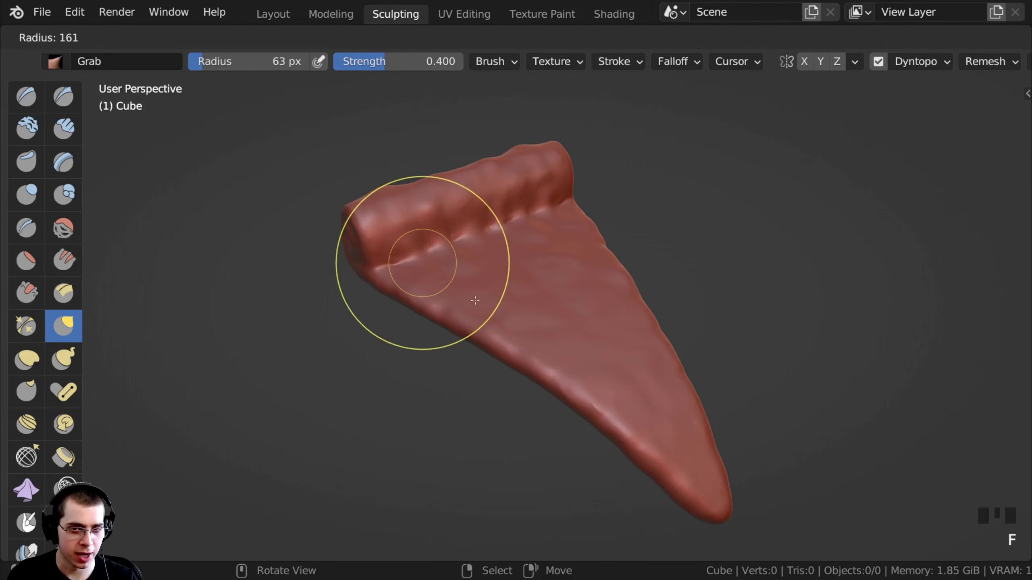
left_click(437, 258)
- Pull parts of the slice with short Grab strokes to make its shape more irregular
middle_click_drag(472, 265, 353, 211)
middle_click_drag(541, 247, 469, 251, "ctrl")
left_click_drag(565, 291, 559, 288)
left_click_drag(562, 291, 560, 288)
middle_click_drag(560, 288, 564, 276, "ctrl")
left_click_drag(566, 283, 559, 288)
left_click_drag(549, 293, 547, 286)
- Reshape further areas of the slice from other angles with short Grab strokes
mouse_move(547, 285)
middle_mouse_down("ctrl")
mouse_move(401, 293)
mouse_move(357, 260)
mouse_move(271, 291)
mouse_move(294, 246)
mouse_move(299, 195)
middle_mouse_up("ctrl")
middle_click_drag(298, 195, 302, 263, "shift")
left_click_drag(299, 284, 313, 280)
middle_click_drag(315, 280, 345, 260)
left_click_drag(425, 195, 417, 189)
left_click_drag(404, 147, 391, 140)
mouse_move(391, 140)
middle_mouse_down("shift")
mouse_move(451, 270)
mouse_move(327, 138)
mouse_move(361, 166)
middle_mouse_up("shift")
left_click_drag(296, 130, 309, 122)
middle_click_drag(309, 122, 419, 183, "shift")
left_click_drag(419, 183, 451, 175)
left_click_drag(452, 175, 479, 176)
- Grab the slice's long side edge just below the crust to give it an uneven contour
mouse_move(479, 175)
middle_mouse_down()
mouse_move(407, 269)
mouse_move(461, 317)
middle_mouse_up()
middle_click_drag(351, 335, 384, 289, "shift")
left_click_drag(385, 280, 388, 292)
left_click_drag(401, 351, 410, 355)
left_click_drag(410, 355, 410, 352)
left_click_drag(411, 352, 410, 353)
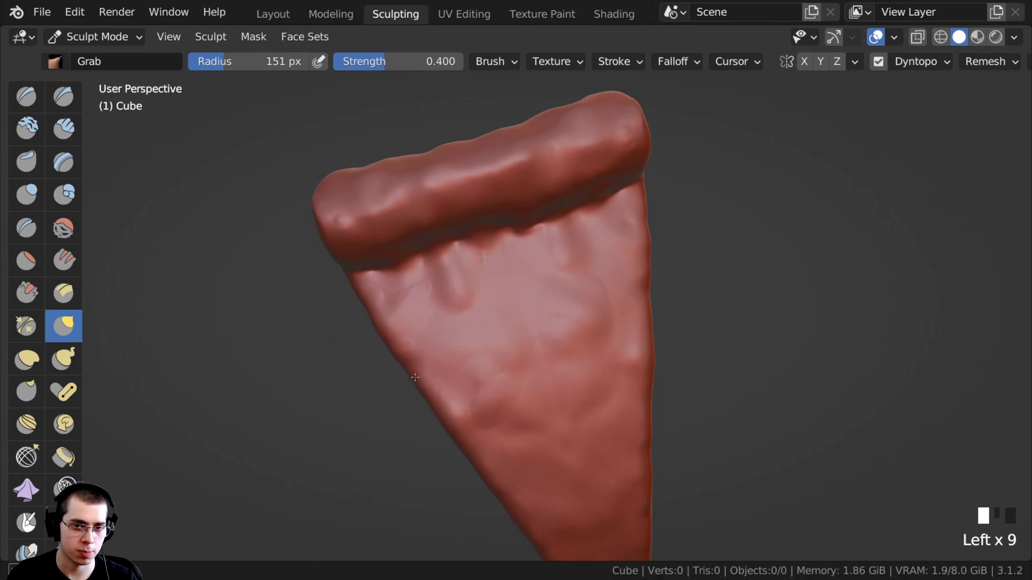
- Push the remaining part of that long side edge into shape toward the tip with the Grab brush
middle_click_drag(409, 354, 408, 292, "shift")
middle_click_drag(420, 358, 437, 349, "ctrl")
left_click_drag(459, 355, 475, 371)
left_click_drag(474, 371, 479, 385)
left_click_drag(479, 385, 494, 408)
left_click_drag(494, 409, 504, 419)
left_click_drag(504, 419, 513, 429)
- Nudge the slice's contour from another angle with small Grab adjustments
middle_click_drag(391, 239, 573, 262)
left_click(513, 256)
left_click(535, 248)
left_click_drag(572, 253, 571, 249)
left_click_drag(571, 249, 569, 246)
left_click_drag(536, 248, 497, 238)
mouse_move(497, 237)
middle_mouse_down()
mouse_move(419, 256)
mouse_move(544, 269)
mouse_move(467, 288)
mouse_move(396, 258)
middle_mouse_up()
left_click(466, 260)
- Raise several spots along the slice slightly with short upward Grab strokes
middle_click_drag(465, 260, 516, 228)
middle_click_drag(516, 228, 537, 220, "ctrl")
left_click_drag(553, 224, 552, 220)
left_click_drag(518, 229, 517, 225)
left_click_drag(482, 239, 481, 235)
left_click_drag(360, 240, 360, 235)
middle_click_drag(360, 235, 343, 240)
middle_click_drag(343, 240, 389, 252, "shift")
mouse_move(300, 272)
middle_mouse_down("ctrl")
mouse_move(295, 212)
mouse_move(322, 242)
mouse_move(289, 224)
mouse_move(364, 272)
middle_mouse_up("ctrl")
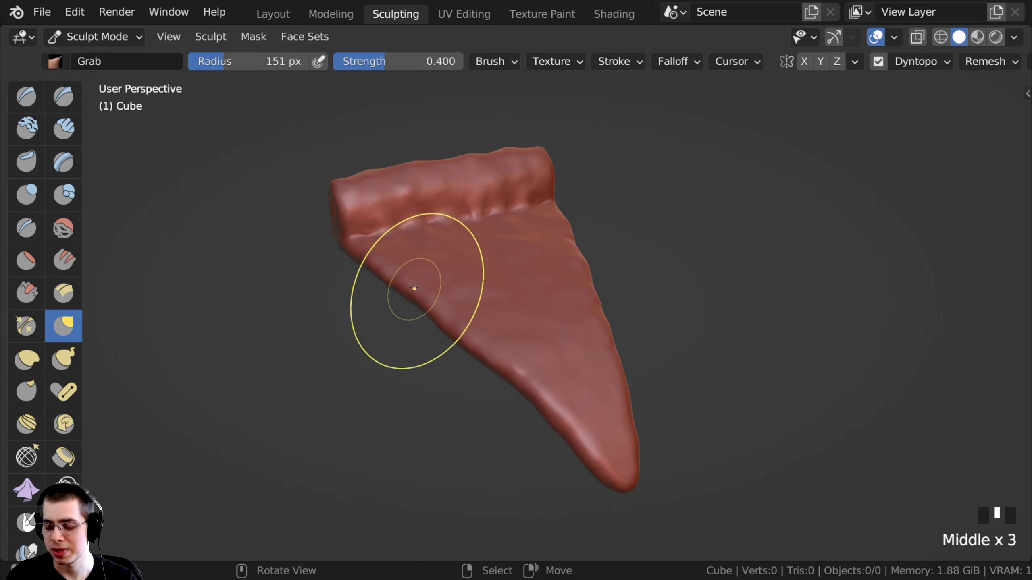
- Save the file and switch the slice from Sculpt Mode to Object Mode
key("ctrl+s")
middle_click_drag(380, 305, 357, 127)
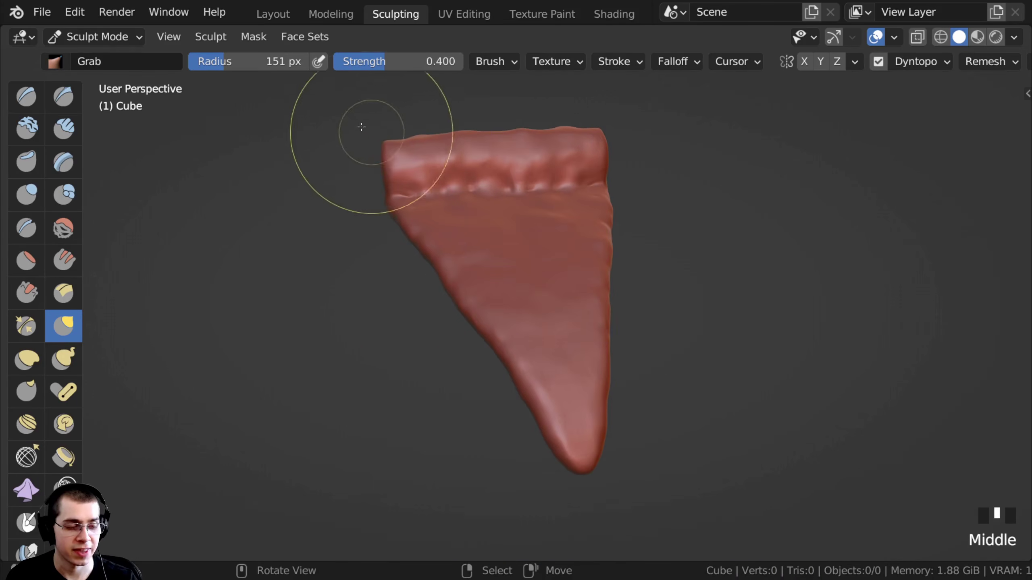
left_click(85, 37)
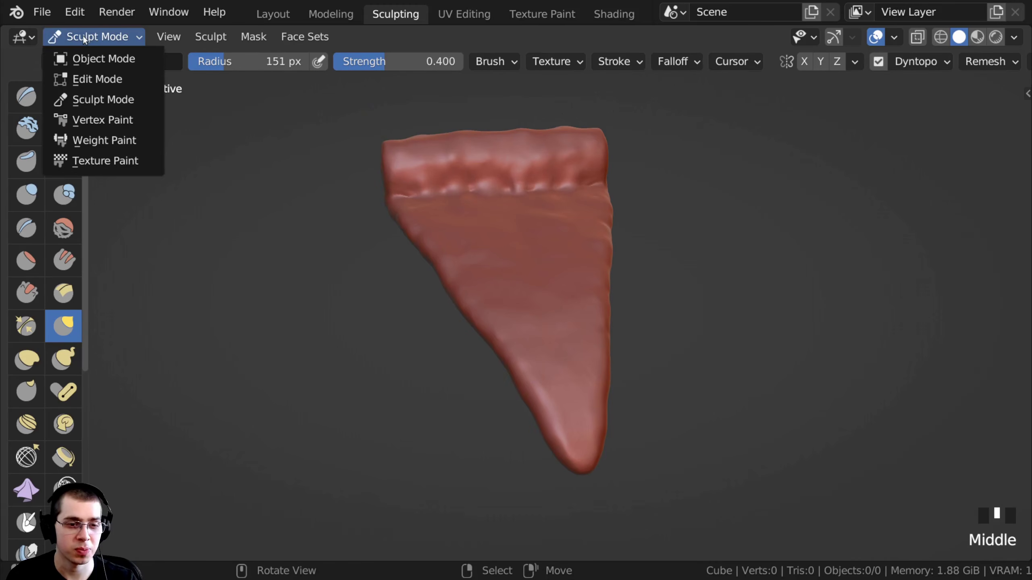
left_click(83, 59)
- Duplicate the pizza slice and leave the copy in the original's place
middle_click_drag(621, 421, 553, 198, "shift")
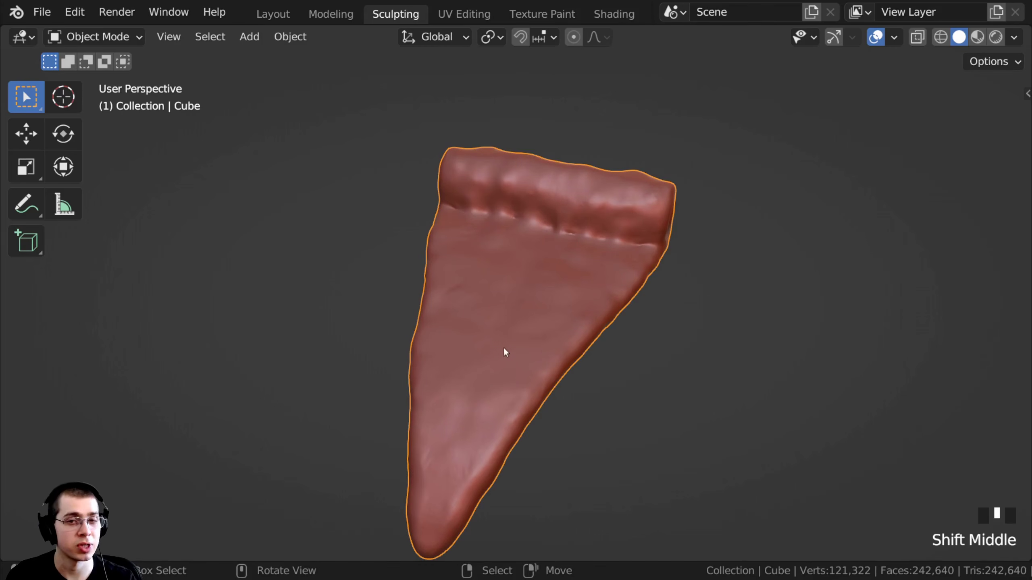
mouse_move(470, 294)
middle_mouse_down()
mouse_move(502, 426)
mouse_move(531, 332)
mouse_move(519, 224)
middle_mouse_up()
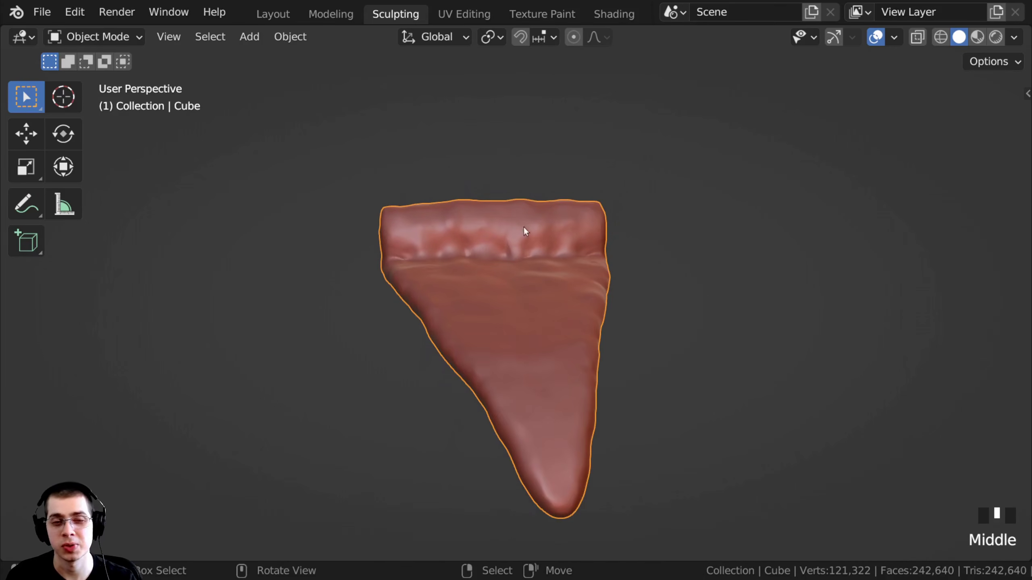
middle_click_drag(500, 303, 471, 206, "shift")
middle_click_drag(466, 311, 417, 317)
middle_click_drag(463, 288, 520, 255, "shift")
scroll(519, 254, "up", 2)
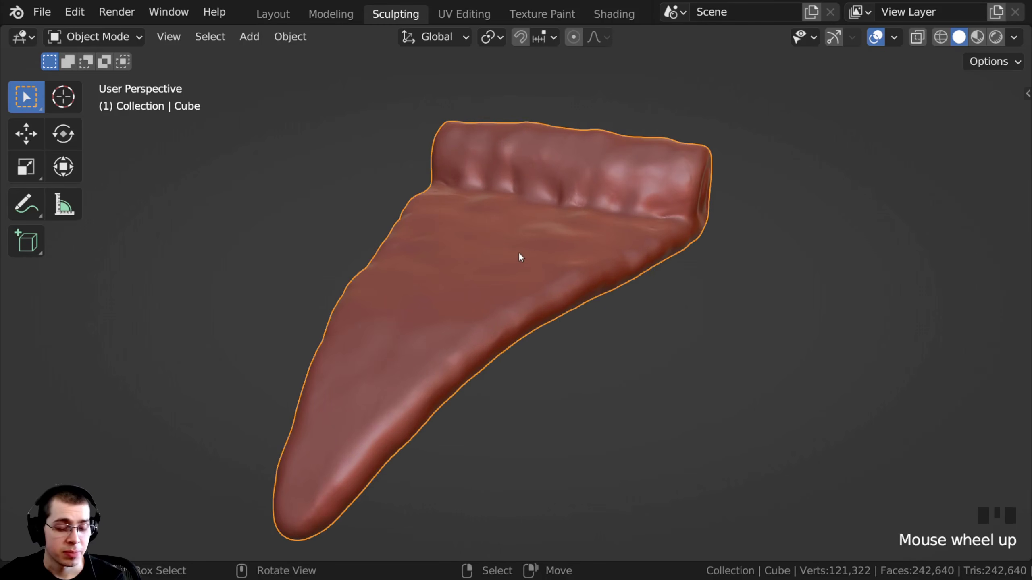
scroll(499, 281, "down", 2)
key("shift+d")
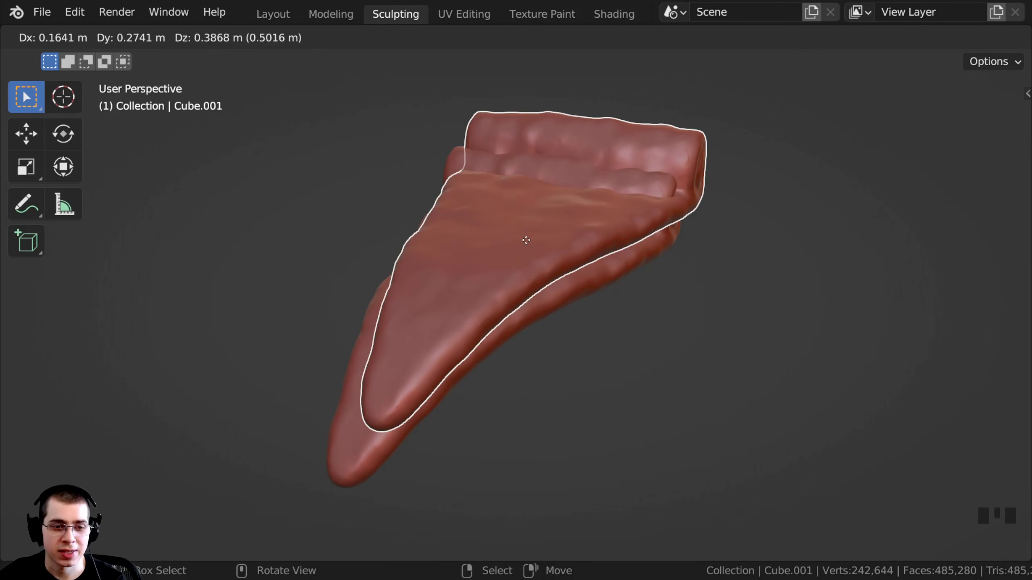
right_click(525, 240)
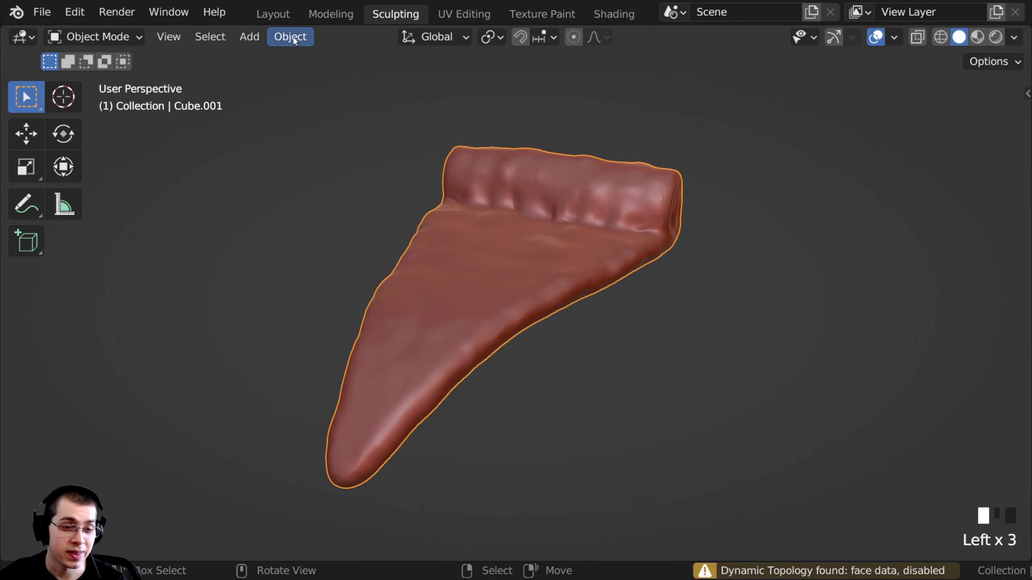
- Go to the Layout workspace and add a Displace modifier to the duplicated slice
left_click(273, 14)
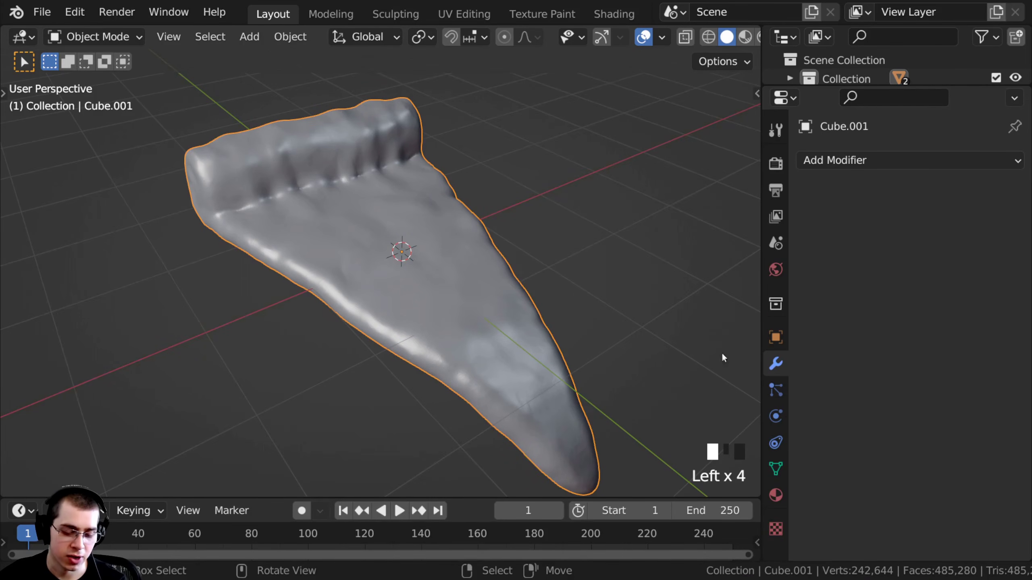
left_click_drag(759, 293, 758, 292)
middle_click_drag(440, 258, 467, 234)
middle_click_drag(467, 233, 476, 219, "shift")
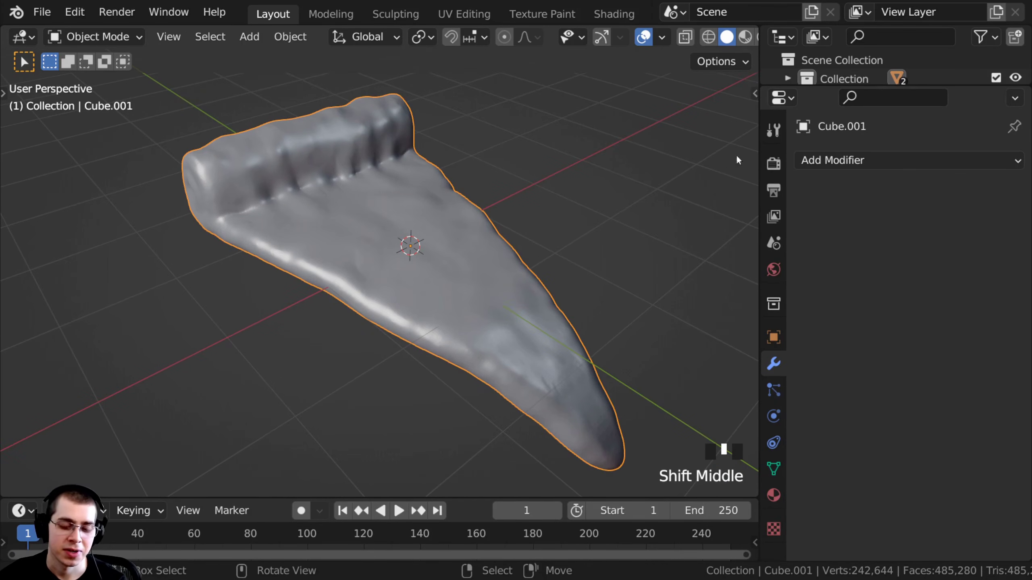
left_click(827, 160)
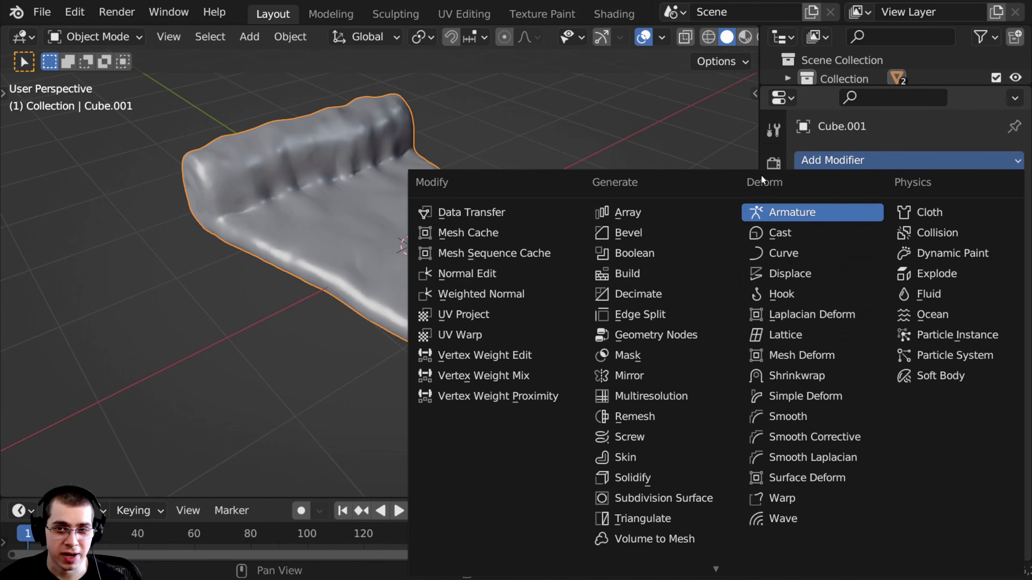
left_click(788, 280)
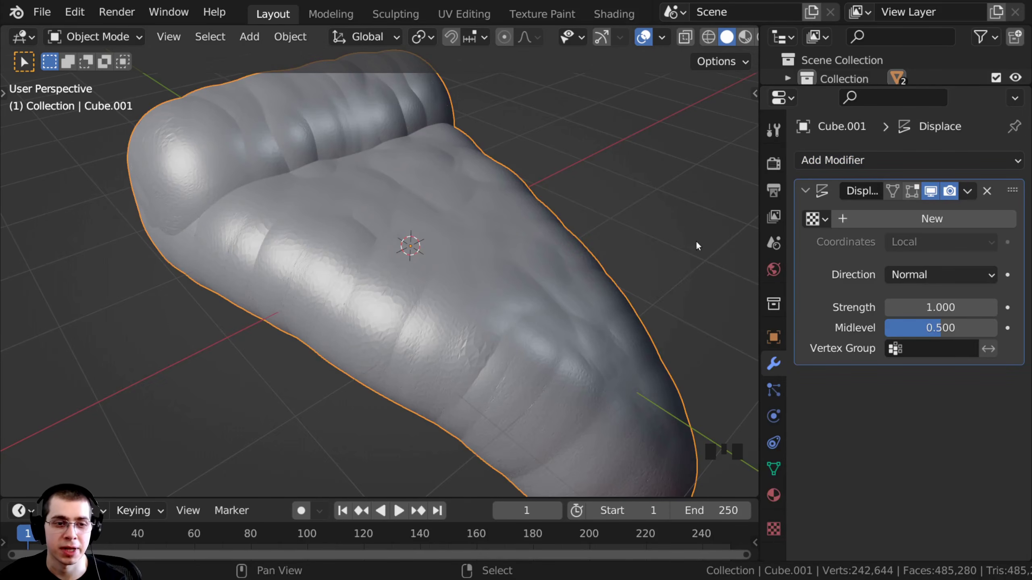
- Create a new texture for the duplicate's Displace modifier
scroll(740, 223, "down", 3)
middle_click_drag(715, 221, 607, 227)
middle_click_drag(607, 226, 536, 273)
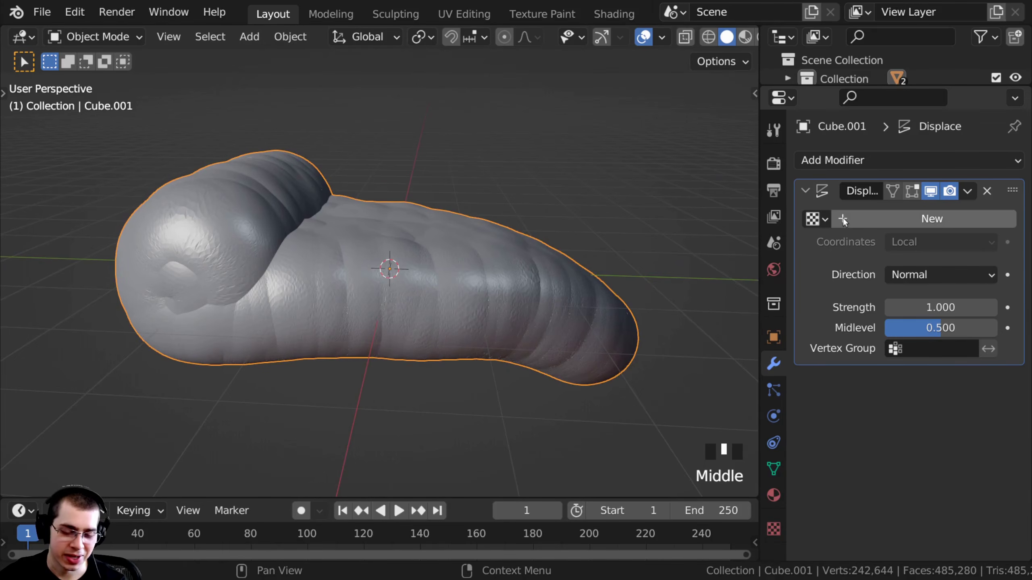
left_click(860, 220)
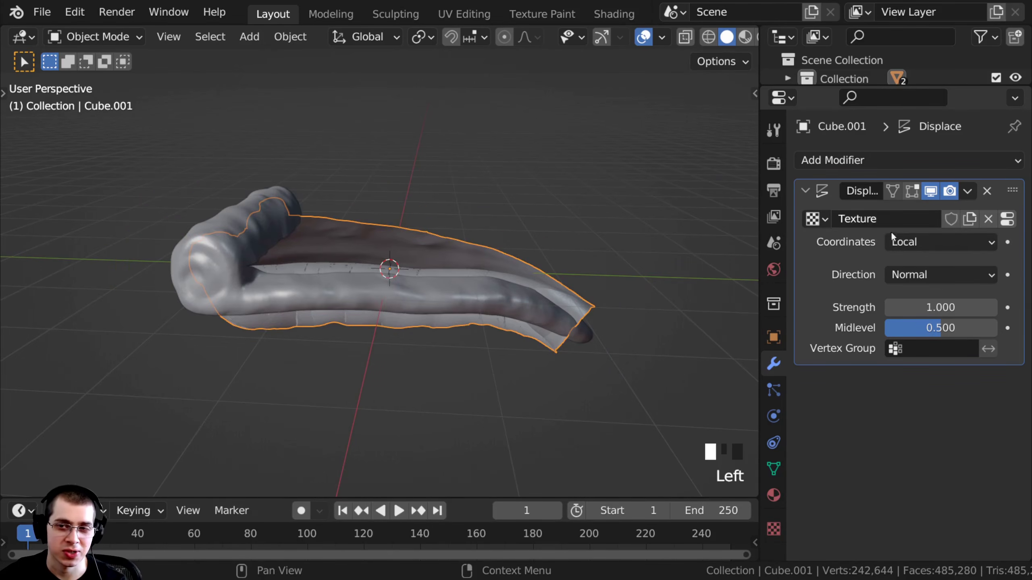
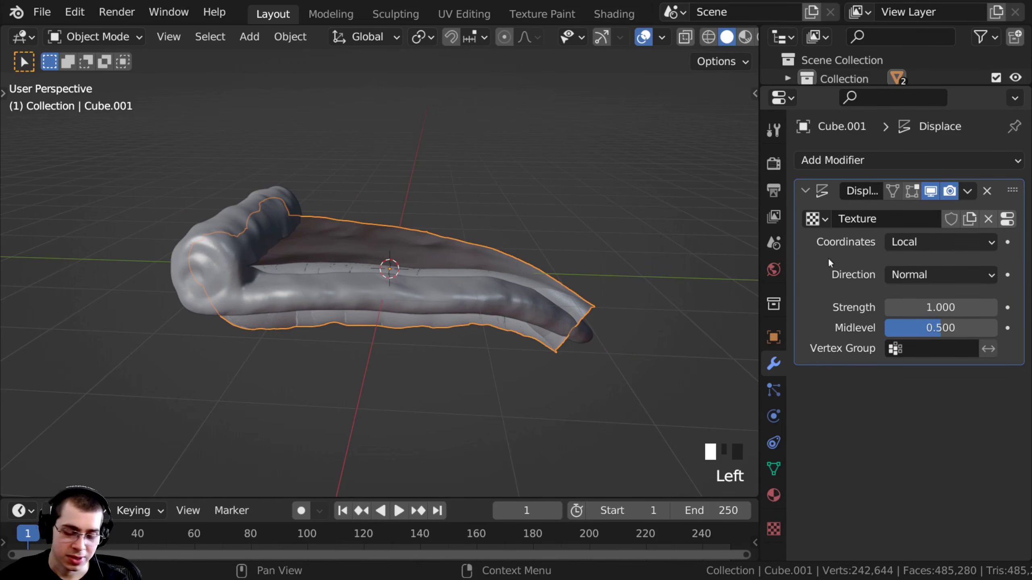
- Set the Displace modifier's midlevel to 1.000 and its strength to -0.040
left_click_drag(940, 327, 997, 328)
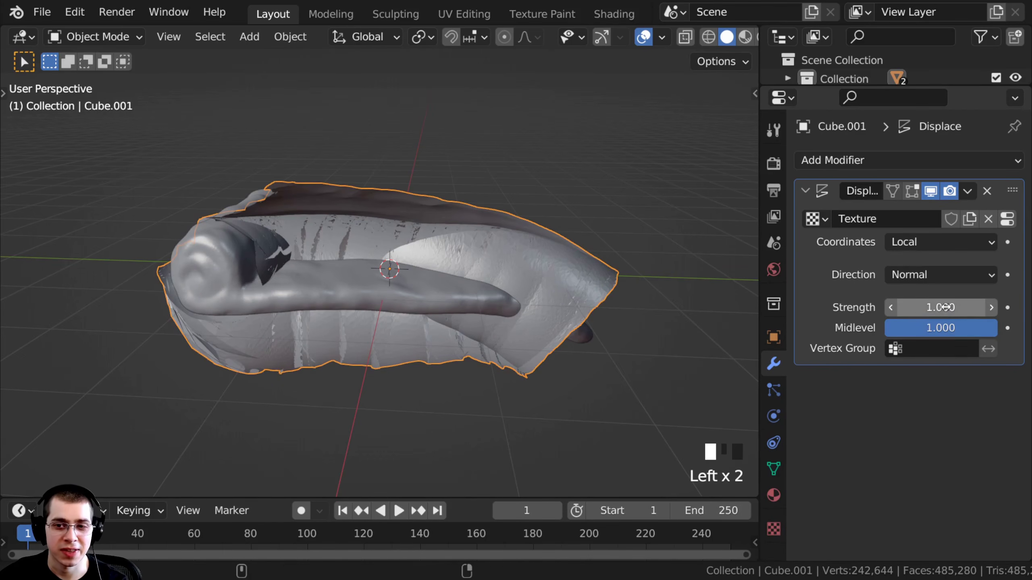
left_click_drag(941, 307, 806, 308, "shift")
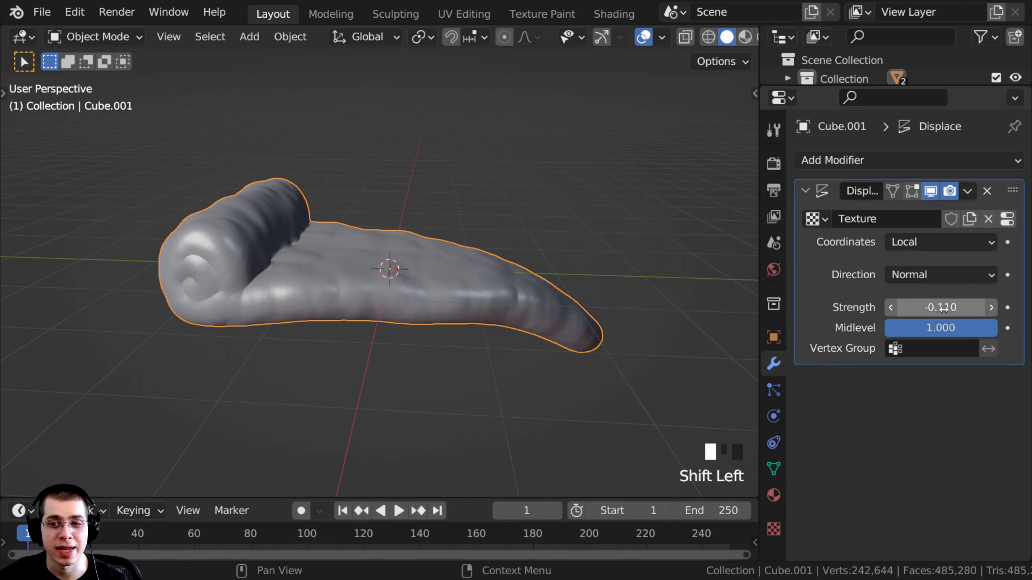
left_click_drag(917, 313, 952, 307, "shift")
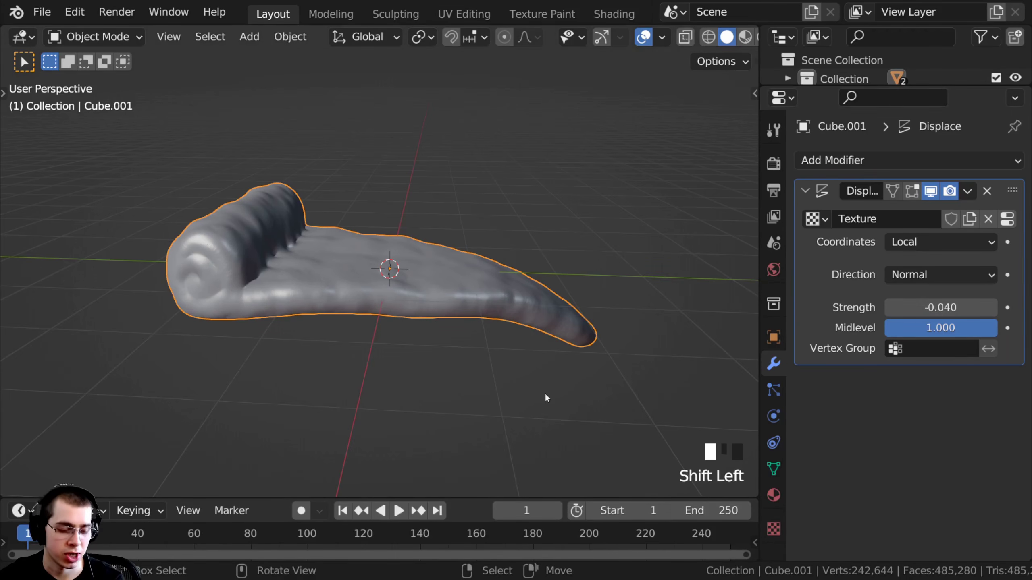
scroll(579, 344, "up", 2)
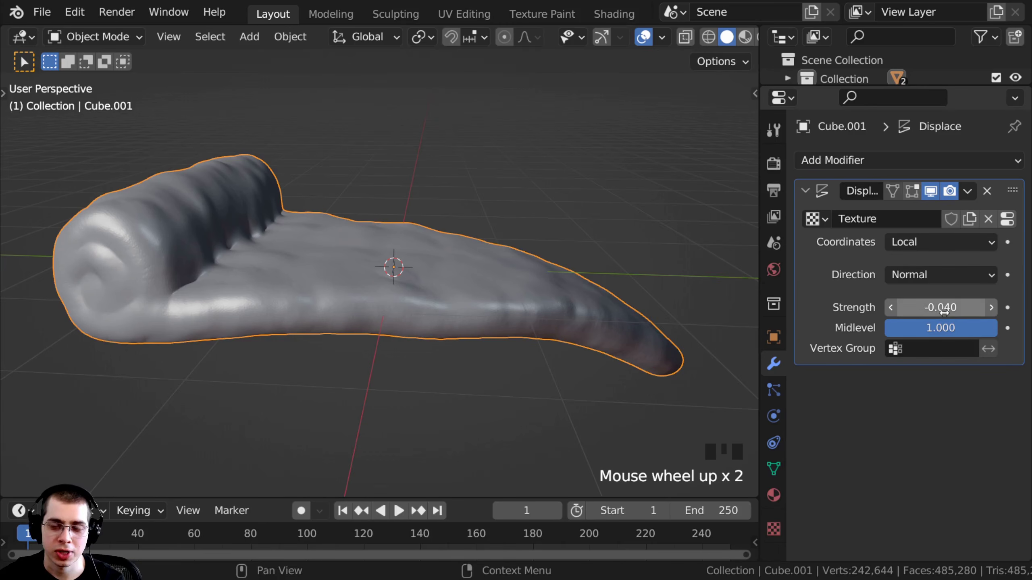
- Apply the Displace modifier on the duplicated pizza slice
mouse_move(941, 307)
left_mouse_down("shift")
mouse_move(924, 307)
mouse_move(961, 307)
mouse_move(941, 307)
left_mouse_up("shift")
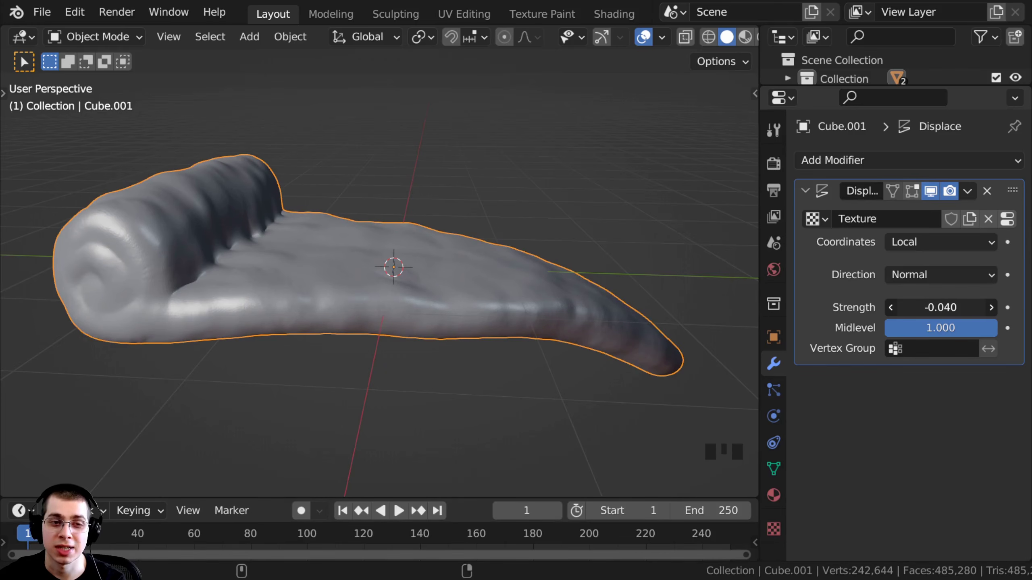
mouse_move(941, 308)
left_mouse_down("shift")
mouse_move(954, 307)
mouse_move(941, 308)
left_mouse_up("shift")
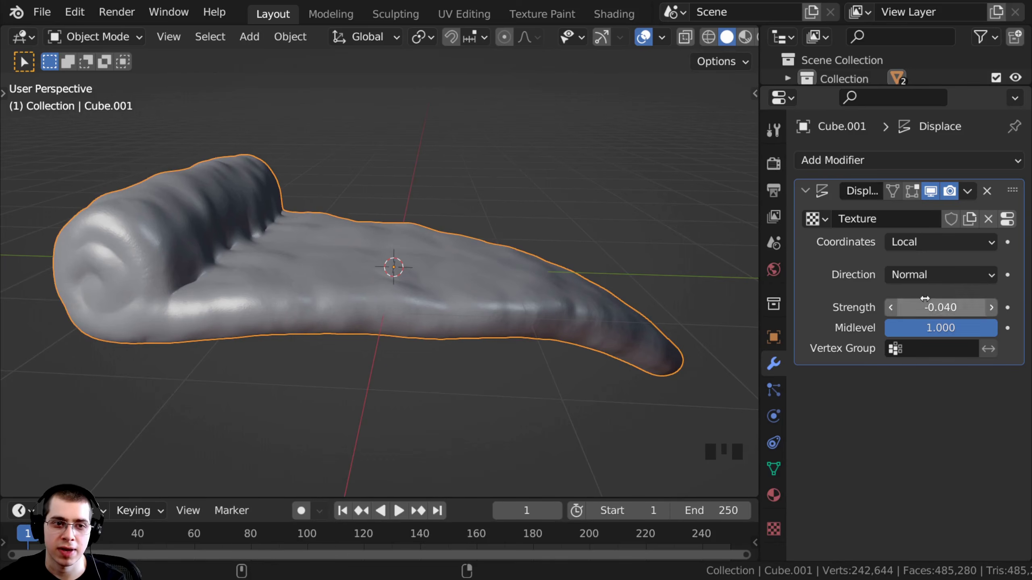
middle_click_drag(341, 224, 244, 303)
scroll(290, 262, "down", 2)
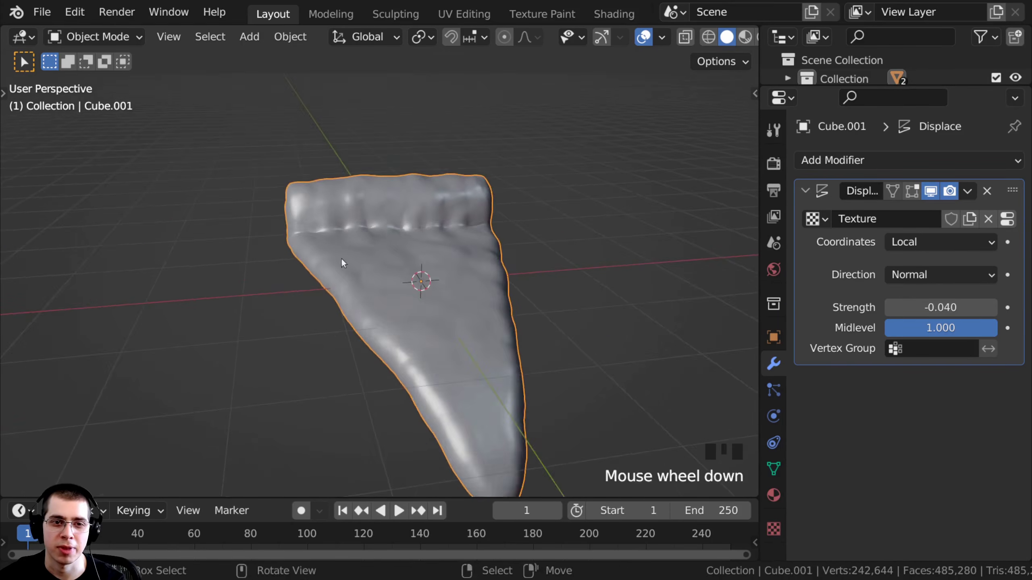
middle_click_drag(290, 263, 366, 196)
scroll(313, 295, "down", 1)
middle_click_drag(313, 295, 373, 316)
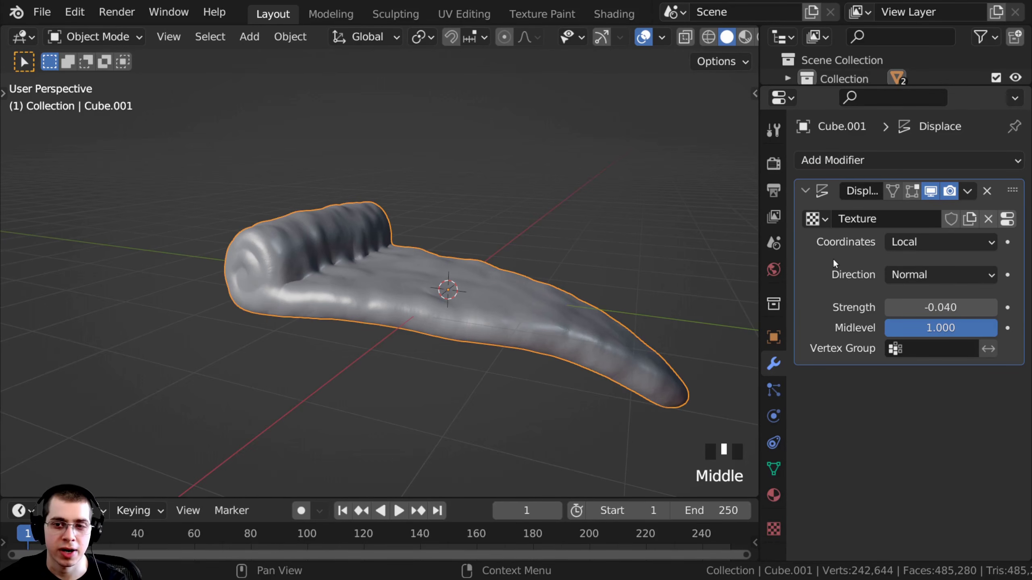
key("ctrl+a")
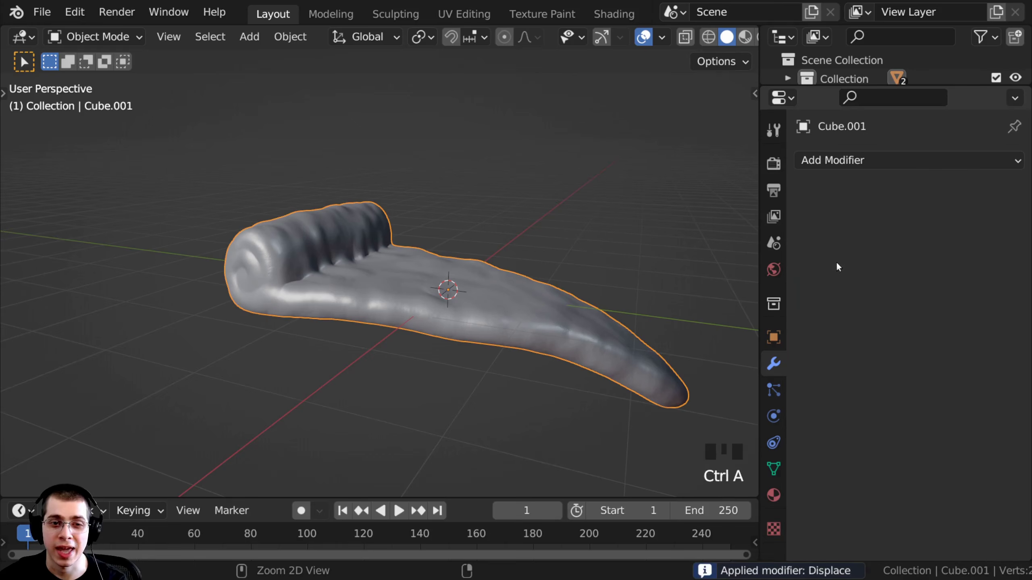
mouse_move(621, 227)
middle_mouse_down()
mouse_move(555, 273)
mouse_move(517, 237)
mouse_move(534, 223)
mouse_move(520, 310)
middle_mouse_up()
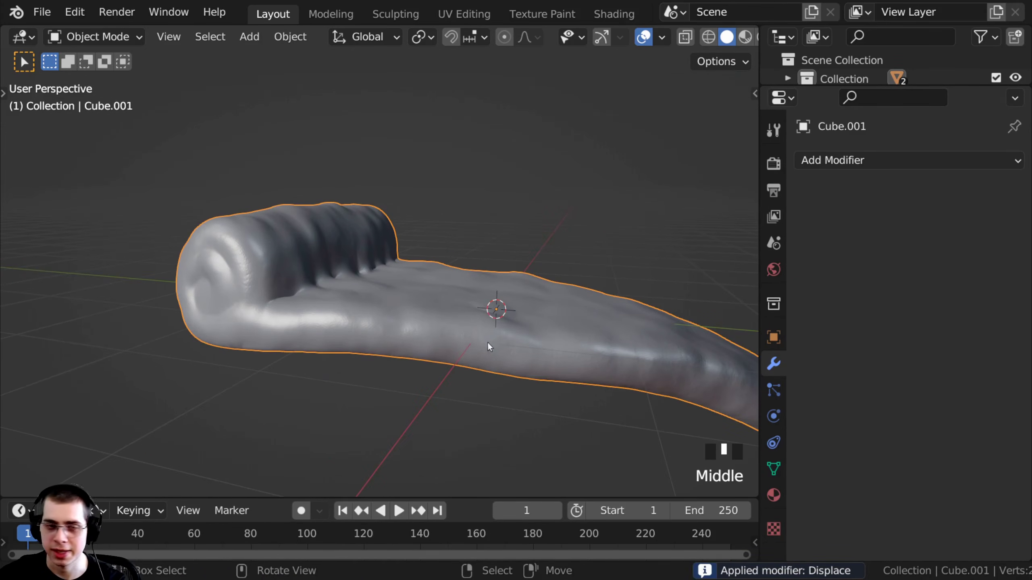
middle_click_drag(488, 346, 453, 381)
key("g")
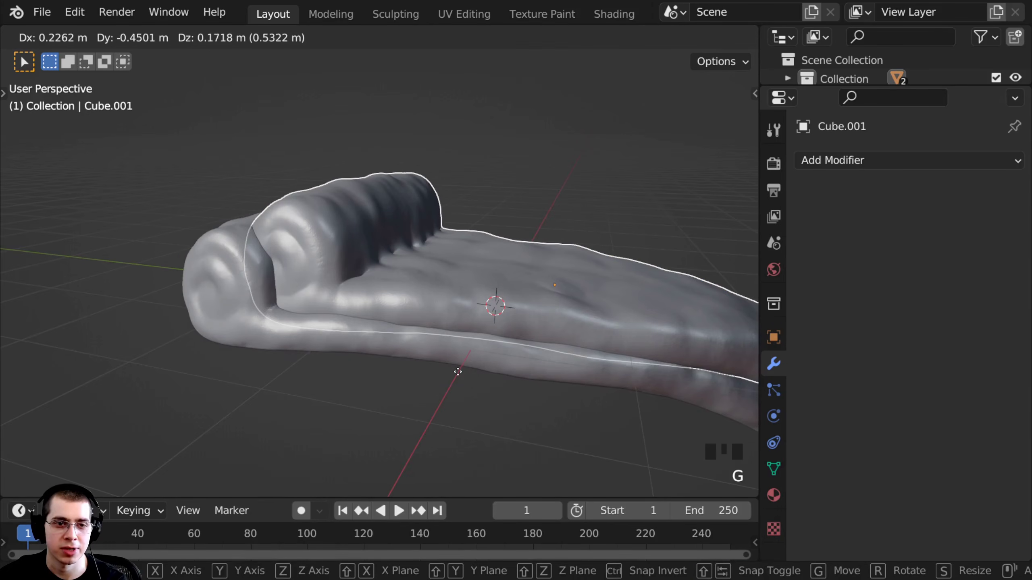
right_click(417, 371)
middle_click_drag(439, 261, 397, 283)
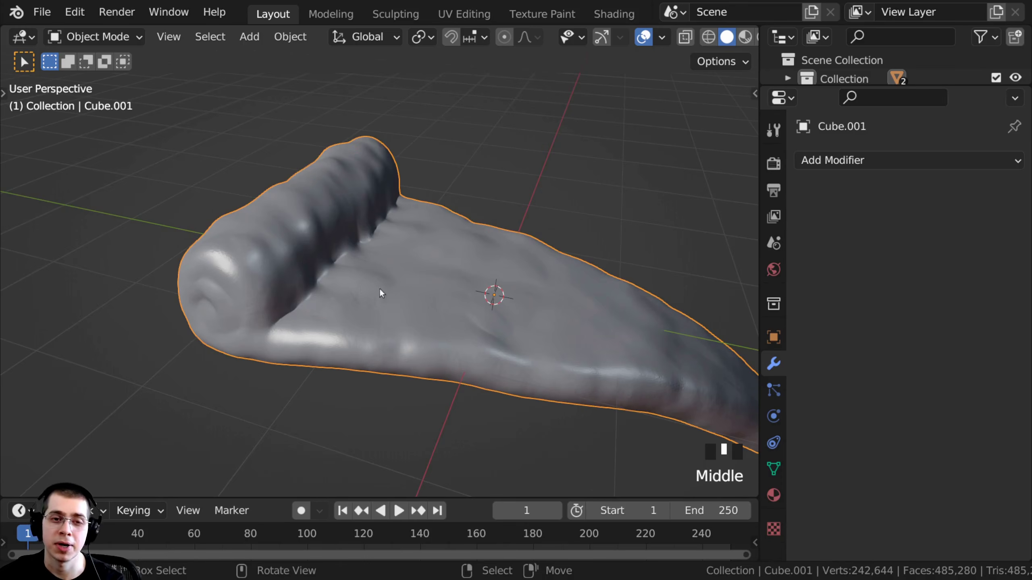
scroll(512, 230, "down", 2)
middle_click_drag(511, 231, 309, 205)
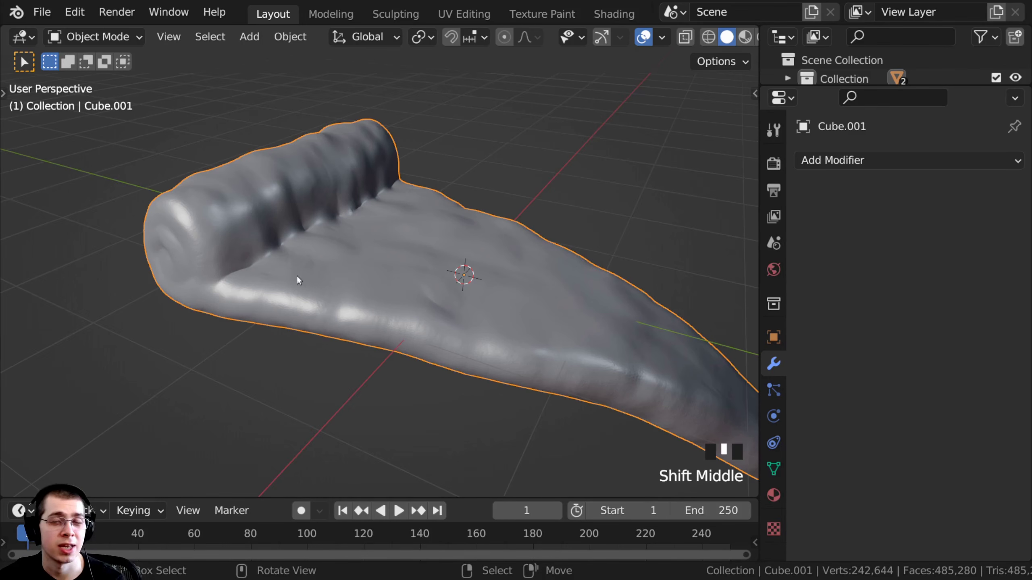
middle_click_drag(324, 330, 317, 231, "shift")
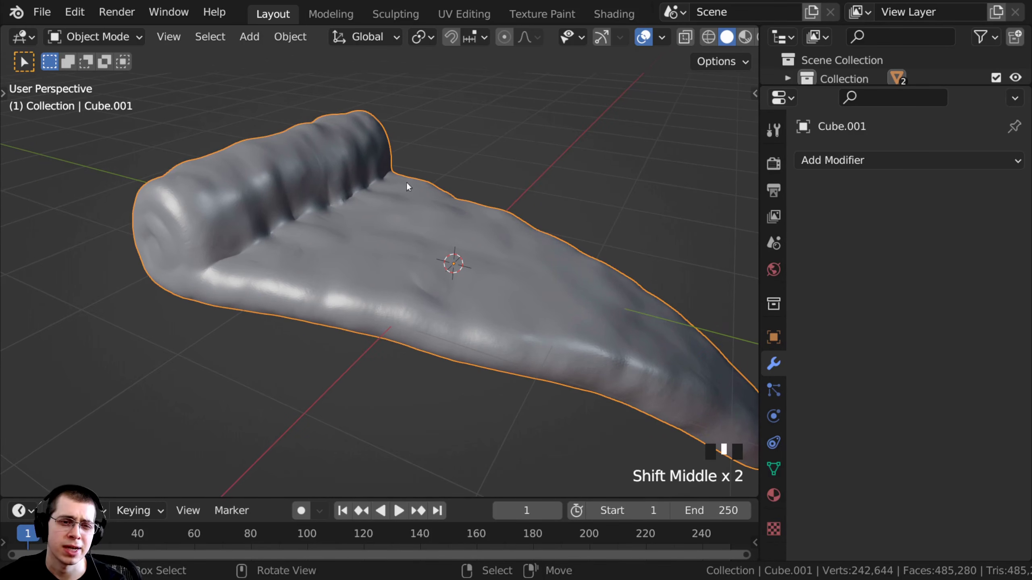
middle_click_drag(412, 188, 357, 185, "shift")
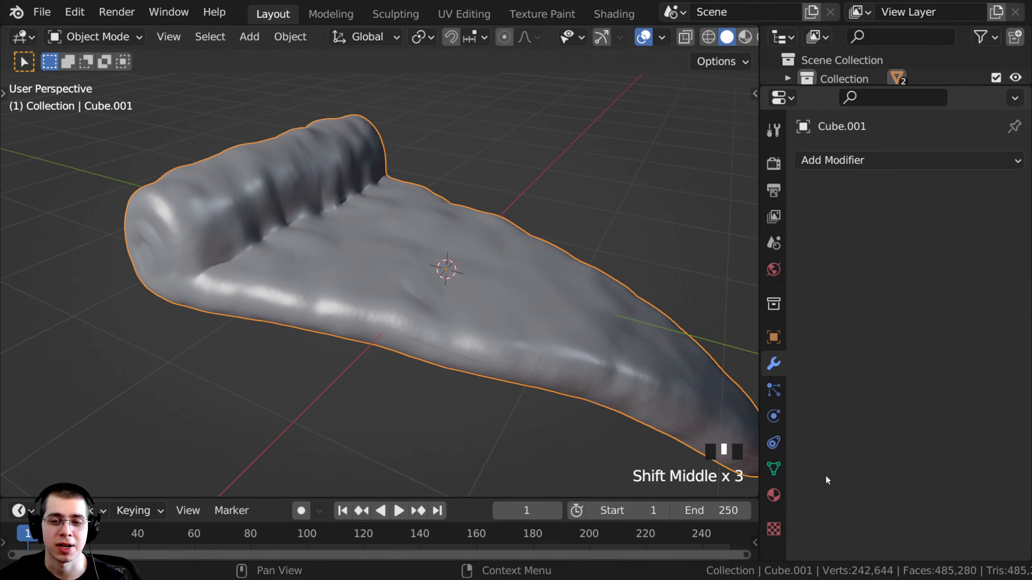
- Create a new material on the duplicated slice and name it Sauce
left_click(772, 496)
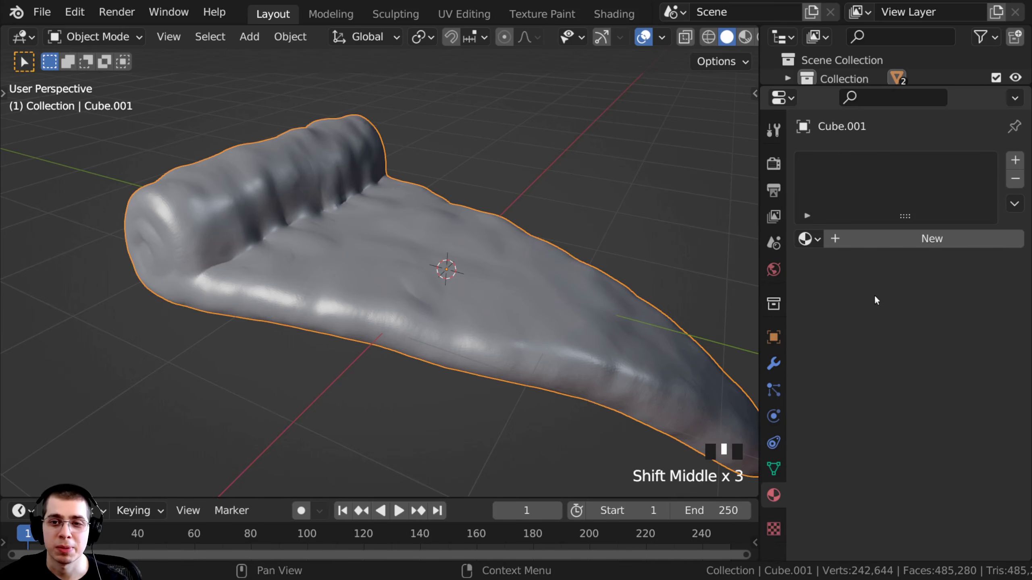
left_click(882, 238)
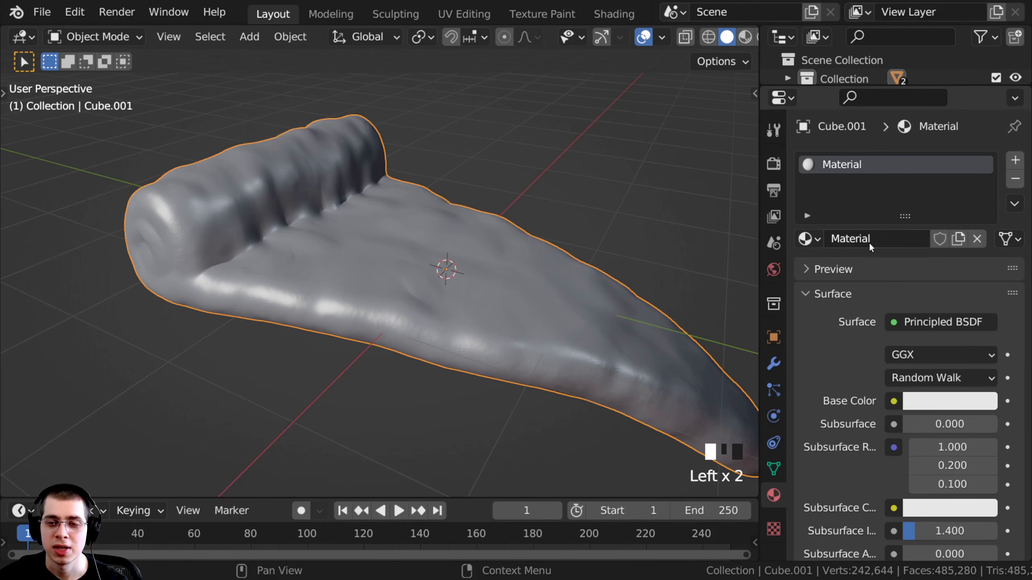
double_click(872, 238)
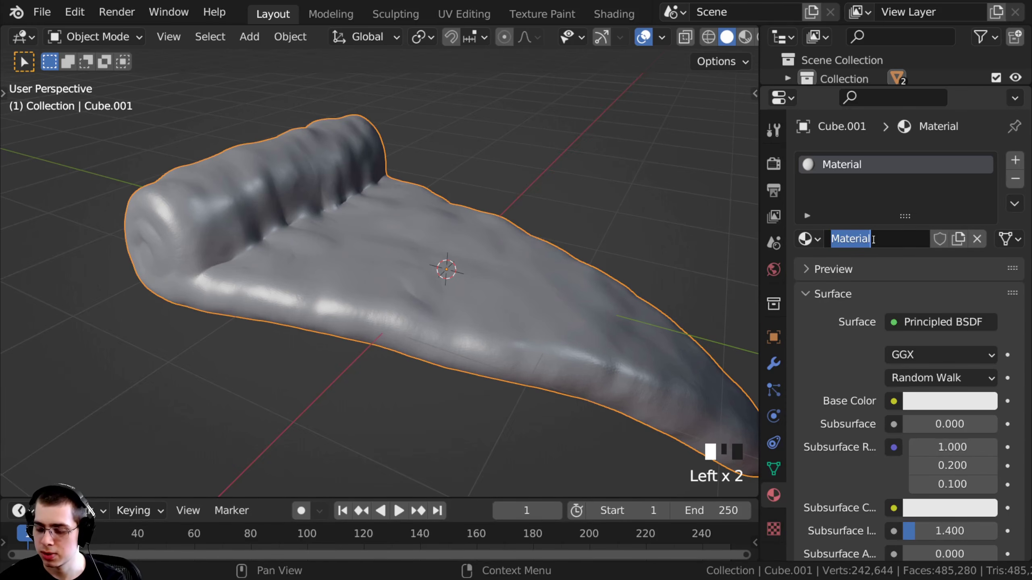
type("Sauce")
key("Return")
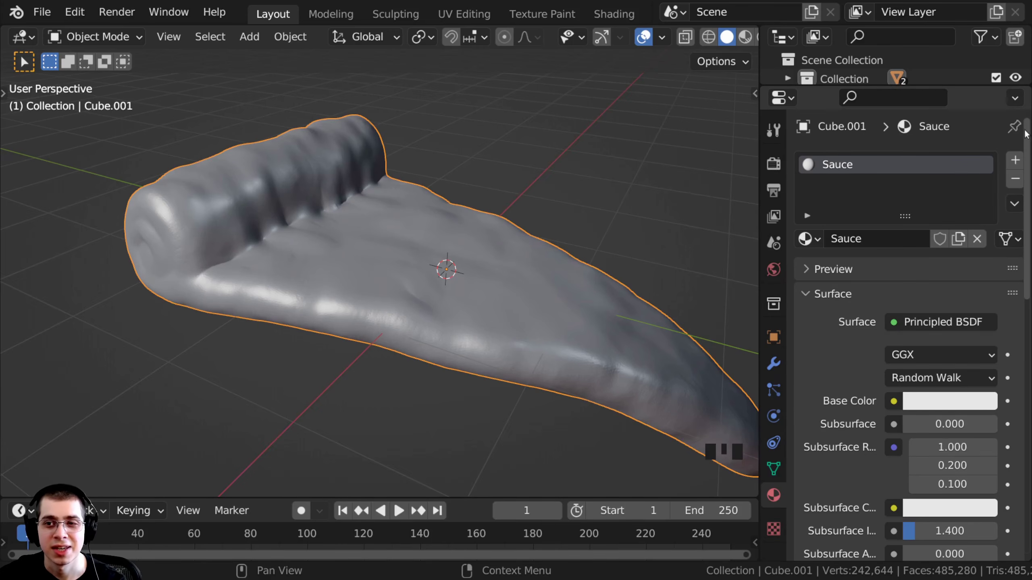
- Set the Sauce material's viewport display color to an orange-red
scroll(836, 138, "down", 8)
scroll(836, 138, "up", 2)
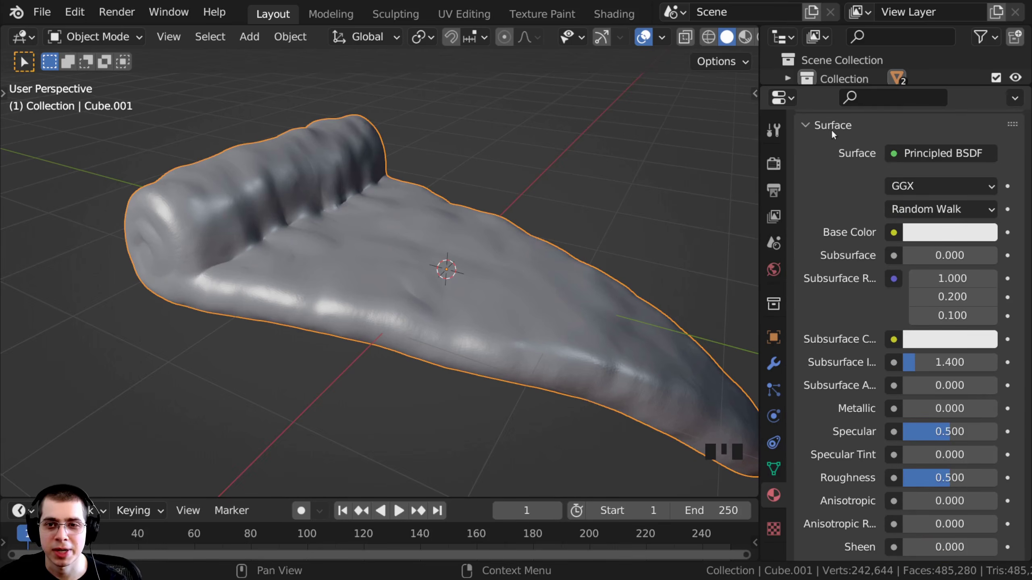
left_click(803, 127)
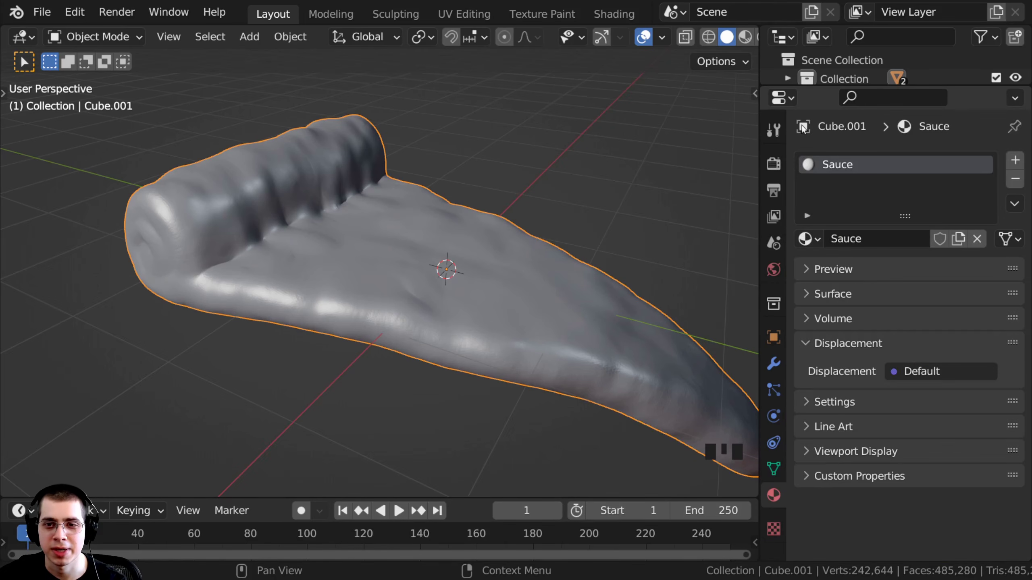
left_click(803, 452)
scroll(874, 431, "down", 4)
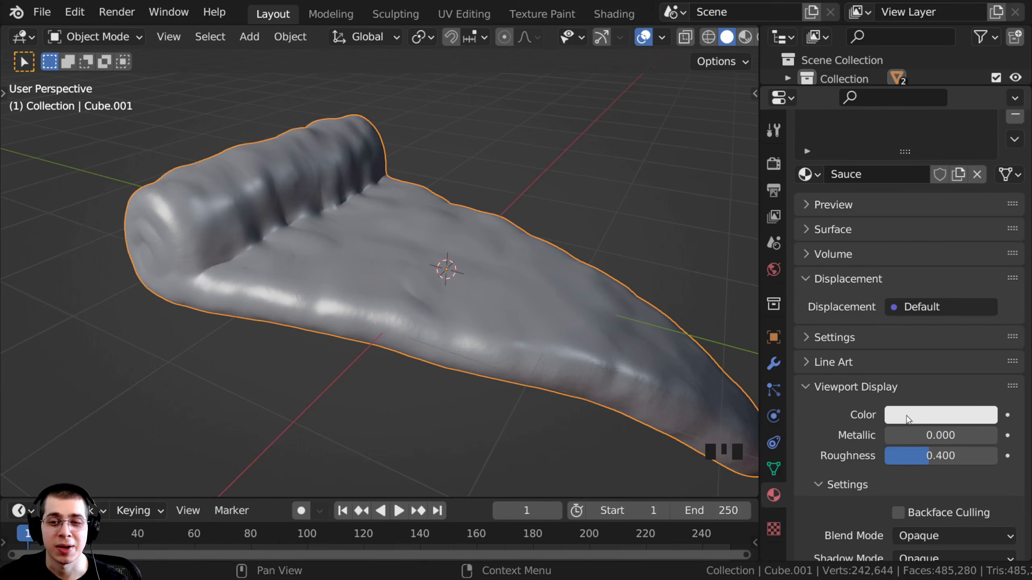
left_click(908, 416)
left_click_drag(900, 211, 890, 263)
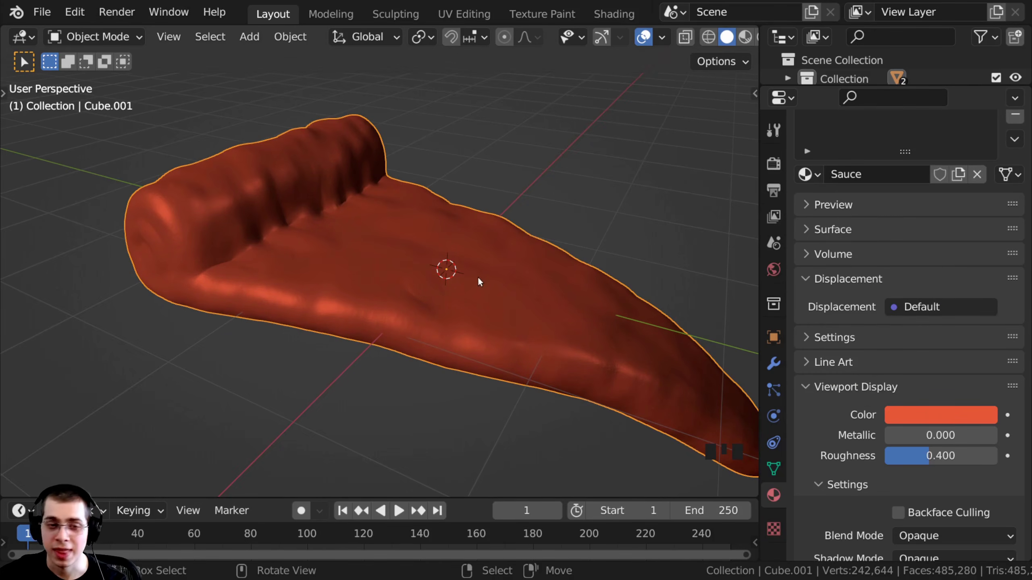
- Hide the sauce slice, then give the original slice a new material named Crust
middle_click_drag(479, 282, 478, 277)
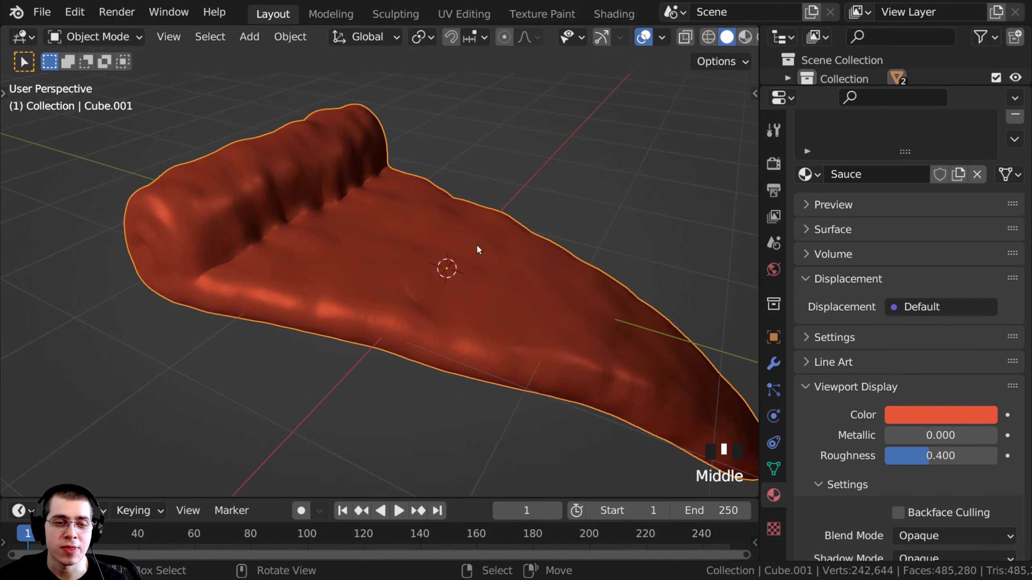
key("h")
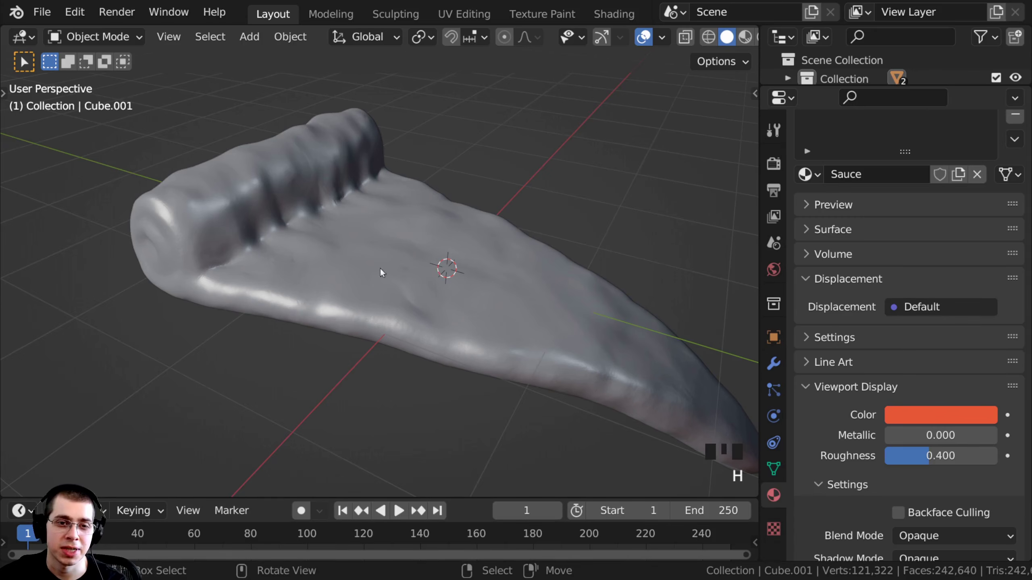
right_click(375, 242)
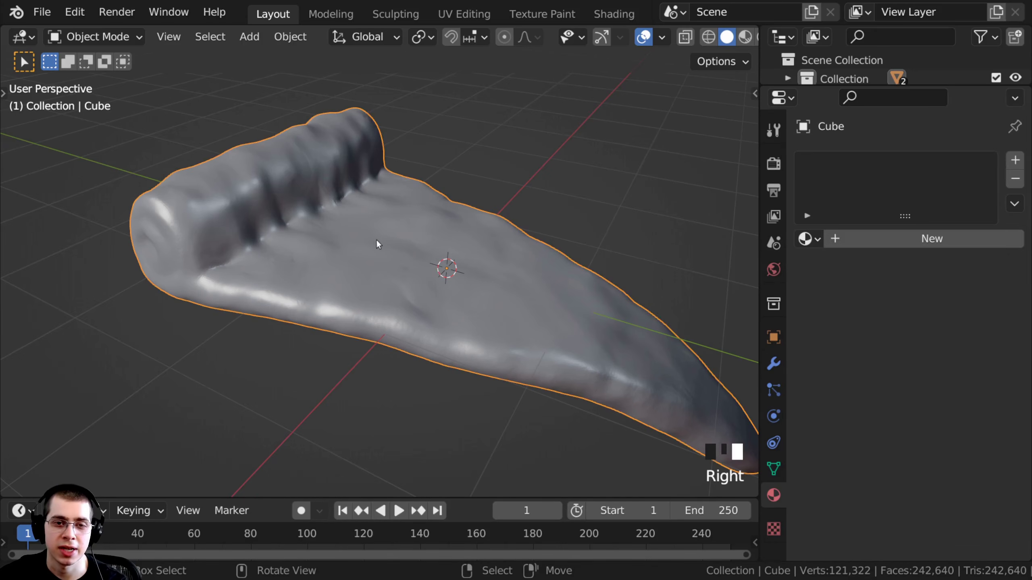
left_click(892, 238)
left_click(868, 238)
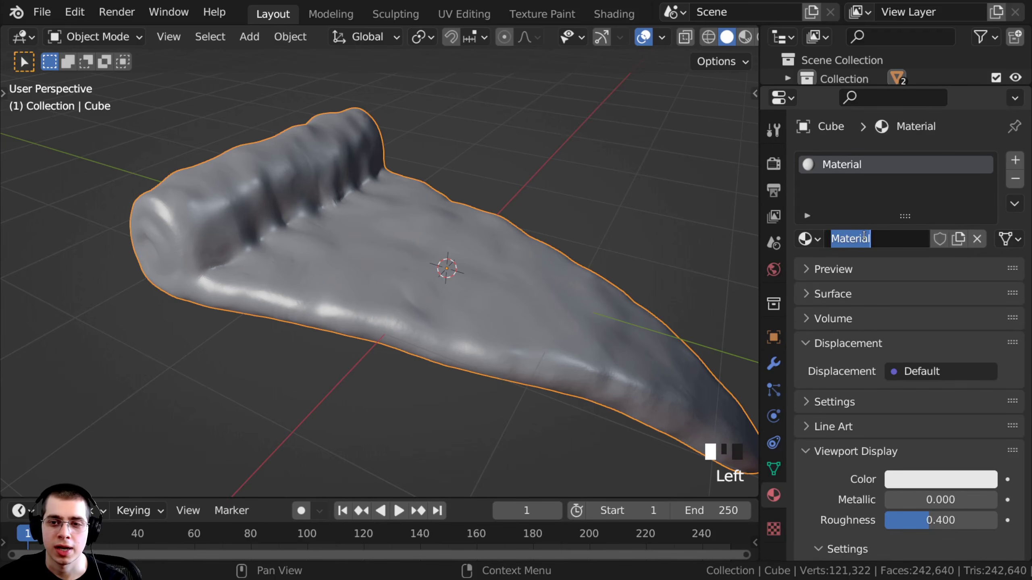
type("Crust")
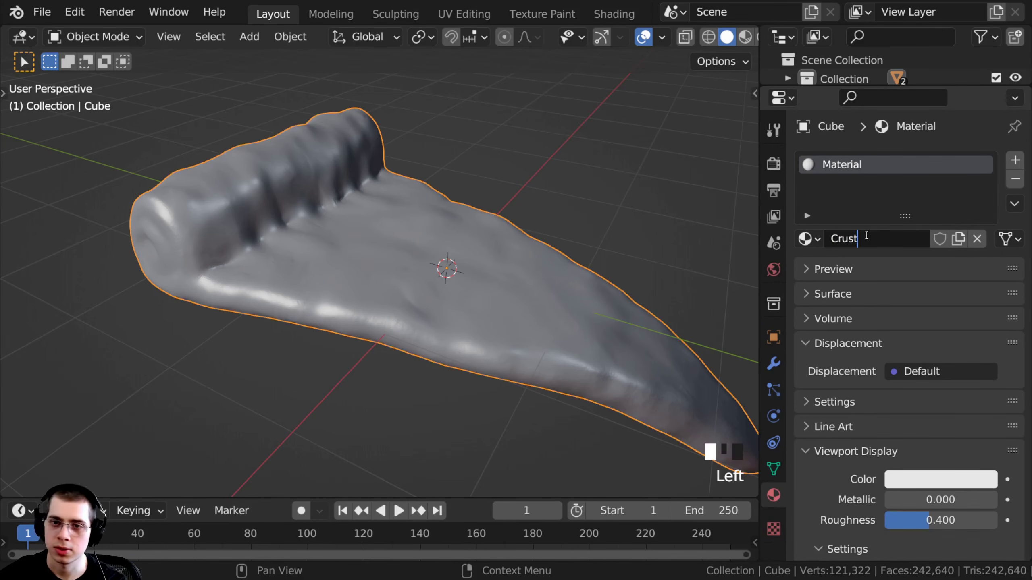
key("Return")
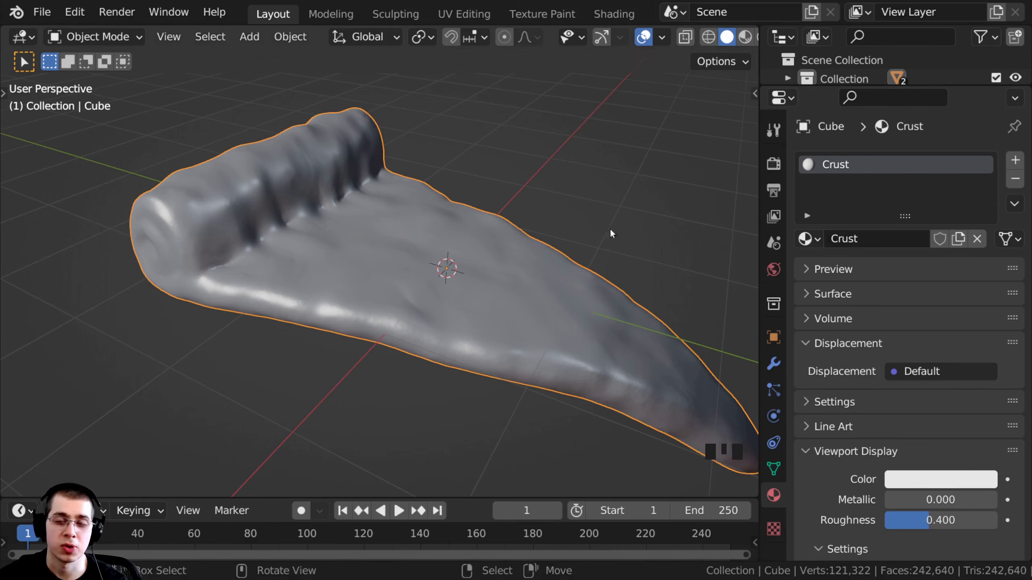
- Set the Crust material's viewport display color to a slightly darkened golden tan
left_click(951, 483)
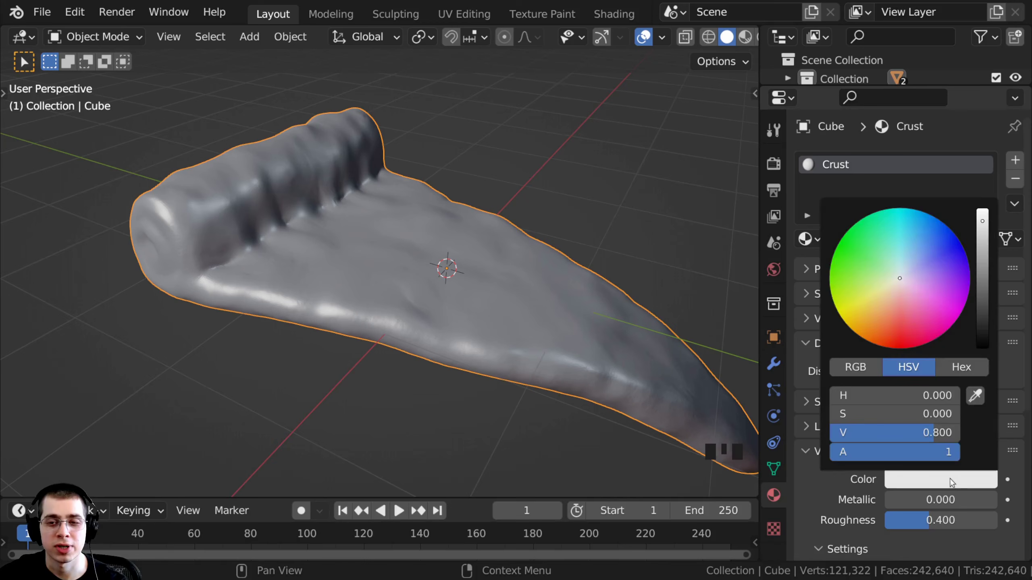
left_click_drag(887, 284, 878, 304)
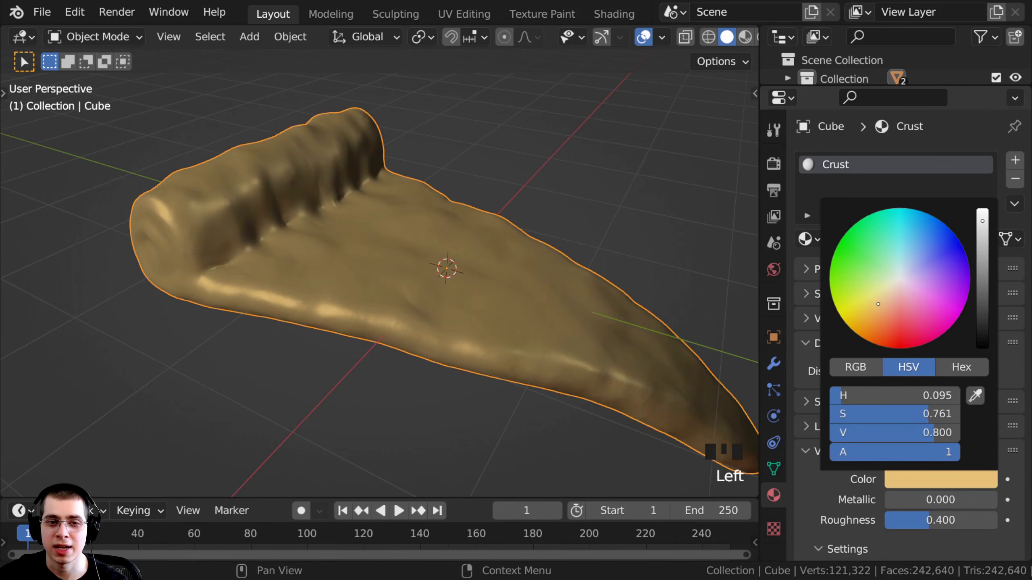
left_click_drag(983, 221, 983, 233)
left_click_drag(878, 305, 879, 313)
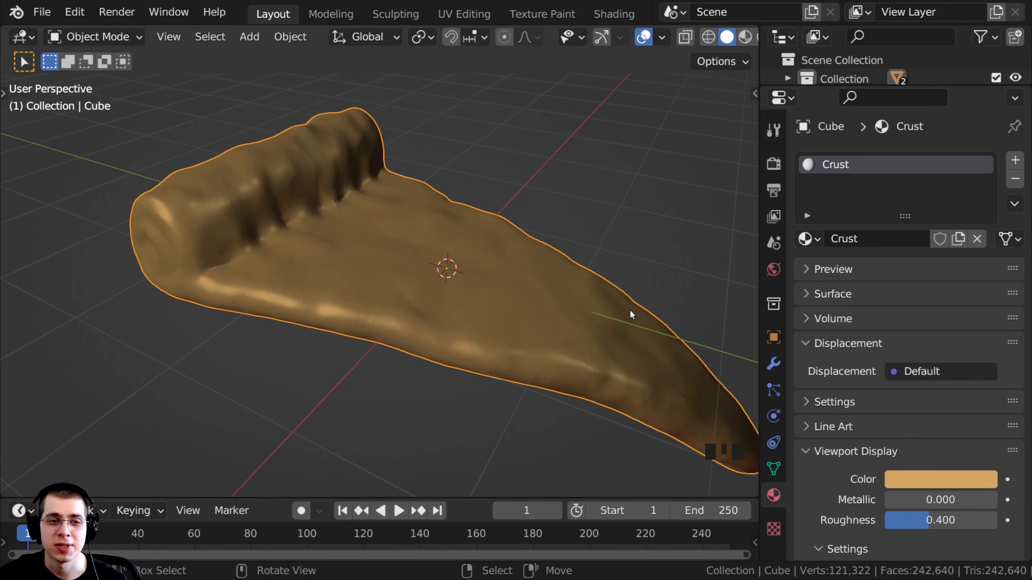
- Unhide the sauce slice and make it the only selected object
middle_click_drag(651, 323, 468, 202)
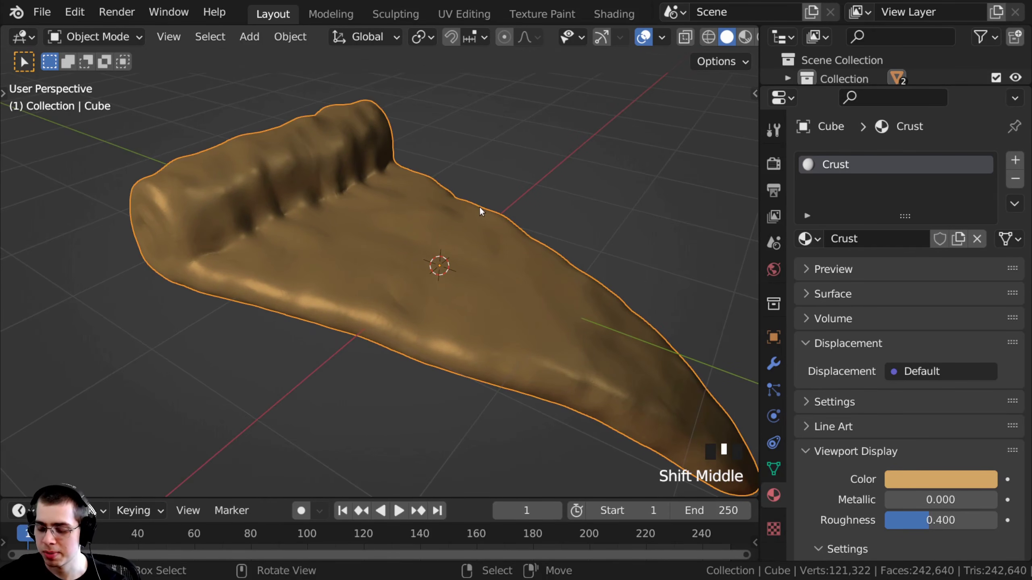
key("alt+h")
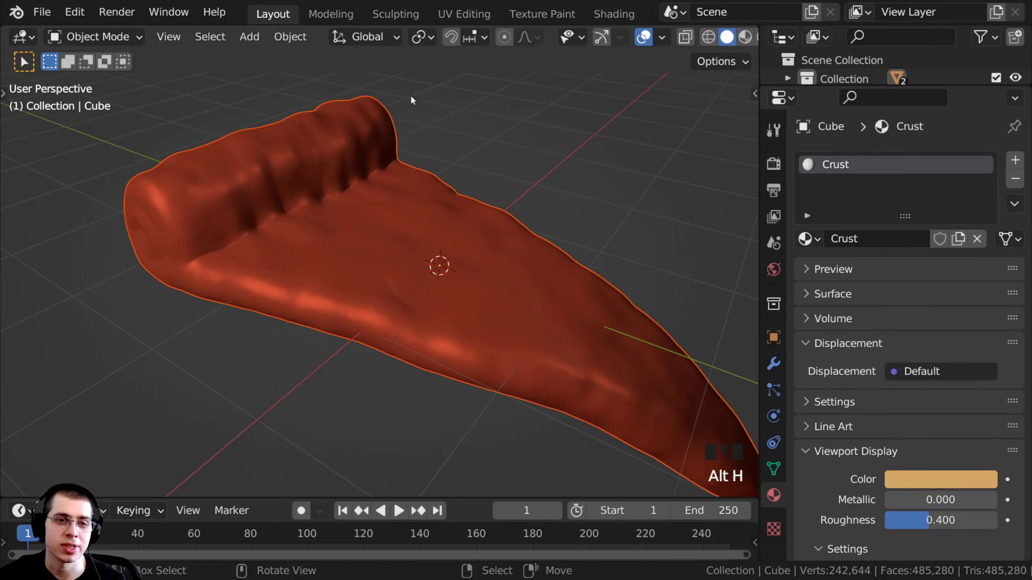
middle_click_drag(356, 212, 343, 136, "shift")
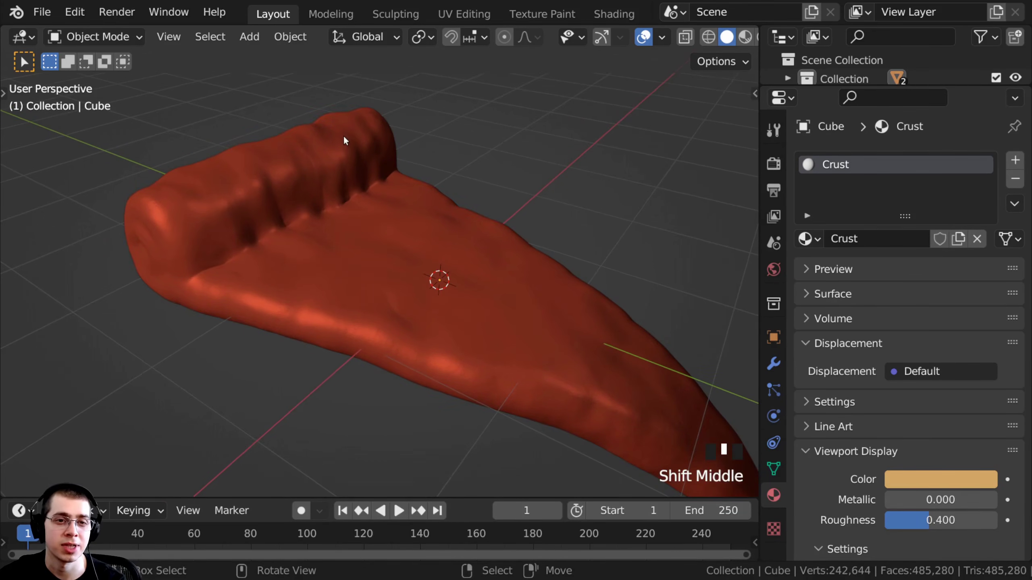
right_click(332, 135)
middle_click_drag(228, 224, 323, 155, "shift")
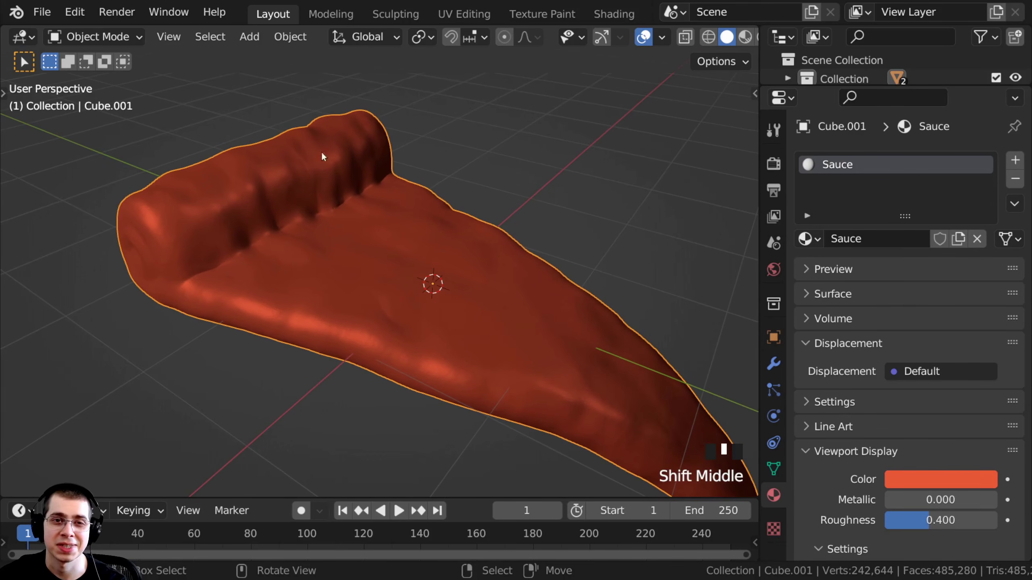
- Switch to the Sculpting workspace and change the viewport MatCap to the glossy grey-violet sphere
left_click(387, 17)
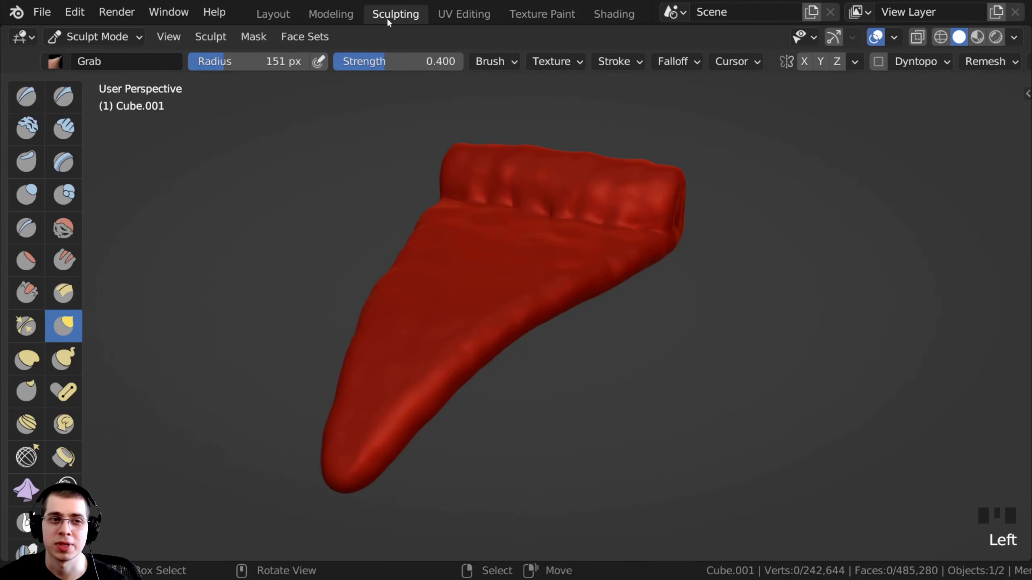
mouse_move(426, 299)
middle_mouse_down("shift")
mouse_move(542, 300)
mouse_move(544, 237)
middle_mouse_up("shift")
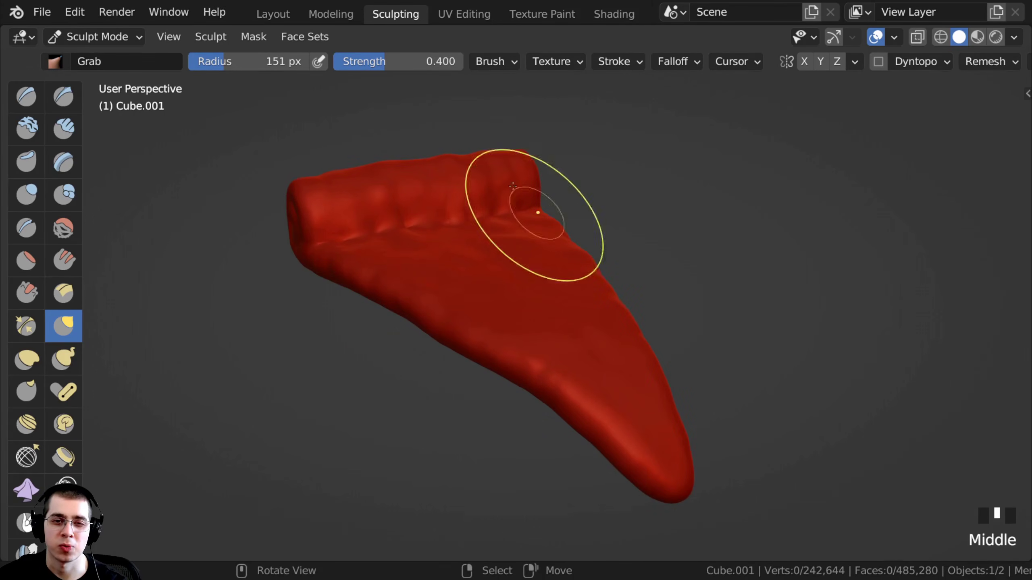
left_click(1015, 38)
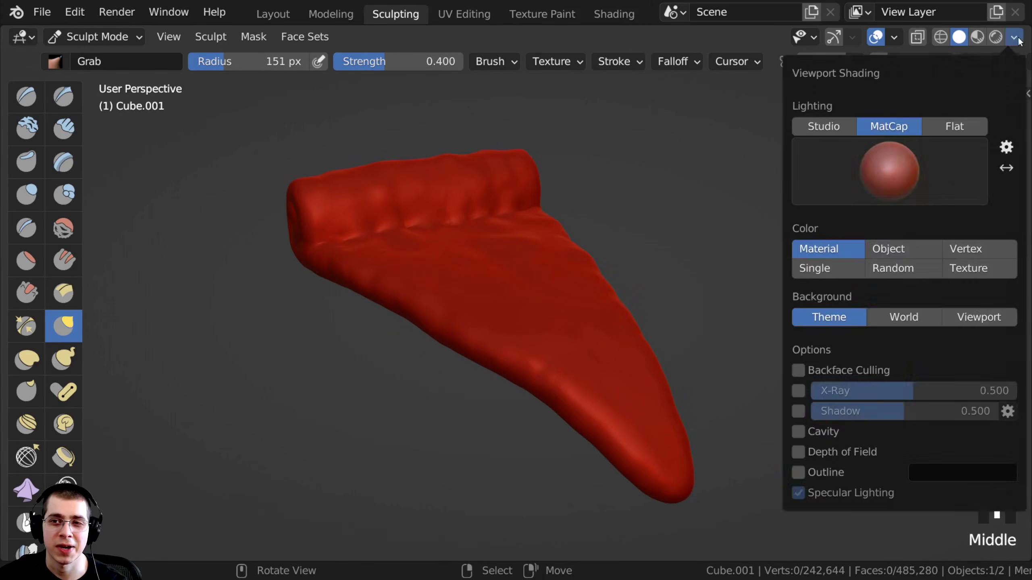
left_click(864, 168)
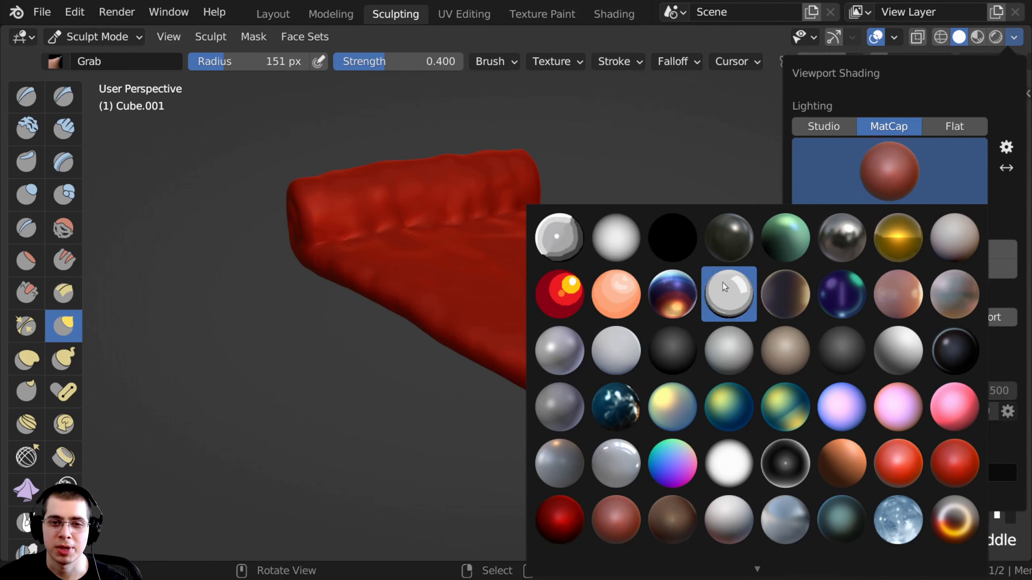
left_click(550, 350)
middle_click_drag(623, 206, 639, 222, "shift")
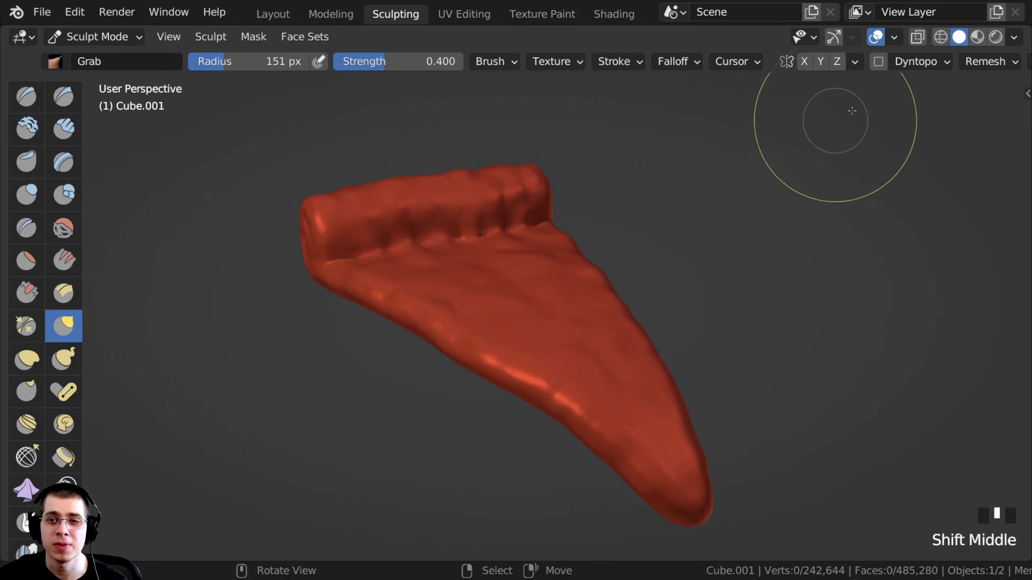
- Switch the viewport lighting from MatCap to Studio and use the first studio light preset
left_click(1015, 37)
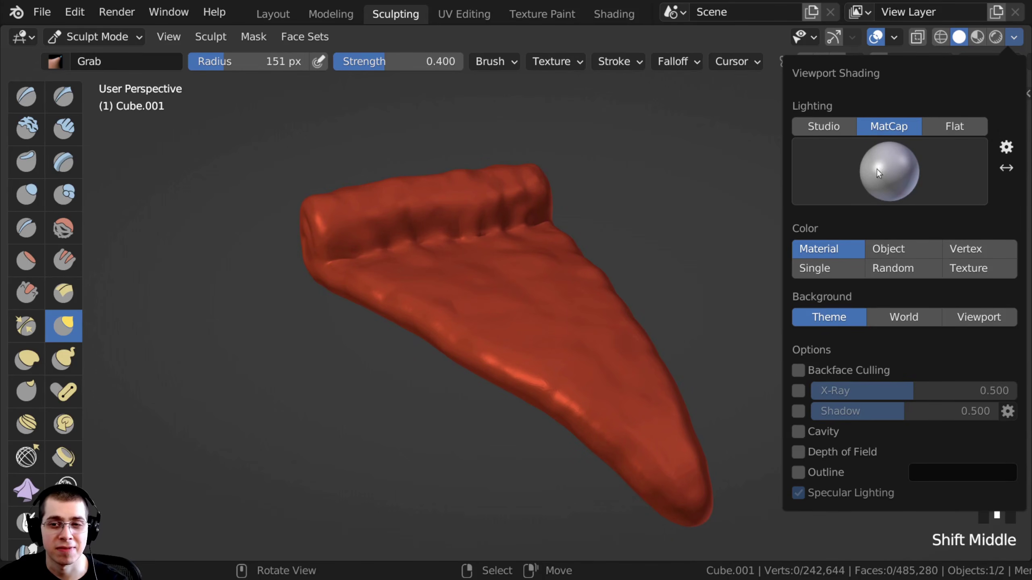
left_click(810, 126)
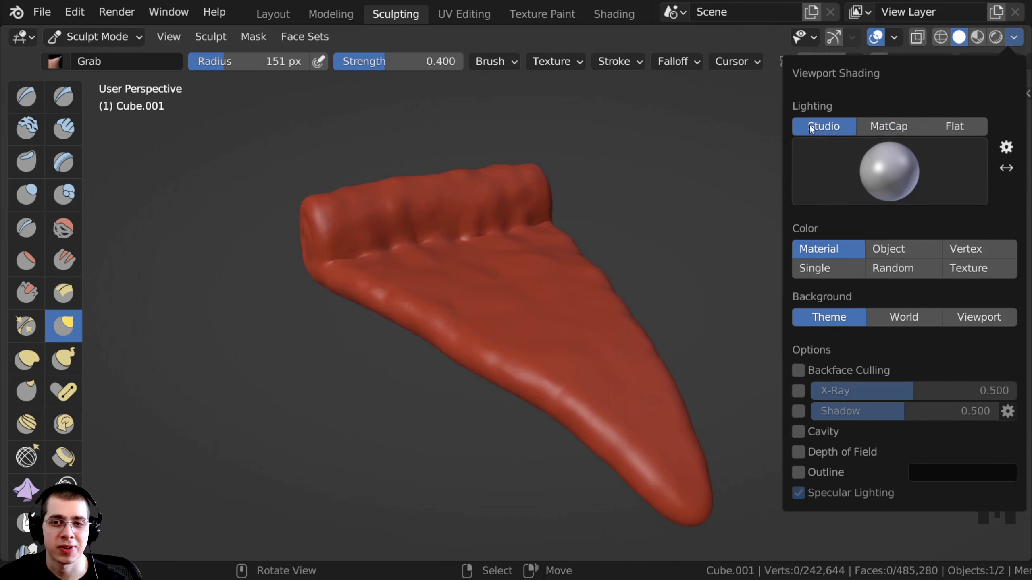
left_click(888, 195)
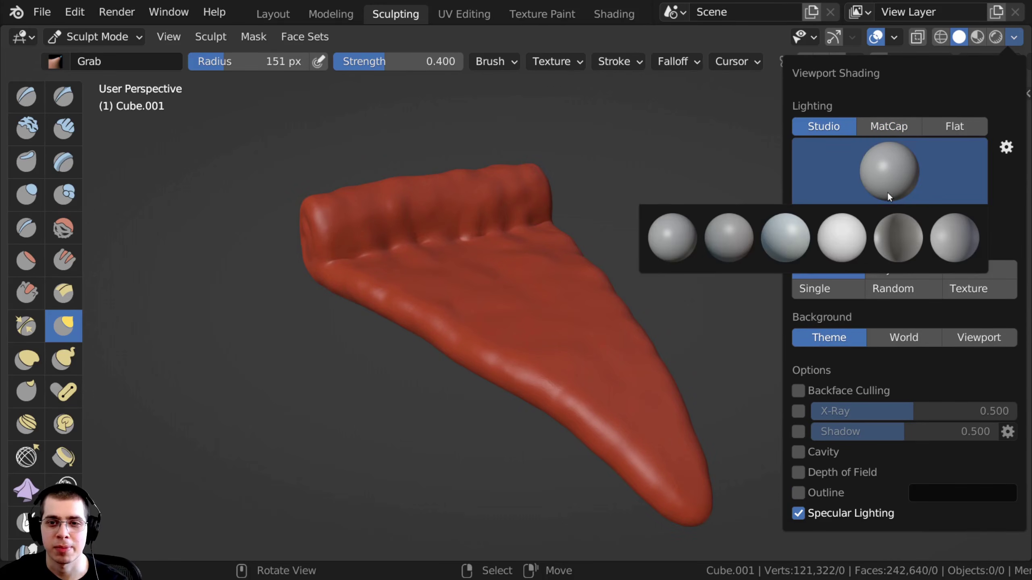
left_click(668, 244)
left_click(1014, 37)
left_click(897, 156)
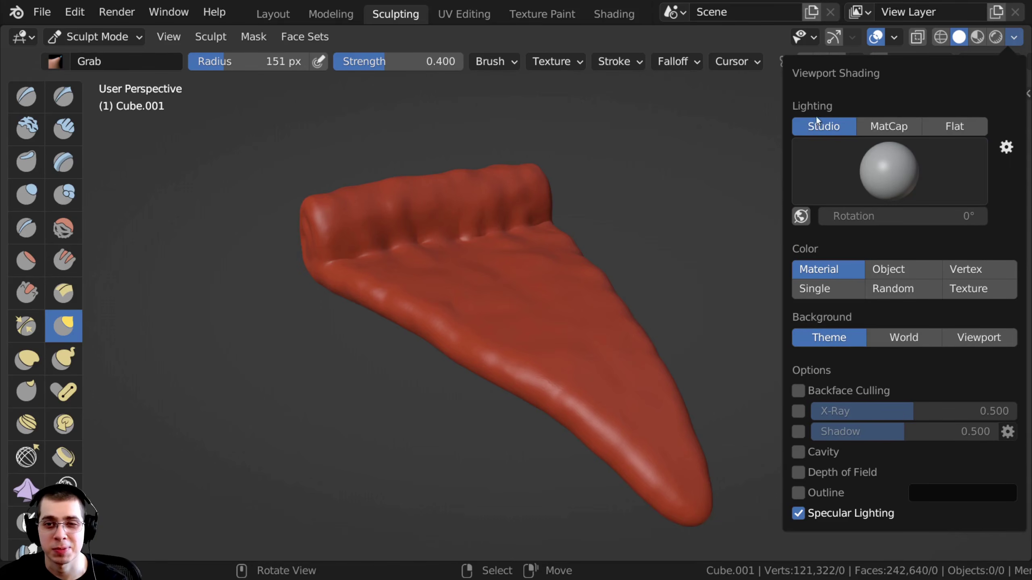
left_click(855, 164)
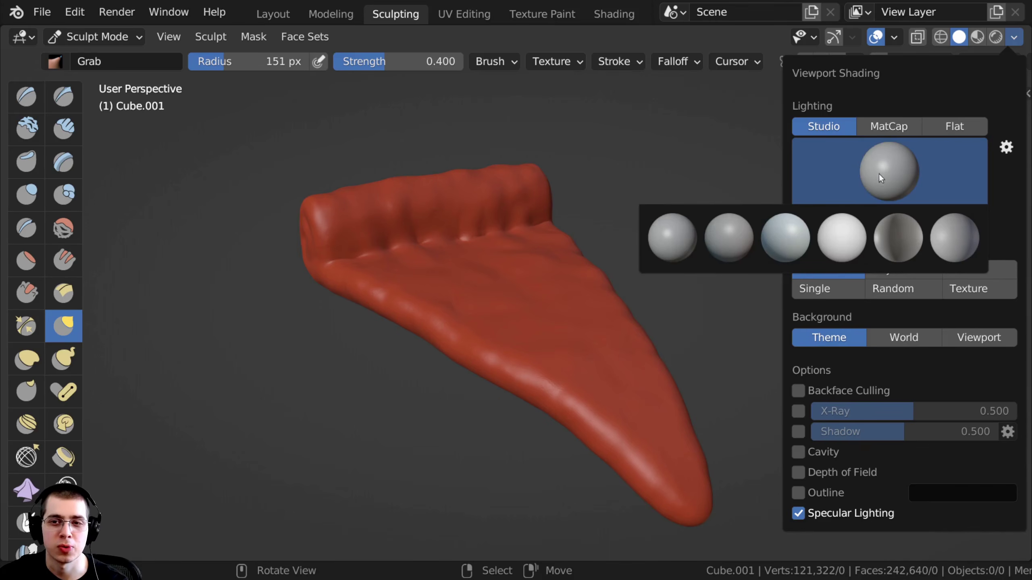
- Carve an opening in the sauce layer at the end of the crust roll with the inverted Clay Strips brush
left_click(61, 129)
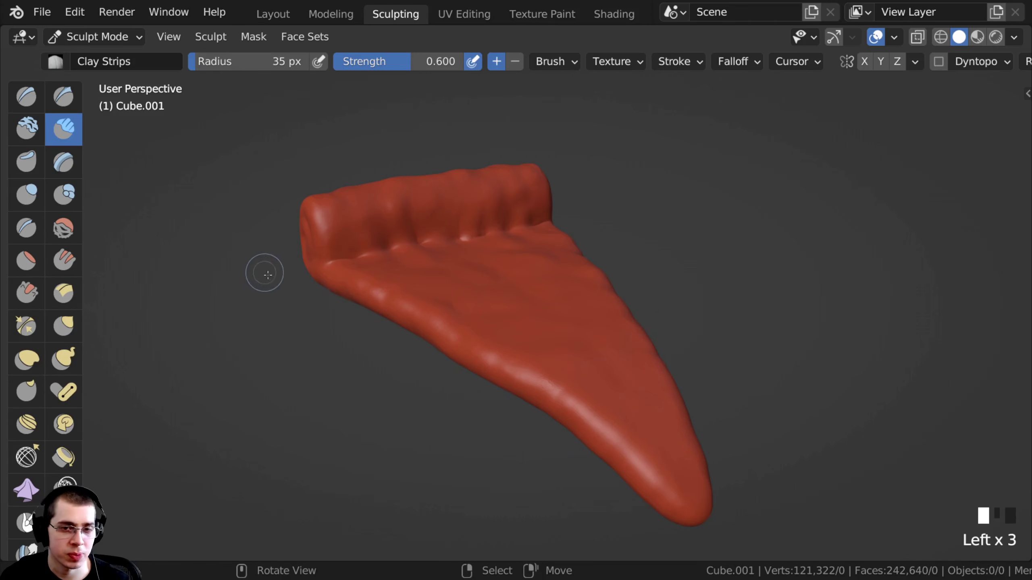
mouse_move(296, 289)
middle_mouse_down("shift")
mouse_move(502, 369)
mouse_move(495, 270)
middle_mouse_up("shift")
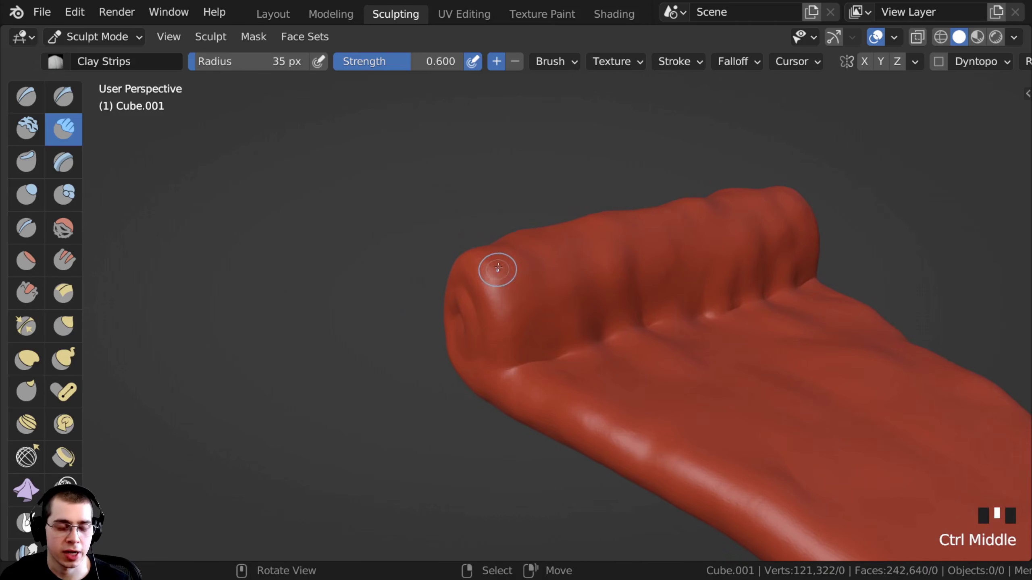
left_click(512, 270, "ctrl")
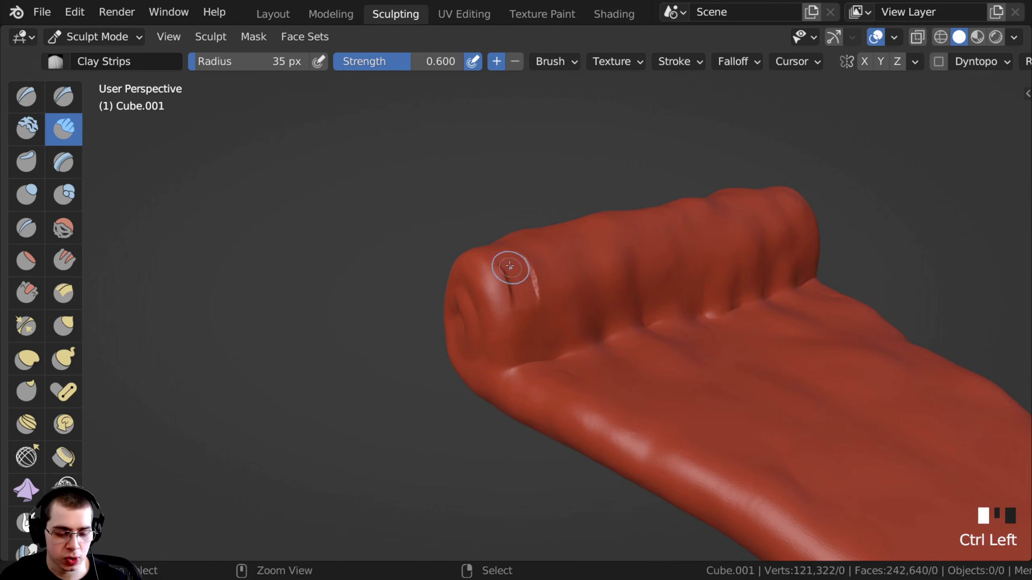
left_click_drag(511, 270, 509, 276, "ctrl")
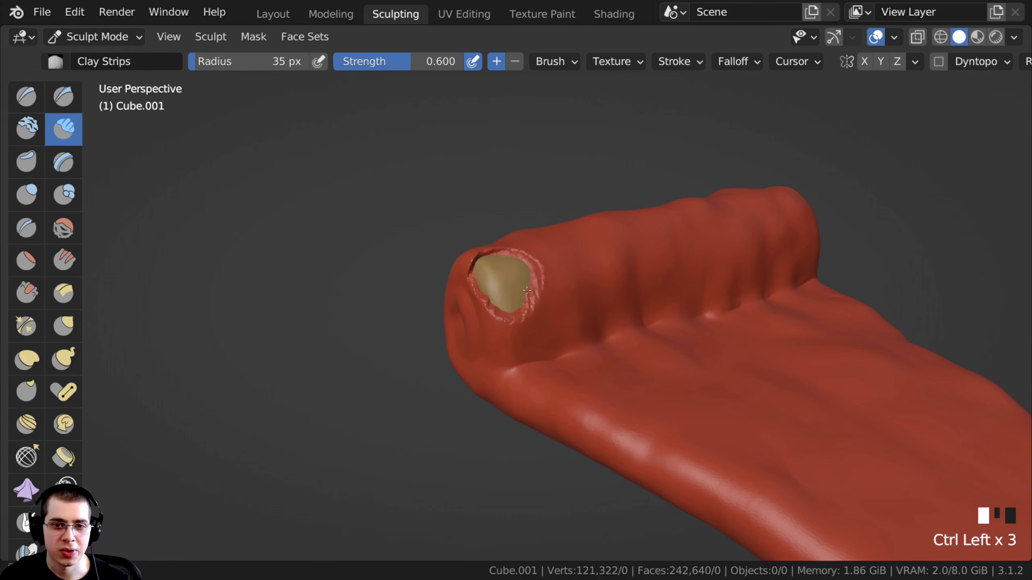
left_click_drag(478, 315, 502, 316, "ctrl")
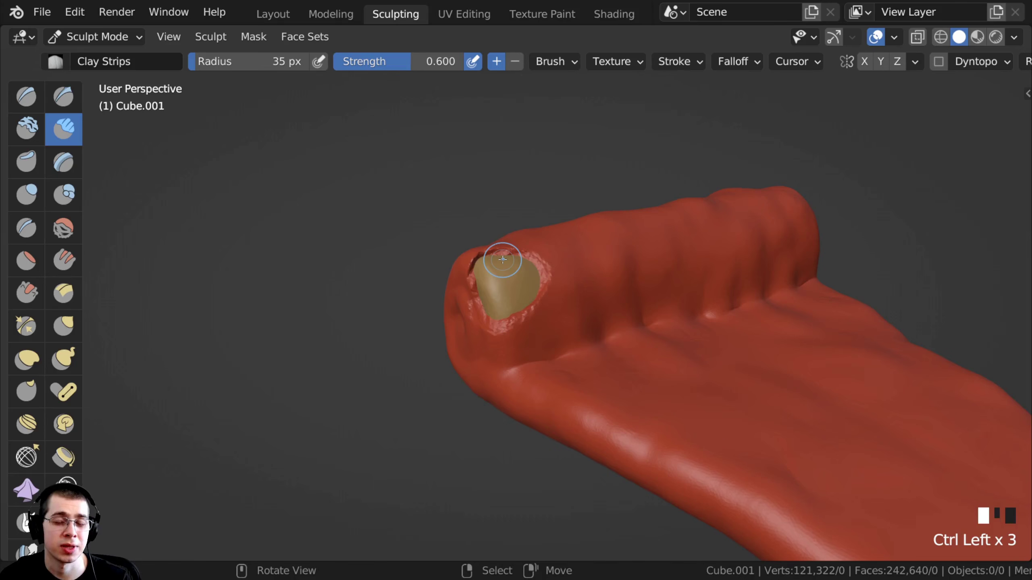
middle_click_drag(483, 248, 480, 240)
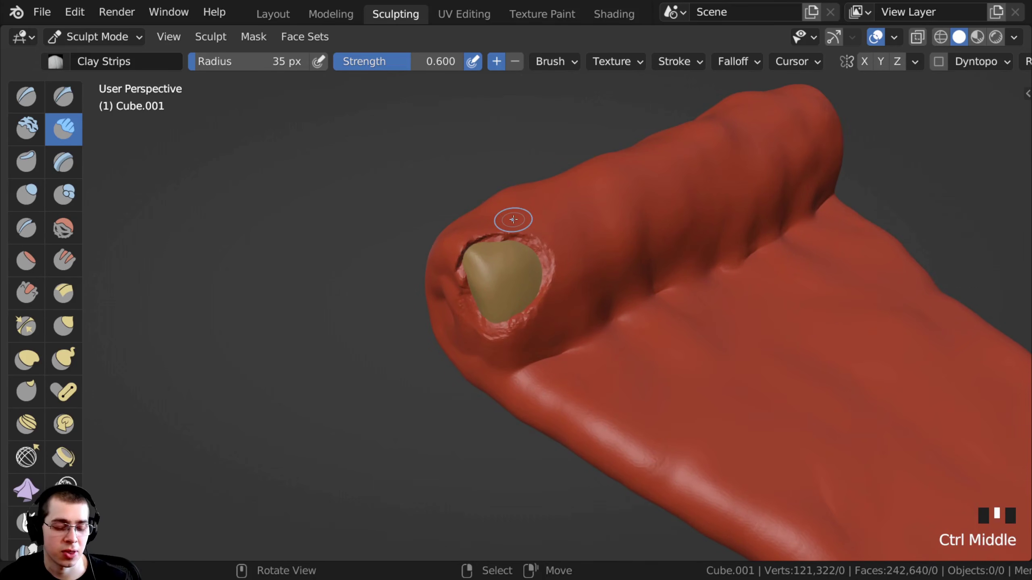
left_click_drag(553, 221, 518, 253, "ctrl")
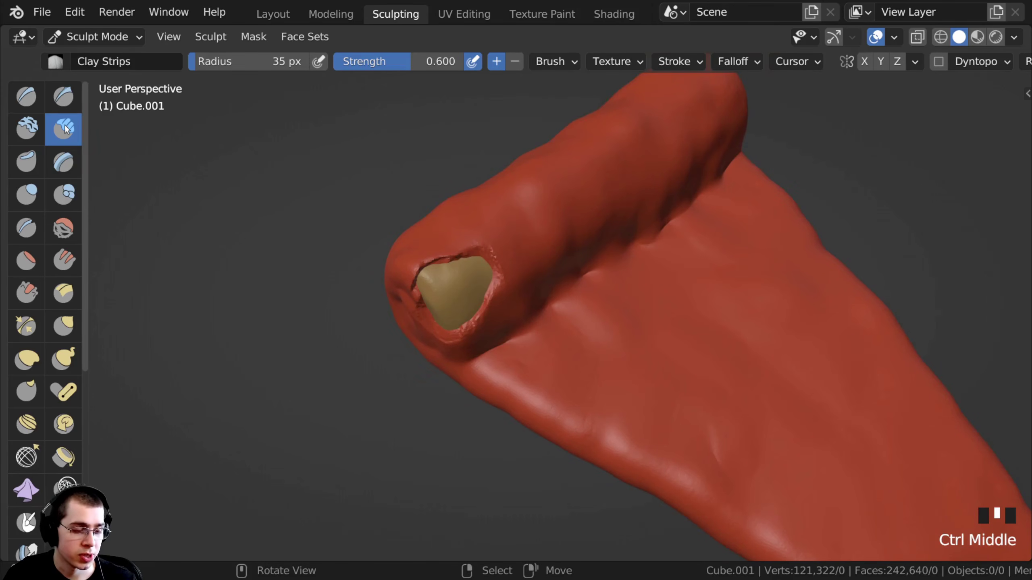
- Carve the sauce off the top and end face of the crust roll with inverted Clay Strips strokes
left_click_drag(491, 219, 431, 269, "ctrl")
middle_click_drag(426, 275, 465, 271)
left_click_drag(445, 289, 400, 335, "ctrl")
mouse_move(399, 342)
middle_mouse_down()
mouse_move(419, 398)
mouse_move(435, 292)
middle_mouse_up()
left_click_drag(443, 248, 459, 289, "ctrl")
middle_click_drag(460, 292, 447, 224)
mouse_move(434, 224)
left_mouse_down("ctrl")
mouse_move(430, 268)
mouse_move(444, 300)
mouse_move(474, 280)
mouse_move(471, 309)
left_mouse_up("ctrl")
mouse_move(467, 313)
middle_mouse_down()
mouse_move(464, 303)
mouse_move(496, 307)
middle_mouse_up()
left_click_drag(429, 228, 410, 289, "ctrl")
mouse_move(409, 296)
middle_mouse_down()
mouse_move(434, 348)
mouse_move(419, 227)
middle_mouse_up()
mouse_move(418, 227)
left_mouse_down("ctrl")
mouse_move(432, 263)
mouse_move(399, 302)
mouse_move(392, 294)
left_mouse_up("ctrl")
middle_click_drag(425, 402, 467, 345)
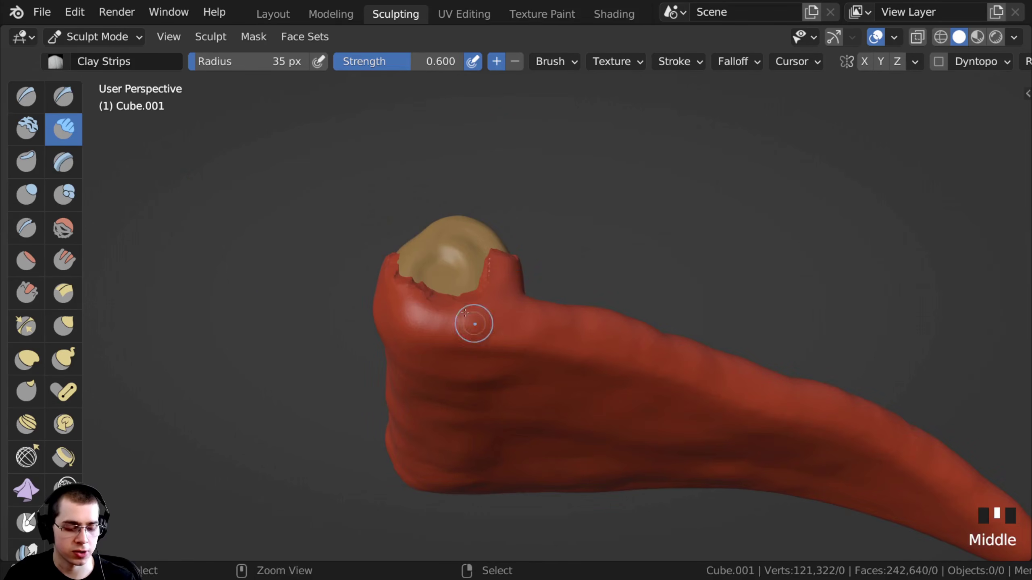
- Carve the sauce away along the outer back of the crust roll, working toward its far end
left_click_drag(479, 334, 443, 301, "ctrl")
mouse_move(443, 301)
middle_mouse_down()
mouse_move(383, 409)
mouse_move(329, 439)
middle_mouse_up()
middle_click_drag(329, 439, 229, 422, "shift")
middle_click_drag(350, 304, 406, 410)
middle_click_drag(371, 252, 443, 228)
mouse_move(443, 227)
middle_mouse_down("shift")
mouse_move(613, 327)
mouse_move(589, 293)
middle_mouse_up("shift")
mouse_move(569, 277)
left_mouse_down("ctrl")
mouse_move(565, 239)
mouse_move(543, 301)
left_mouse_up("ctrl")
mouse_move(549, 301)
middle_mouse_down()
mouse_move(619, 333)
mouse_move(533, 341)
middle_mouse_up()
left_click_drag(532, 342, 501, 268, "ctrl")
mouse_move(502, 269)
middle_mouse_down()
mouse_move(484, 284)
mouse_move(491, 311)
middle_mouse_up()
left_click_drag(492, 311, 399, 234, "ctrl")
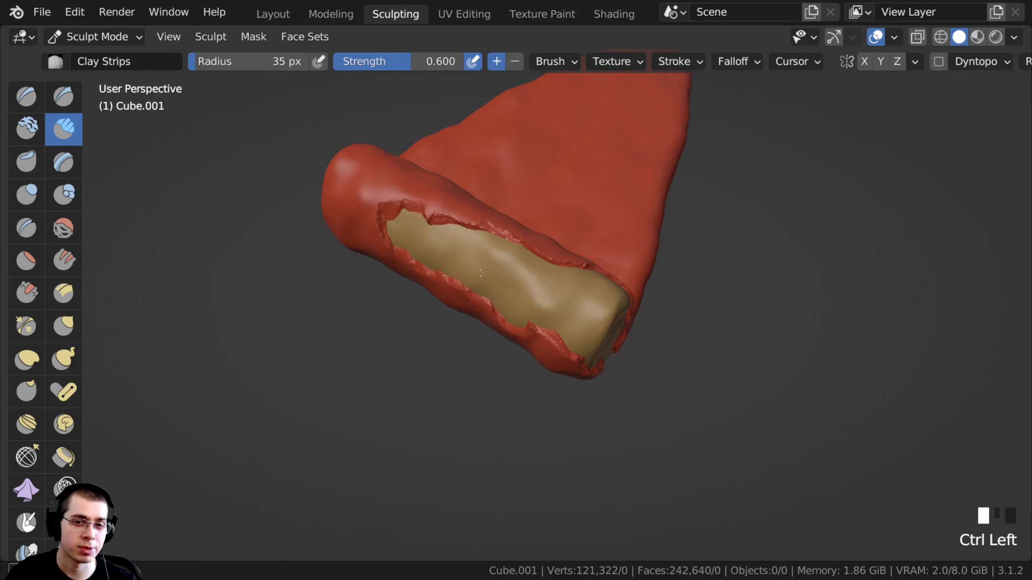
- Carve away the sauce on the lower corner and lower back of the crust roll
middle_click_drag(480, 271, 463, 237)
middle_click_drag(504, 314, 504, 272, "shift")
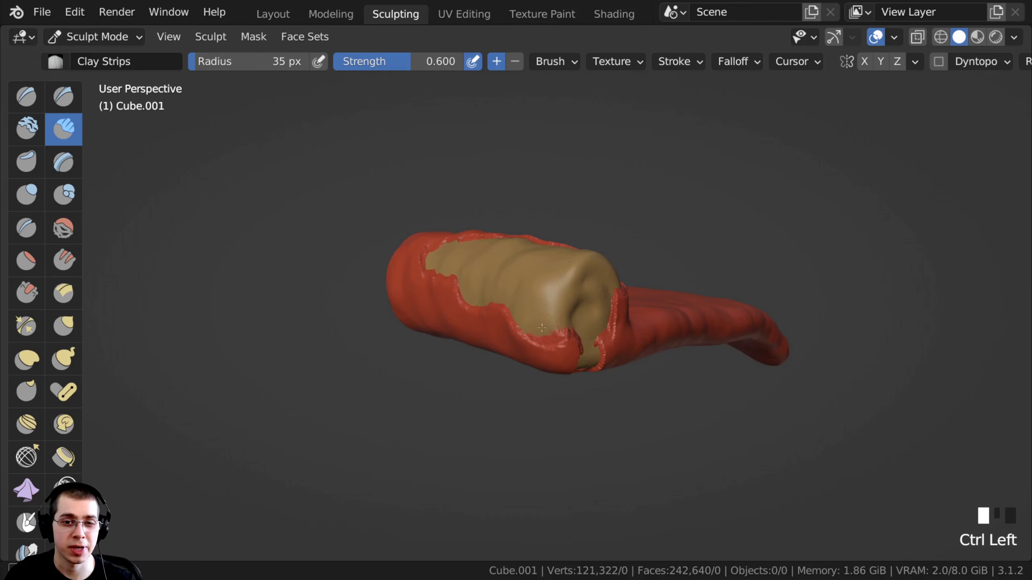
left_click_drag(547, 329, 557, 332, "ctrl")
middle_click_drag(553, 340, 527, 307)
left_click_drag(528, 308, 548, 352, "ctrl")
middle_click_drag(491, 330, 532, 334)
left_click_drag(560, 345, 574, 351, "ctrl")
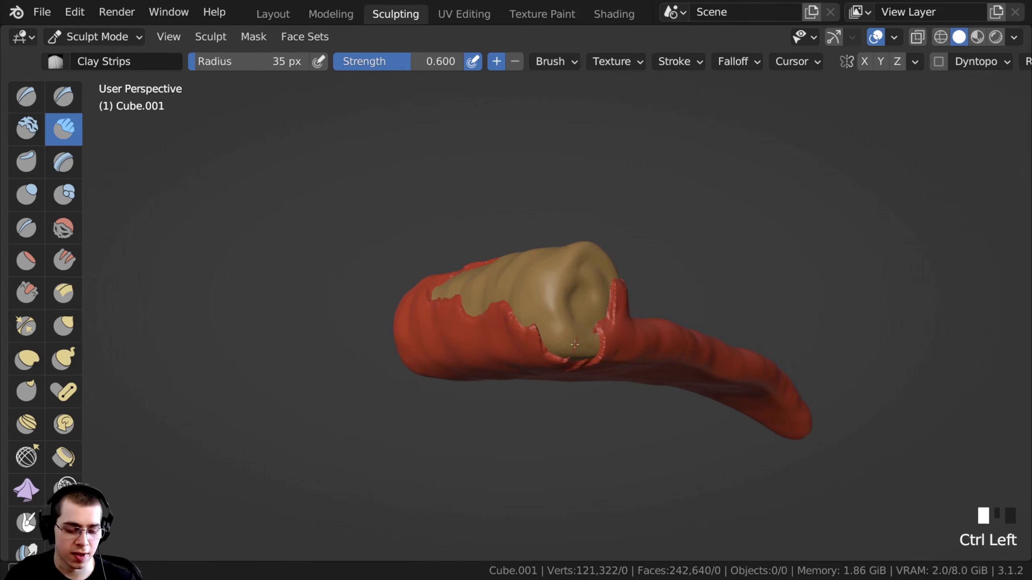
mouse_move(483, 321)
middle_mouse_down("shift")
mouse_move(454, 277)
mouse_move(504, 295)
middle_mouse_up("shift")
mouse_move(497, 280)
left_mouse_down("ctrl")
mouse_move(460, 268)
mouse_move(416, 289)
mouse_move(393, 245)
left_mouse_up("ctrl")
- Smooth away sauce at the crust roll's far end and even out the sauce edge along the roll
left_click_drag(324, 271, 309, 224, "shift")
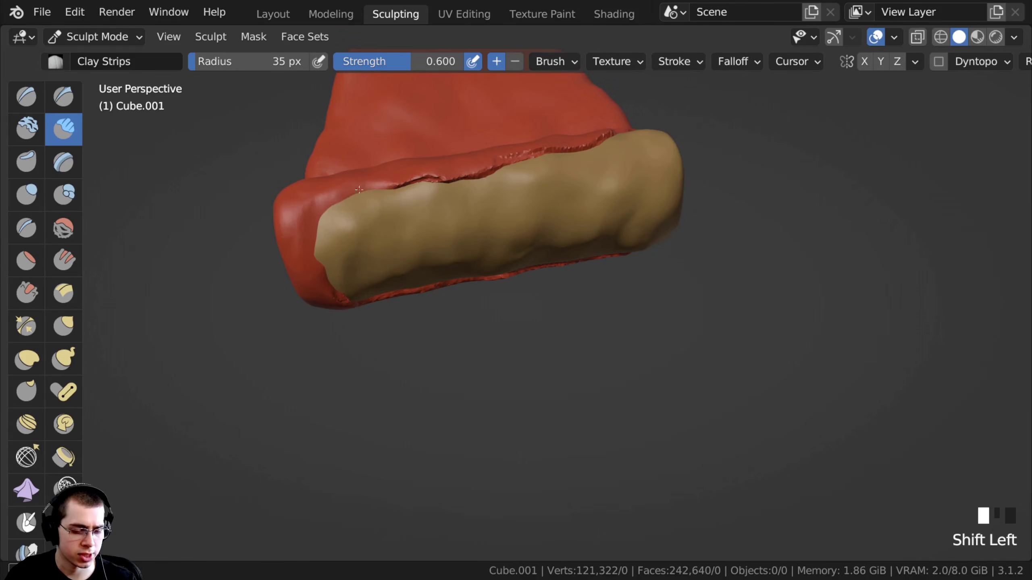
left_click_drag(359, 190, 441, 185, "shift")
mouse_move(441, 187)
middle_mouse_down()
mouse_move(336, 196)
mouse_move(277, 183)
middle_mouse_up()
left_click_drag(443, 149, 489, 155, "shift")
middle_click_drag(540, 203, 451, 227)
middle_click_drag(563, 276, 460, 202, "shift")
left_click_drag(504, 236, 544, 222, "shift")
middle_click_drag(547, 228, 516, 192)
left_click_drag(520, 215, 458, 215, "shift")
mouse_move(458, 214)
middle_mouse_down()
mouse_move(479, 166)
mouse_move(486, 185)
mouse_move(455, 196)
middle_mouse_up()
- Carve the sauce off the slice's underside, starting at the crust and working toward the middle
mouse_move(468, 173)
left_mouse_down("ctrl")
mouse_move(449, 182)
mouse_move(440, 244)
left_mouse_up("ctrl")
middle_click_drag(440, 248, 420, 201, "shift")
left_click_drag(420, 195, 469, 256, "ctrl")
left_click_drag(427, 171, 474, 275, "ctrl")
left_click_drag(401, 195, 453, 317, "ctrl")
middle_click_drag(412, 259, 342, 168, "shift")
mouse_move(376, 157)
left_mouse_down("ctrl")
mouse_move(410, 240)
mouse_move(400, 244)
left_mouse_up("ctrl")
left_click_drag(338, 150, 374, 242, "ctrl")
left_click_drag(326, 173, 345, 220, "ctrl")
middle_click_drag(295, 154, 348, 212, "shift")
mouse_move(357, 220)
left_mouse_down("ctrl")
mouse_move(379, 133)
mouse_move(369, 168)
left_mouse_up("ctrl")
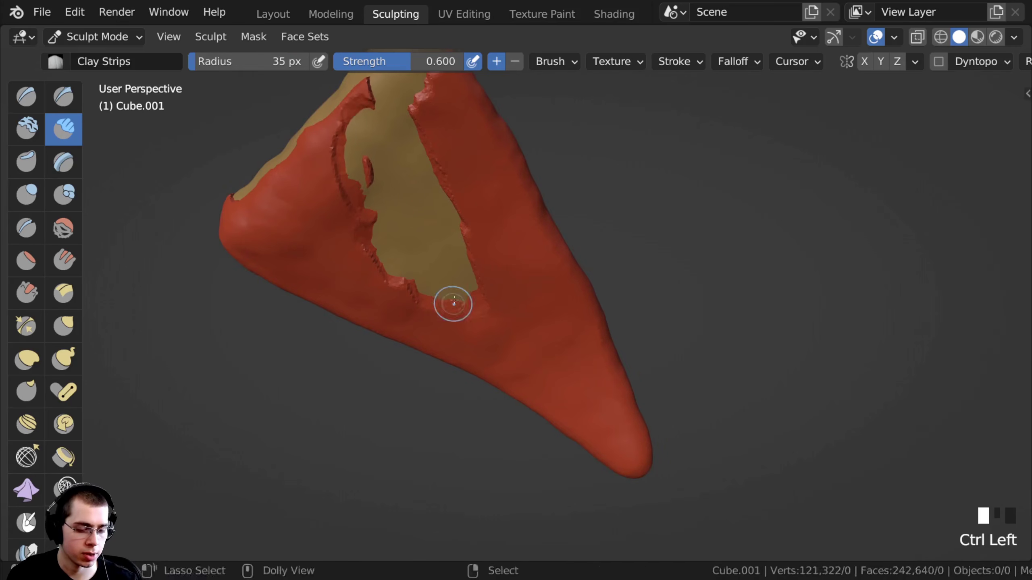
- Carve the sauce off the rest of the slice's underside down to the tip
middle_click_drag(450, 295, 363, 200, "shift")
mouse_move(352, 136)
left_mouse_down("ctrl")
mouse_move(444, 240)
mouse_move(280, 171)
mouse_move(216, 122)
mouse_move(264, 85)
left_mouse_up("ctrl")
middle_click_drag(347, 187, 296, 138, "shift")
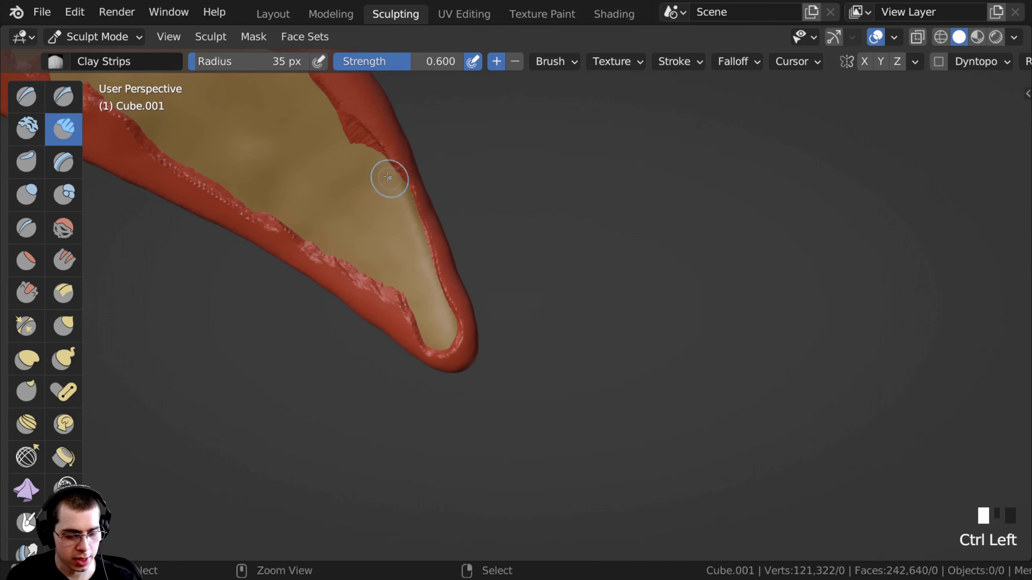
middle_click_drag(408, 208, 444, 291, "shift")
left_click_drag(360, 158, 294, 89, "ctrl")
middle_click_drag(293, 90, 365, 178, "shift")
left_click_drag(396, 230, 329, 155, "ctrl")
- Carve the sauce back along the slice's side edge, from the crust end toward the middle
mouse_move(329, 155)
middle_mouse_down("ctrl")
mouse_move(361, 272)
mouse_move(368, 264)
middle_mouse_up("ctrl")
mouse_move(368, 264)
middle_mouse_down("shift")
mouse_move(386, 292)
mouse_move(411, 280)
middle_mouse_up("shift")
middle_click_drag(377, 269, 364, 190, "ctrl")
left_click_drag(367, 166, 396, 214, "ctrl")
mouse_move(396, 214)
middle_mouse_down("ctrl")
mouse_move(410, 221)
mouse_move(403, 228)
mouse_move(345, 161)
mouse_move(369, 196)
middle_mouse_up("ctrl")
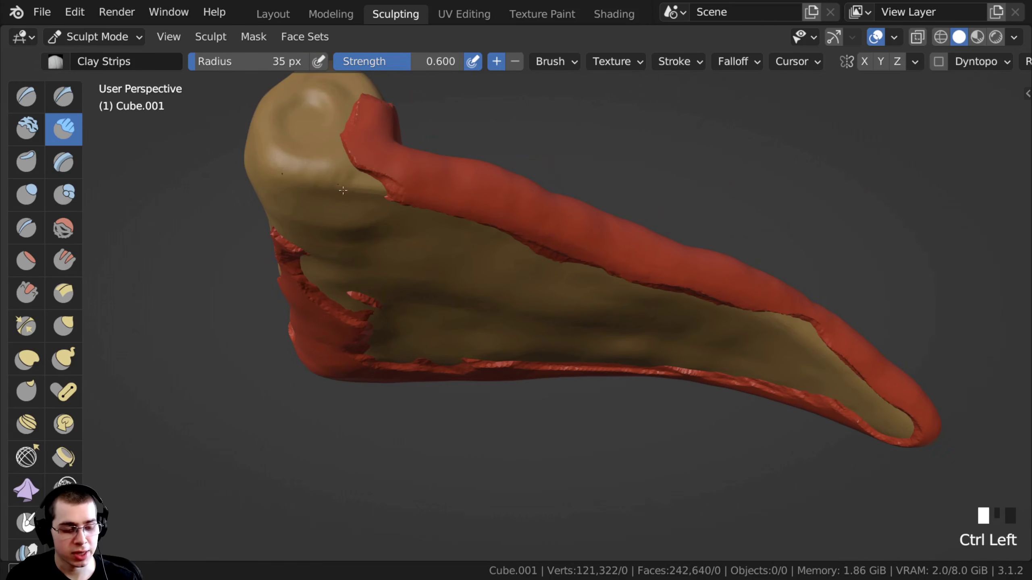
middle_click_drag(463, 230, 346, 200, "shift")
left_click_drag(345, 200, 370, 211, "ctrl")
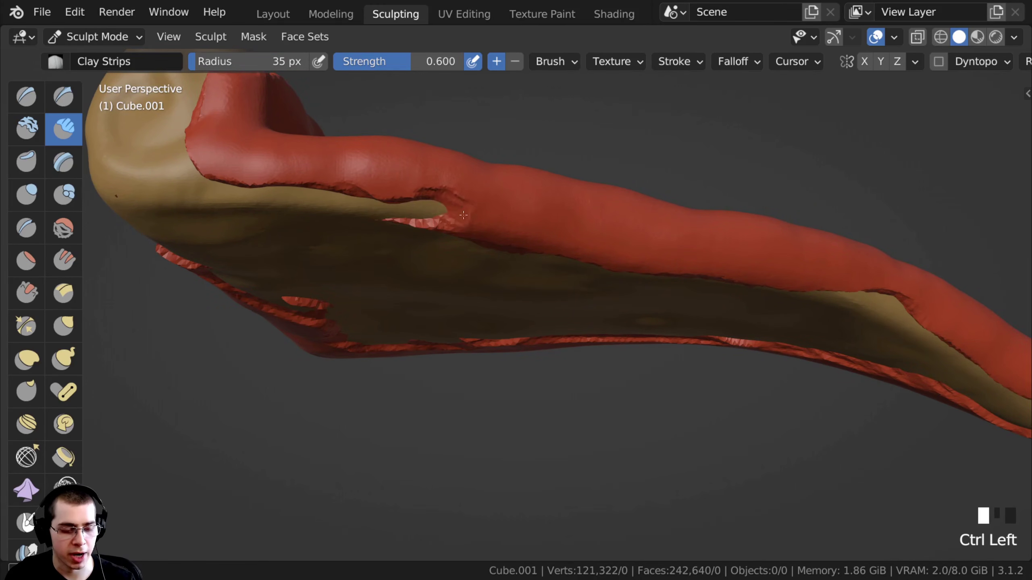
left_click_drag(460, 213, 460, 214, "ctrl")
middle_click_drag(451, 231, 333, 203, "ctrl")
left_click_drag(332, 203, 357, 214, "ctrl")
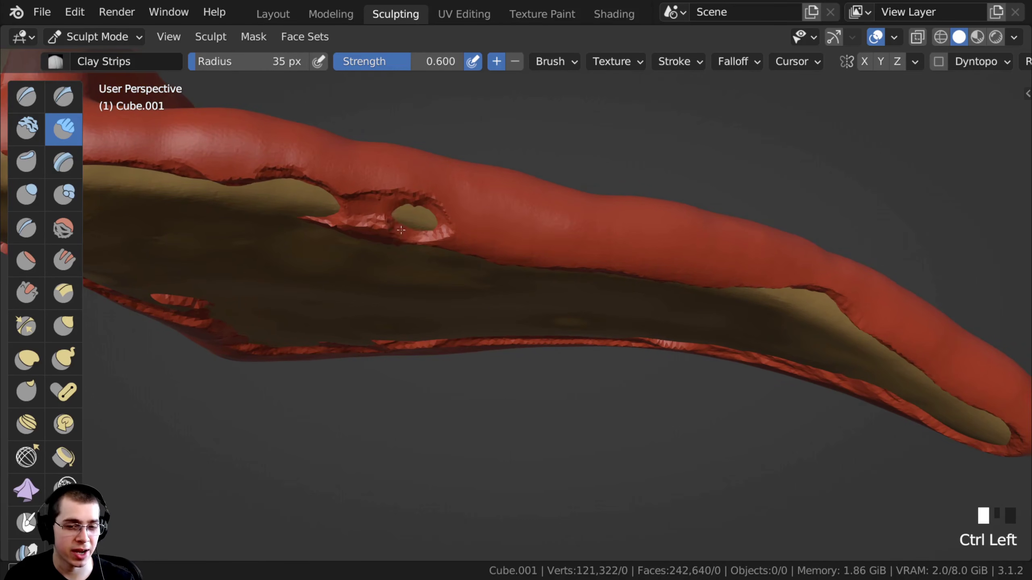
- Smooth the jagged sauce border along the carved side edge and smooth away stray sauce fragments on the underside
middle_click_drag(434, 240, 279, 172)
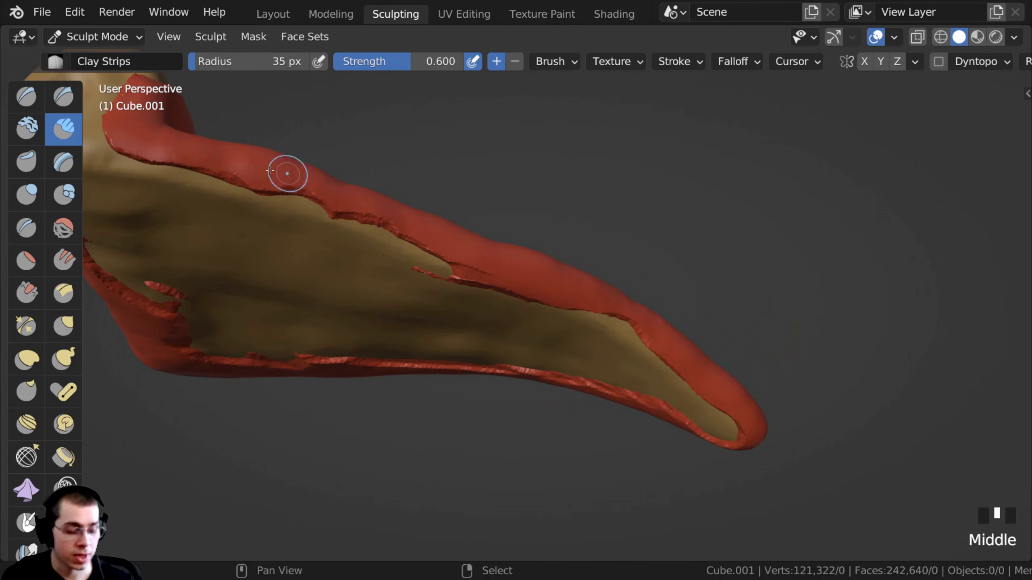
left_click_drag(184, 167, 265, 192, "shift")
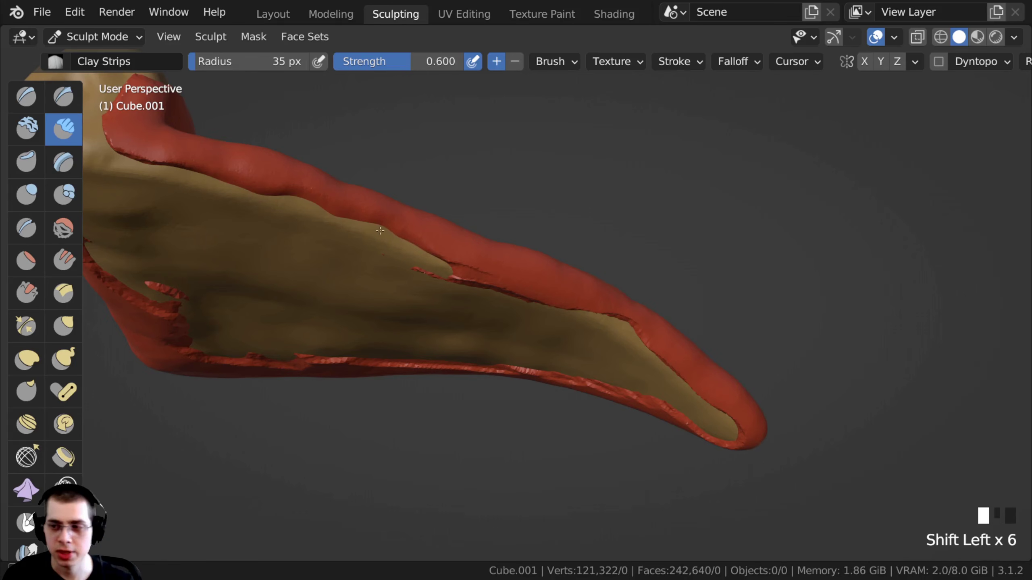
middle_click_drag(449, 286, 307, 111, "shift")
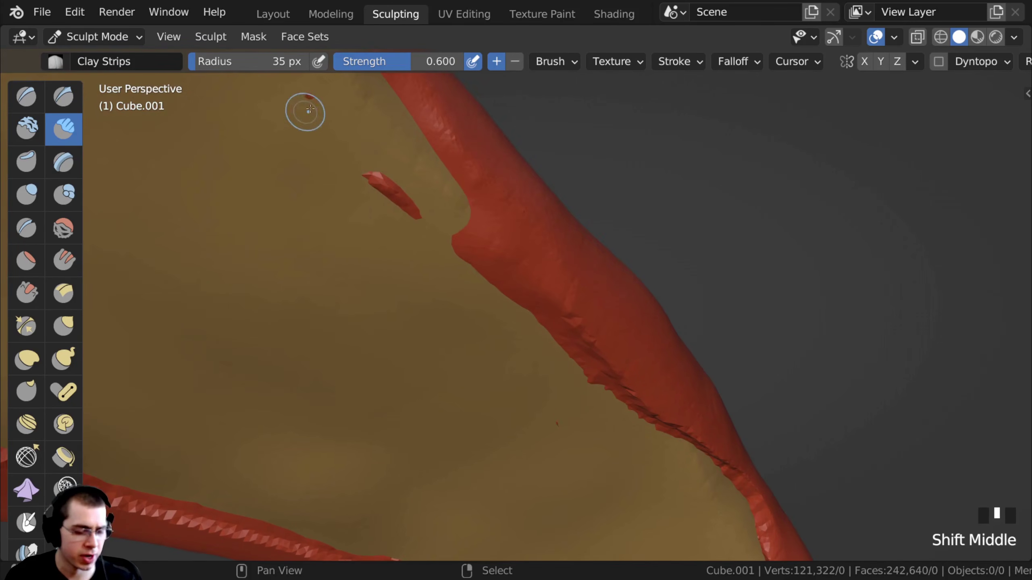
left_click_drag(303, 97, 316, 103, "shift")
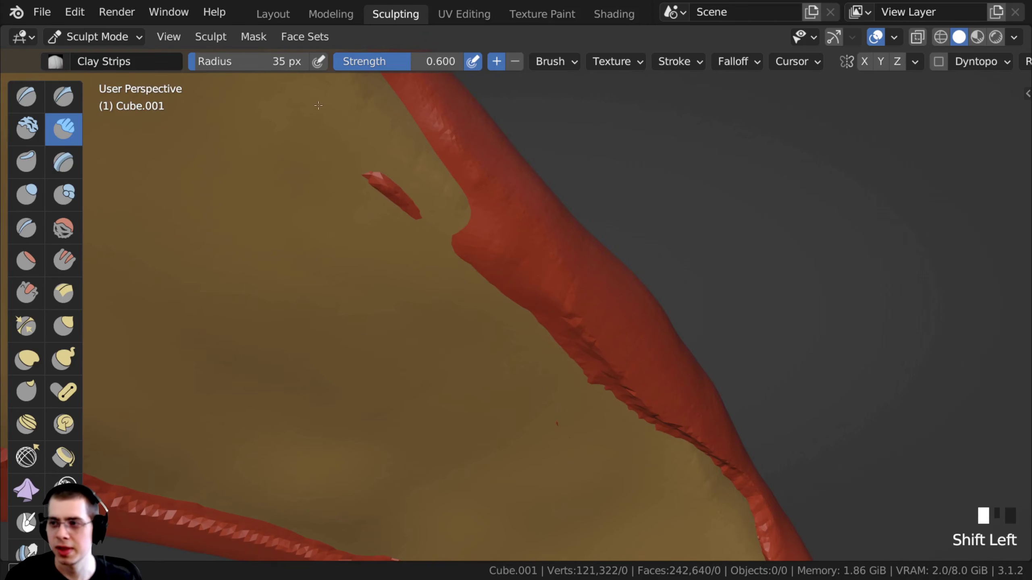
left_click_drag(405, 214, 302, 161, "shift")
middle_click_drag(302, 161, 319, 205, "ctrl")
middle_click_drag(319, 205, 379, 215, "shift")
mouse_move(349, 166)
middle_mouse_down("ctrl")
mouse_move(323, 214)
mouse_move(324, 237)
middle_mouse_up("ctrl")
left_click_drag(325, 125, 323, 136, "shift")
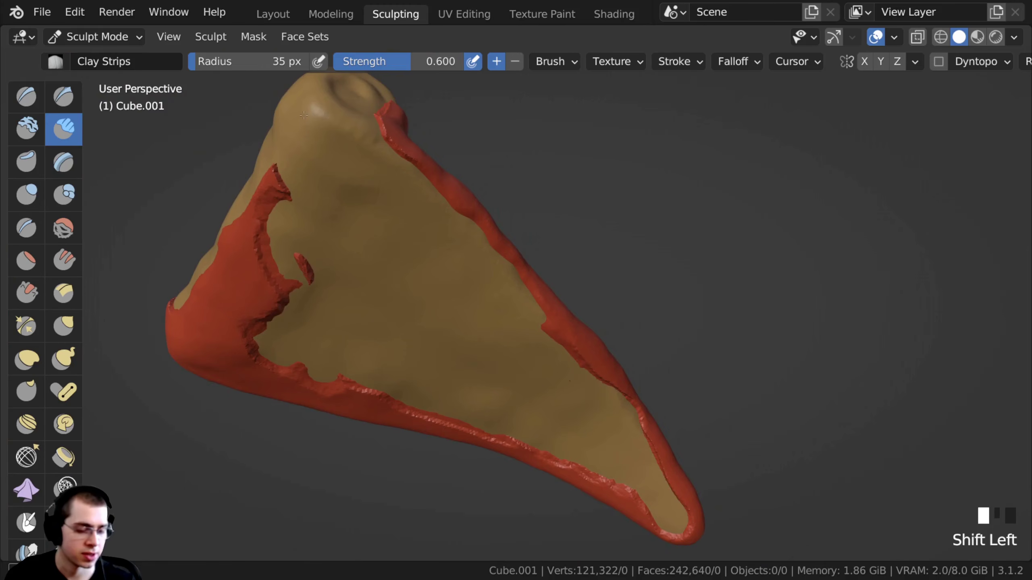
- Carve the remaining sauce off the slice's side edge down to the tip
mouse_move(264, 279)
middle_mouse_down()
mouse_move(412, 316)
mouse_move(410, 297)
mouse_move(432, 292)
mouse_move(430, 276)
mouse_move(399, 215)
middle_mouse_up()
mouse_move(317, 215)
left_mouse_down("ctrl")
mouse_move(285, 192)
mouse_move(396, 232)
mouse_move(390, 261)
left_mouse_up("ctrl")
mouse_move(444, 264)
middle_mouse_down()
mouse_move(426, 299)
mouse_move(463, 224)
mouse_move(459, 245)
middle_mouse_up()
left_click_drag(458, 245, 507, 269, "ctrl")
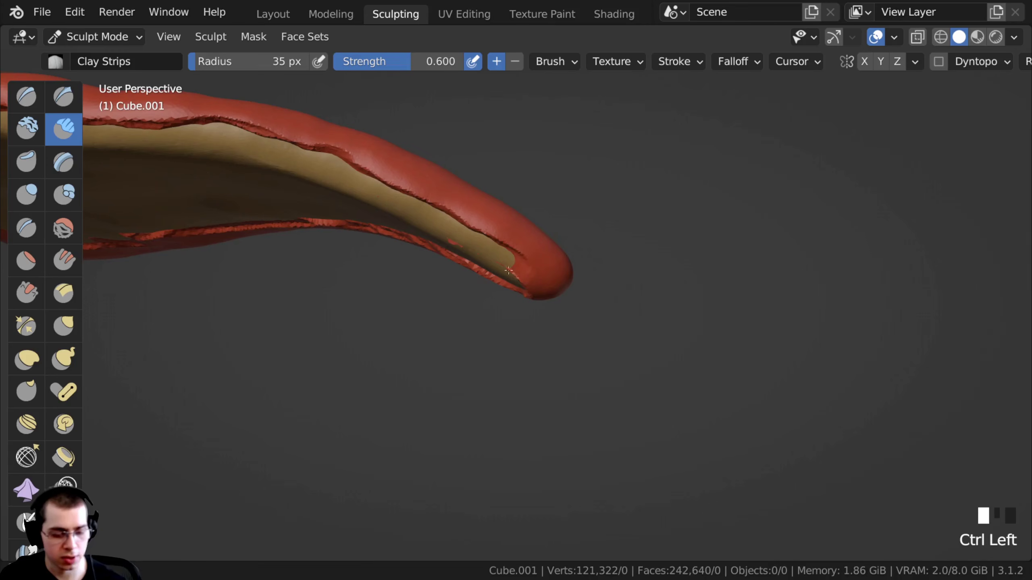
middle_click_drag(534, 290, 619, 304)
left_click_drag(620, 304, 639, 324, "ctrl")
middle_click_drag(640, 324, 451, 281)
mouse_move(451, 281)
left_mouse_down("ctrl")
mouse_move(467, 274)
mouse_move(455, 269)
left_mouse_up("ctrl")
- Carve the sauce back around the slice's tip and onto the opposite side edge
middle_click_drag(455, 268, 463, 248)
mouse_move(463, 260)
left_mouse_down("ctrl")
mouse_move(439, 291)
mouse_move(516, 274)
left_mouse_up("ctrl")
middle_click_drag(516, 274, 477, 304)
left_click_drag(477, 299, 568, 281, "ctrl")
middle_click_drag(569, 281, 540, 252)
left_click_drag(466, 295, 584, 230, "ctrl")
middle_click_drag(585, 231, 504, 227)
left_click_drag(504, 227, 470, 238, "ctrl")
middle_click_drag(425, 268, 430, 325, "ctrl")
left_click_drag(431, 325, 433, 333, "ctrl")
- Smooth the jagged sauce border around the slice's tip and along the adjoining side edge
middle_click_drag(376, 387, 422, 261, "shift")
left_click(423, 262, "shift")
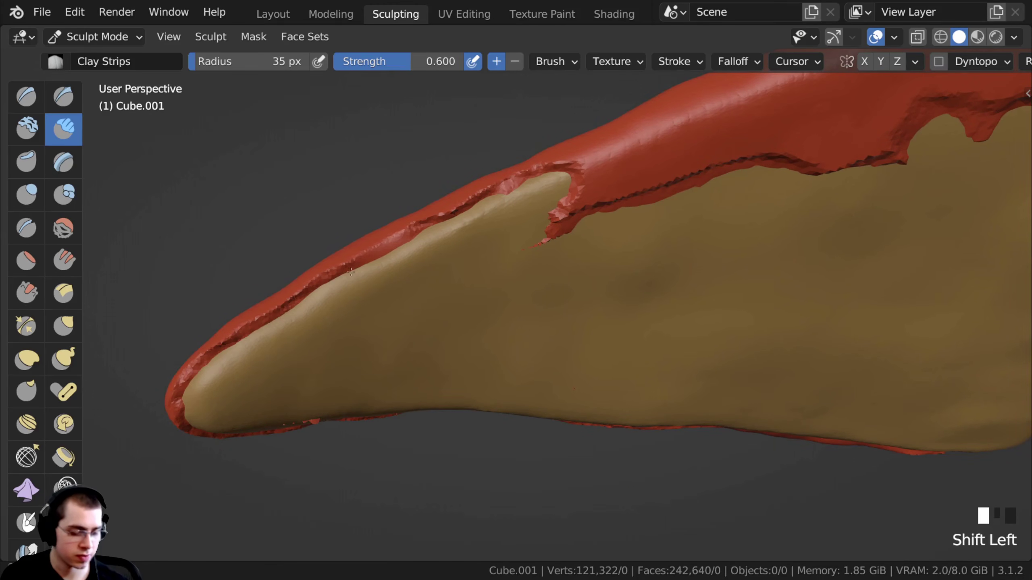
middle_click_drag(269, 426, 274, 166)
left_click_drag(274, 166, 362, 194, "shift")
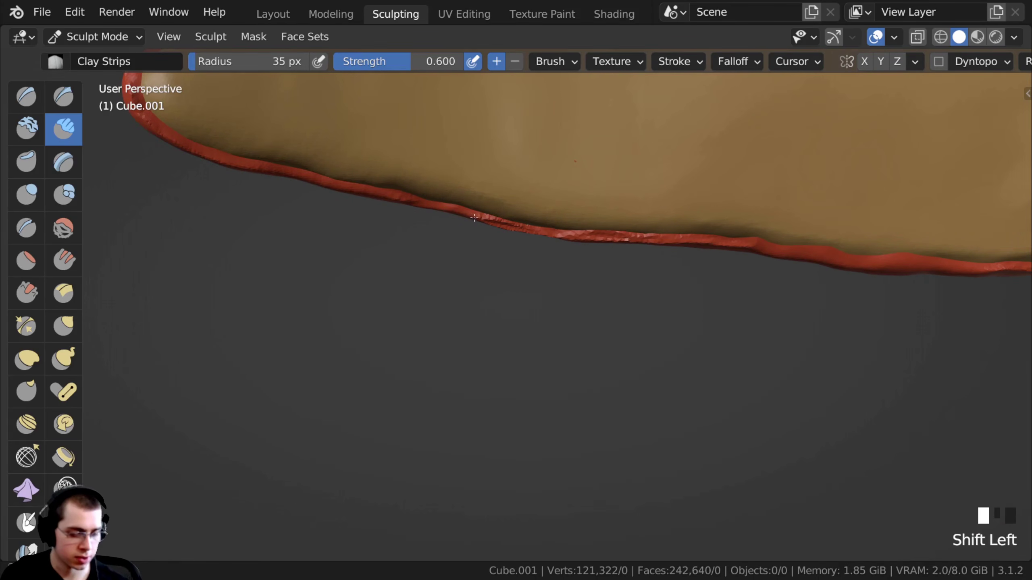
left_click_drag(471, 217, 555, 231, "shift")
mouse_move(555, 231)
middle_mouse_down("shift")
mouse_move(422, 306)
mouse_move(479, 282)
mouse_move(494, 260)
middle_mouse_up("shift")
left_click(421, 307, "shift")
- Carve the sauce back along the slice's opposite side edge, from the tip toward the middle
mouse_move(494, 260)
middle_mouse_down("ctrl")
mouse_move(494, 309)
mouse_move(459, 203)
middle_mouse_up("ctrl")
left_click_drag(459, 204, 503, 407, "ctrl")
middle_click_drag(504, 406, 496, 316, "shift")
left_click_drag(493, 260, 522, 394, "ctrl")
middle_click_drag(499, 141, 494, 405, "shift")
left_click_drag(650, 291, 686, 311, "ctrl")
middle_click_drag(487, 227, 658, 309)
left_click_drag(410, 256, 378, 268, "ctrl")
- Carve the sauce off the rest of that side edge up to the crust and smooth the carved border
middle_click_drag(378, 262, 390, 281, "shift")
middle_click_drag(350, 271, 350, 270, "ctrl")
left_click_drag(350, 270, 417, 281, "ctrl")
middle_click_drag(417, 282, 396, 293)
left_click_drag(396, 293, 427, 283, "ctrl")
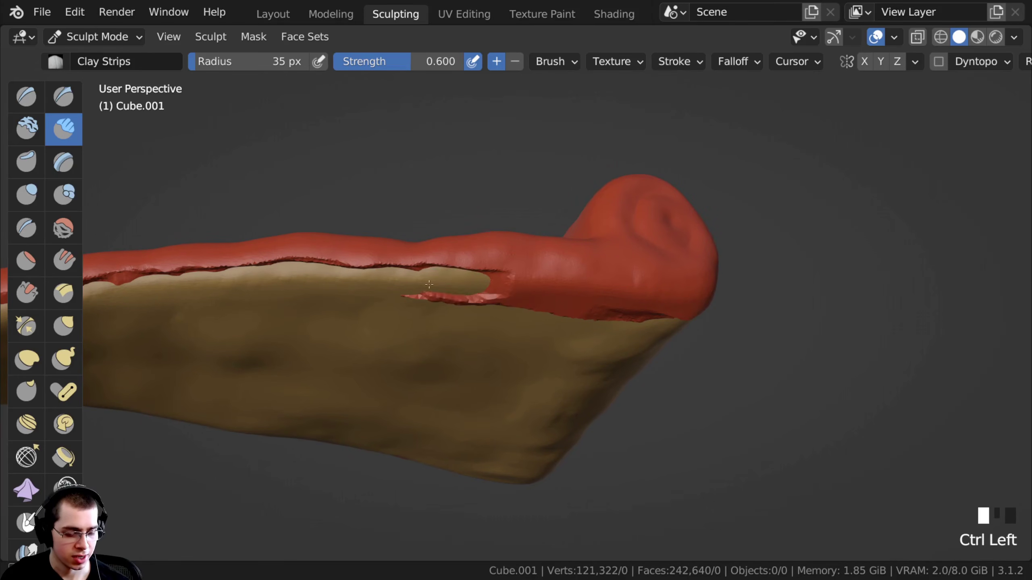
left_click_drag(537, 297, 565, 294, "ctrl")
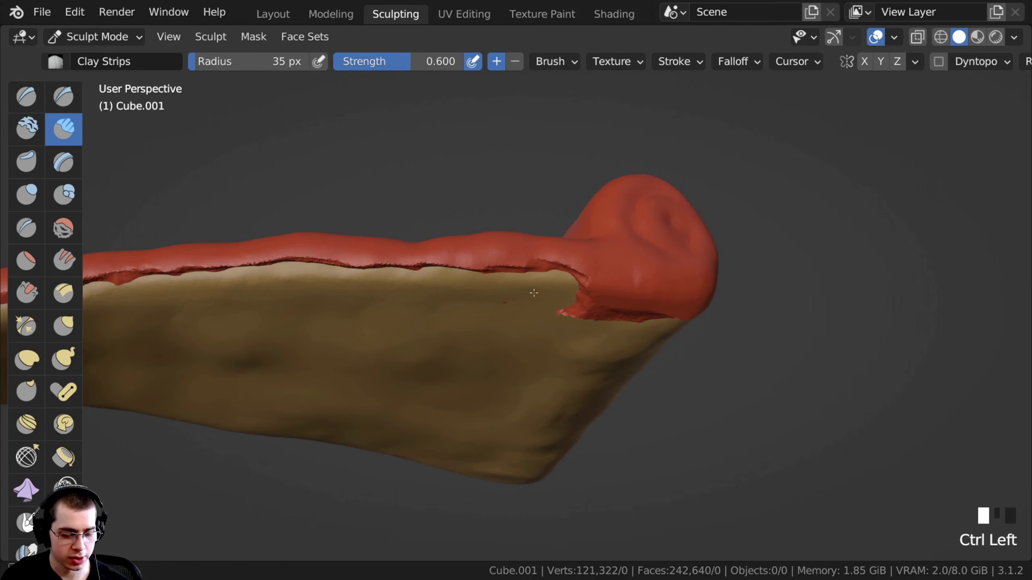
left_click_drag(493, 275, 382, 269, "shift")
- Carve the sauce off the top of the crust so the dough shows along the roll
middle_click_drag(406, 277, 424, 313)
mouse_move(425, 313)
middle_mouse_down("ctrl")
mouse_move(456, 436)
mouse_move(554, 449)
middle_mouse_up("ctrl")
mouse_move(553, 449)
middle_mouse_down("shift")
mouse_move(514, 400)
mouse_move(661, 385)
mouse_move(555, 391)
mouse_move(348, 369)
mouse_move(360, 304)
mouse_move(407, 302)
mouse_move(519, 387)
mouse_move(601, 391)
mouse_move(564, 399)
mouse_move(356, 303)
middle_mouse_up("shift")
middle_click_drag(555, 321, 532, 331)
middle_click_drag(532, 332, 483, 232, "ctrl")
middle_click_drag(484, 232, 487, 282, "shift")
left_click_drag(480, 277, 486, 275, "ctrl")
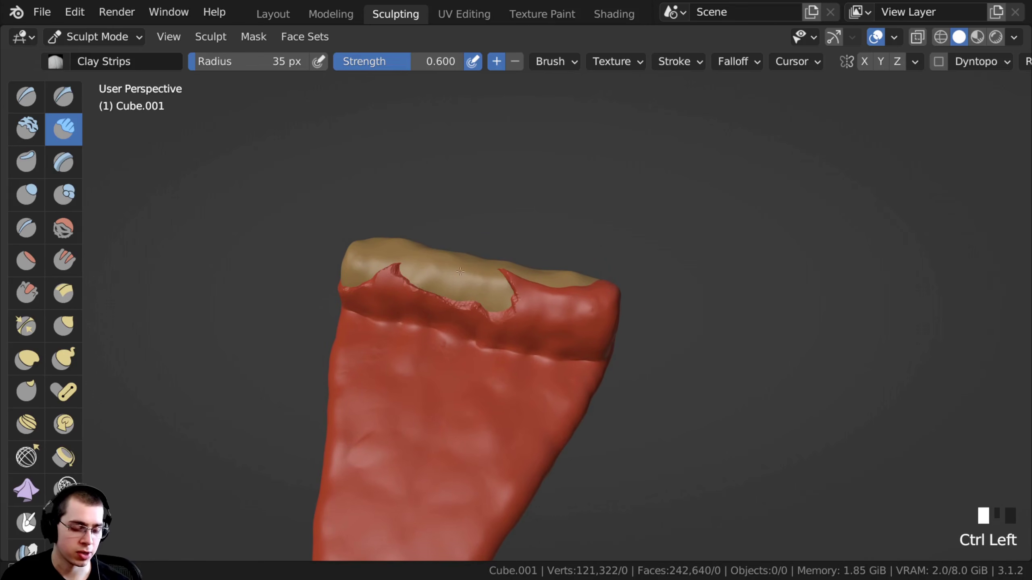
left_click_drag(381, 279, 357, 277, "ctrl")
middle_click_drag(459, 354, 424, 372)
middle_click_drag(424, 372, 447, 336, "shift")
left_click_drag(523, 236, 530, 241, "ctrl")
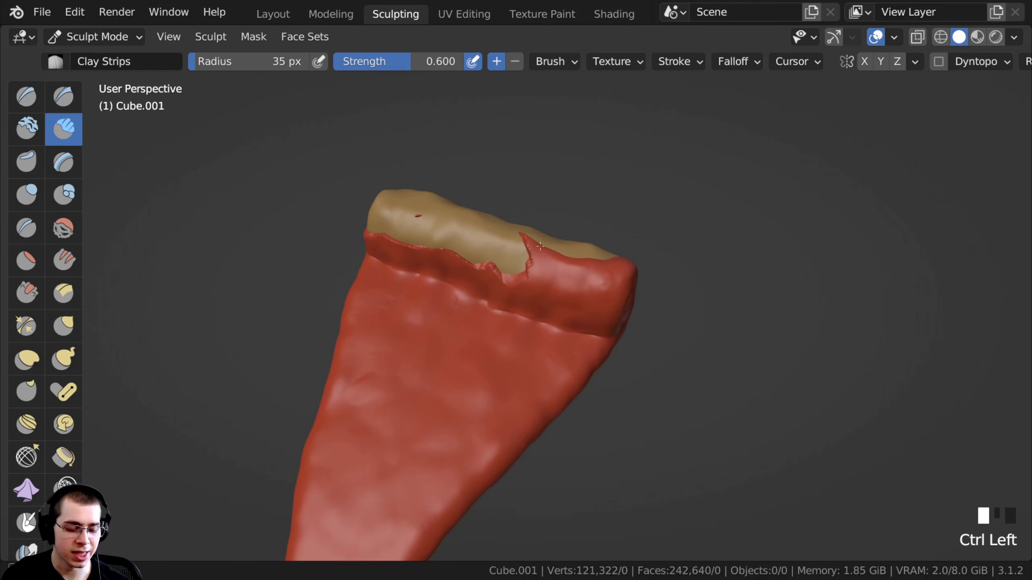
- Carve the sauce off the crust's spiral end face and the corner where it meets the side edge
mouse_move(514, 280)
middle_mouse_down()
mouse_move(507, 224)
mouse_move(421, 380)
mouse_move(566, 369)
mouse_move(453, 401)
mouse_move(386, 260)
mouse_move(301, 242)
middle_mouse_up()
left_click_drag(300, 242, 291, 239, "ctrl")
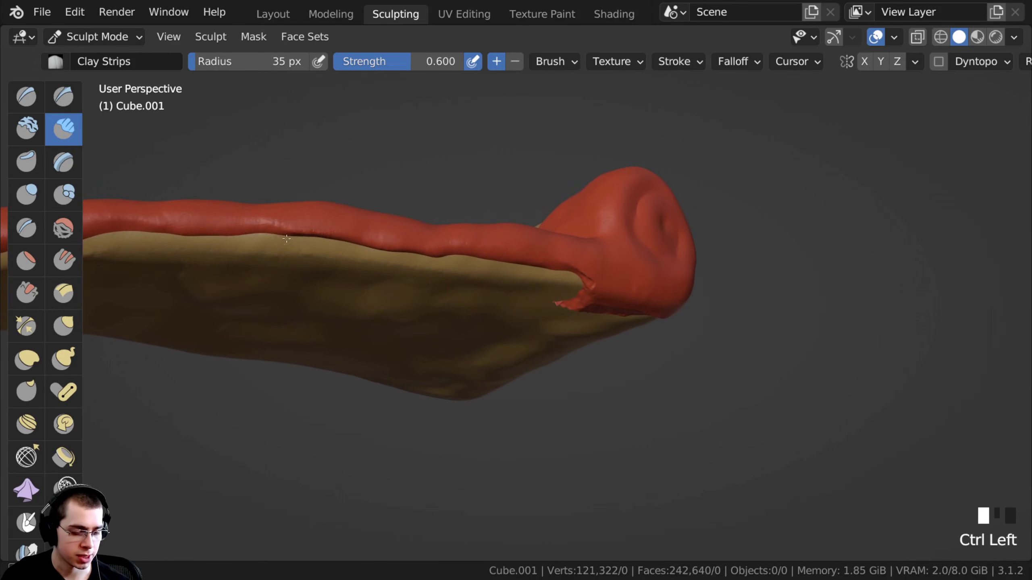
middle_click_drag(427, 262, 463, 285)
left_click_drag(463, 284, 486, 312, "ctrl")
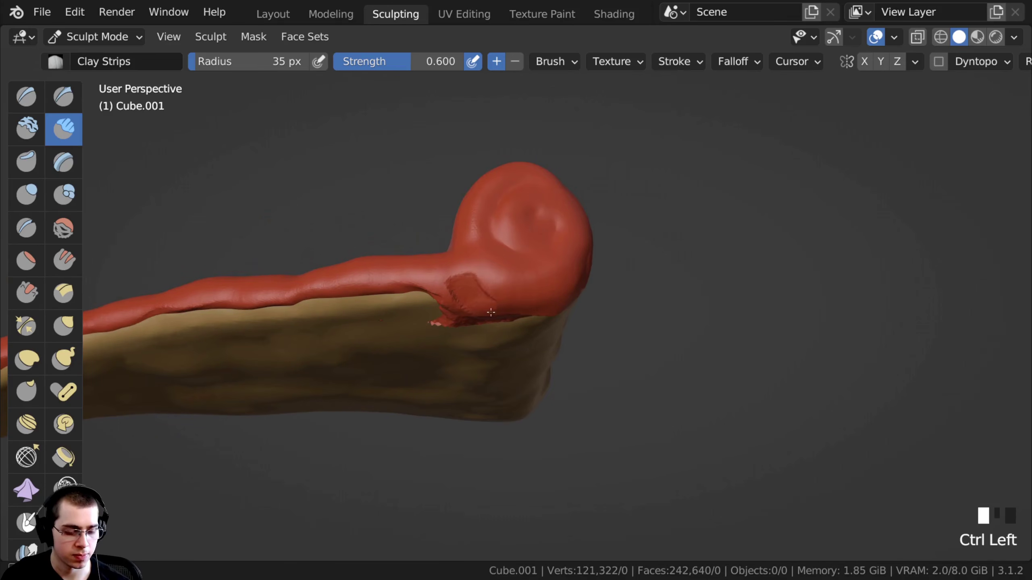
middle_click_drag(525, 252, 516, 273)
left_click_drag(516, 274, 503, 280, "ctrl")
middle_click_drag(516, 260, 479, 273)
left_click_drag(479, 273, 509, 299, "ctrl")
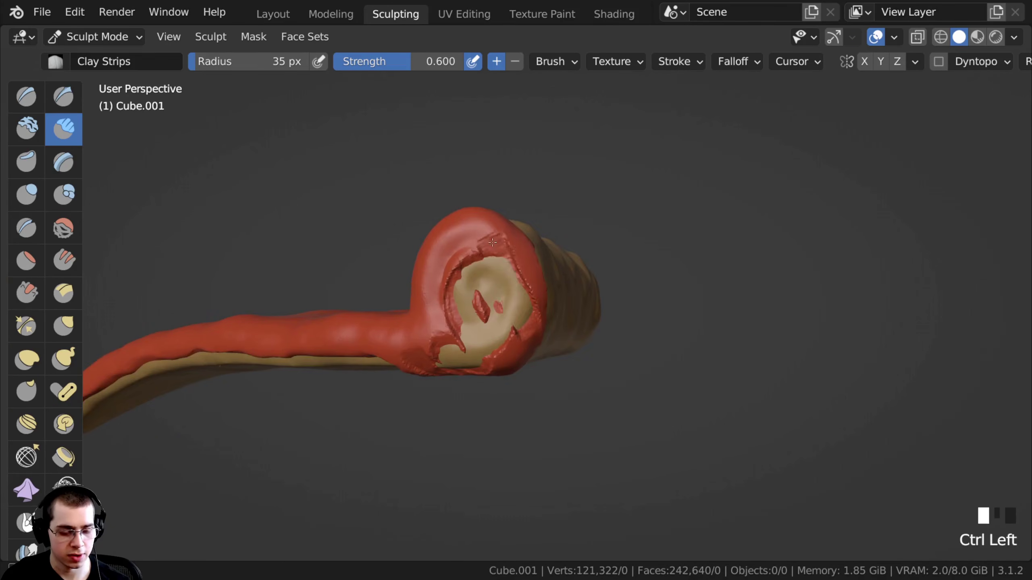
middle_click_drag(509, 298, 467, 303)
left_click_drag(467, 302, 488, 319, "ctrl")
middle_click_drag(473, 312, 549, 317)
left_click_drag(549, 317, 585, 342, "ctrl")
- Carve the sauce border lower along the middle of the crust's inner side
middle_click_drag(585, 342, 424, 240, "shift")
left_click_drag(424, 241, 406, 223, "ctrl")
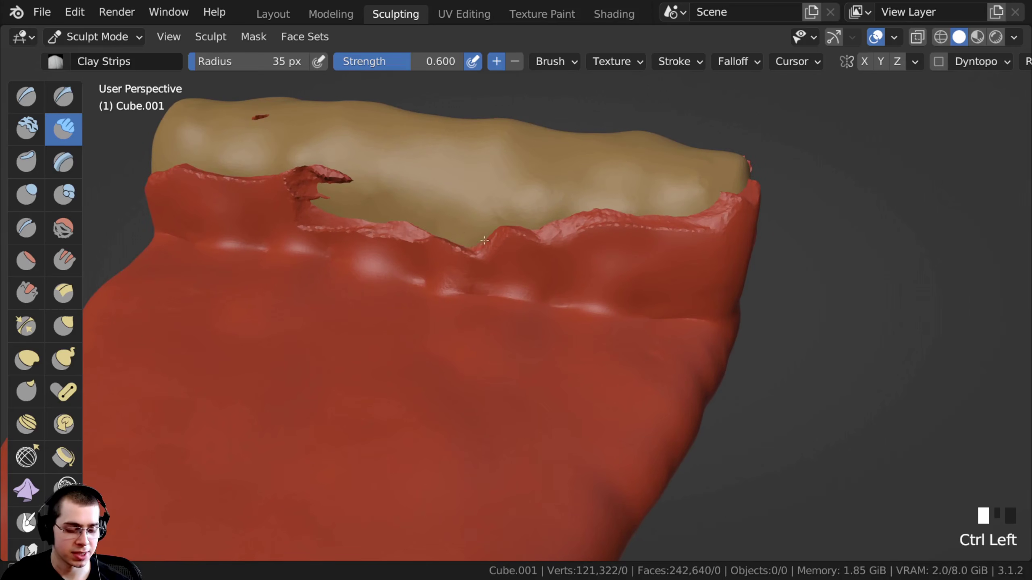
middle_click_drag(481, 238, 463, 209, "ctrl")
left_click_drag(463, 209, 573, 244, "ctrl")
middle_click_drag(520, 193, 518, 262, "ctrl")
middle_click_drag(518, 262, 516, 204, "ctrl")
left_click_drag(516, 203, 531, 219, "ctrl")
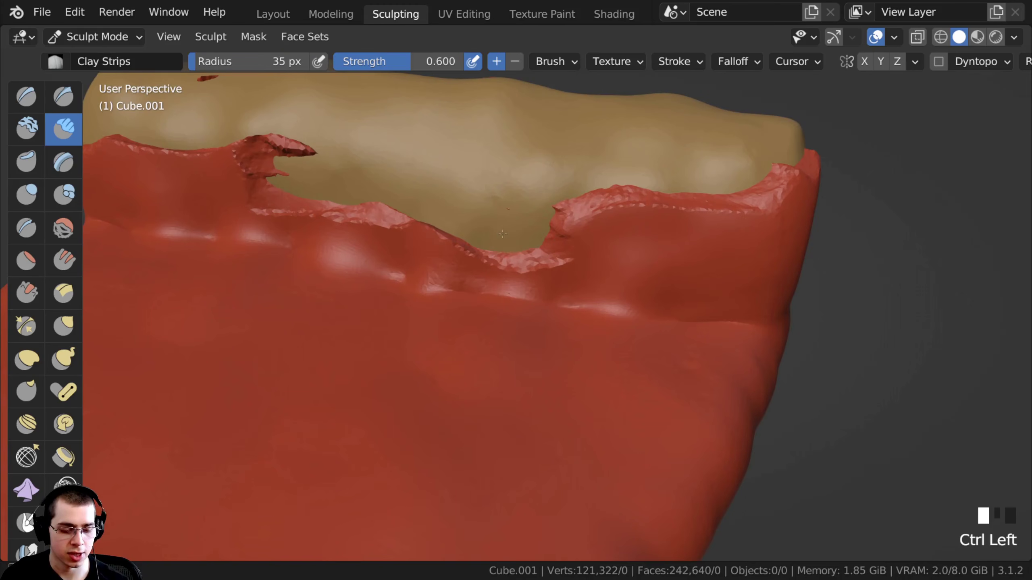
middle_click_drag(484, 232, 564, 237, "shift")
left_click_drag(497, 229, 496, 229, "ctrl")
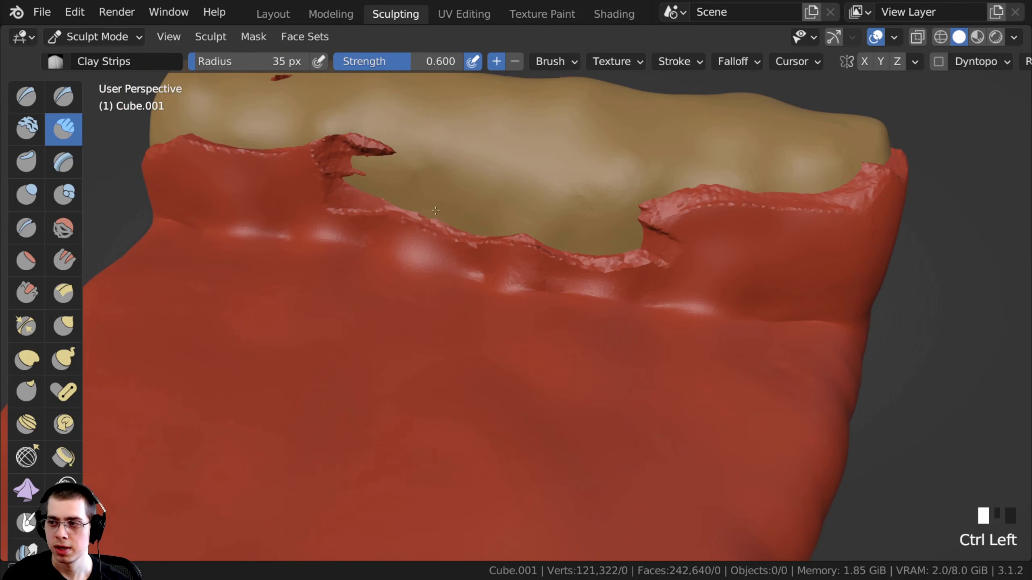
- Carve under the sauce flap near the far end of the crust's inner side and smooth its ragged edge
middle_click_drag(357, 207, 461, 220, "shift")
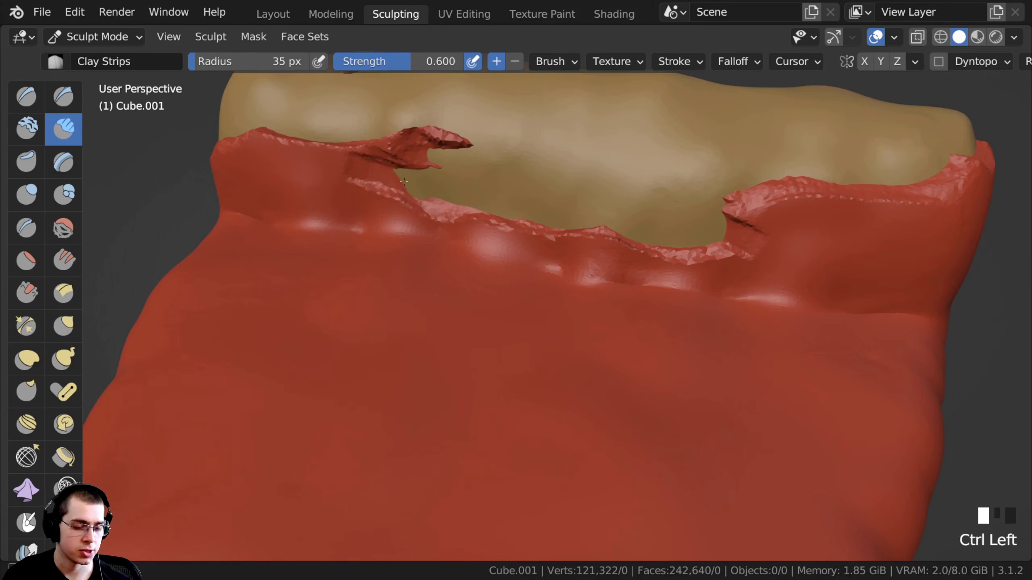
mouse_move(380, 177)
left_mouse_down("ctrl")
mouse_move(315, 180)
mouse_move(401, 180)
left_mouse_up("ctrl")
scroll(325, 179, "down", 1)
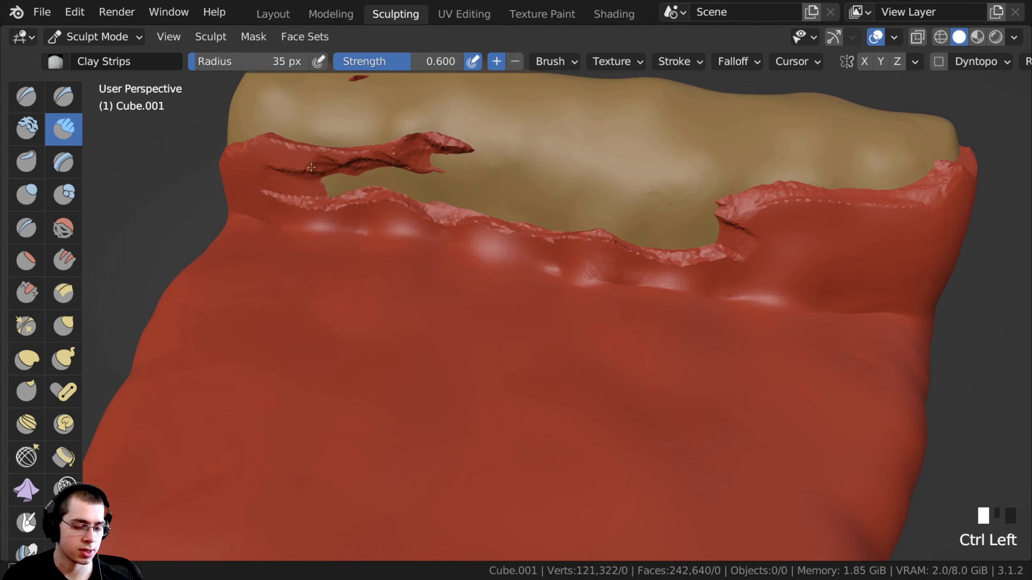
middle_click_drag(426, 162, 475, 226, "ctrl+shift")
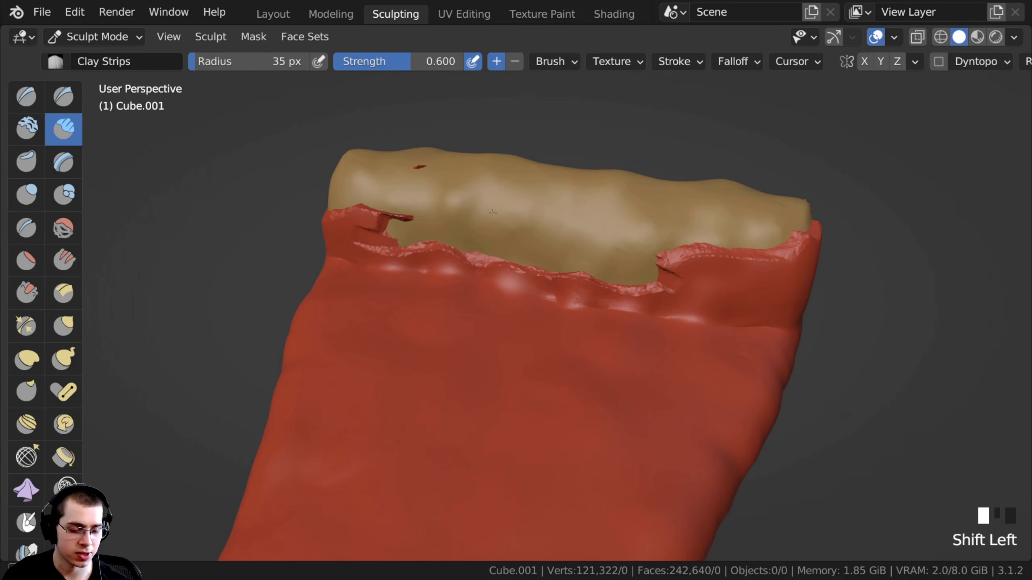
left_click_drag(394, 232, 397, 247, "shift")
middle_click_drag(397, 247, 410, 220, "ctrl")
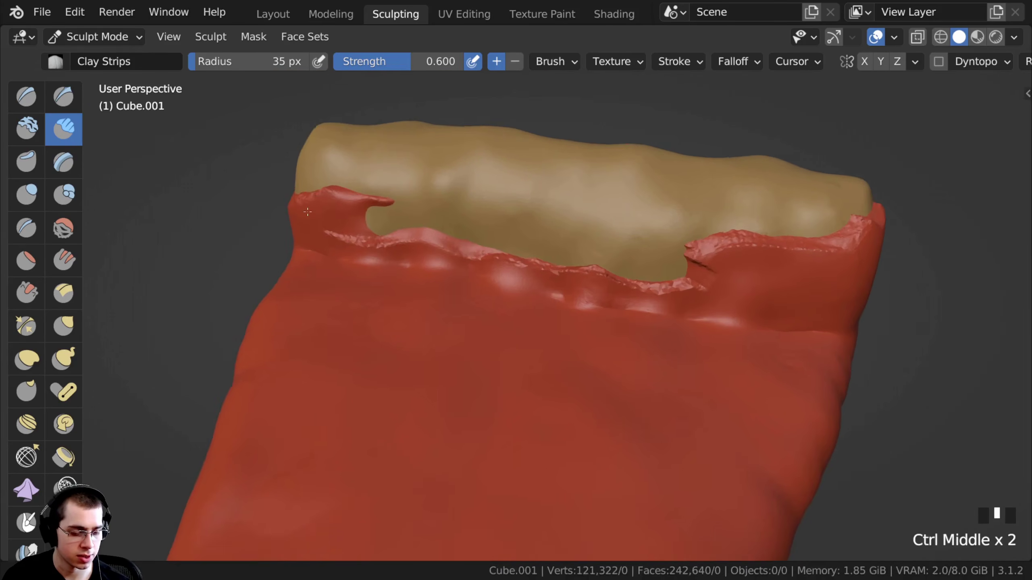
- Clear the leftover sauce fragments from the crust's end face by carving and smoothing, and save the file
middle_click_drag(602, 346, 512, 317)
left_click_drag(528, 335, 584, 360, "ctrl")
mouse_move(605, 307)
middle_mouse_down()
mouse_move(528, 285)
mouse_move(560, 266)
middle_mouse_up()
mouse_move(560, 266)
left_mouse_down("shift")
mouse_move(594, 259)
mouse_move(591, 241)
left_mouse_up("shift")
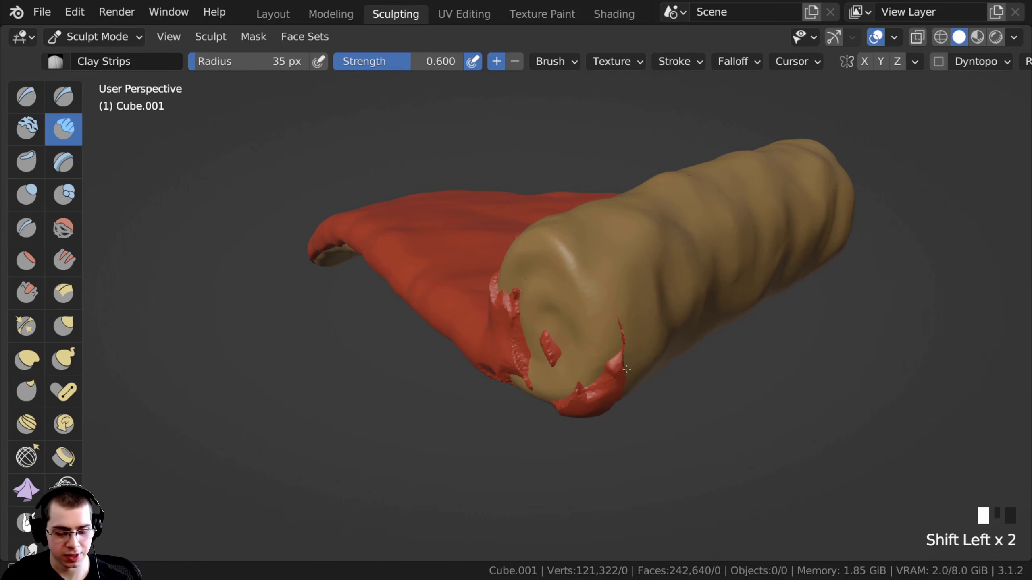
left_click_drag(623, 365, 621, 359, "shift")
middle_click_drag(621, 359, 604, 284)
left_click_drag(607, 289, 606, 370, "shift")
middle_click_drag(606, 366, 512, 334)
middle_click_drag(568, 326, 496, 281)
mouse_move(512, 277)
middle_mouse_down()
mouse_move(453, 258)
mouse_move(368, 361)
mouse_move(295, 338)
mouse_move(377, 243)
mouse_move(368, 211)
mouse_move(440, 208)
mouse_move(292, 238)
mouse_move(424, 380)
mouse_move(355, 282)
mouse_move(468, 284)
mouse_move(532, 341)
mouse_move(502, 241)
mouse_move(483, 249)
mouse_move(495, 484)
mouse_move(496, 309)
mouse_move(527, 265)
middle_mouse_up()
key("ctrl+s")
- Carve the sauce's lower border and its corner back where the side edge meets the crust's end face
left_click_drag(528, 265, 527, 270, "ctrl")
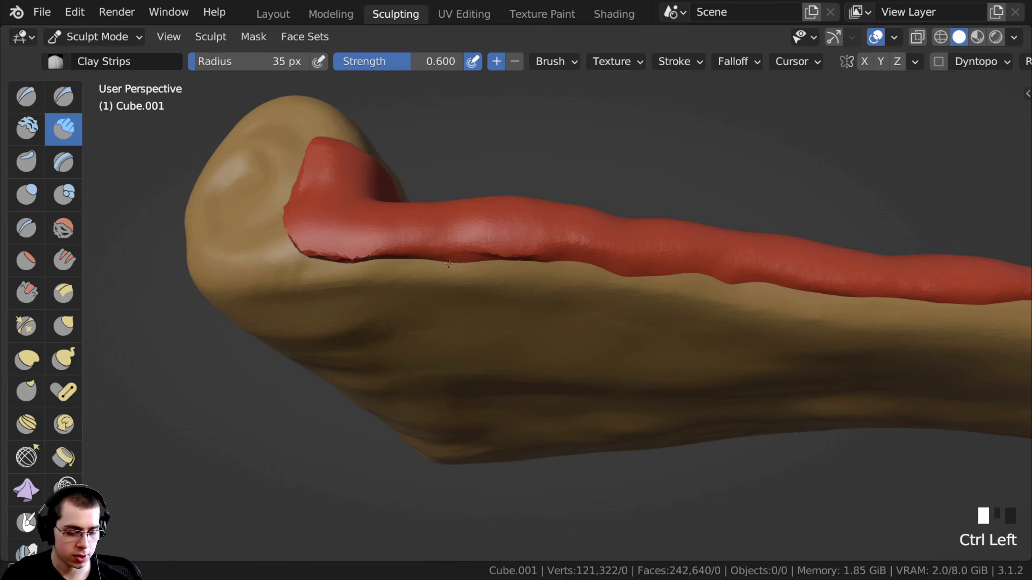
middle_click_drag(452, 264, 479, 220)
left_click_drag(360, 206, 359, 207, "ctrl")
middle_click_drag(359, 207, 382, 236)
left_click_drag(377, 234, 339, 199, "ctrl")
middle_click_drag(339, 199, 355, 260)
left_click_drag(357, 260, 374, 296, "ctrl")
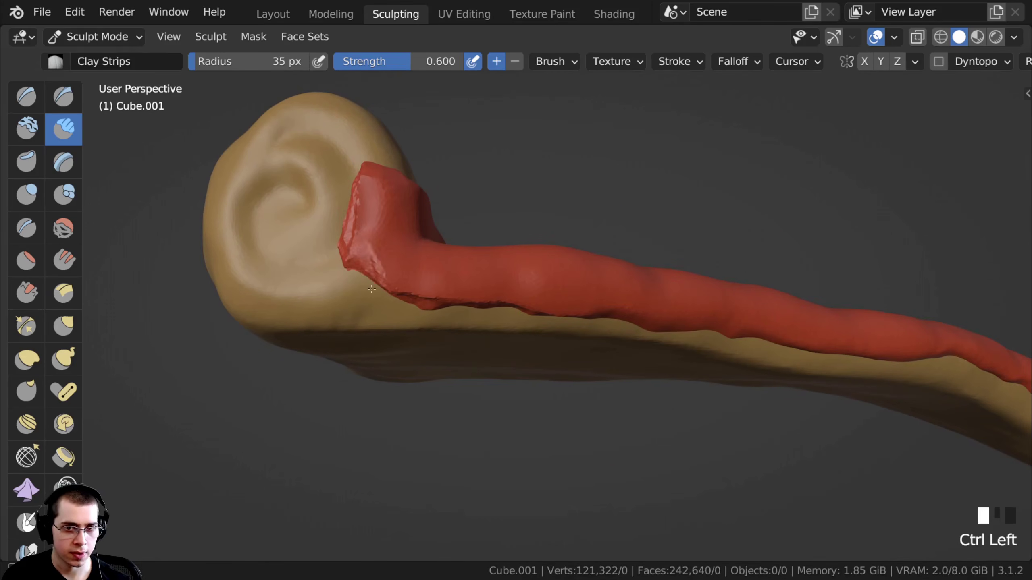
- Carve the raised sauce flap off the crust's end face and the adjoining inner side
middle_click_drag(366, 289, 352, 284)
left_click_drag(351, 285, 350, 280, "ctrl")
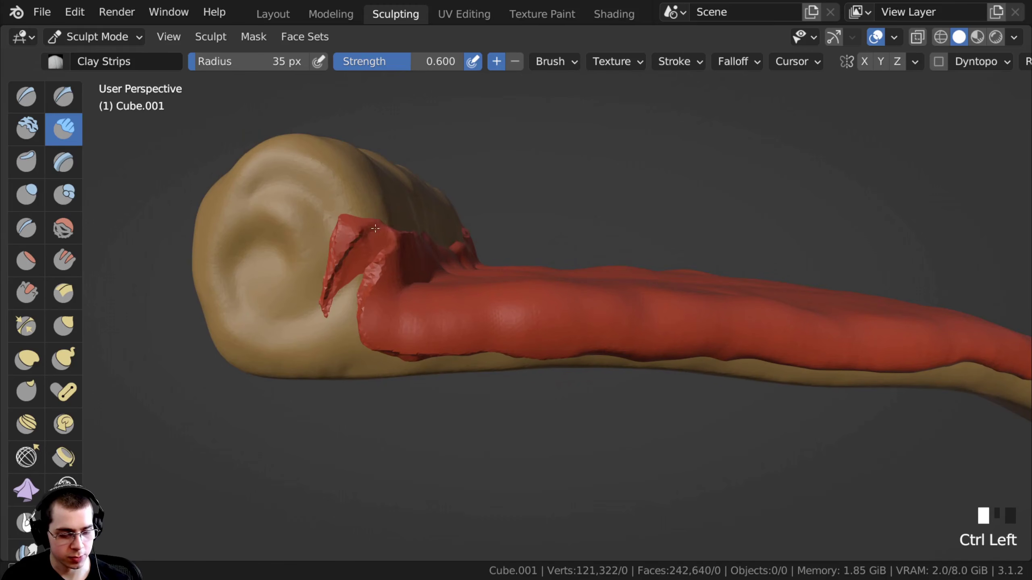
middle_click_drag(356, 234, 271, 285)
left_click_drag(319, 279, 334, 263, "ctrl")
middle_click_drag(334, 262, 454, 303)
left_click_drag(455, 307, 532, 286, "ctrl")
- Carve the sauce strip off the crust's inner side near its opposite end
middle_click_drag(479, 270, 413, 272)
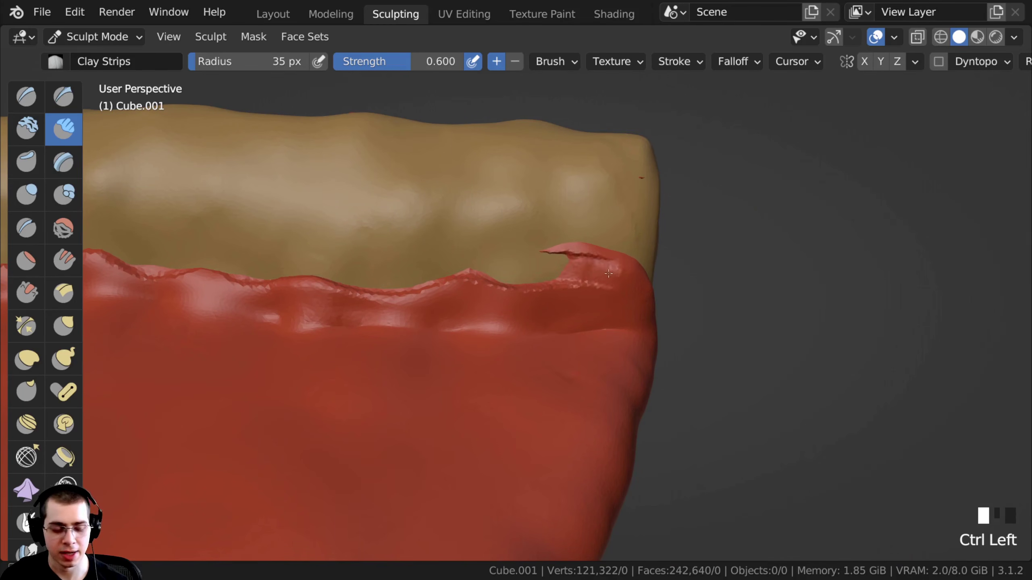
left_click_drag(608, 274, 610, 275, "ctrl")
middle_click_drag(611, 275, 563, 269)
left_click_drag(569, 275, 619, 294, "ctrl")
middle_click_drag(562, 268, 495, 233, "shift")
left_click_drag(495, 233, 566, 266, "ctrl")
- Trim the sauce corner back beside the crust's opposite end face, down to the slice's lower edge
middle_click_drag(567, 267, 523, 249)
left_click_drag(523, 249, 562, 278, "ctrl")
middle_click_drag(563, 277, 553, 262, "ctrl")
left_click_drag(523, 247, 569, 282, "ctrl")
mouse_move(569, 283)
middle_mouse_down()
mouse_move(538, 275)
mouse_move(541, 238)
mouse_move(553, 270)
middle_mouse_up()
left_click_drag(553, 270, 527, 380, "ctrl")
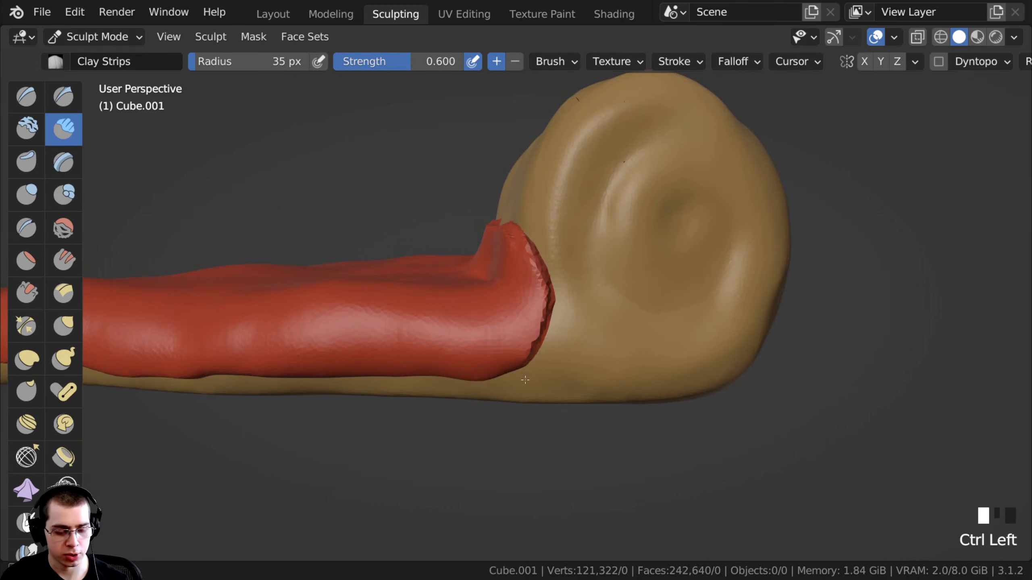
middle_click_drag(496, 378, 488, 390, "ctrl")
left_click_drag(463, 365, 498, 359, "ctrl")
mouse_move(475, 365)
left_mouse_down("ctrl")
mouse_move(508, 353)
mouse_move(535, 302)
left_mouse_up("ctrl")
- Smooth the trimmed sauce border beside the crust's end face and along the adjoining edges
left_click_drag(491, 345, 539, 291, "shift")
middle_click_drag(539, 291, 573, 321)
left_click_drag(555, 315, 528, 280, "shift")
middle_click_drag(516, 236, 555, 261)
mouse_move(447, 234)
left_mouse_down("shift")
mouse_move(409, 206)
mouse_move(366, 205)
mouse_move(385, 248)
mouse_move(375, 253)
left_mouse_up("shift")
- Reshape the uneven sauce border with the Grab brush, nudging it into a cleaner outline on the slice
middle_click_drag(375, 253, 420, 261)
key("g")
left_click_drag(415, 254, 384, 237)
middle_click_drag(385, 237, 392, 230)
left_click_drag(391, 231, 393, 224)
middle_click_drag(393, 225, 400, 226)
left_click_drag(476, 198, 481, 191)
left_click_drag(483, 203, 499, 233)
left_click_drag(506, 248, 522, 253)
middle_click_drag(522, 253, 528, 284)
middle_click_drag(528, 285, 538, 312, "ctrl")
left_click_drag(538, 313, 532, 283)
left_click_drag(528, 278, 532, 284)
middle_click_drag(531, 287, 502, 259)
left_click_drag(502, 258, 477, 281)
mouse_move(477, 282)
middle_mouse_down()
mouse_move(512, 345)
mouse_move(477, 299)
middle_mouse_up()
left_click_drag(477, 299, 515, 332)
- Pull the sauce's lower border upward along the slice's side edge with the Grab brush
middle_click_drag(514, 332, 557, 391)
mouse_move(274, 309)
middle_mouse_down("shift")
mouse_move(457, 302)
mouse_move(452, 291)
middle_mouse_up("shift")
left_click_drag(400, 257, 396, 249)
left_click_drag(373, 253, 371, 247)
left_click_drag(292, 248, 286, 240)
middle_click_drag(243, 246, 431, 219, "shift")
left_click_drag(413, 254, 410, 246)
left_click_drag(349, 283, 345, 277)
left_click_drag(283, 301, 276, 292)
middle_click_drag(276, 292, 264, 326)
mouse_move(260, 378)
middle_mouse_down()
mouse_move(307, 345)
mouse_move(311, 362)
middle_mouse_up()
mouse_move(320, 305)
left_mouse_down()
mouse_move(323, 292)
mouse_move(359, 301)
left_mouse_up()
left_click_drag(411, 298, 408, 307)
left_click_drag(455, 281, 453, 272)
left_click_drag(498, 276, 496, 270)
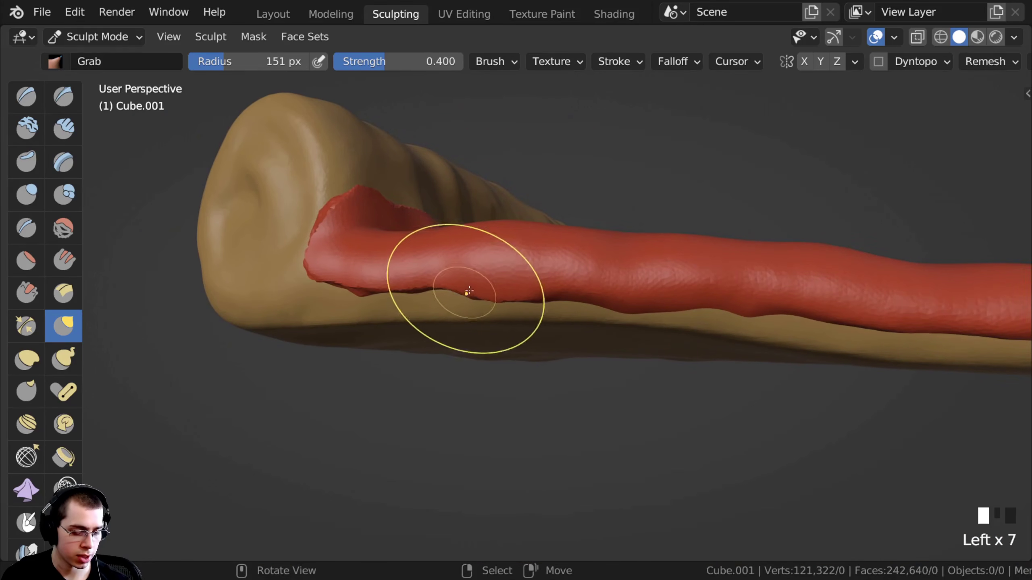
left_click_drag(366, 252, 363, 244)
left_click_drag(316, 246, 310, 237)
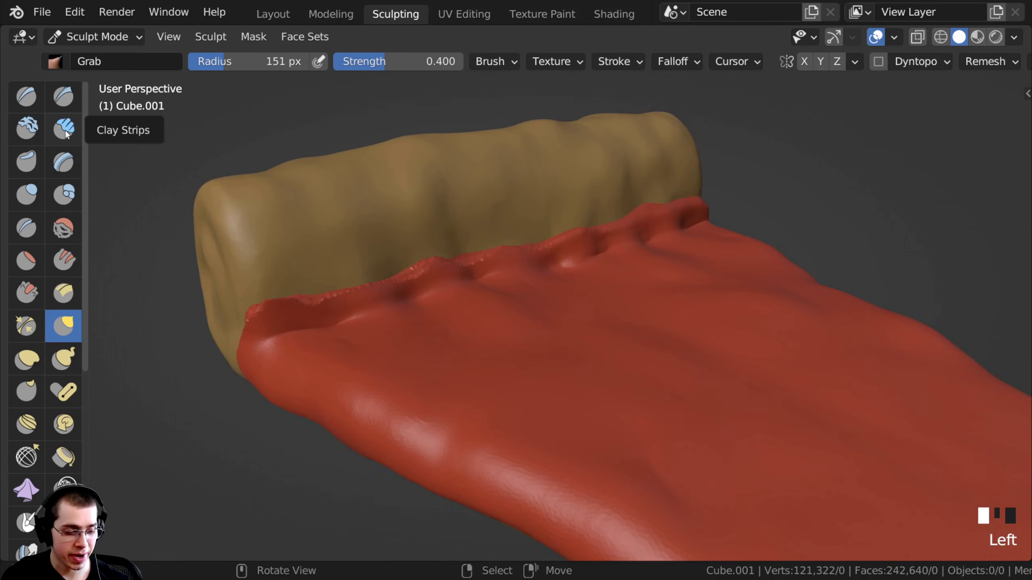
- Build up the sauce's ragged border along the crust with the Clay Strips brush
left_click(64, 130)
mouse_move(322, 217)
middle_mouse_down("ctrl")
mouse_move(325, 301)
mouse_move(272, 230)
middle_mouse_up("ctrl")
left_click_drag(209, 230, 260, 228)
left_click_drag(211, 234, 280, 222)
left_click_drag(228, 231, 297, 217)
left_click_drag(272, 225, 305, 215)
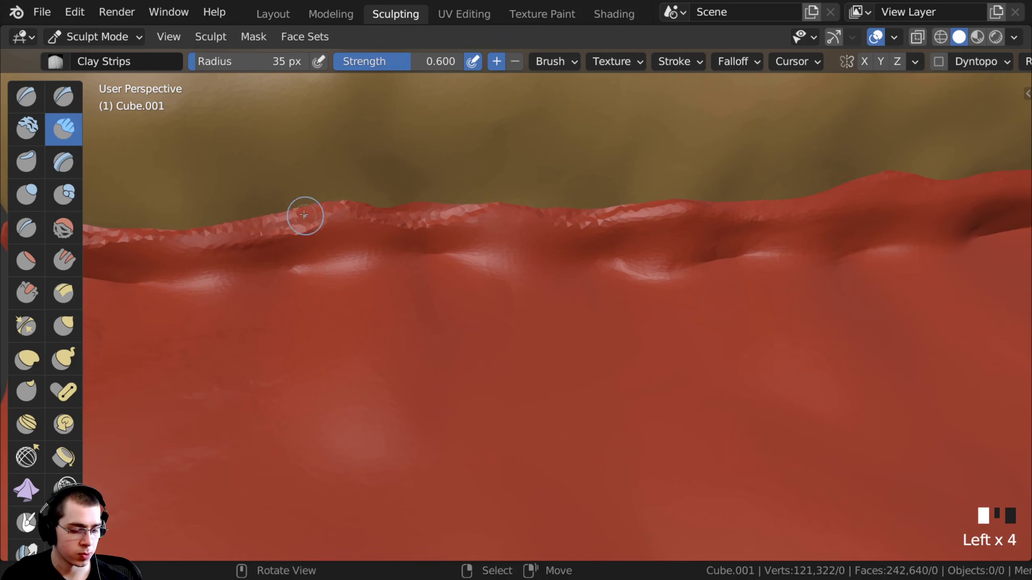
left_click_drag(368, 220, 373, 221)
left_click_drag(350, 212, 382, 219)
middle_click_drag(372, 205, 263, 216, "shift")
left_click_drag(273, 223, 346, 231)
middle_click_drag(346, 235, 302, 227, "shift")
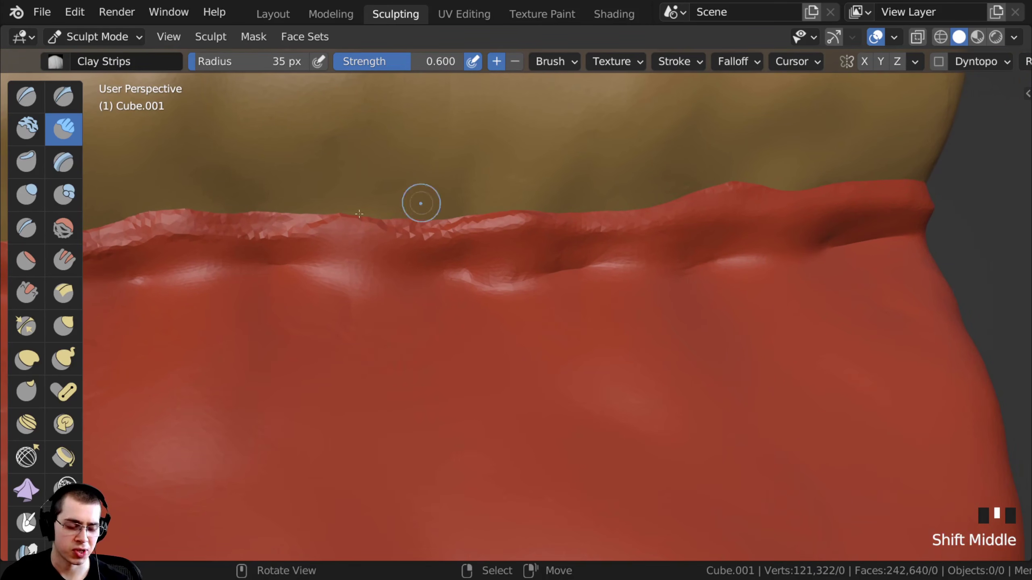
- Enable Dyntopo for the sauce mesh, accept the vertex data warning, and check the detail settings
mouse_move(447, 246)
middle_mouse_down()
mouse_move(449, 273)
mouse_move(627, 213)
middle_mouse_up()
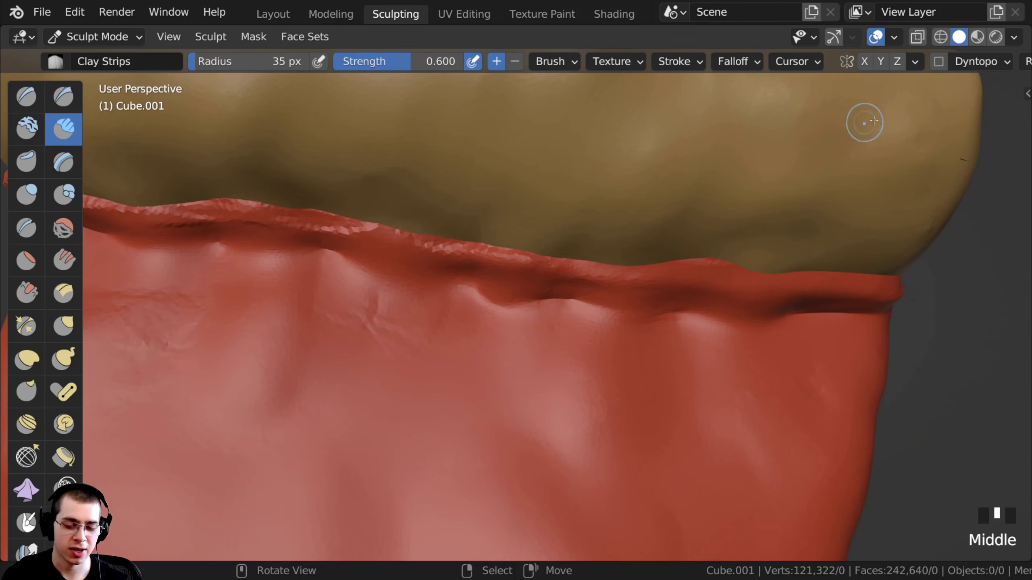
left_click(939, 62)
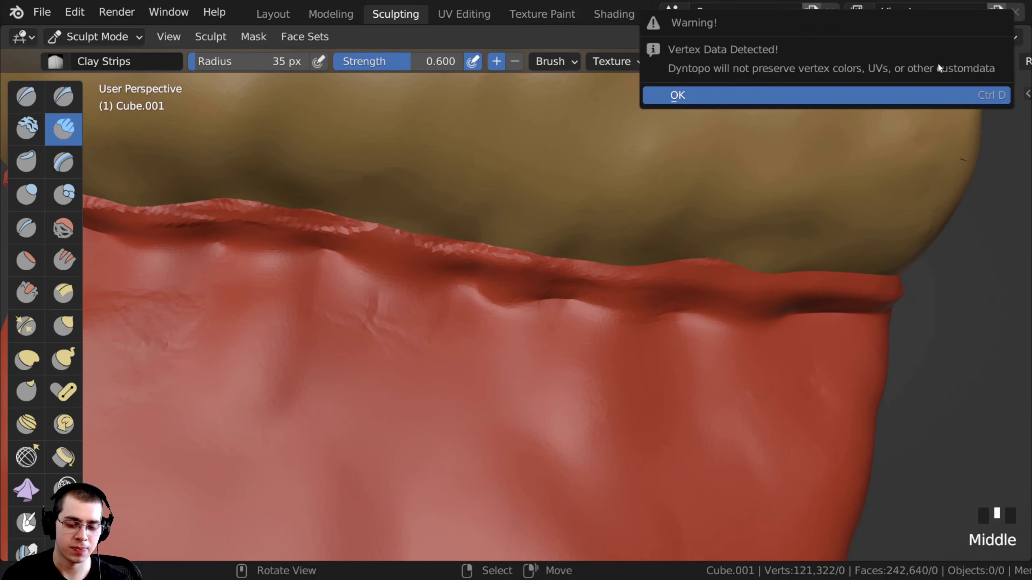
left_click(905, 95)
left_click(969, 61)
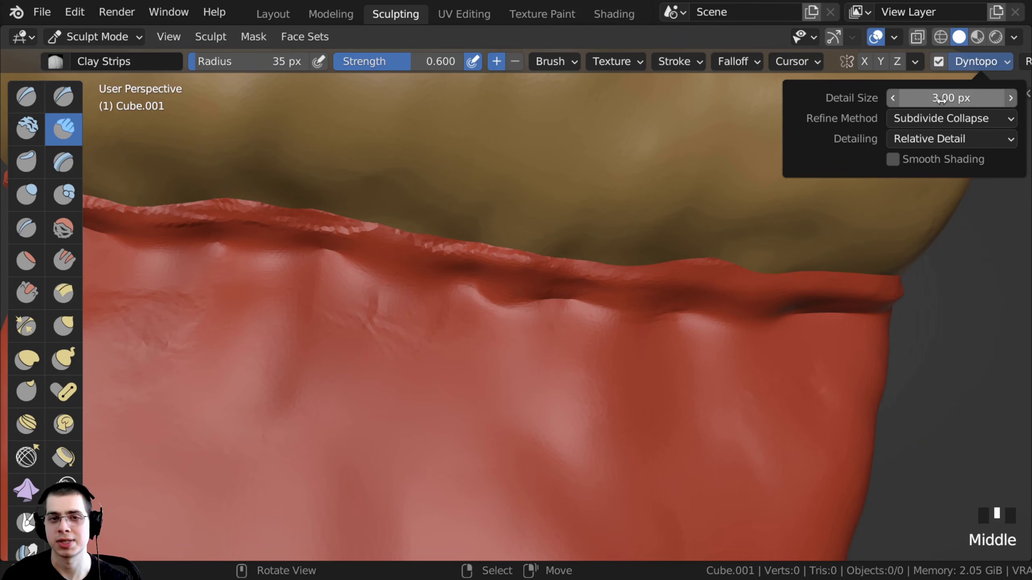
mouse_move(392, 299)
middle_mouse_down("shift")
mouse_move(311, 204)
mouse_move(369, 214)
mouse_move(412, 199)
middle_mouse_up("shift")
left_click(412, 199)
- Thicken the sauce's border where it meets the crust using Clay Strips with Dyntopo
left_click_drag(486, 224, 504, 230)
middle_click_drag(504, 230, 525, 216)
middle_click_drag(524, 215, 498, 189, "ctrl")
left_click_drag(498, 189, 563, 230)
left_click_drag(563, 229, 646, 281)
middle_click_drag(646, 286, 569, 228)
mouse_move(483, 178)
left_mouse_down()
mouse_move(553, 215)
mouse_move(544, 205)
left_mouse_up()
left_click_drag(552, 207, 585, 225)
middle_click_drag(585, 225, 564, 187)
mouse_move(548, 183)
left_mouse_down()
mouse_move(584, 219)
mouse_move(665, 262)
left_mouse_up()
left_click_drag(602, 222, 674, 270)
- Build up the sauce at its crust-side corner and along the slice's side edge with Clay Strips
middle_click_drag(674, 276, 638, 261)
left_click_drag(659, 322, 679, 324)
left_click_drag(662, 286, 663, 324)
middle_click_drag(634, 280, 667, 325)
mouse_move(605, 281)
left_mouse_down()
mouse_move(624, 294)
mouse_move(487, 224)
left_mouse_up()
mouse_move(407, 146)
middle_mouse_down("shift")
mouse_move(417, 180)
mouse_move(480, 94)
middle_mouse_up("shift")
left_click_drag(583, 207, 370, 229)
middle_click_drag(302, 232, 389, 221, "shift")
left_click_drag(439, 214, 280, 228)
middle_click_drag(291, 227, 406, 221, "shift")
left_click_drag(402, 222, 254, 231)
middle_click_drag(254, 231, 352, 217, "shift")
left_click_drag(422, 197, 240, 210)
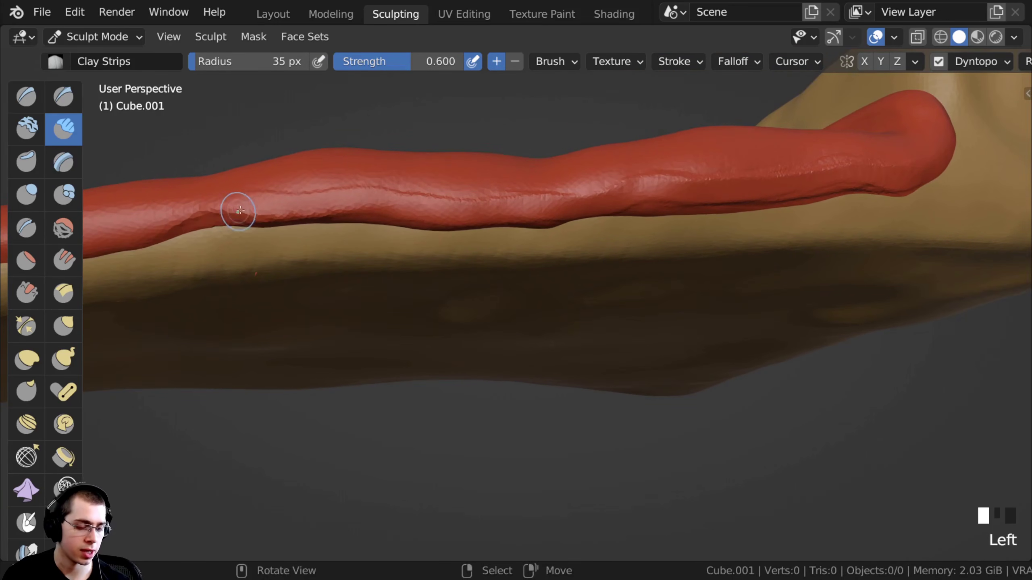
- Fill and smooth the rough sauce border along the crust, working toward the crust's other end
middle_click_drag(238, 210, 323, 188, "shift")
middle_click_drag(323, 188, 327, 195, "ctrl")
left_click_drag(642, 225, 684, 226, "shift")
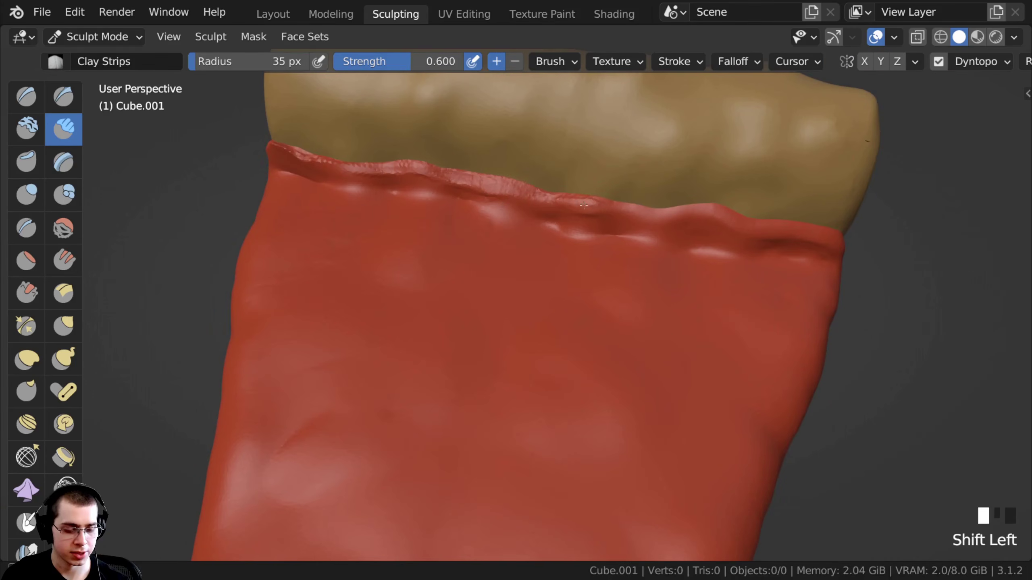
mouse_move(591, 249)
middle_mouse_down("shift")
mouse_move(473, 246)
mouse_move(439, 193)
middle_mouse_up("shift")
left_click_drag(465, 191, 396, 191)
middle_click_drag(346, 217, 422, 220, "shift")
left_click_drag(422, 220, 366, 213)
left_click_drag(351, 208, 330, 203)
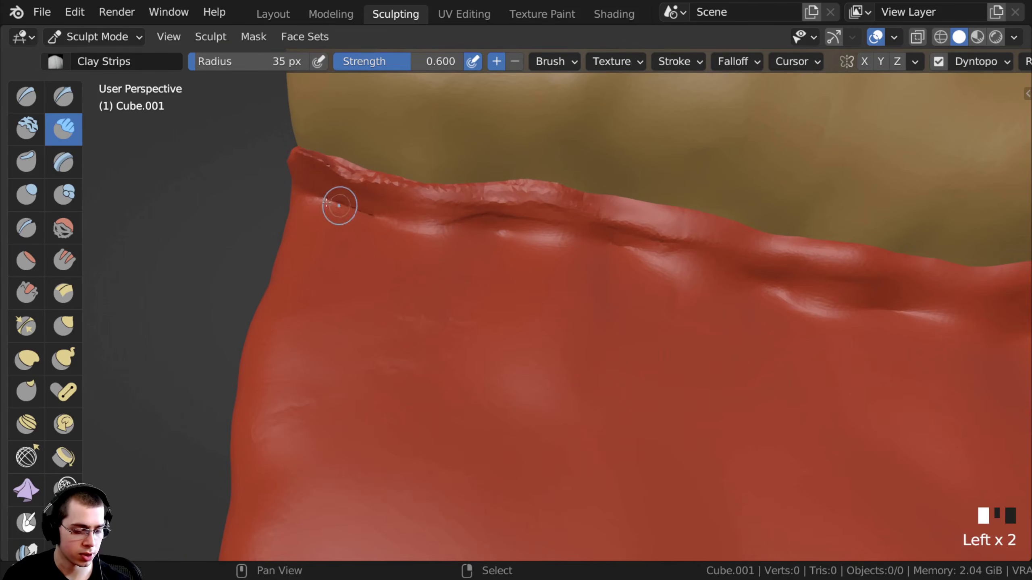
middle_click_drag(288, 179, 439, 246, "ctrl")
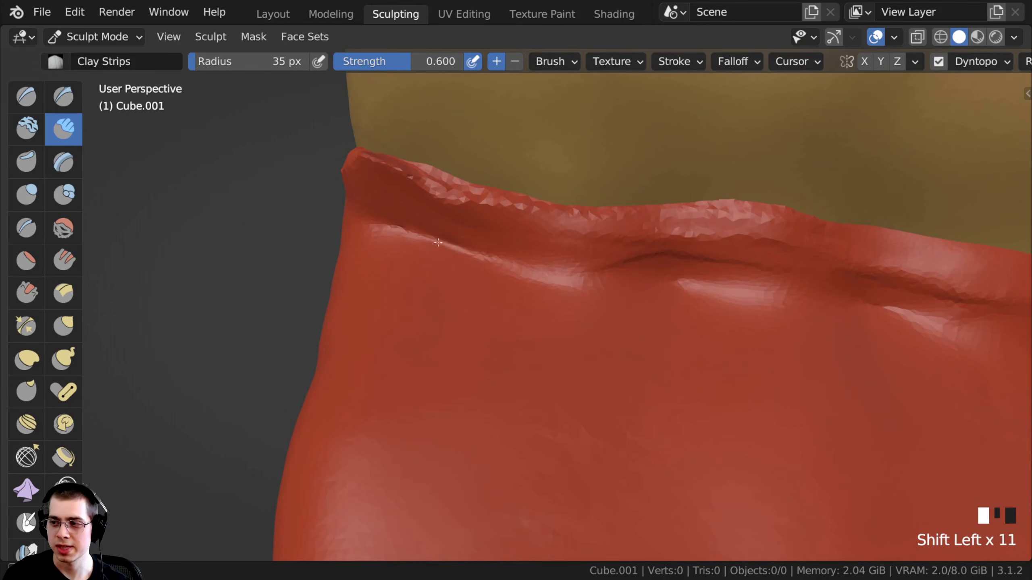
middle_click_drag(715, 333, 609, 293, "ctrl")
left_click_drag(427, 201, 496, 228, "shift")
- Build up the sauce corner beside the crust's end face with Clay Strips and smooth it
mouse_move(522, 270)
middle_mouse_down("shift")
mouse_move(474, 249)
mouse_move(272, 399)
mouse_move(544, 232)
mouse_move(581, 195)
middle_mouse_up("shift")
middle_click_drag(581, 196, 510, 188, "shift")
left_click_drag(506, 187, 500, 223)
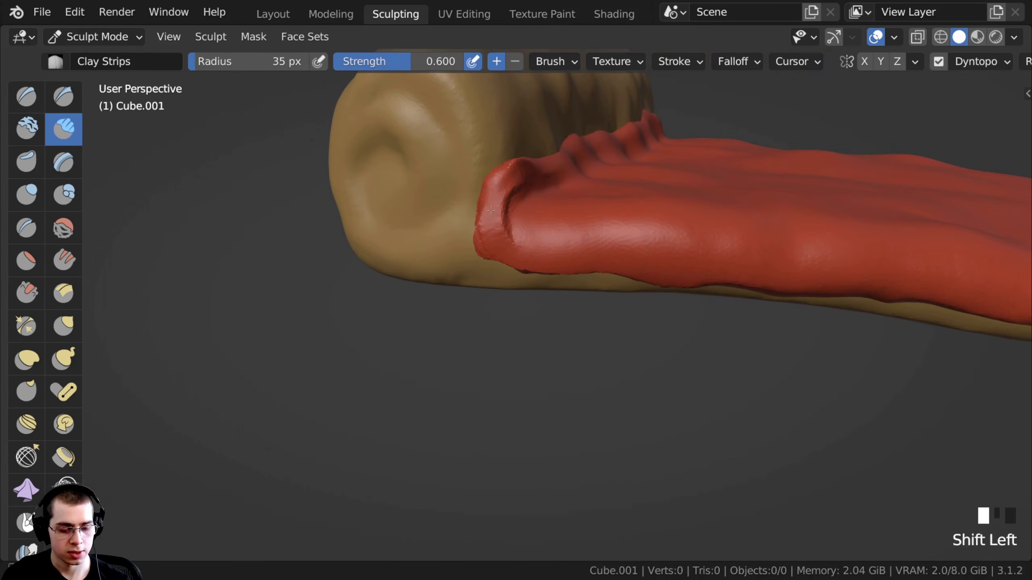
middle_click_drag(491, 248, 524, 238)
left_click_drag(494, 196, 504, 203, "shift")
- Add Clay Strips along the sauce's side edge, from the crust corner toward the slice's tip
mouse_move(504, 203)
middle_mouse_down()
mouse_move(467, 228)
mouse_move(311, 161)
middle_mouse_up()
left_click(311, 161)
left_click_drag(442, 187, 467, 192)
middle_click_drag(487, 199, 366, 201, "shift")
left_click_drag(374, 200, 475, 208)
left_click_drag(407, 203, 483, 213)
middle_click_drag(341, 183, 440, 199, "shift")
- Smooth the built-up sauce along the slice's side edge and add one more short clay strip
middle_click_drag(373, 215, 359, 181, "ctrl")
left_click(193, 154)
middle_click_drag(193, 154, 324, 227, "ctrl")
left_click(387, 251, "shift")
left_click(497, 230, "shift")
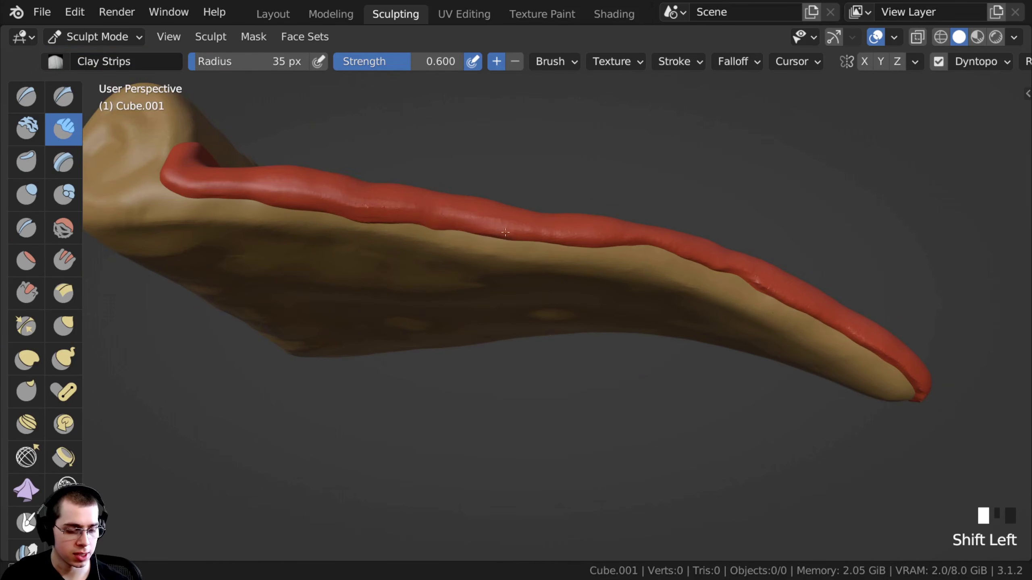
left_click_drag(534, 232, 548, 234, "shift")
middle_click_drag(548, 234, 516, 211)
middle_click_drag(516, 211, 431, 219, "shift")
left_click_drag(391, 224, 408, 227)
- Pull the sauce's lower border upward along this side edge with the Grab brush and smooth it toward the tip
middle_click_drag(542, 250, 391, 272, "shift")
key("g")
left_click_drag(400, 278, 400, 272)
middle_click_drag(406, 278, 423, 275)
middle_click_drag(425, 281, 430, 268, "ctrl")
left_click_drag(431, 267, 430, 257)
left_click_drag(429, 265, 429, 254)
middle_click_drag(452, 274, 426, 250, "shift")
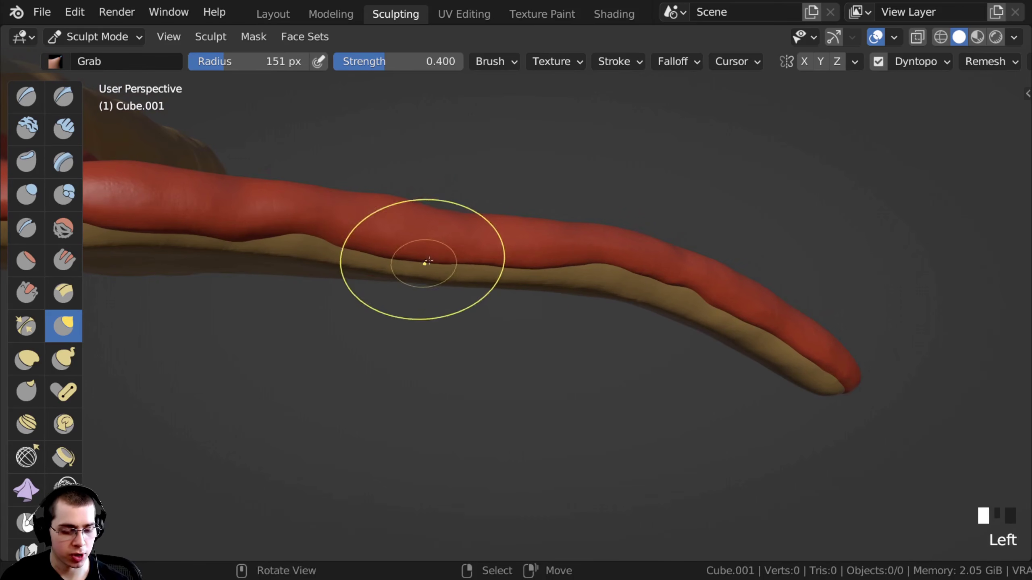
middle_click_drag(486, 269, 451, 268, "shift")
mouse_move(567, 272)
middle_mouse_down("shift")
mouse_move(536, 272)
mouse_move(567, 266)
middle_mouse_up("shift")
middle_click_drag(587, 330, 568, 238)
mouse_move(568, 238)
left_mouse_down("shift")
mouse_move(626, 284)
mouse_move(605, 285)
left_mouse_up("shift")
- Raise the sauce's lower border near the tip on the slice's opposite side edge with the Grab brush
middle_click_drag(197, 240, 280, 207)
middle_click_drag(280, 207, 341, 182, "shift")
left_click_drag(341, 182, 339, 366, "shift")
mouse_move(339, 372)
middle_mouse_down()
mouse_move(530, 432)
mouse_move(429, 284)
mouse_move(437, 316)
mouse_move(234, 342)
mouse_move(368, 323)
mouse_move(357, 387)
middle_mouse_up()
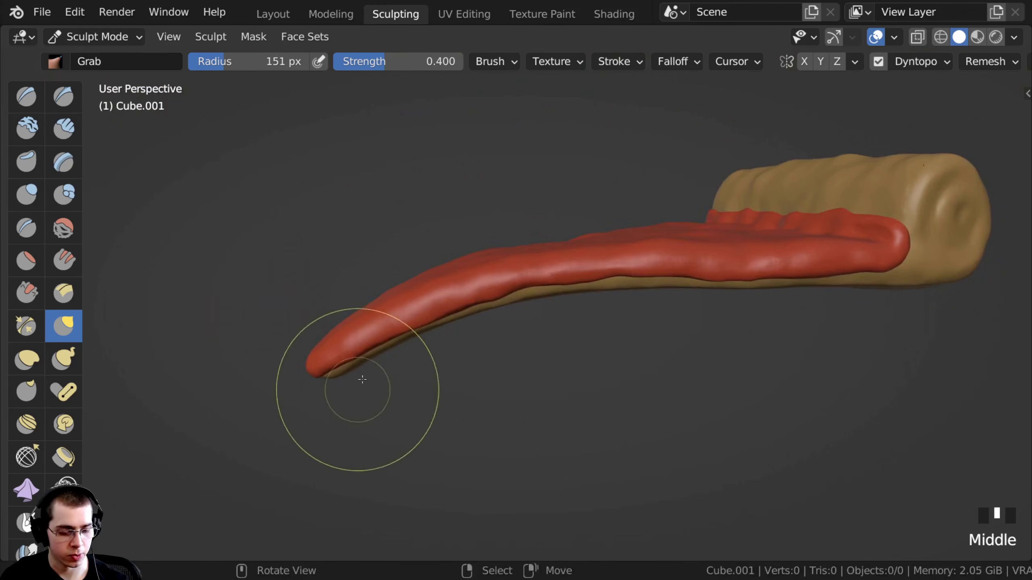
scroll(406, 346, "up", 3)
left_click(468, 309)
middle_click_drag(495, 296, 454, 289, "shift")
scroll(467, 281, "up", 1)
left_click_drag(472, 277, 475, 267)
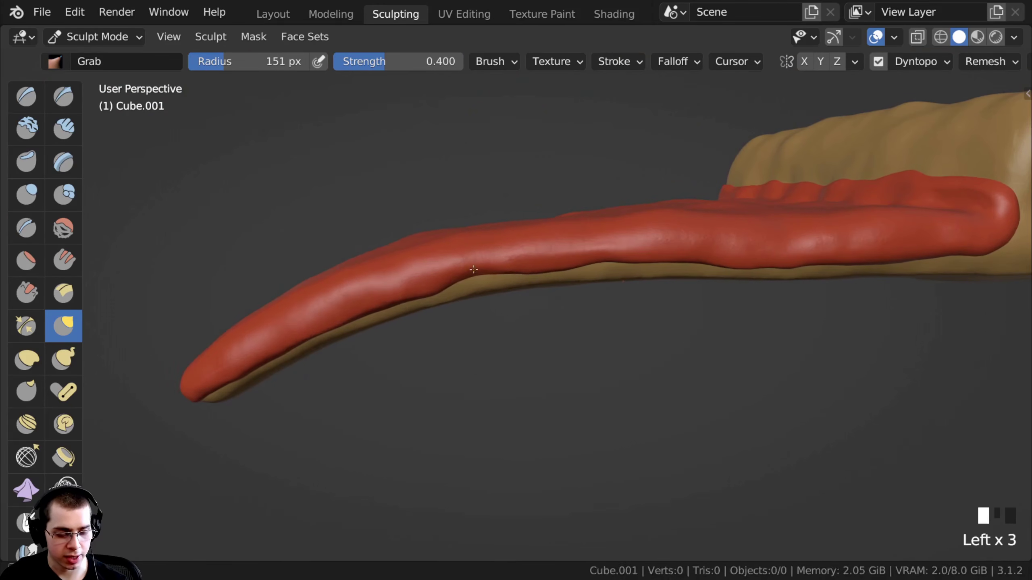
- Continue nudging the sauce's lower border upward with the Grab brush along the middle of the side edge toward the crust
middle_click_drag(479, 276, 463, 254, "shift")
left_click_drag(527, 260, 528, 250)
middle_click_drag(551, 290, 499, 271, "shift")
left_click_drag(565, 216, 567, 209)
left_click_drag(575, 214, 576, 207)
left_click_drag(585, 220, 587, 214)
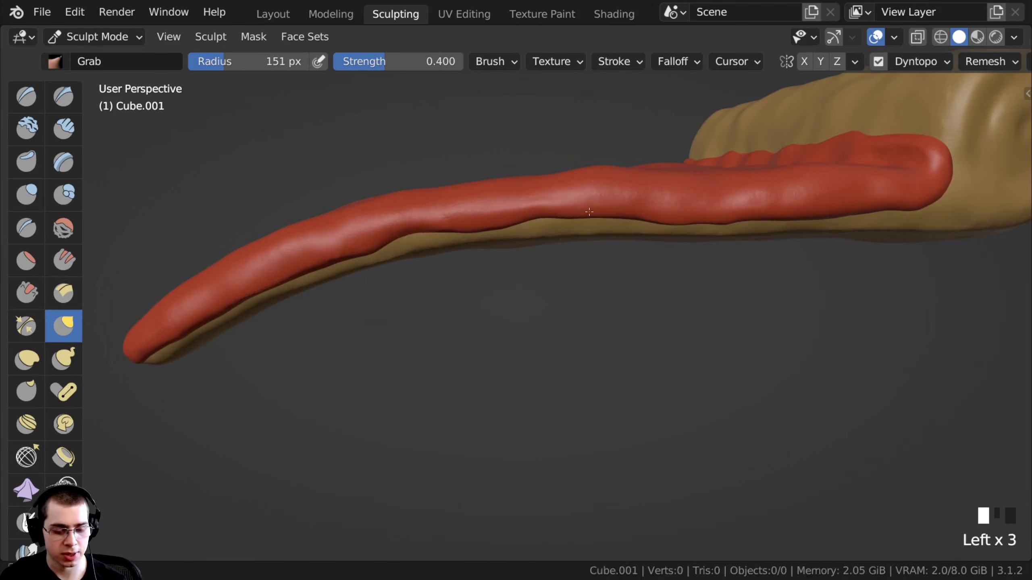
middle_click_drag(683, 266, 527, 262, "shift")
left_click_drag(579, 235, 585, 227)
middle_click_drag(593, 230, 618, 203)
left_click_drag(626, 191, 632, 183)
mouse_move(634, 185)
middle_mouse_down()
mouse_move(679, 203)
mouse_move(380, 284)
middle_mouse_up()
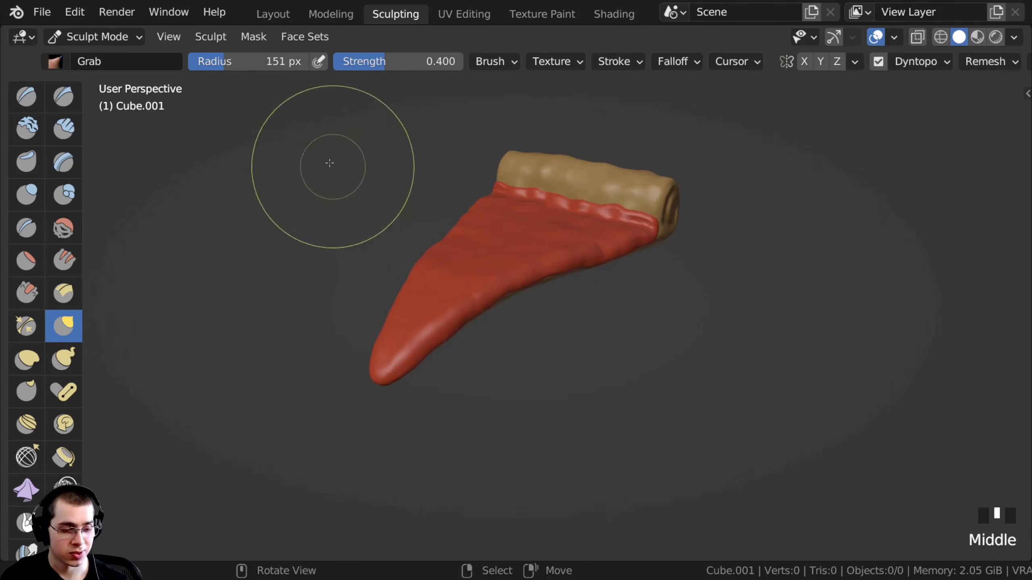
- Return to the Layout workspace and save the file
left_click(273, 16)
mouse_move(378, 329)
middle_mouse_down()
mouse_move(409, 358)
mouse_move(372, 358)
mouse_move(357, 282)
mouse_move(342, 291)
mouse_move(309, 272)
mouse_move(477, 273)
middle_mouse_up()
key("ctrl+s")
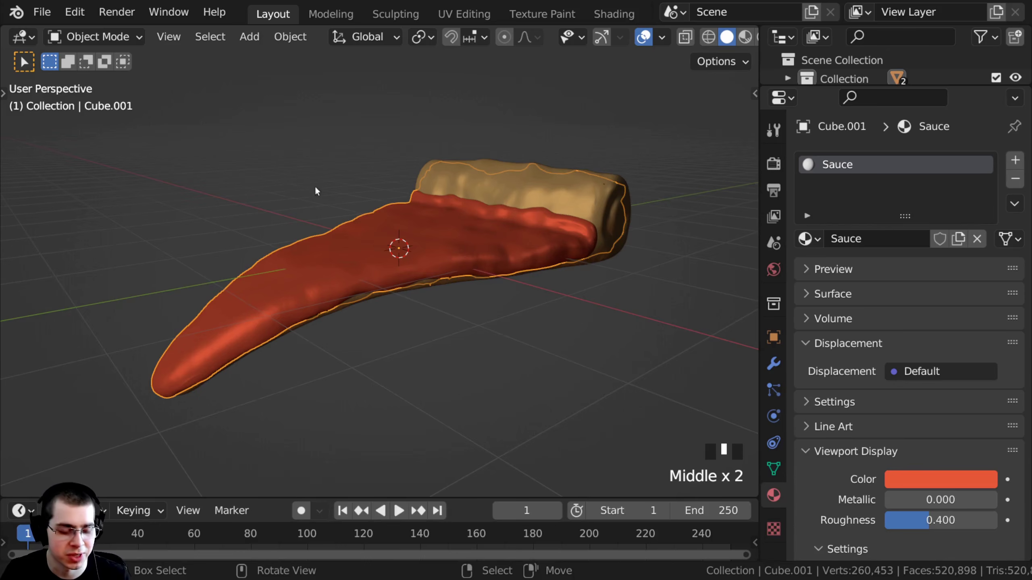
- Duplicate the sauce object in place
middle_click_drag(309, 186, 422, 306)
middle_click_drag(324, 269, 230, 224)
middle_click_drag(283, 244, 283, 231, "ctrl")
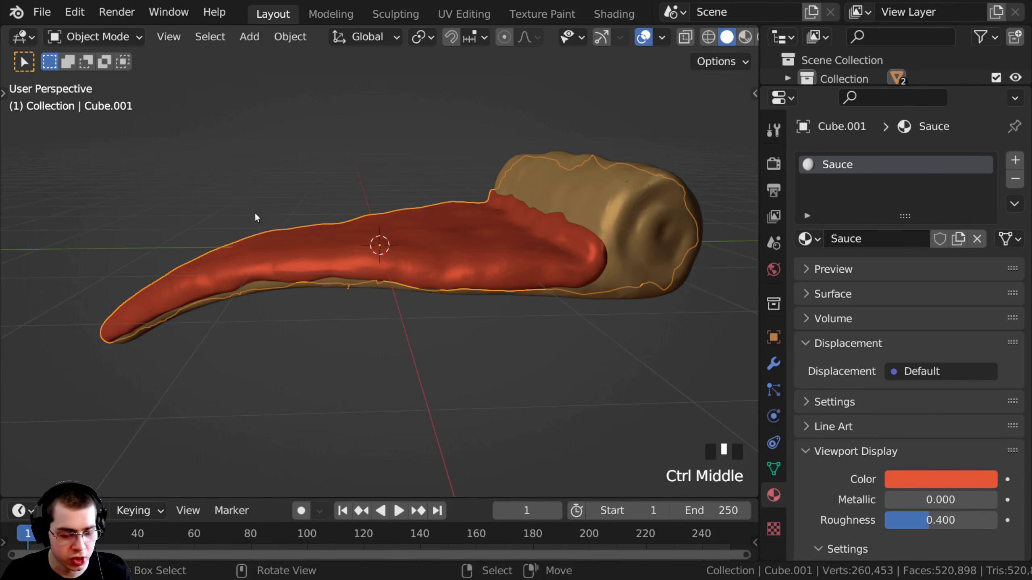
key("shift+d")
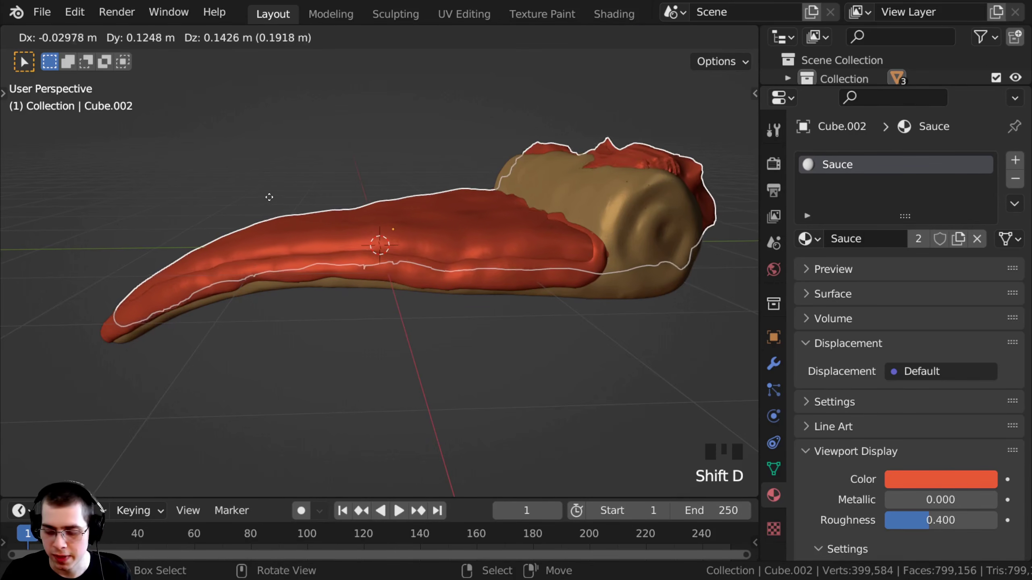
left_click(268, 183)
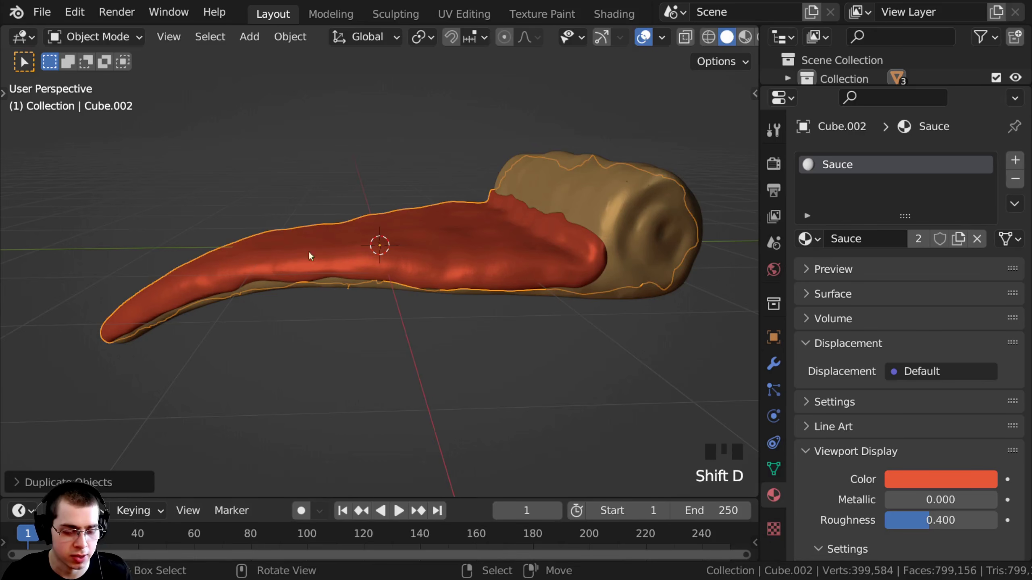
middle_click_drag(515, 437, 338, 248)
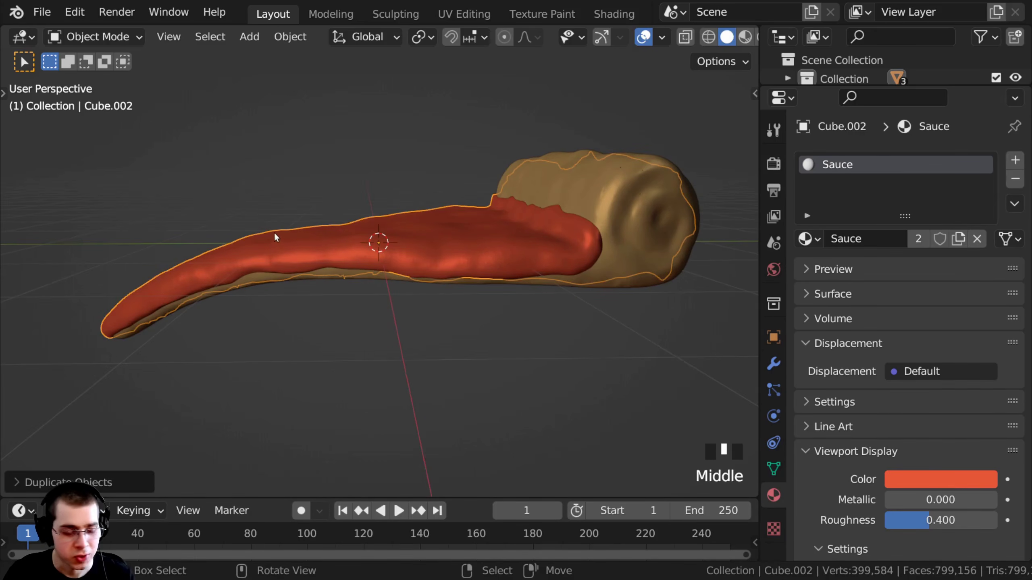
- In the right orthographic view, move the duplicated layer slightly upward and toward the slice's tip, above the sauce
key("KP_3")
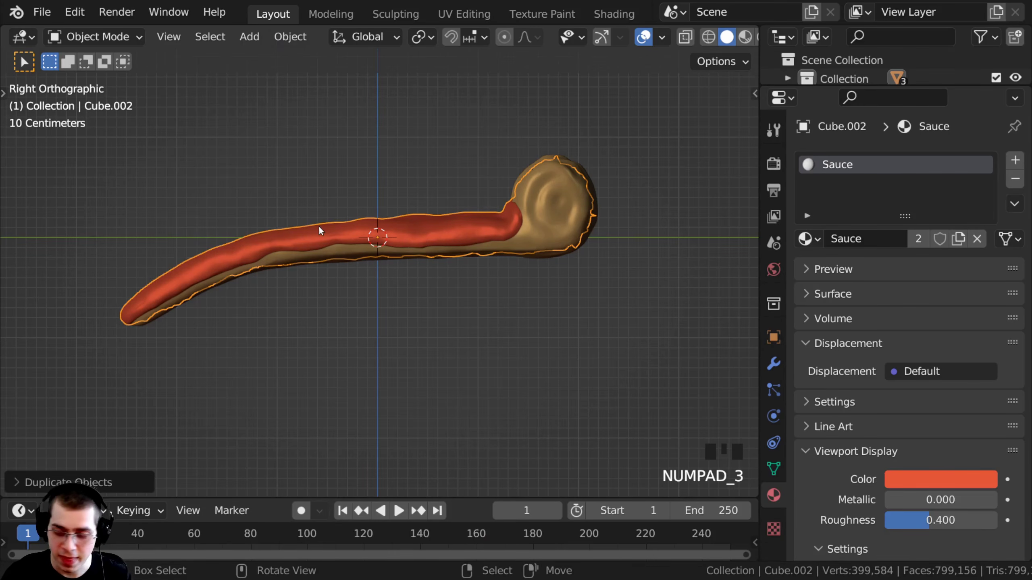
key("g")
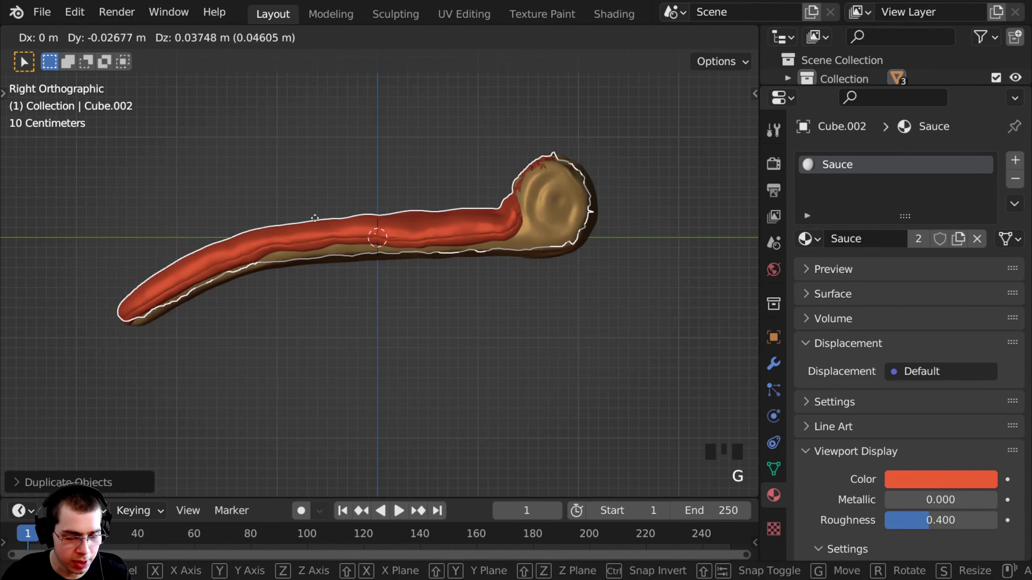
left_click(315, 219)
middle_click_drag(238, 245, 348, 299, "ctrl")
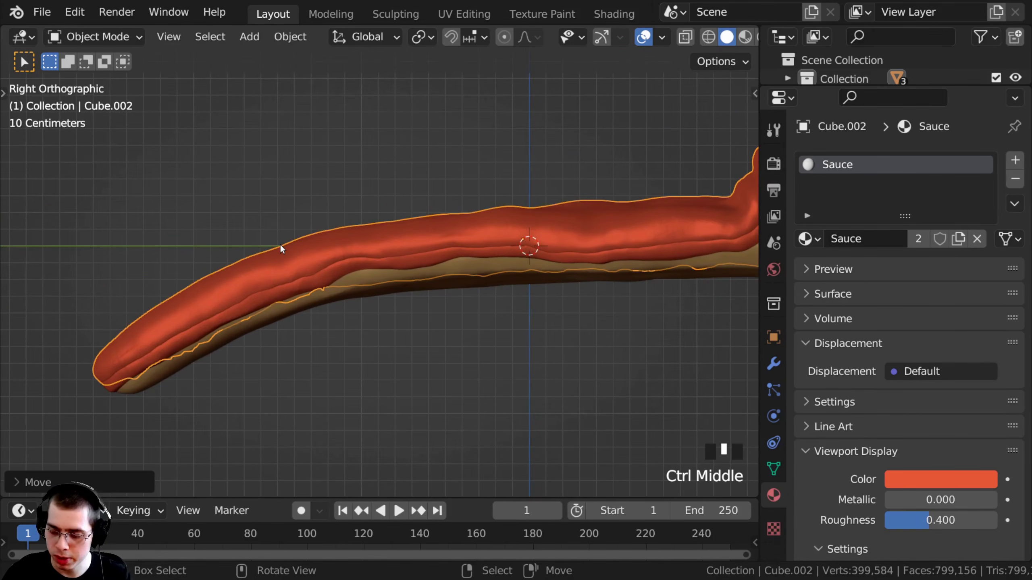
key("g")
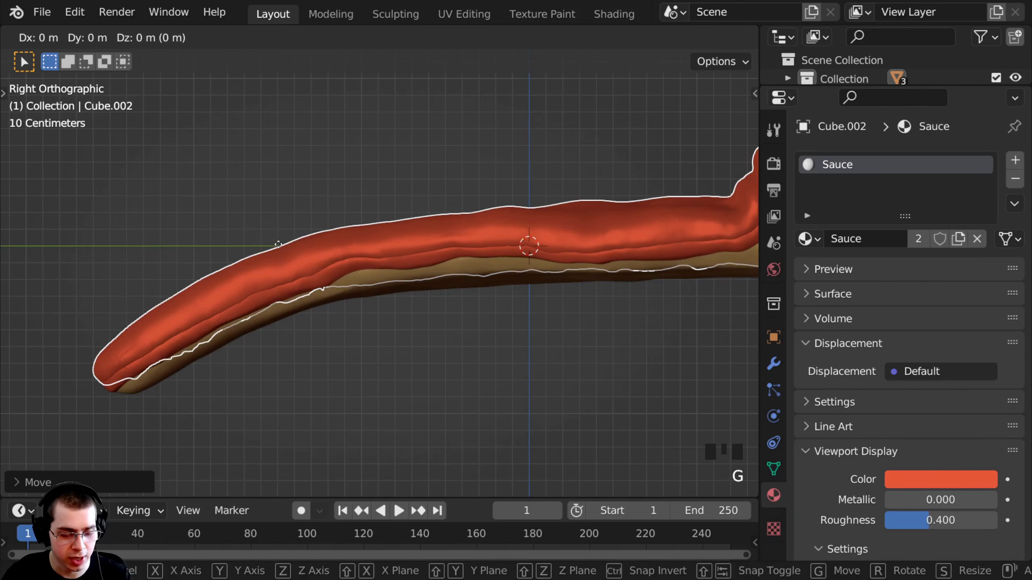
left_click(276, 241)
- Give the duplicated layer its own copy of the Sauce material and rename it Cheese
middle_click_drag(273, 239, 428, 373)
middle_click_drag(425, 335, 320, 342)
middle_click_drag(455, 324, 404, 290, "shift")
left_click_drag(757, 217, 721, 220)
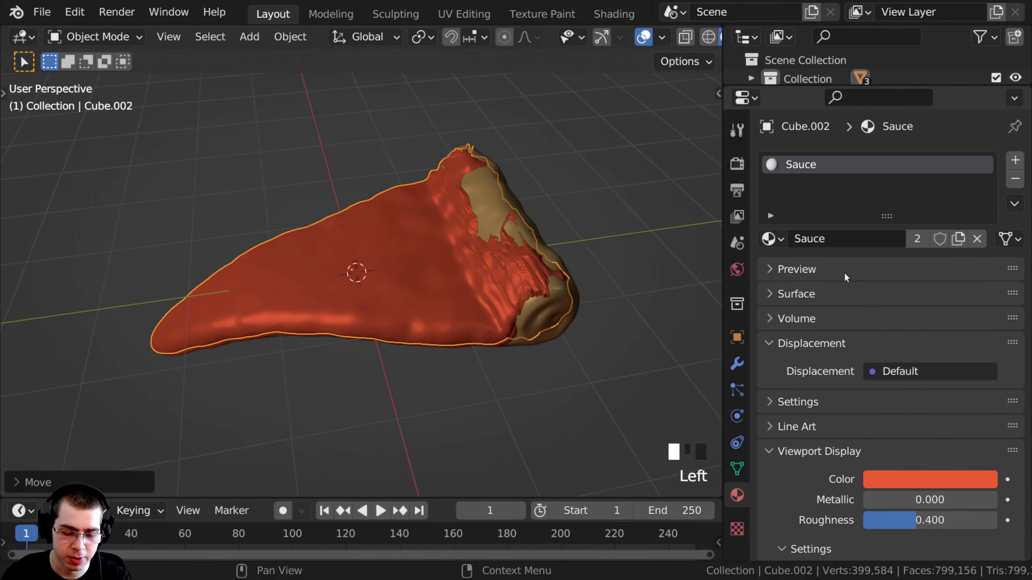
left_click(959, 239)
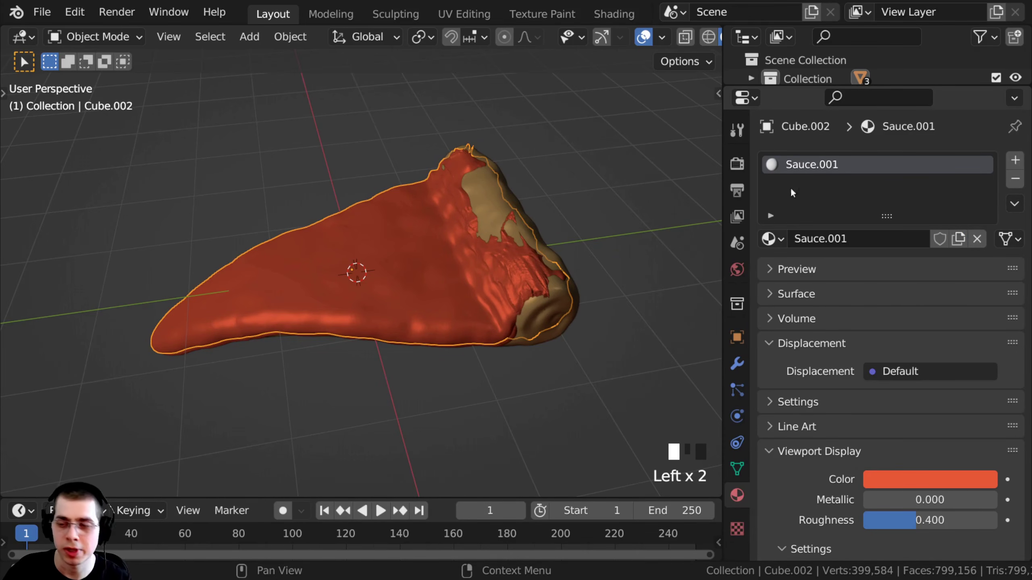
double_click(823, 238)
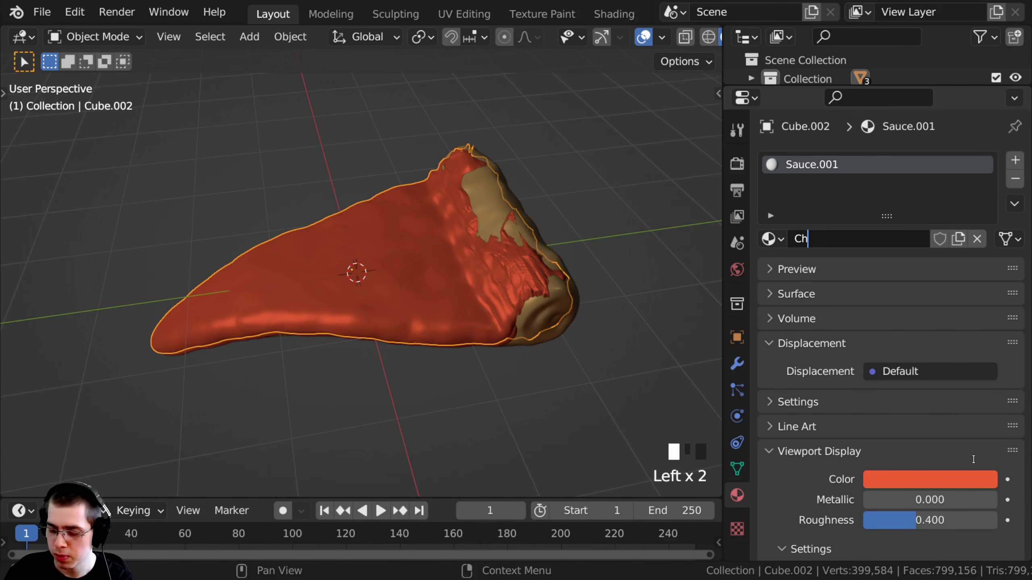
type("Cheese")
key("Return")
- Change the Cheese material's viewport display color to a golden yellow
middle_click_drag(390, 284, 595, 354)
scroll(843, 406, "down", 5)
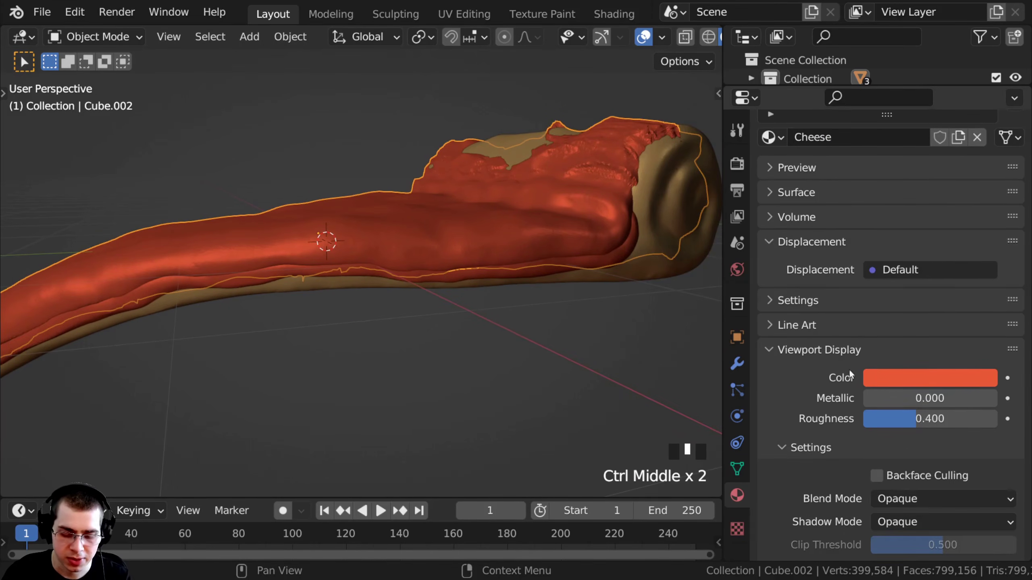
left_click(876, 378)
mouse_move(879, 205)
left_mouse_down()
mouse_move(879, 223)
mouse_move(863, 213)
left_mouse_up()
middle_click_drag(682, 327, 450, 190)
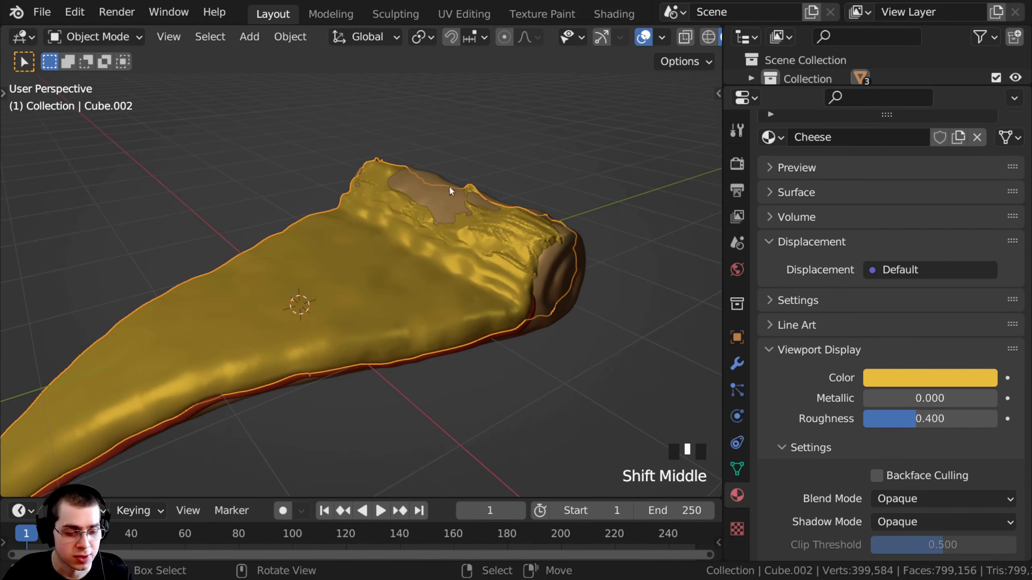
- Switch to the Sculpting workspace and carve the cheese off one end of the crust with the Clay Strips brush
left_click(387, 16)
middle_click_drag(542, 310, 512, 286)
middle_click_drag(526, 328, 502, 307)
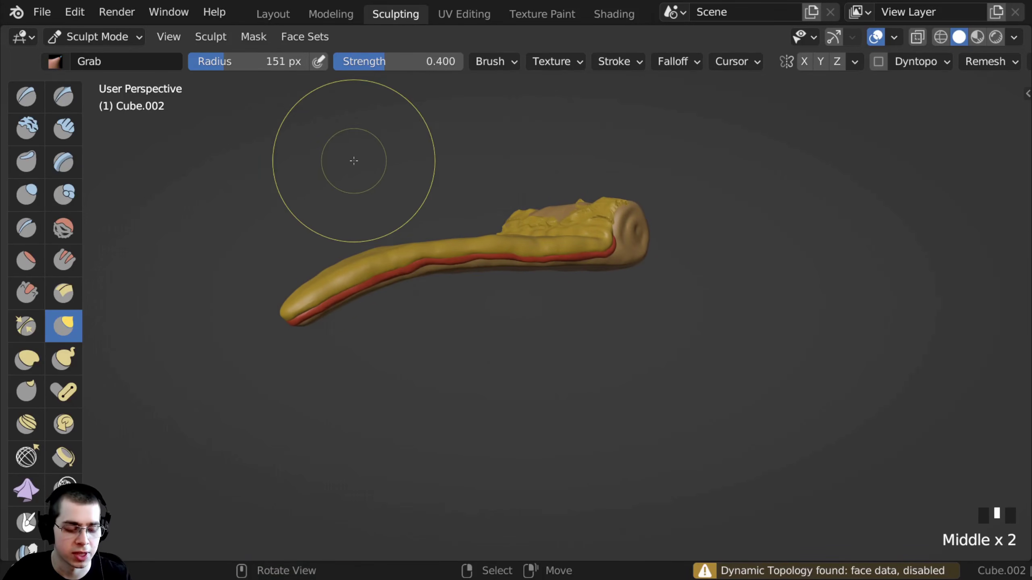
middle_click_drag(354, 160, 351, 122, "ctrl")
left_click(63, 128)
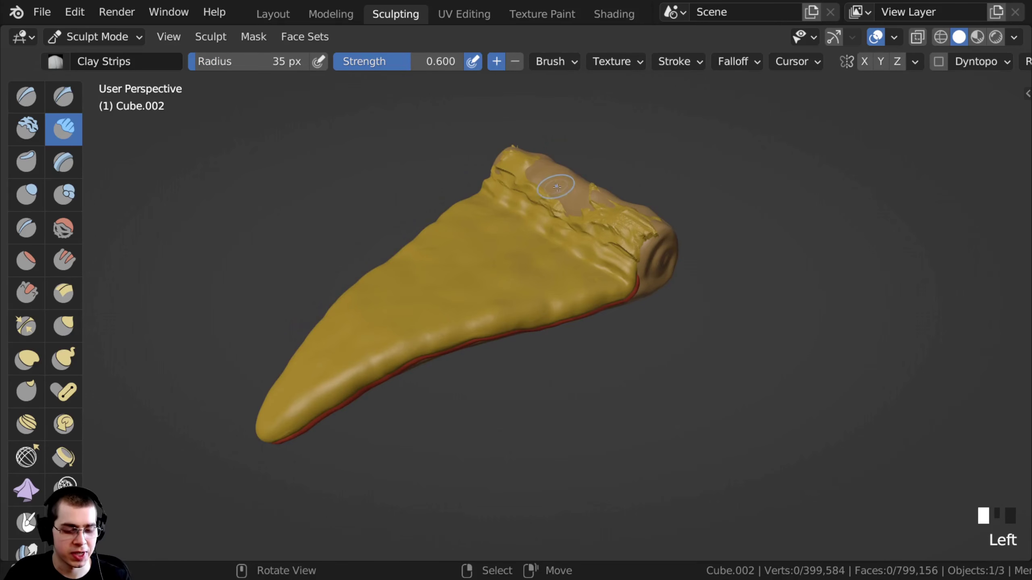
middle_click_drag(529, 228, 508, 199, "ctrl")
mouse_move(463, 285)
middle_mouse_down("ctrl")
mouse_move(459, 267)
mouse_move(408, 235)
middle_mouse_up("ctrl")
middle_click_drag(449, 207, 468, 232)
mouse_move(455, 236)
left_mouse_down("ctrl")
mouse_move(467, 256)
mouse_move(505, 275)
mouse_move(526, 266)
left_mouse_up("ctrl")
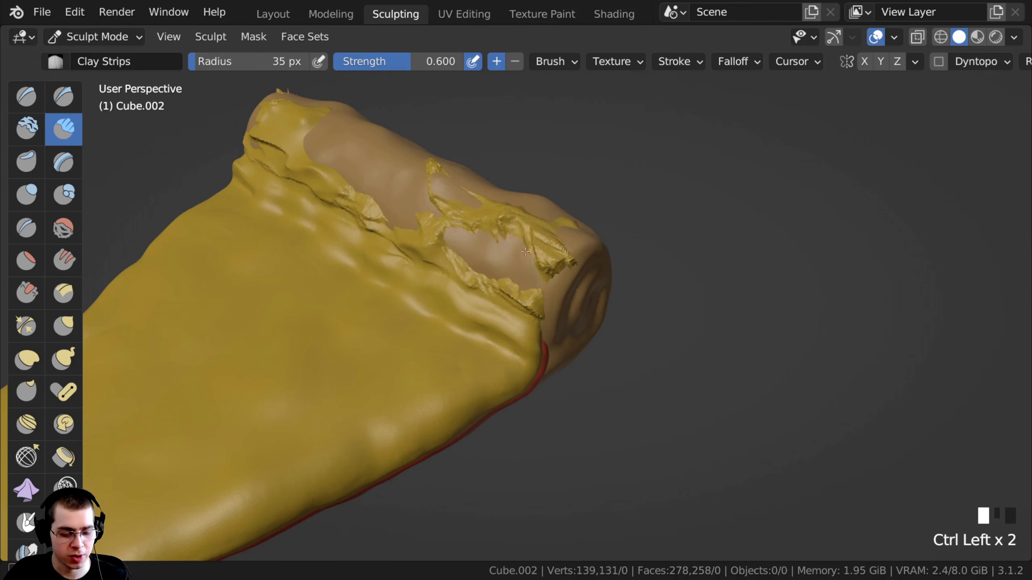
middle_click_drag(526, 266, 549, 258)
left_click_drag(549, 258, 553, 280, "ctrl")
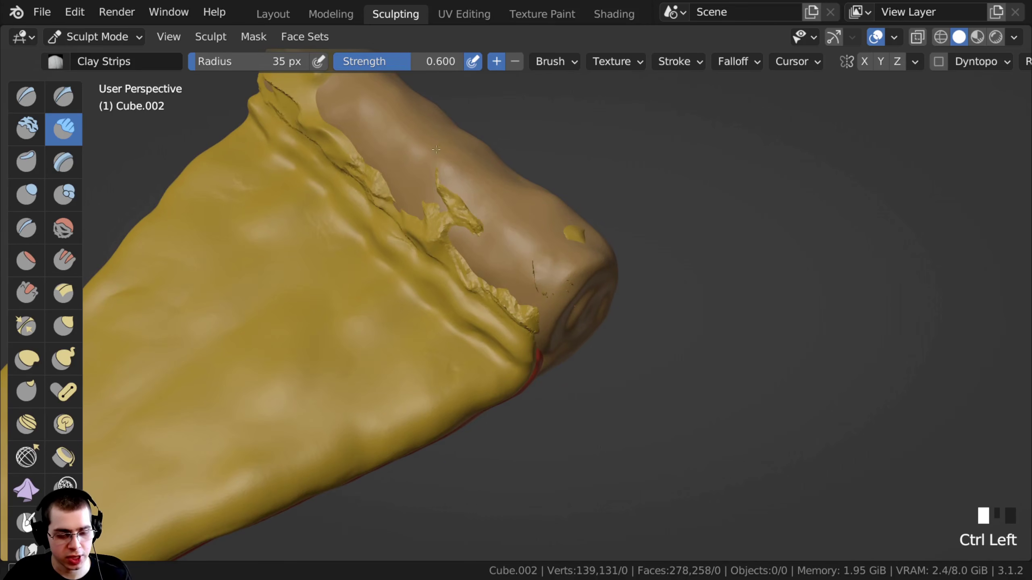
- Smooth the jagged cheese remnants along the base of the crust
left_click_drag(475, 251, 496, 287, "shift")
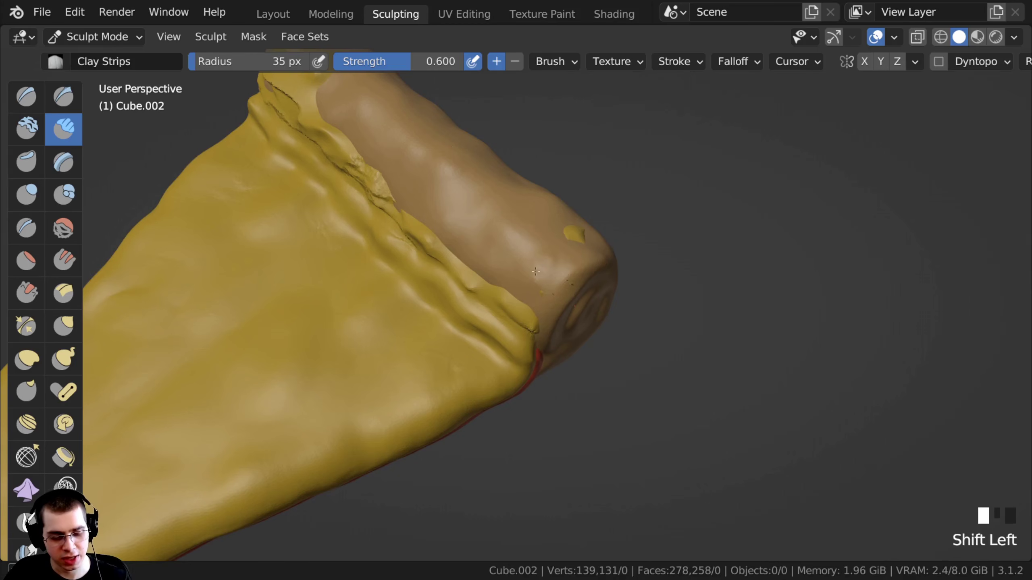
middle_click_drag(533, 263, 497, 260)
left_click_drag(498, 261, 502, 256, "shift")
mouse_move(502, 256)
middle_mouse_down()
mouse_move(503, 243)
mouse_move(536, 270)
middle_mouse_up()
- Carve the cheese back around the corner where the slice's side meets the end of the crust
mouse_move(537, 270)
left_mouse_down("ctrl")
mouse_move(498, 266)
mouse_move(543, 291)
left_mouse_up("ctrl")
middle_click_drag(575, 308, 540, 268)
mouse_move(443, 233)
left_mouse_down("ctrl")
mouse_move(532, 274)
mouse_move(608, 339)
left_mouse_up("ctrl")
middle_click_drag(607, 340, 544, 283)
left_click_drag(544, 284, 504, 246, "ctrl")
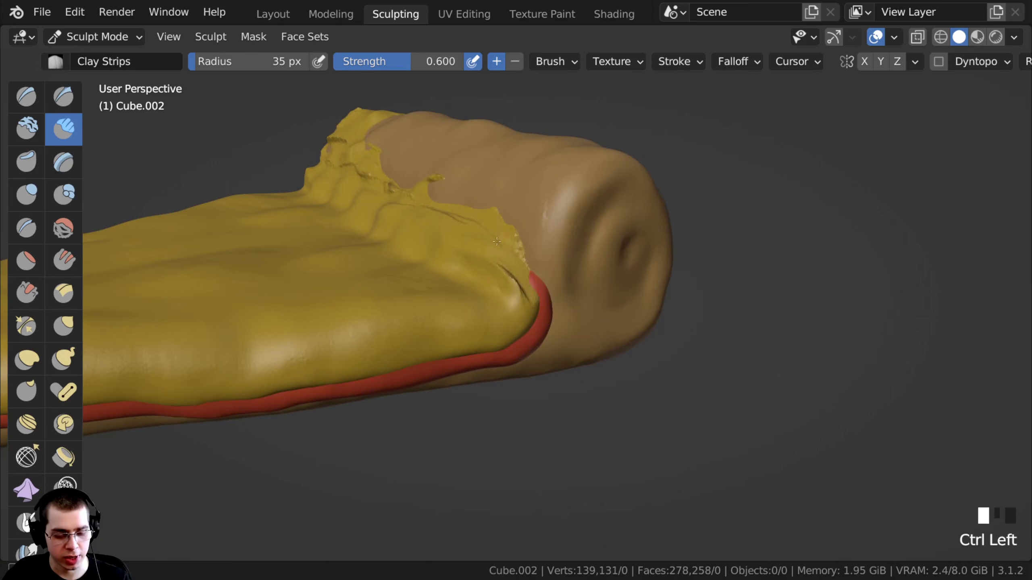
middle_click_drag(504, 247, 528, 282)
left_click_drag(528, 282, 589, 323, "ctrl")
left_click_drag(463, 260, 581, 318, "ctrl")
middle_click_drag(581, 317, 559, 300)
left_click_drag(559, 301, 516, 268, "ctrl")
left_click_drag(547, 299, 478, 254, "ctrl")
- Carve the cheese away along the crust's base so a strip of sauce shows
middle_click_drag(476, 252, 560, 325)
mouse_move(536, 334)
left_mouse_down("ctrl")
mouse_move(563, 352)
mouse_move(452, 305)
left_mouse_up("ctrl")
middle_click_drag(452, 305, 502, 307)
left_click_drag(502, 306, 539, 347, "ctrl")
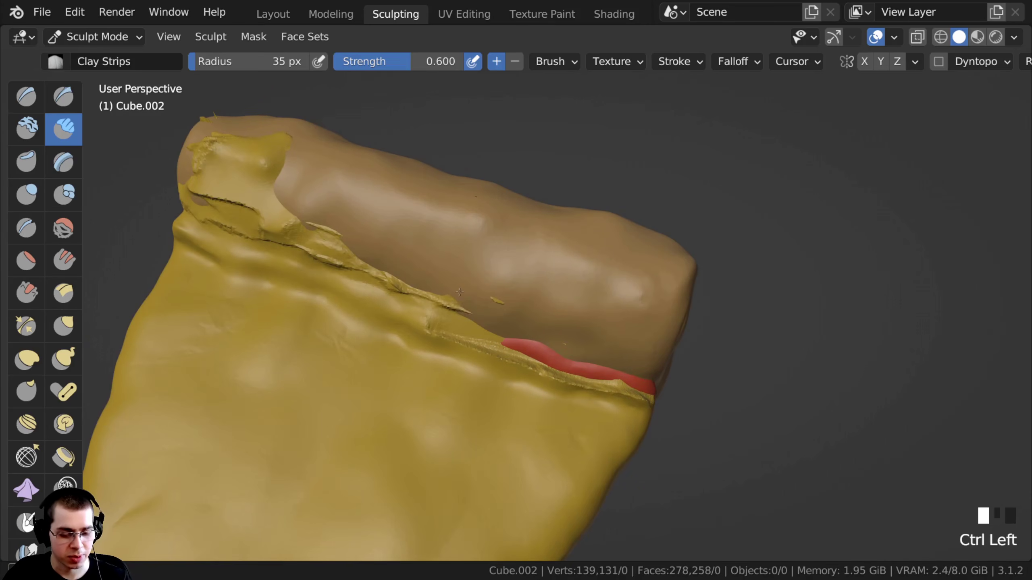
left_click_drag(522, 312, 432, 299, "ctrl")
middle_click_drag(400, 317, 426, 281, "shift")
mouse_move(426, 275)
left_mouse_down("ctrl")
mouse_move(513, 306)
mouse_move(349, 230)
left_mouse_up("ctrl")
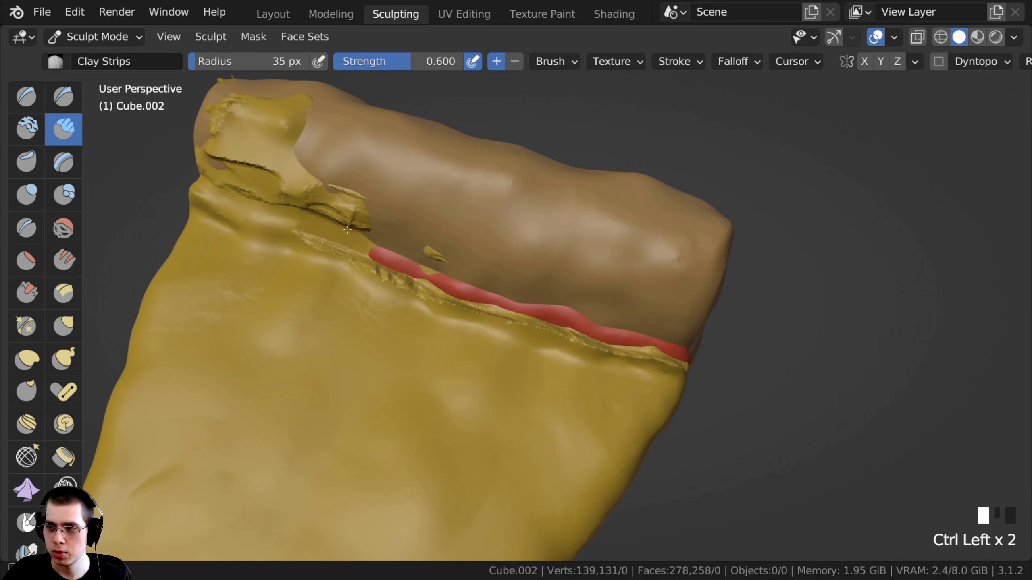
left_click_drag(449, 287, 365, 256, "ctrl")
- Smooth the freshly carved cheese edge beside the exposed sauce strip
middle_click_drag(296, 204, 403, 215, "shift")
mouse_move(418, 203)
left_mouse_down("shift")
mouse_move(517, 239)
mouse_move(528, 260)
left_mouse_up("shift")
middle_click_drag(467, 266, 365, 198, "shift")
left_click_drag(366, 201, 538, 286, "shift")
middle_click_drag(541, 289, 458, 258, "shift")
left_click_drag(453, 246, 467, 248, "shift")
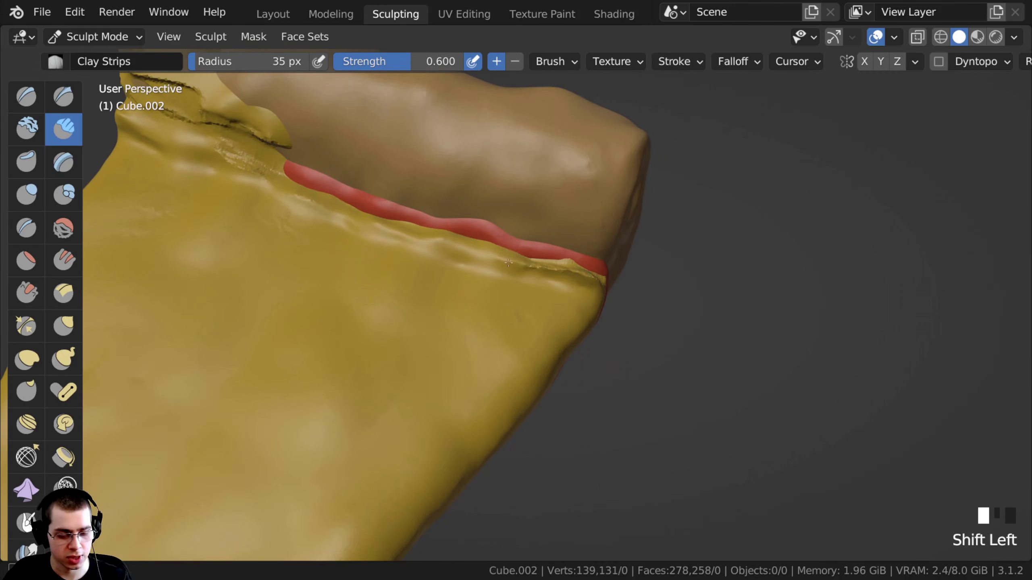
left_click_drag(604, 299, 598, 291, "shift")
mouse_move(567, 266)
middle_mouse_down("shift")
mouse_move(438, 220)
mouse_move(369, 210)
mouse_move(413, 329)
mouse_move(472, 260)
middle_mouse_up("shift")
- Carve the cheese's side edge near the crust inward to reveal more of the sauce layer
left_click_drag(499, 246, 507, 253, "ctrl")
middle_click_drag(524, 319, 485, 216)
mouse_move(479, 203)
left_mouse_down("ctrl")
mouse_move(483, 264)
mouse_move(436, 289)
left_mouse_up("ctrl")
middle_click_drag(436, 288, 441, 321, "ctrl")
left_click_drag(485, 268, 402, 294, "ctrl")
middle_click_drag(392, 292, 385, 280)
left_click_drag(419, 288, 359, 294, "ctrl")
left_click_drag(412, 290, 355, 295, "ctrl")
middle_click_drag(346, 300, 337, 290)
- Carve the lower cheese edge back along the middle of the slice's long side
middle_click_drag(331, 289, 407, 219, "shift")
left_click_drag(369, 220, 401, 222, "ctrl")
mouse_move(401, 222)
middle_mouse_down("shift")
mouse_move(352, 225)
mouse_move(444, 261)
middle_mouse_up("shift")
mouse_move(445, 260)
left_mouse_down("ctrl")
mouse_move(463, 263)
mouse_move(376, 261)
left_mouse_up("ctrl")
left_click_drag(392, 260, 320, 263, "ctrl")
left_click(358, 255, "ctrl")
middle_click_drag(277, 262, 343, 245, "shift")
left_click(342, 245, "ctrl")
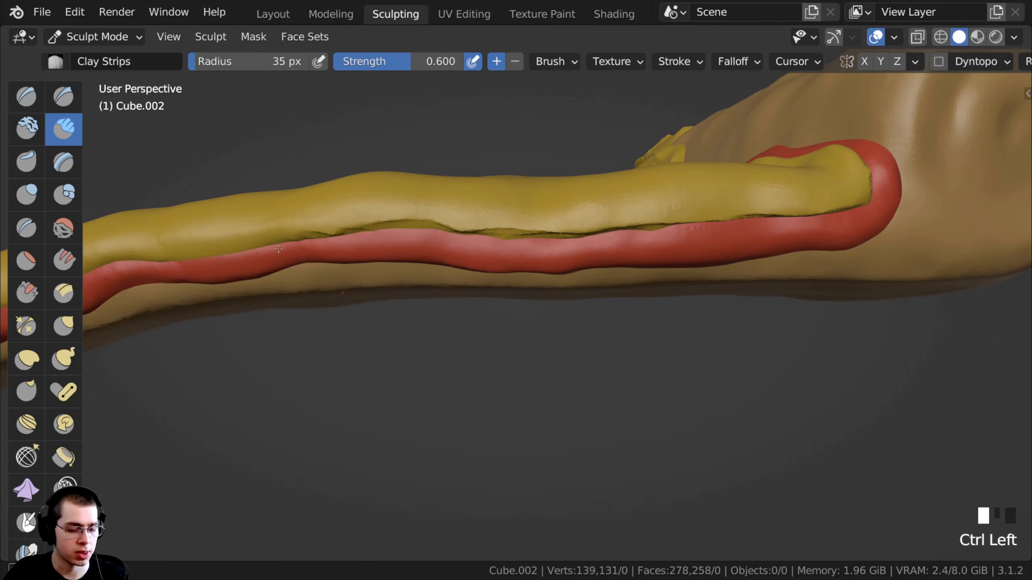
- Continue carving the lower cheese edge along the slice's side toward the tip
left_click_drag(286, 248, 270, 252, "ctrl")
middle_click_drag(270, 252, 329, 223, "shift")
left_click_drag(329, 224, 224, 251, "ctrl")
middle_click_drag(224, 251, 325, 224, "shift")
left_click_drag(325, 225, 242, 233, "ctrl")
middle_click_drag(242, 233, 329, 208, "shift")
mouse_move(329, 207)
left_mouse_down("ctrl")
mouse_move(196, 244)
mouse_move(166, 269)
left_mouse_up("ctrl")
middle_click_drag(167, 268, 227, 293, "ctrl")
middle_click_drag(285, 260, 325, 227)
- Build up the cheese's side just above the sauce with Clay Strips strokes
left_click_drag(386, 280, 317, 288)
middle_click_drag(317, 301, 342, 274, "ctrl")
mouse_move(417, 279)
left_mouse_down()
mouse_move(394, 283)
mouse_move(450, 280)
left_mouse_up()
middle_click_drag(423, 280, 376, 286, "shift")
left_click_drag(366, 287, 428, 284)
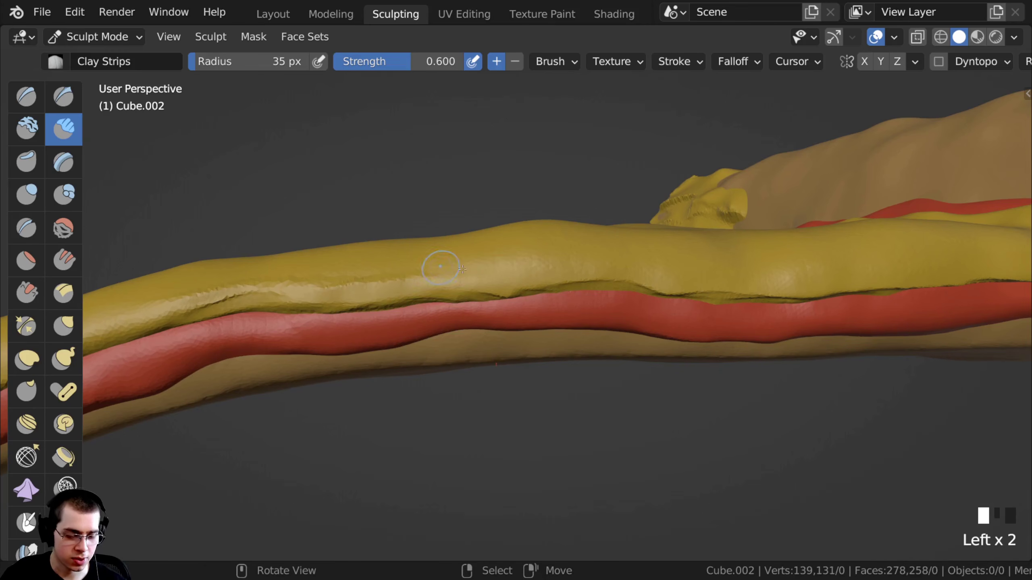
- Enable dynamic topology and thicken the cheese's side wall along the middle of the slice
left_click(939, 63)
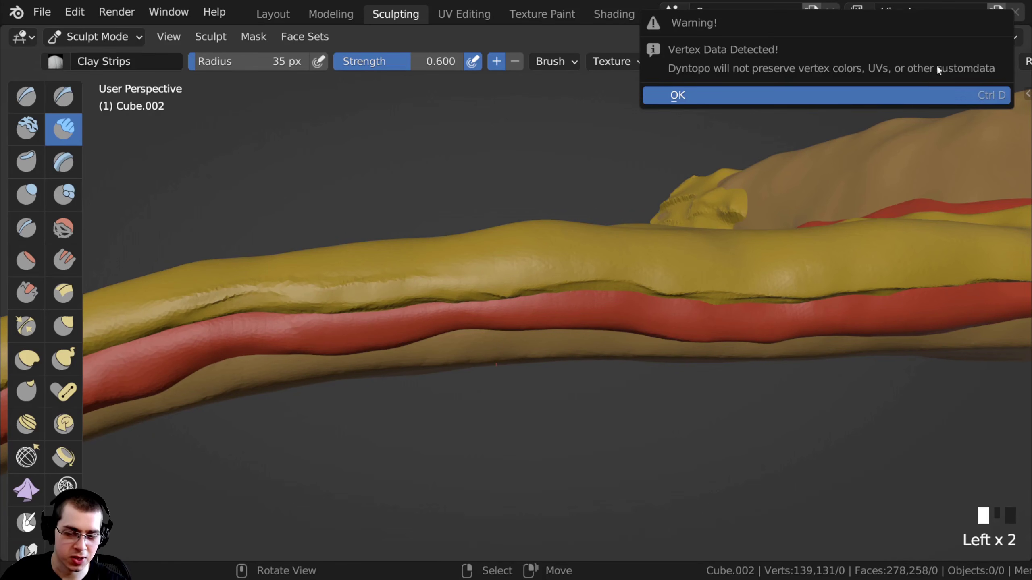
left_click(722, 96)
middle_click_drag(337, 276, 229, 286)
left_click_drag(239, 295, 394, 285)
mouse_move(402, 291)
middle_mouse_down("shift")
mouse_move(389, 301)
mouse_move(434, 300)
middle_mouse_up("shift")
left_click_drag(378, 291, 406, 288)
middle_click_drag(415, 287, 367, 285)
middle_click_drag(367, 285, 346, 289, "ctrl")
left_click_drag(350, 291, 498, 290)
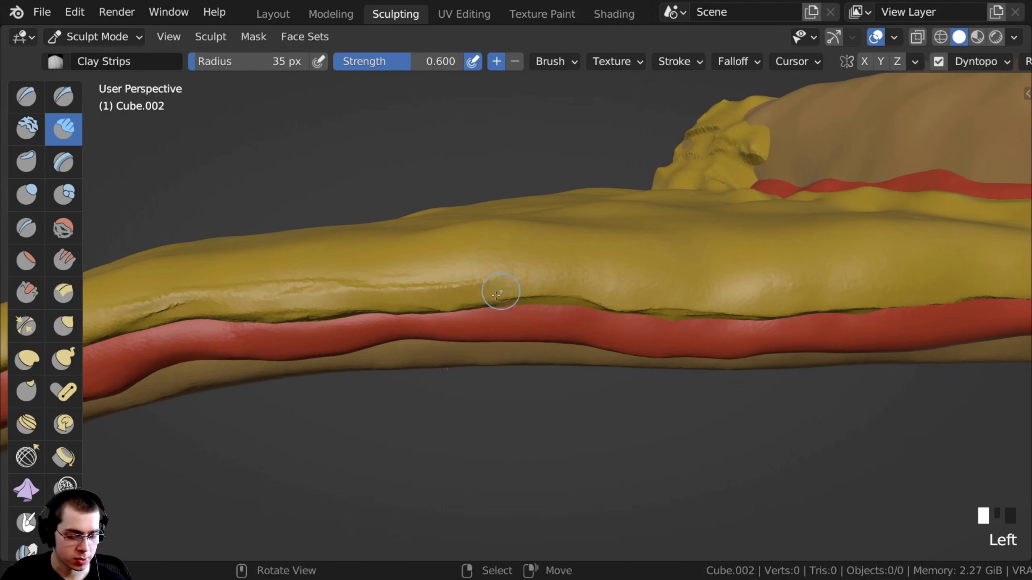
- Add Clay Strips volume along the cheese's side, working toward the crust
middle_click_drag(497, 290, 416, 276, "shift")
left_click_drag(417, 277, 415, 272)
left_click_drag(587, 287, 594, 288)
middle_click_drag(599, 288, 524, 285)
left_click_drag(524, 285, 596, 292)
middle_click_drag(600, 293, 499, 282, "shift")
left_click_drag(499, 282, 534, 290)
middle_click_drag(662, 284, 504, 277, "shift")
left_click_drag(474, 276, 629, 277)
mouse_move(633, 276)
middle_mouse_down()
mouse_move(624, 252)
mouse_move(630, 260)
middle_mouse_up()
left_click_drag(646, 256, 659, 256)
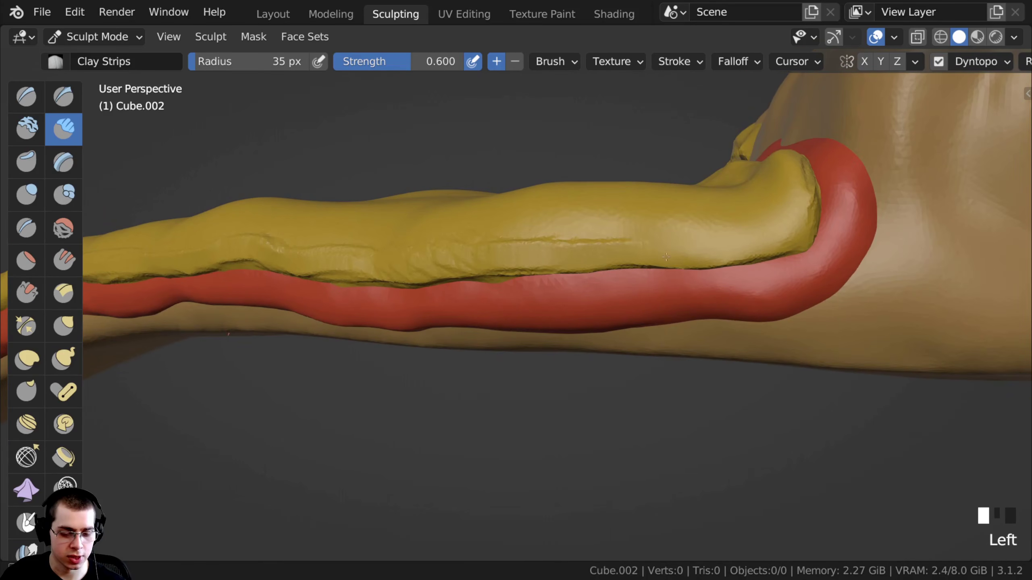
left_click_drag(752, 247, 754, 246)
- Smooth the built-up cheese side from the crust end back toward the tip
scroll(655, 255, "down", 1)
left_click_drag(655, 251, 659, 247, "shift")
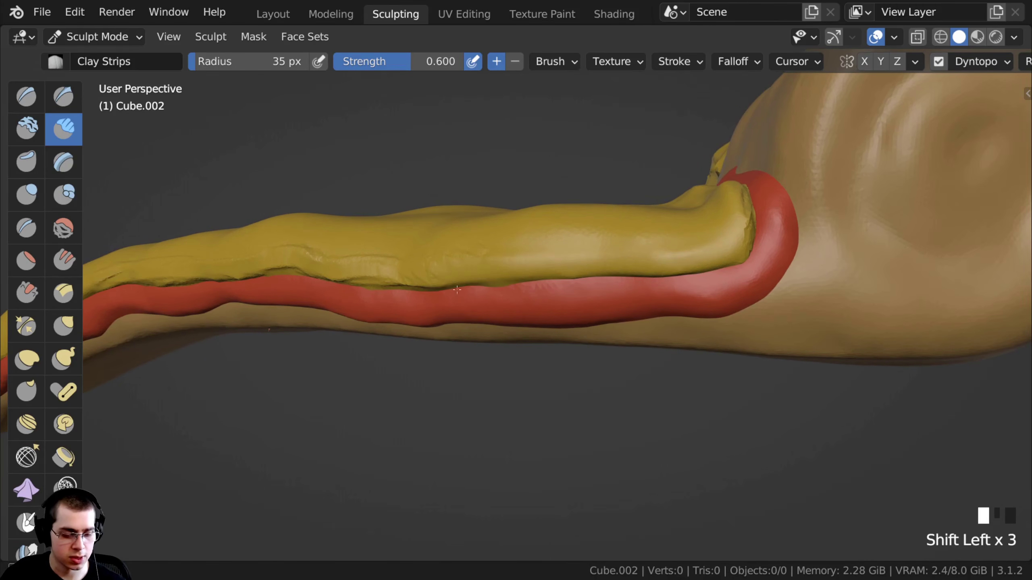
left_click_drag(383, 267, 333, 273, "shift")
middle_click_drag(334, 272, 426, 263, "shift")
mouse_move(431, 270)
left_mouse_down("shift")
mouse_move(480, 278)
mouse_move(347, 265)
left_mouse_up("shift")
middle_click_drag(350, 264, 650, 183, "shift")
- Build up the cheese's side wall near the slice's tip
mouse_move(414, 254)
left_mouse_down()
mouse_move(483, 209)
mouse_move(410, 250)
left_mouse_up()
mouse_move(411, 250)
middle_mouse_down()
mouse_move(389, 246)
mouse_move(457, 195)
middle_mouse_up()
left_click_drag(453, 204, 345, 265)
middle_click_drag(345, 265, 382, 260)
scroll(382, 260, "down", 1)
mouse_move(386, 257)
left_mouse_down()
mouse_move(289, 279)
mouse_move(371, 265)
left_mouse_up()
- Carve the lower cheese edge near the tip back from the sauce
middle_click_drag(372, 264, 398, 276)
left_click_drag(398, 278, 372, 293, "ctrl")
left_click_drag(450, 265, 407, 281, "ctrl")
middle_click_drag(406, 274, 382, 293, "ctrl")
mouse_move(497, 264)
middle_mouse_down()
mouse_move(445, 289)
mouse_move(447, 264)
middle_mouse_up()
left_click_drag(443, 280, 496, 245, "ctrl")
middle_click_drag(494, 240, 494, 253, "ctrl")
- Smooth the cheese's side and edge around the tip
left_click_drag(575, 188, 516, 211, "shift")
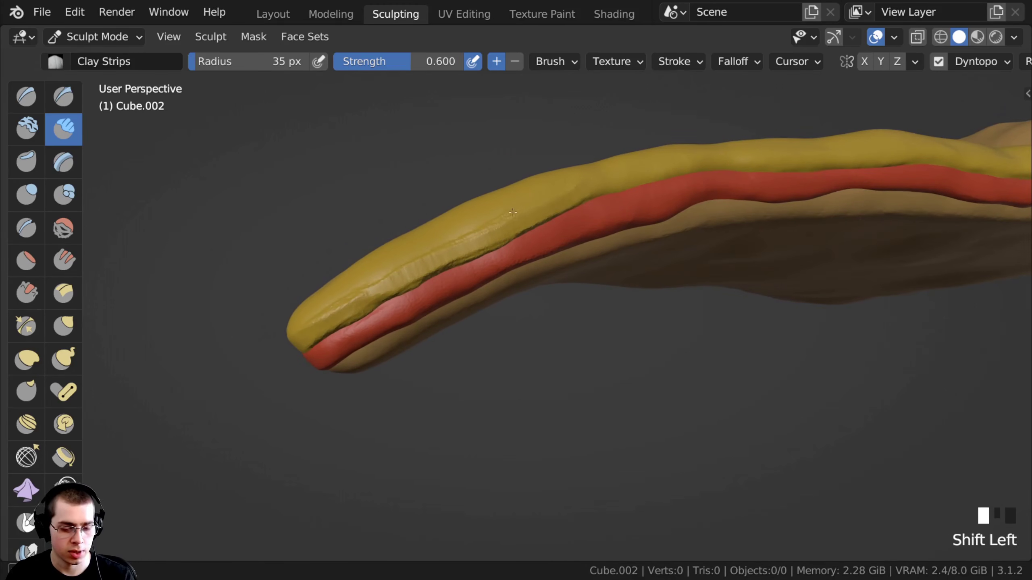
left_click_drag(483, 242, 346, 307, "shift")
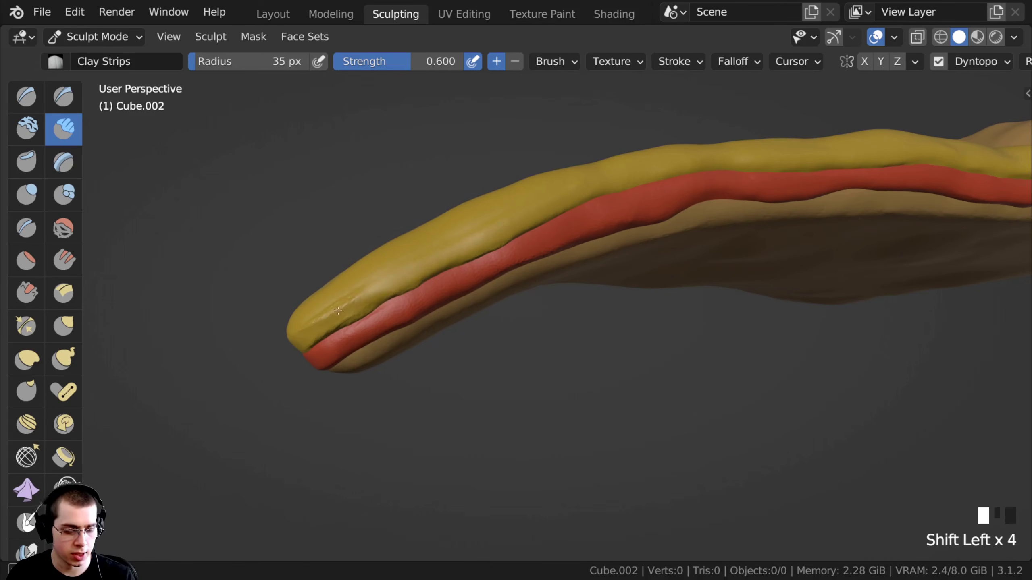
left_click_drag(276, 352, 281, 347, "shift")
middle_click_drag(300, 285, 398, 256)
left_click_drag(378, 248, 350, 240, "shift")
left_click_drag(352, 236, 327, 230, "shift")
middle_click_drag(327, 234, 410, 210)
- Carve the cheese edge back around the tip and onto the slice's opposite side
left_click_drag(485, 242, 534, 273, "ctrl")
middle_click_drag(566, 292, 574, 305)
left_click_drag(559, 298, 572, 308, "ctrl")
mouse_move(528, 244)
middle_mouse_down()
mouse_move(415, 214)
mouse_move(400, 260)
middle_mouse_up()
left_click_drag(340, 306, 417, 367, "ctrl")
left_click_drag(421, 256, 462, 311, "ctrl")
middle_click_drag(455, 313, 462, 267, "shift")
left_click_drag(456, 288, 448, 277, "ctrl")
middle_click_drag(448, 277, 531, 313)
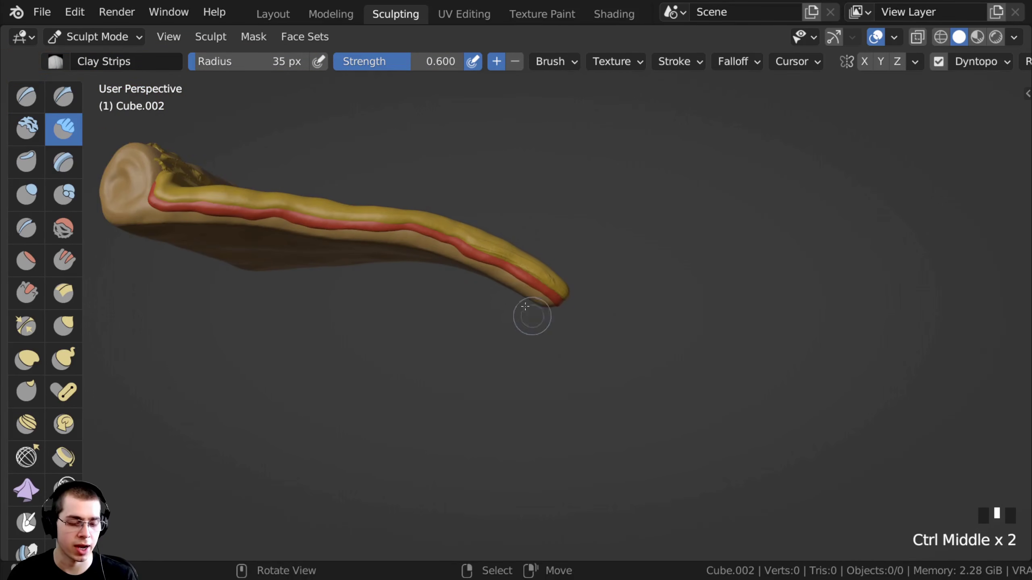
- Thin the top of the cheese near the tip with subtractive Clay Strips strokes
mouse_move(516, 268)
middle_mouse_down()
mouse_move(508, 260)
mouse_move(479, 292)
middle_mouse_up()
left_click(479, 287, "ctrl")
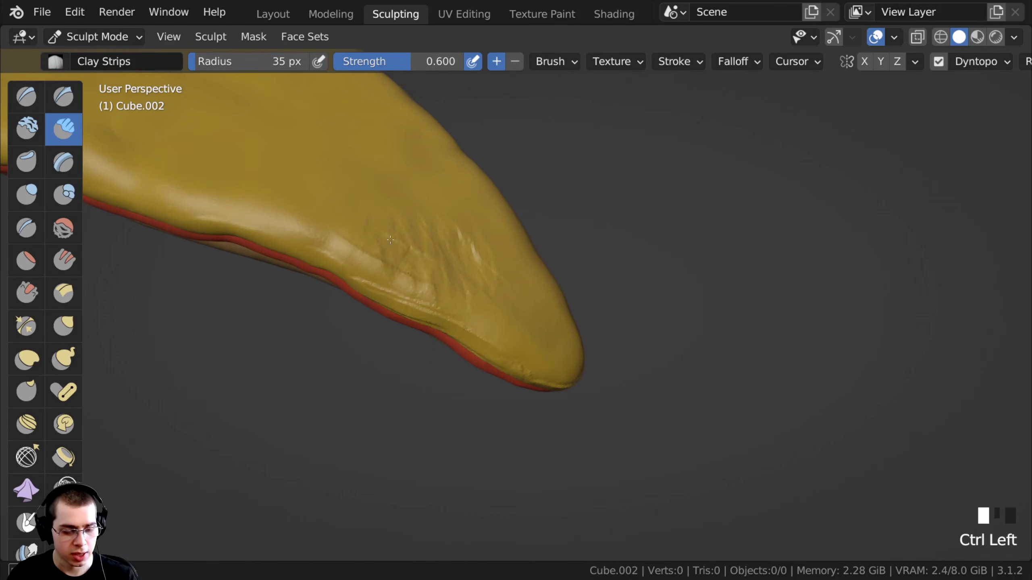
middle_click_drag(392, 269, 405, 246, "ctrl")
middle_click_drag(493, 269, 476, 257)
left_click_drag(474, 285, 477, 294, "ctrl")
scroll(477, 292, "up", 2)
left_click_drag(441, 245, 456, 309, "ctrl")
mouse_move(449, 254)
left_mouse_down("ctrl")
mouse_move(453, 296)
mouse_move(452, 264)
mouse_move(501, 341)
left_mouse_up("ctrl")
middle_click_drag(503, 346, 479, 329)
left_click_drag(485, 270, 488, 294, "ctrl")
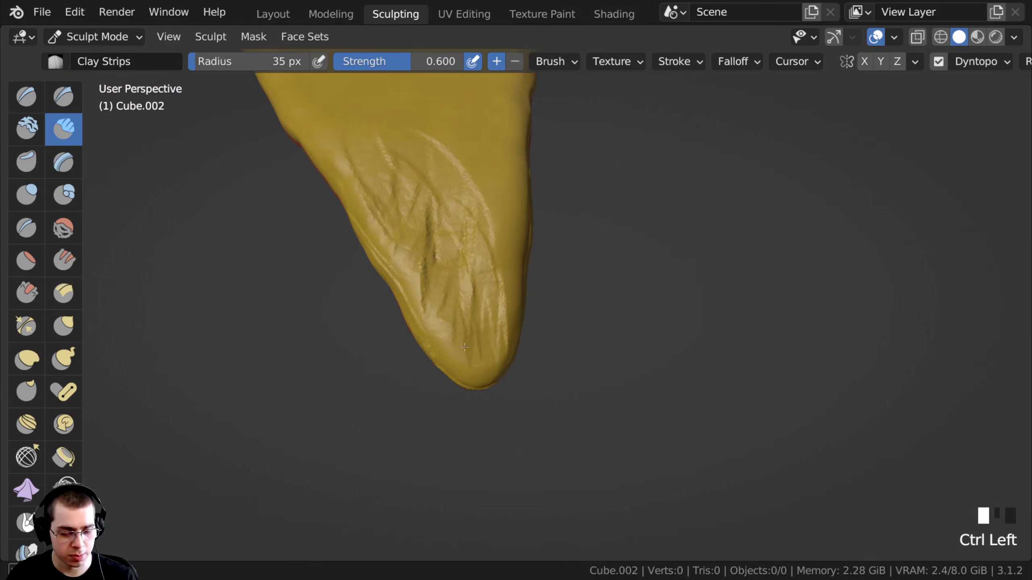
middle_click_drag(484, 187, 493, 189, "ctrl")
left_click_drag(494, 189, 496, 190, "ctrl")
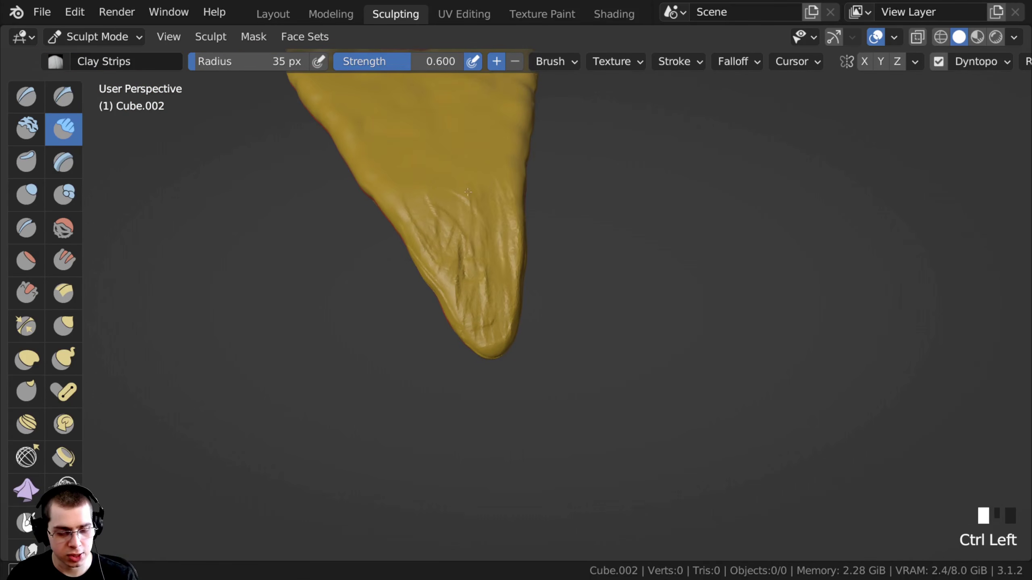
left_click_drag(448, 253, 452, 271, "ctrl")
- Lower the cheese surface at the tip further with more lengthwise carving strokes
middle_click_drag(459, 244, 472, 290, "shift")
left_click_drag(479, 276, 490, 319)
middle_click_drag(456, 249, 459, 264, "ctrl")
left_click_drag(456, 243, 459, 258, "ctrl")
middle_click_drag(459, 258, 463, 244, "ctrl")
left_click_drag(479, 264, 488, 301, "ctrl")
left_click_drag(494, 277, 501, 313, "ctrl")
middle_click_drag(501, 313, 504, 296, "ctrl")
mouse_move(508, 293)
left_mouse_down("ctrl")
mouse_move(513, 316)
mouse_move(454, 284)
mouse_move(435, 321)
mouse_move(443, 337)
left_mouse_up("ctrl")
- Smooth the stroke marks out of the cheese's top surface at the tip
mouse_move(443, 339)
middle_mouse_down("ctrl")
mouse_move(446, 241)
mouse_move(461, 240)
middle_mouse_up("ctrl")
left_click(446, 241)
left_click_drag(461, 240, 477, 305, "shift")
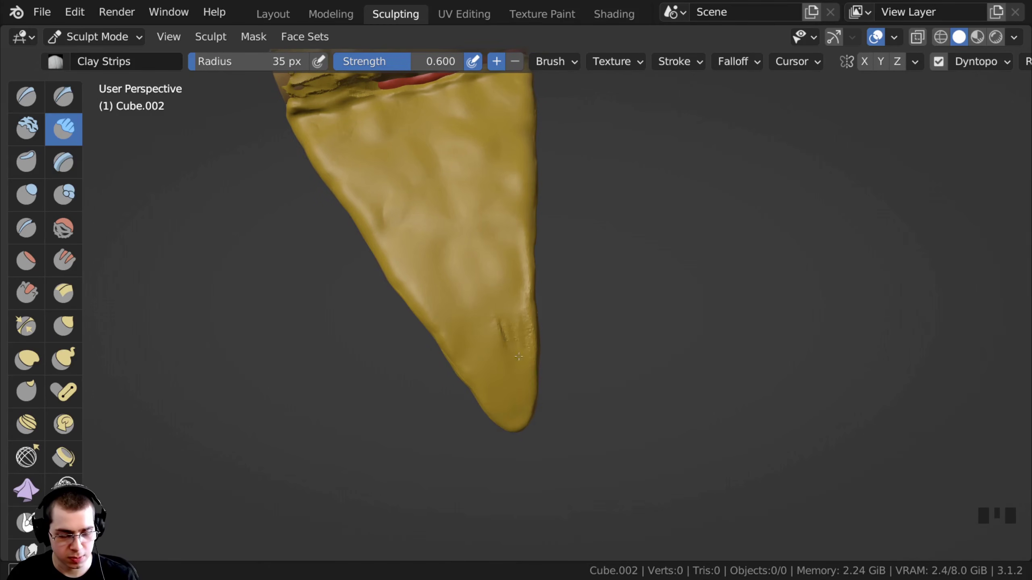
middle_click_drag(525, 330, 548, 228)
left_click_drag(506, 332, 480, 347, "shift")
middle_click_drag(480, 347, 472, 305)
left_click_drag(479, 343, 487, 331, "shift")
- Thin the upper part of the cheese near the crust with subtractive Clay Strips strokes along the slice
mouse_move(487, 332)
middle_mouse_down("shift")
mouse_move(428, 275)
mouse_move(461, 235)
middle_mouse_up("shift")
left_click_drag(439, 284, 423, 322)
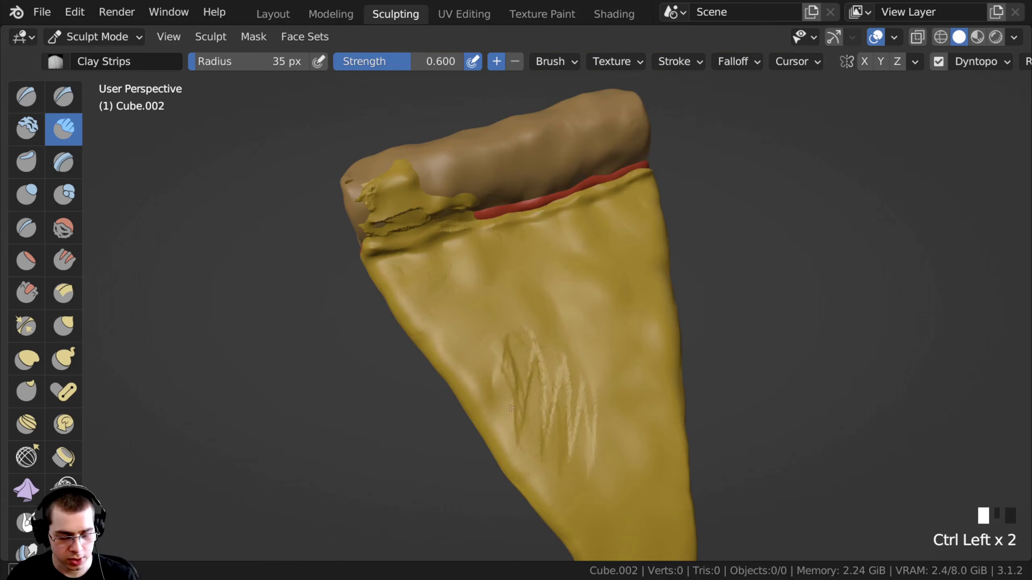
mouse_move(524, 334)
left_mouse_down("ctrl")
mouse_move(474, 363)
mouse_move(483, 342)
mouse_move(524, 378)
left_mouse_up("ctrl")
middle_click_drag(524, 379, 491, 390, "shift")
mouse_move(563, 361)
left_mouse_down("ctrl")
mouse_move(533, 277)
mouse_move(493, 333)
mouse_move(443, 301)
mouse_move(387, 304)
left_mouse_up("ctrl")
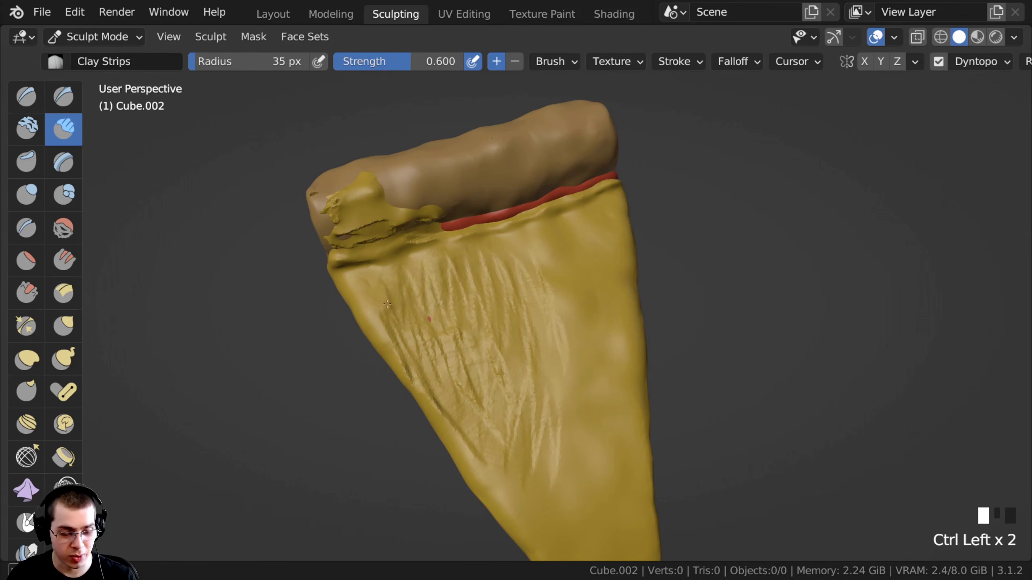
- Carve the remaining high areas across the middle and far side of the cheese's top surface with more lengthwise strokes
middle_click_drag(430, 307, 527, 350)
left_click_drag(538, 425, 538, 386)
left_click_drag(543, 392, 530, 437)
left_click_drag(528, 404, 526, 432)
middle_click_drag(528, 350, 529, 237, "ctrl")
left_click_drag(550, 242, 545, 280)
left_click_drag(529, 241, 525, 248)
left_click_drag(498, 288, 494, 300)
middle_click_drag(542, 400, 531, 292, "shift")
mouse_move(553, 303)
left_mouse_down()
mouse_move(556, 334)
mouse_move(552, 315)
mouse_move(519, 343)
left_mouse_up()
mouse_move(528, 362)
left_mouse_down()
mouse_move(528, 386)
mouse_move(513, 366)
mouse_move(502, 427)
left_mouse_up()
left_click_drag(461, 358, 451, 427)
- Smooth the carving marks out of the cheese surface between the crust and the tip
middle_click_drag(520, 398, 521, 371, "ctrl")
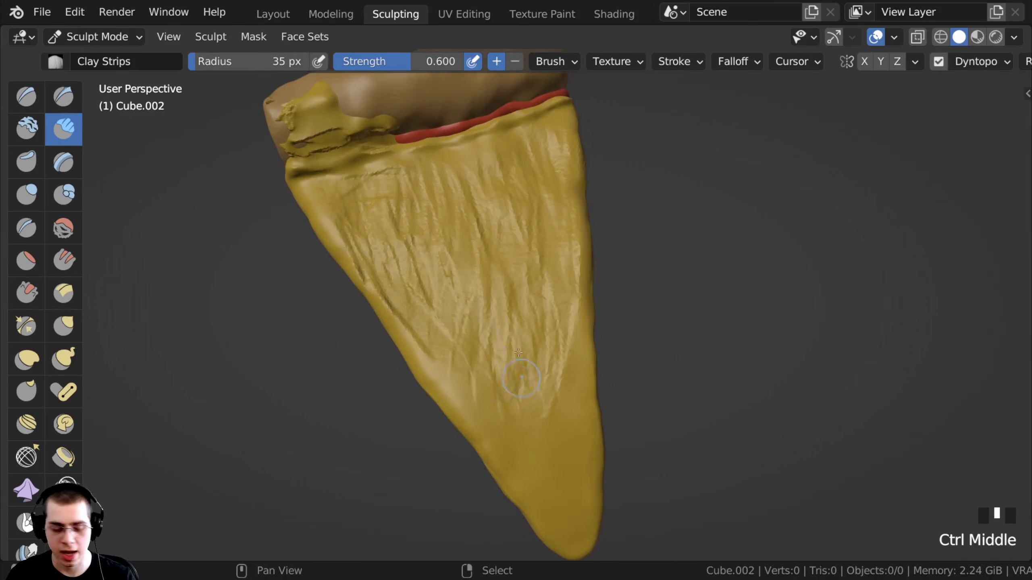
left_click_drag(521, 370, 515, 406, "shift")
left_click_drag(549, 256, 506, 200, "shift")
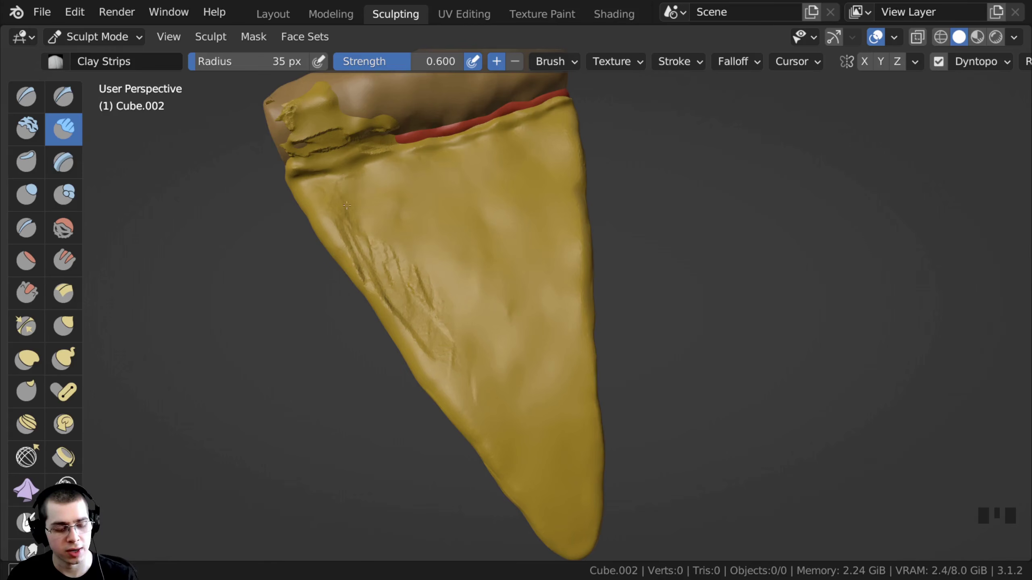
- Carve away the stray lump of cheese overlapping the corner of the crust
middle_click_drag(348, 196, 483, 248)
left_click_drag(484, 248, 492, 253, "ctrl")
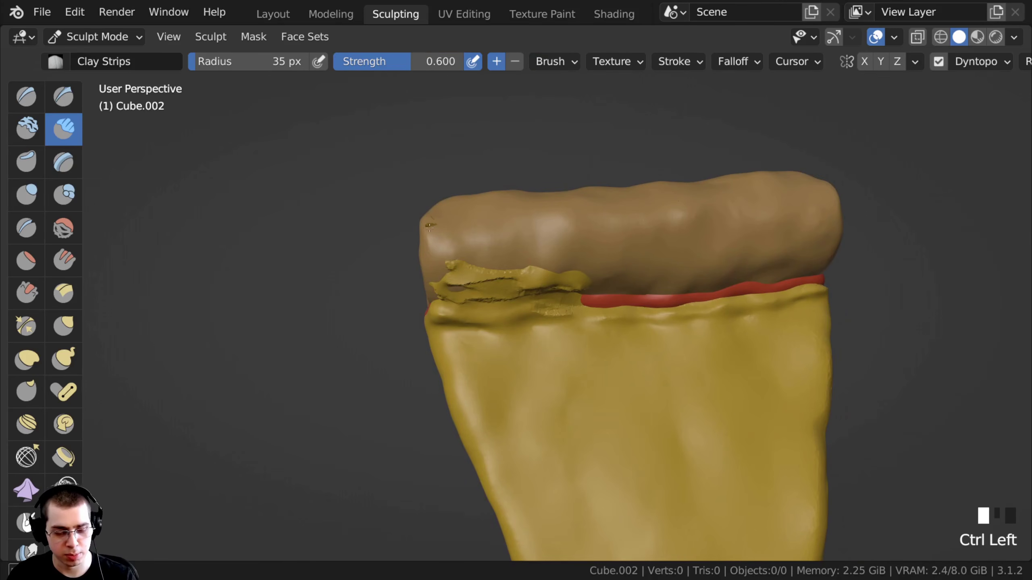
left_click_drag(435, 225, 443, 226, "ctrl")
middle_click_drag(443, 226, 497, 226)
left_click_drag(483, 243, 475, 269, "ctrl")
middle_click_drag(474, 270, 518, 264)
left_click_drag(518, 264, 516, 249, "ctrl")
middle_click_drag(517, 248, 467, 243)
left_click_drag(468, 244, 565, 189, "ctrl")
- Cut the cheese edge back along the crust corner to expose the sauce beneath it
middle_click_drag(565, 190, 504, 252, "ctrl")
mouse_move(487, 266)
left_mouse_down("ctrl")
mouse_move(561, 215)
mouse_move(434, 308)
left_mouse_up("ctrl")
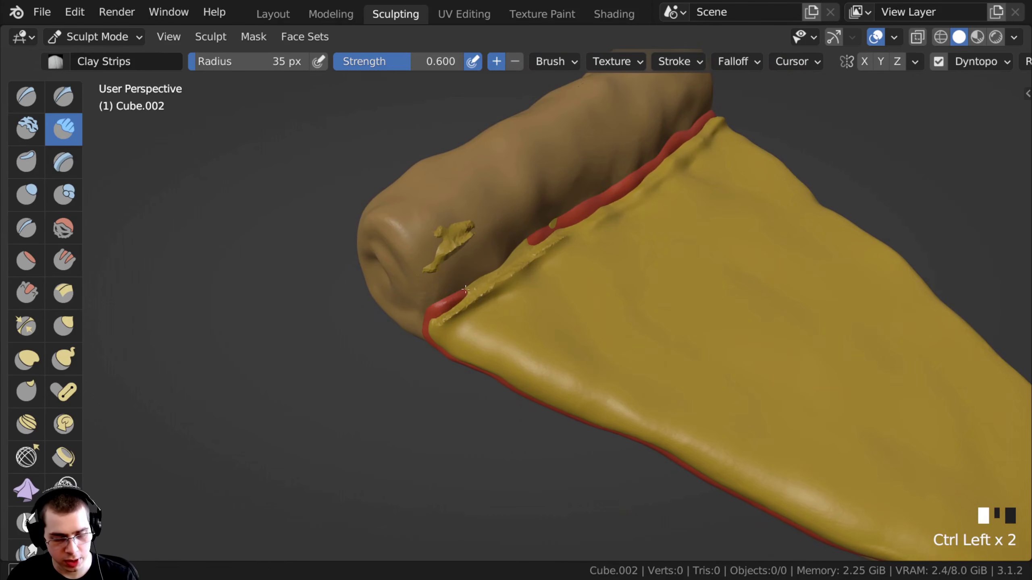
middle_click_drag(472, 286, 487, 277, "ctrl")
mouse_move(488, 276)
left_mouse_down("ctrl")
mouse_move(529, 252)
mouse_move(501, 268)
left_mouse_up("ctrl")
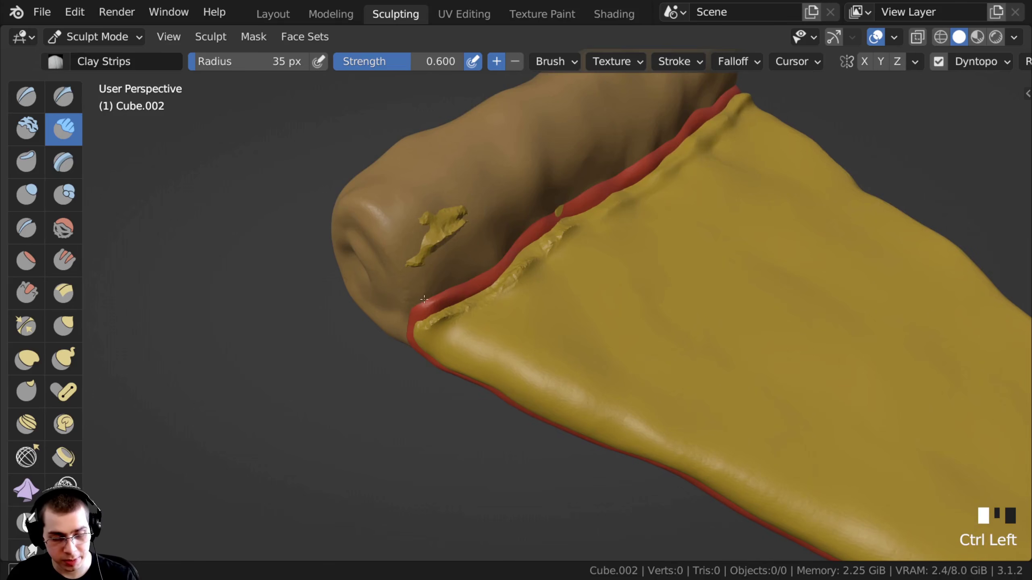
middle_click_drag(451, 211, 445, 189, "ctrl")
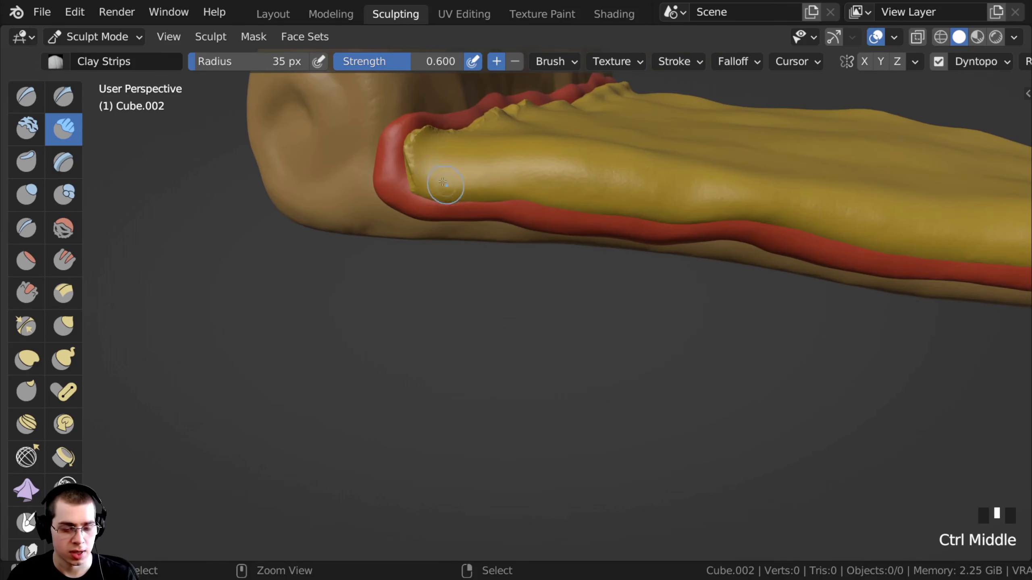
- Trim and smooth the cheese edge around the crust corner and save the file
mouse_move(421, 136)
left_mouse_down("ctrl")
mouse_move(433, 183)
mouse_move(512, 189)
mouse_move(502, 195)
left_mouse_up("ctrl")
left_click_drag(502, 196, 569, 226, "shift")
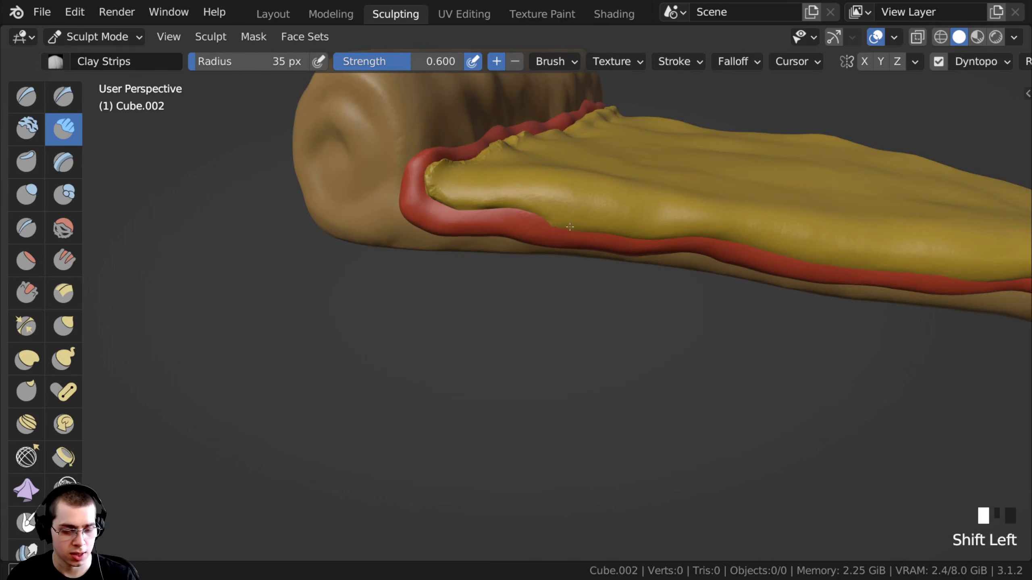
middle_click_drag(438, 187, 403, 231)
left_click_drag(455, 240, 441, 243, "shift")
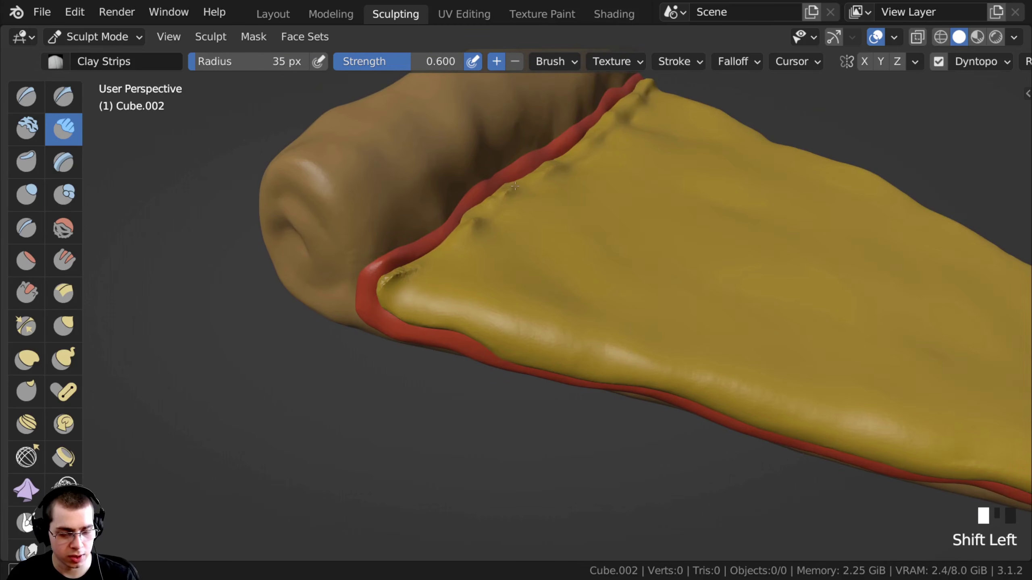
left_click(437, 182, "shift")
key("ctrl+s")
- Smooth the cheese at the opposite crust corner and along its adjoining side edge
middle_click_drag(437, 183, 503, 271)
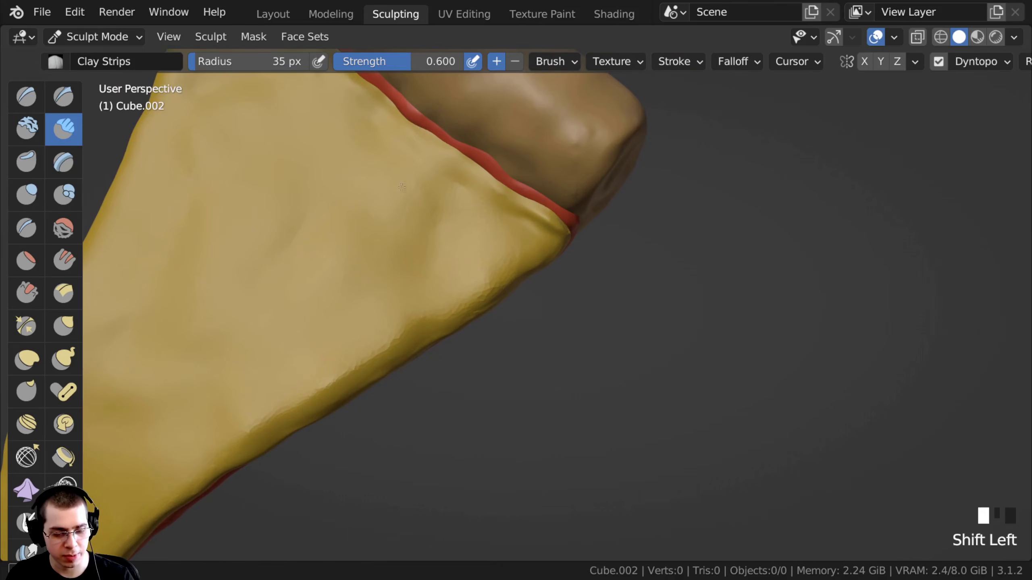
middle_click_drag(402, 187, 528, 170, "ctrl")
left_click(531, 168, "shift")
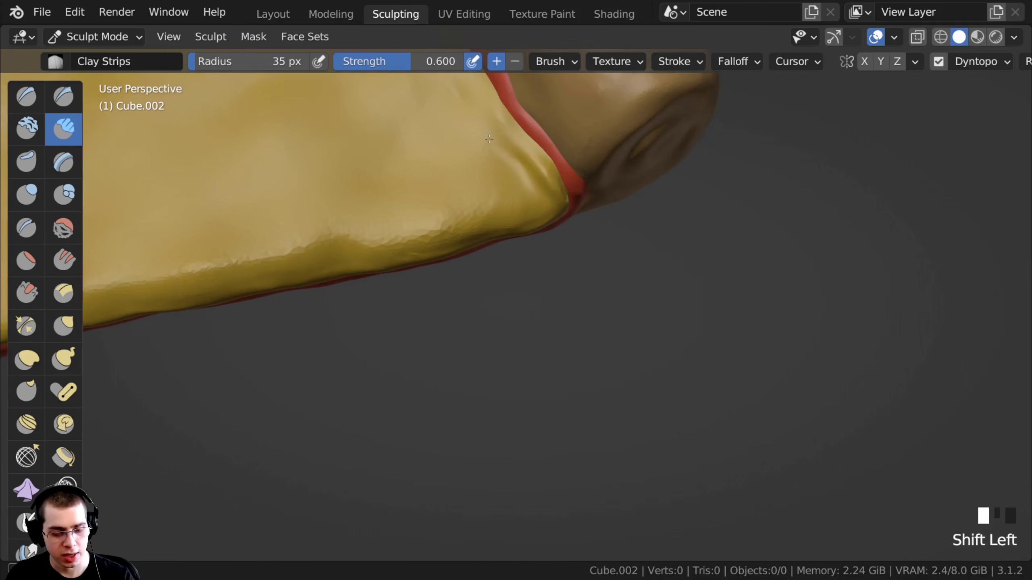
left_click_drag(520, 179, 492, 143)
left_click_drag(500, 206, 486, 211, "shift")
mouse_move(486, 211)
middle_mouse_down()
mouse_move(474, 177)
mouse_move(460, 175)
middle_mouse_up()
left_click_drag(459, 175, 441, 171, "shift")
mouse_move(402, 167)
middle_mouse_down("shift")
mouse_move(454, 184)
mouse_move(357, 225)
mouse_move(333, 184)
middle_mouse_up("shift")
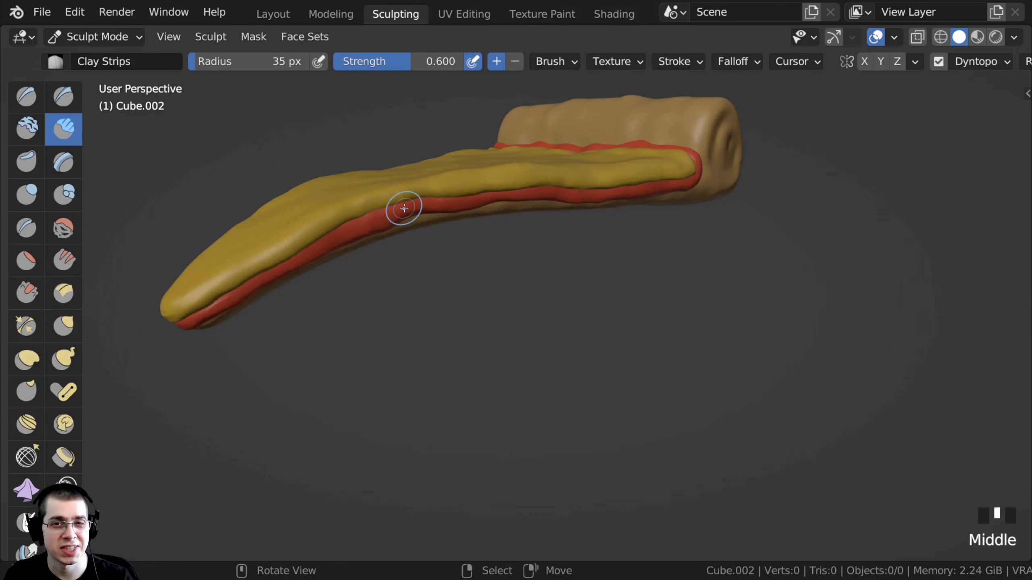
- Pull the cheese at the slice's tip down toward the sauce with the Grab brush at 151 px radius
mouse_move(173, 261)
middle_mouse_down("shift")
mouse_move(227, 230)
mouse_move(288, 224)
mouse_move(317, 196)
mouse_move(268, 188)
mouse_move(327, 196)
mouse_move(310, 202)
mouse_move(361, 226)
mouse_move(345, 212)
mouse_move(421, 202)
middle_mouse_up("shift")
key("g")
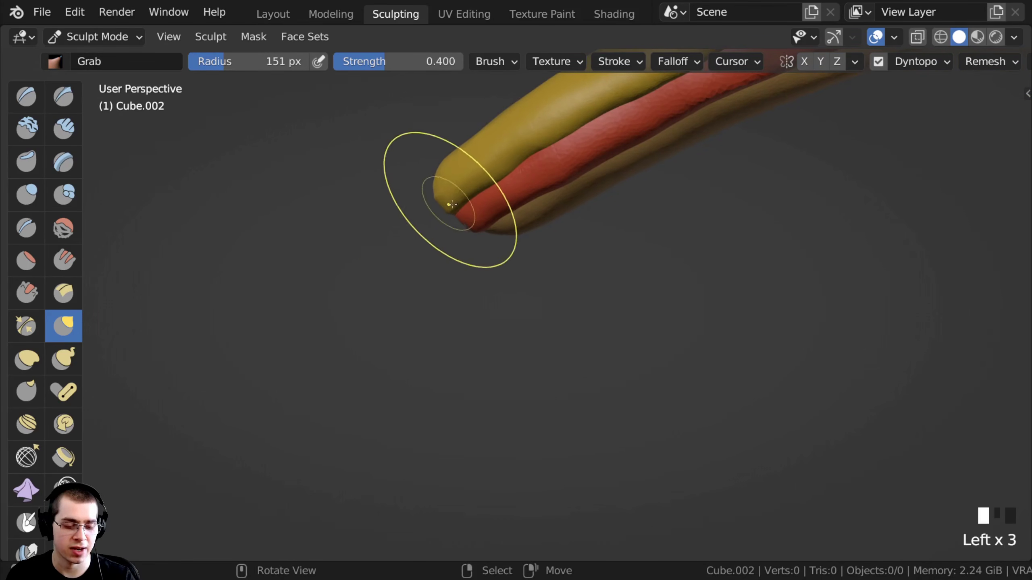
left_click_drag(450, 205, 457, 206)
middle_click_drag(457, 207, 634, 235)
left_click_drag(676, 253, 690, 258)
middle_click_drag(691, 258, 682, 280)
mouse_move(682, 281)
middle_mouse_down("shift")
mouse_move(703, 295)
mouse_move(711, 260)
middle_mouse_up("shift")
mouse_move(713, 256)
left_mouse_down()
mouse_move(778, 286)
mouse_move(714, 293)
left_mouse_up()
- Stretch the cheese tip further downward with Grab so it droops over the end of the sauce
middle_click_drag(714, 293, 535, 198)
left_click_drag(534, 197, 561, 205)
middle_click_drag(560, 205, 423, 203, "shift")
left_click_drag(422, 203, 410, 200)
mouse_move(410, 201)
middle_mouse_down("shift")
mouse_move(365, 179)
mouse_move(402, 244)
middle_mouse_up("shift")
mouse_move(382, 220)
left_mouse_down()
mouse_move(395, 227)
mouse_move(390, 205)
left_mouse_up()
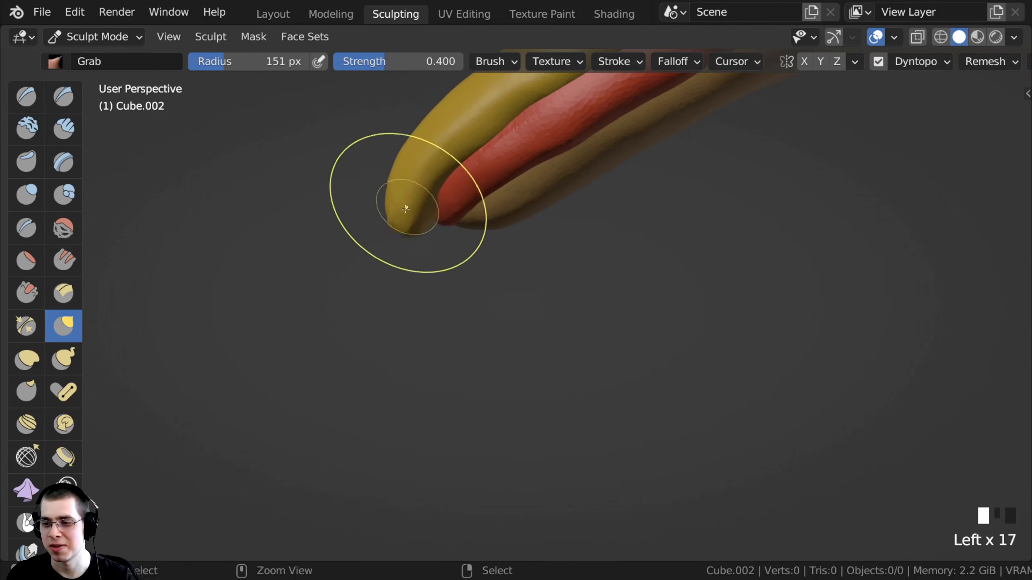
middle_click_drag(390, 205, 409, 228, "ctrl")
left_click_drag(409, 228, 410, 224)
left_click_drag(410, 225, 410, 237)
- Refine the shape of the drooping cheese tip from other angles with Grab
mouse_move(410, 238)
middle_mouse_down()
mouse_move(525, 212)
mouse_move(534, 252)
middle_mouse_up()
left_click_drag(534, 252, 565, 261)
mouse_move(564, 260)
middle_mouse_down("ctrl")
mouse_move(502, 242)
mouse_move(629, 293)
mouse_move(539, 262)
middle_mouse_up("ctrl")
left_click_drag(541, 262, 534, 295)
middle_click_drag(534, 295, 512, 260, "shift")
middle_click_drag(512, 260, 491, 224, "shift")
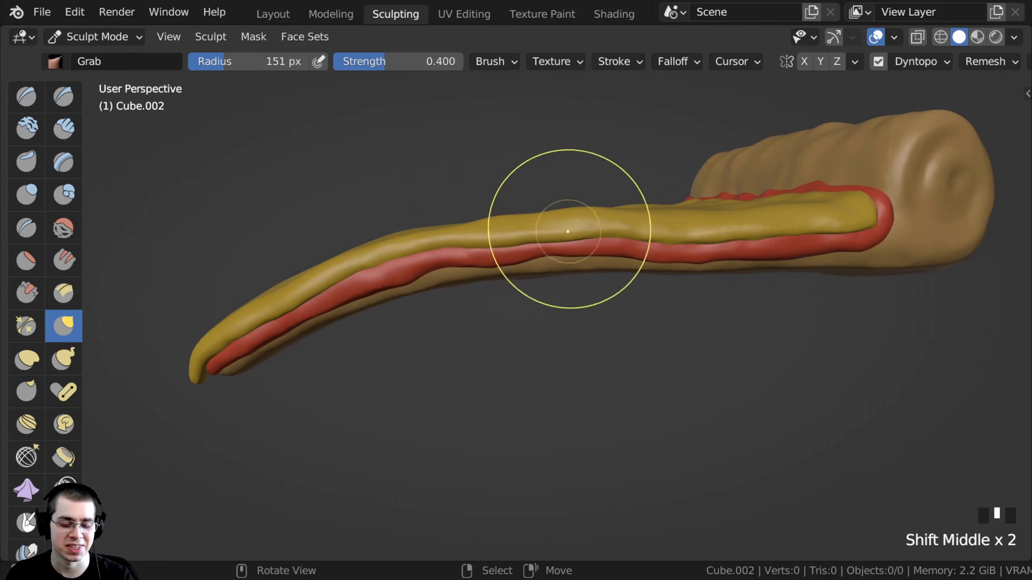
mouse_move(689, 214)
middle_mouse_down("shift")
mouse_move(647, 254)
mouse_move(573, 285)
middle_mouse_up("shift")
- Switch to the Draw brush and enable its Accumulate and Front Faces Only options
mouse_move(512, 311)
middle_mouse_down()
mouse_move(435, 296)
mouse_move(341, 172)
middle_mouse_up()
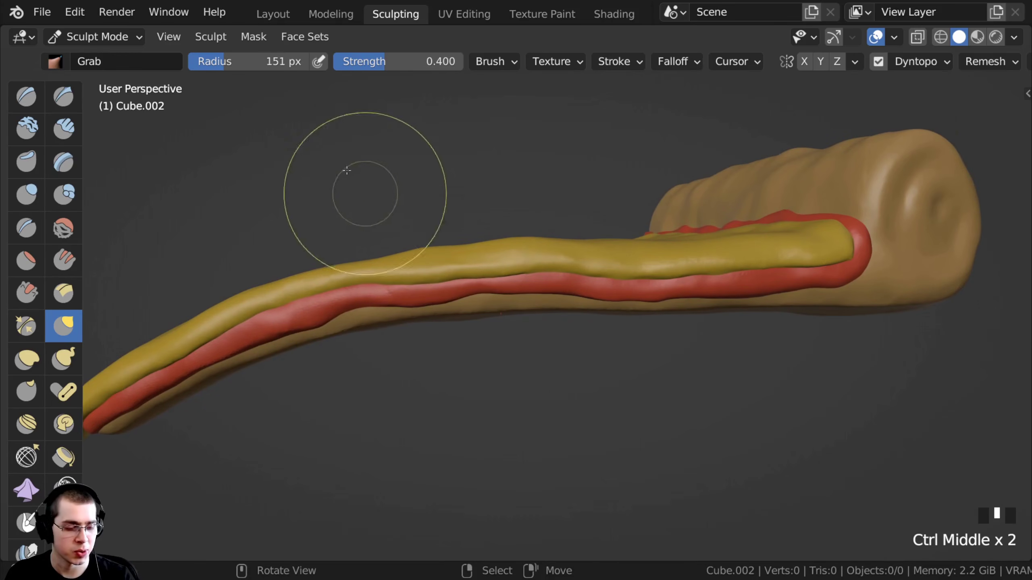
left_click(27, 98)
mouse_move(288, 166)
middle_mouse_down()
mouse_move(339, 223)
mouse_move(461, 203)
mouse_move(431, 220)
mouse_move(440, 234)
middle_mouse_up()
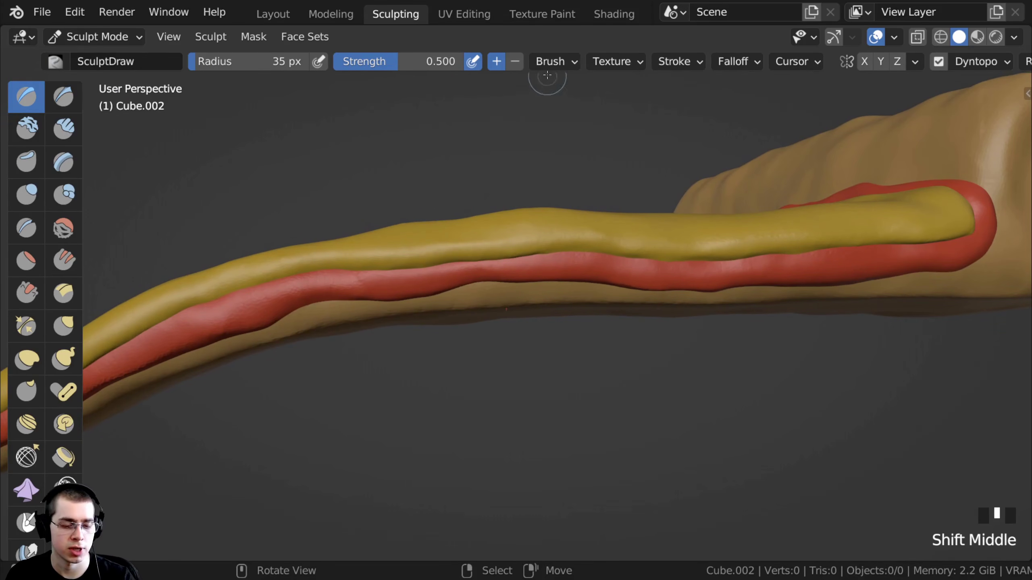
left_click(545, 62)
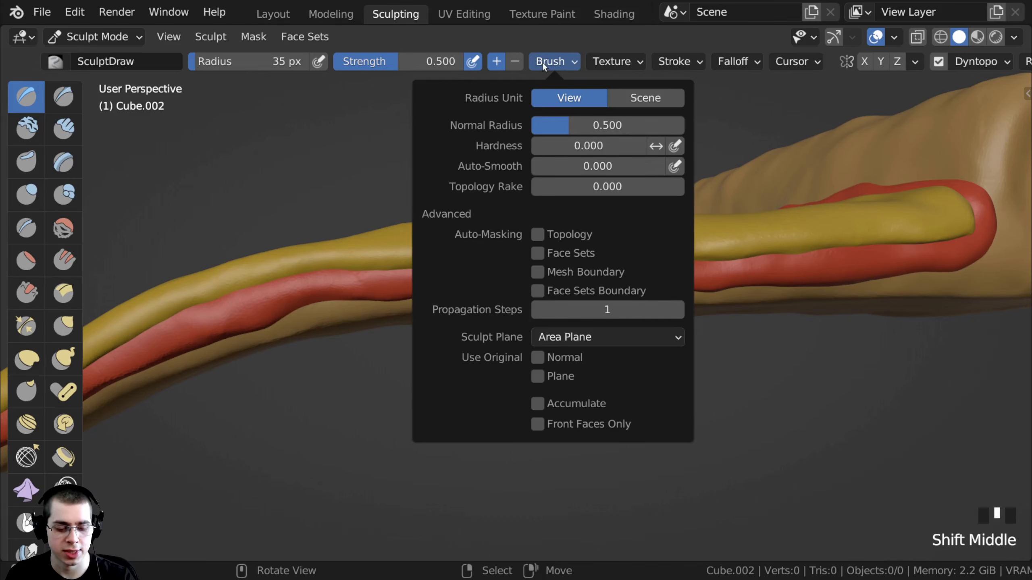
left_click(535, 405)
left_click(535, 427)
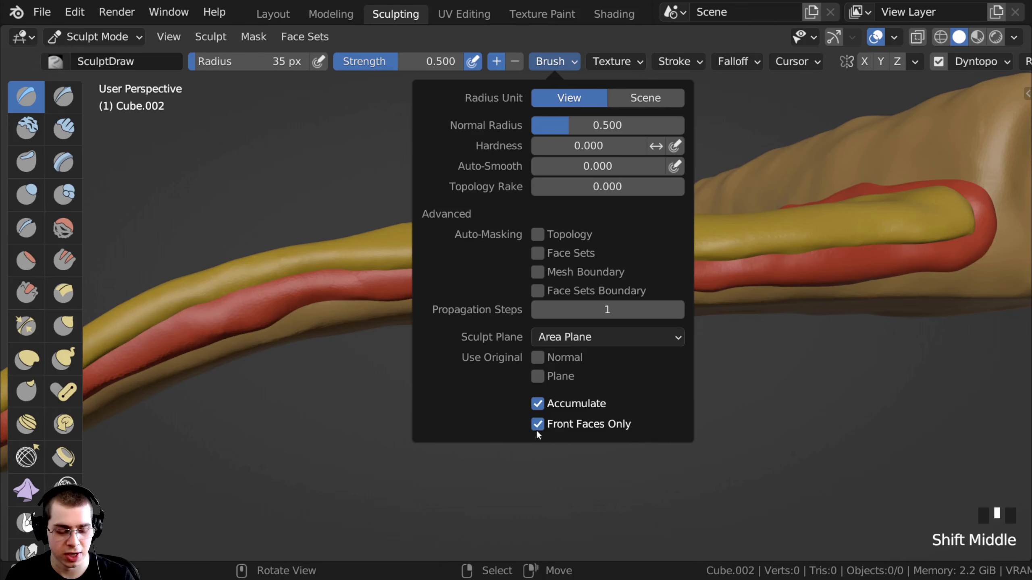
- Enlarge the Draw brush and build up a melted cheese drip over the sauce along the slice's side
middle_click_drag(397, 258, 419, 238)
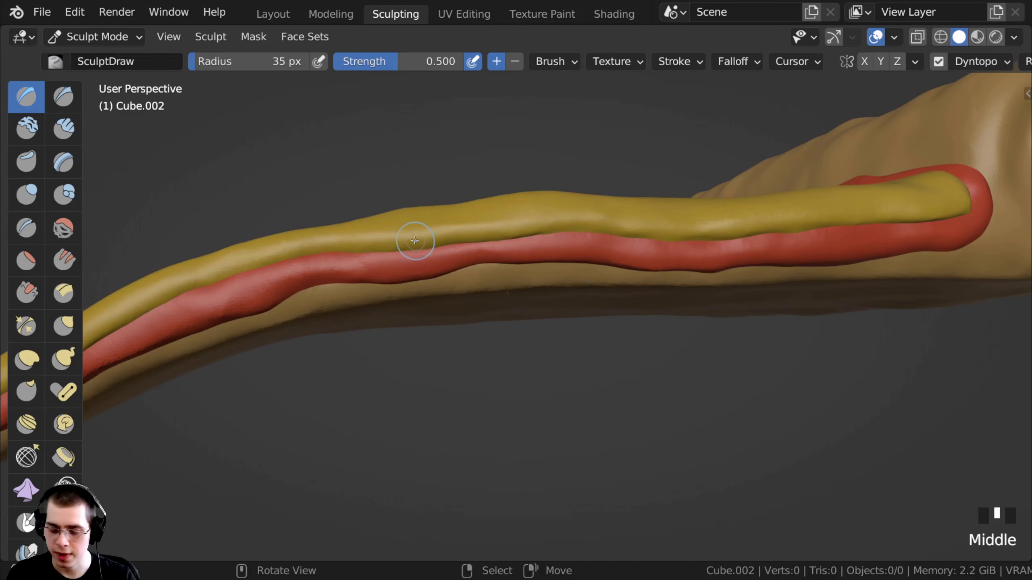
key("f")
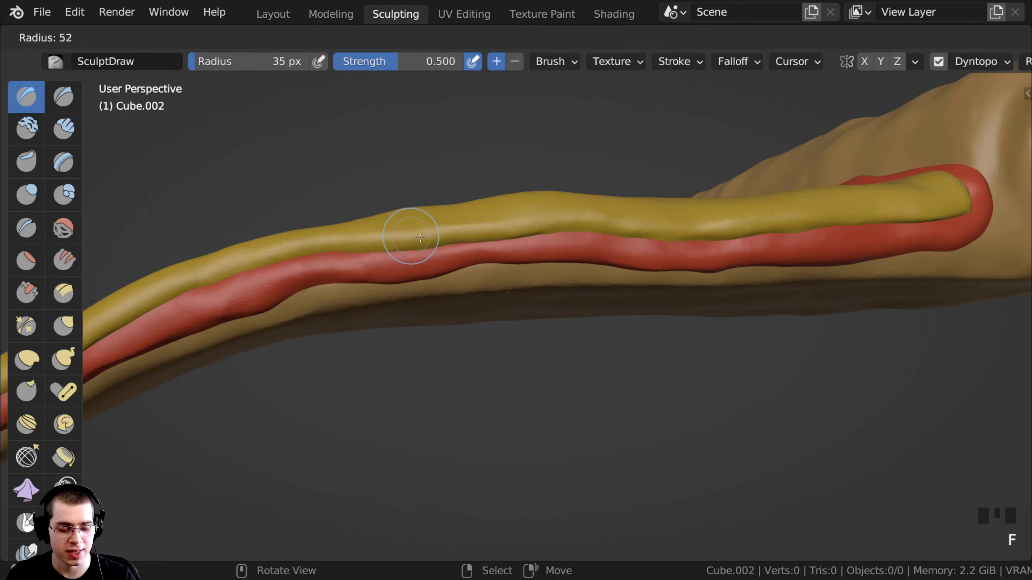
left_click(427, 239)
middle_click_drag(411, 245, 407, 228, "ctrl")
middle_click_drag(406, 228, 451, 215, "shift")
left_click_drag(426, 219, 406, 221)
middle_click_drag(423, 224, 443, 205, "ctrl")
mouse_move(410, 203)
left_mouse_down()
mouse_move(379, 206)
mouse_move(401, 203)
left_mouse_up()
- Add another cheese drip along the same side edge and smooth it into the cheese
middle_click_drag(400, 203, 407, 150)
mouse_move(414, 108)
left_mouse_down()
mouse_move(382, 125)
mouse_move(390, 128)
left_mouse_up()
left_click_drag(406, 128, 383, 129)
middle_click_drag(365, 130, 357, 147, "ctrl")
left_click_drag(366, 158, 378, 160, "shift")
middle_click_drag(487, 147, 402, 161, "ctrl")
- Set the brush radius to 60 px and carve the cheese edge back beside the new drip
key("f")
left_click(393, 156)
left_click_drag(382, 151, 396, 142, "ctrl")
left_click_drag(384, 147, 394, 142, "ctrl")
left_click_drag(384, 147, 388, 144, "ctrl")
- Build up another cheese drip farther along the side toward the crust and smooth it
mouse_move(431, 137)
middle_mouse_down("shift")
mouse_move(376, 184)
mouse_move(414, 171)
middle_mouse_up("shift")
left_click(410, 174)
mouse_move(433, 178)
left_mouse_down()
mouse_move(378, 177)
mouse_move(426, 174)
left_mouse_up()
middle_click_drag(516, 175, 408, 166, "shift")
mouse_move(414, 161)
left_mouse_down()
mouse_move(450, 165)
mouse_move(458, 179)
left_mouse_up()
left_click_drag(456, 181, 461, 189, "shift")
middle_click_drag(478, 174, 481, 290, "ctrl")
middle_click_drag(512, 326, 496, 304)
middle_click_drag(495, 305, 463, 279, "ctrl")
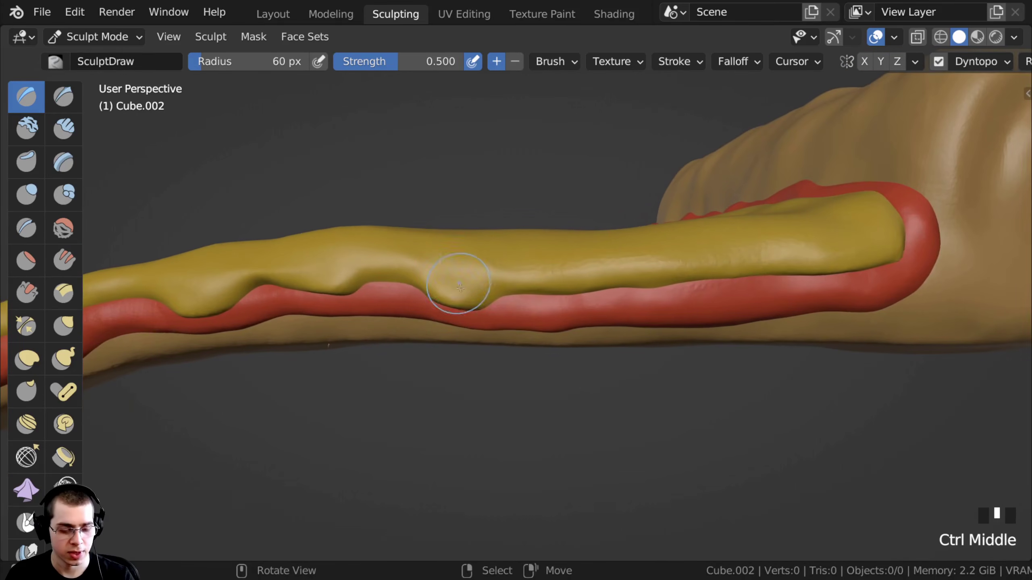
- Draw the next cheese drip closer to the crust and smooth the crease beside it
left_click_drag(463, 280, 510, 281)
middle_click_drag(514, 281, 483, 289, "ctrl")
left_click_drag(477, 291, 488, 291)
middle_click_drag(488, 290, 382, 231, "shift")
left_click_drag(382, 231, 397, 229)
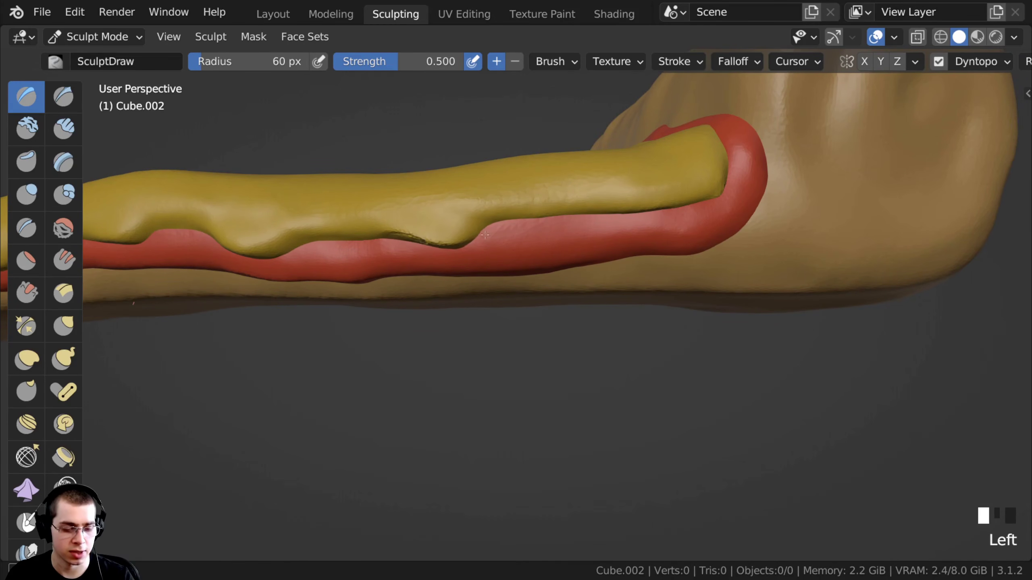
left_click_drag(380, 222, 403, 233, "shift")
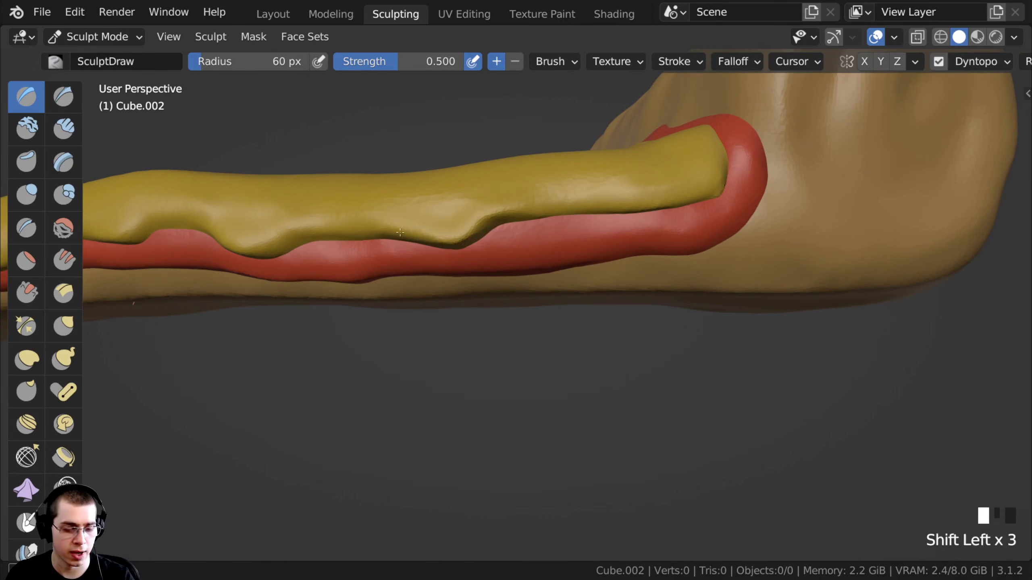
- Carve the cheese edge between drips and pull the drips farther down over the sauce with Grab
middle_click_drag(397, 219, 357, 230, "ctrl")
left_click_drag(357, 230, 308, 231, "ctrl")
mouse_move(403, 211)
middle_mouse_down("ctrl")
mouse_move(364, 283)
mouse_move(373, 405)
mouse_move(376, 385)
mouse_move(456, 401)
mouse_move(417, 414)
mouse_move(356, 378)
mouse_move(364, 300)
mouse_move(461, 264)
mouse_move(457, 207)
middle_mouse_up("ctrl")
key("g")
left_click_drag(407, 260, 406, 264)
left_click_drag(437, 263, 438, 268)
left_click_drag(465, 267, 493, 273)
left_click_drag(560, 272, 552, 274)
middle_click_drag(552, 274, 436, 280, "shift")
- Pull more of the cheese edge along this side down into uneven drips with Grab
middle_click_drag(447, 281, 454, 268, "ctrl")
left_click_drag(528, 261, 528, 267)
left_click_drag(542, 259, 541, 263)
left_click_drag(562, 243, 510, 263)
middle_click_drag(311, 272, 431, 240, "shift")
mouse_move(406, 219)
middle_mouse_down("ctrl")
mouse_move(390, 240)
mouse_move(435, 215)
mouse_move(494, 222)
middle_mouse_up("ctrl")
left_click_drag(414, 237, 417, 241)
- Adjust the remaining stretch of the dripping side edge with small Grab pulls
middle_click_drag(422, 239, 602, 207)
left_click(641, 191)
left_click(642, 191)
left_click(643, 191)
left_click(643, 192)
left_click(643, 192)
left_click(645, 193)
left_click_drag(646, 199, 644, 205)
left_click_drag(560, 234, 559, 238)
middle_click_drag(545, 239, 439, 300, "ctrl")
middle_click_drag(406, 294, 371, 287)
- Build up a cheese drip on the slice's opposite side edge with the Draw brush and smooth it
left_click(64, 129)
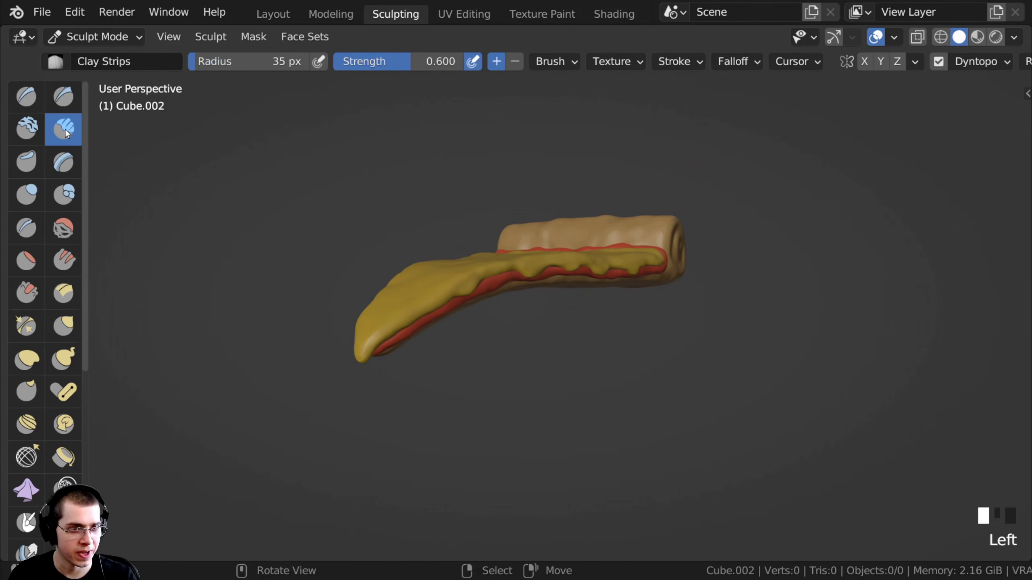
left_click(27, 96)
mouse_move(200, 195)
middle_mouse_down()
mouse_move(433, 299)
mouse_move(486, 224)
mouse_move(479, 202)
mouse_move(449, 203)
mouse_move(453, 195)
middle_mouse_up()
left_click(454, 195)
left_click(455, 199)
left_click(455, 203)
left_click(456, 204)
left_click(437, 194, "shift")
left_click(463, 200, "shift")
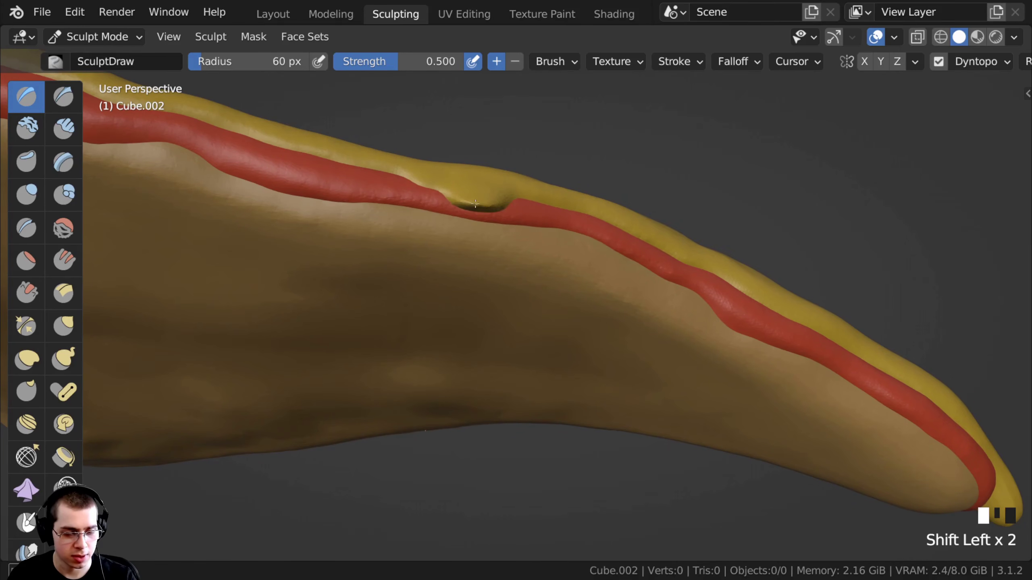
- Add and smooth a second drip nearer the crust on this side, and build up the first drip further
left_click(344, 166, "ctrl")
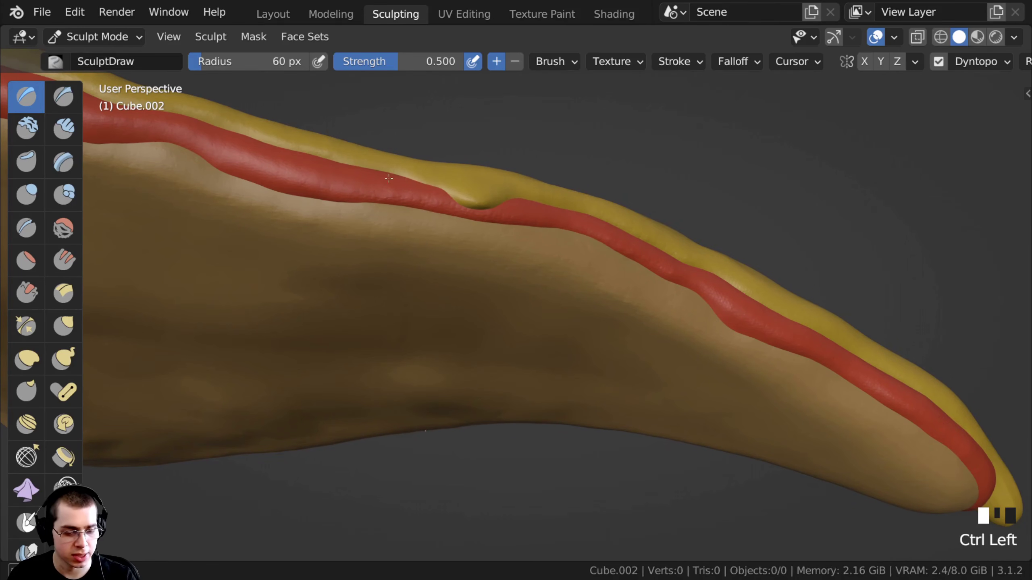
middle_click_drag(344, 166, 447, 215, "shift")
left_click(301, 167)
left_click(314, 173)
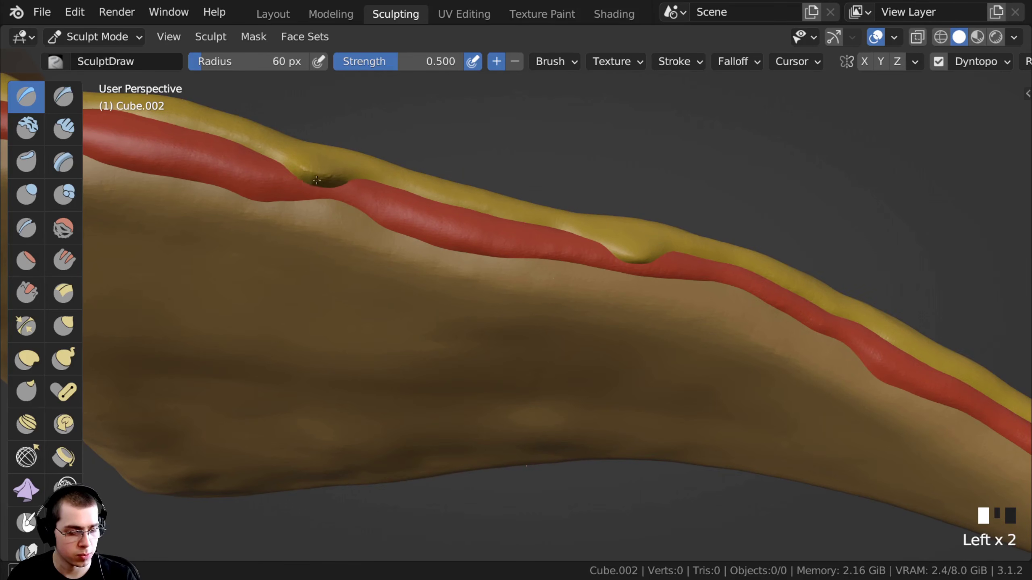
left_click(332, 184, "shift")
left_click_drag(313, 179, 295, 173, "shift")
left_click_drag(514, 246, 577, 271)
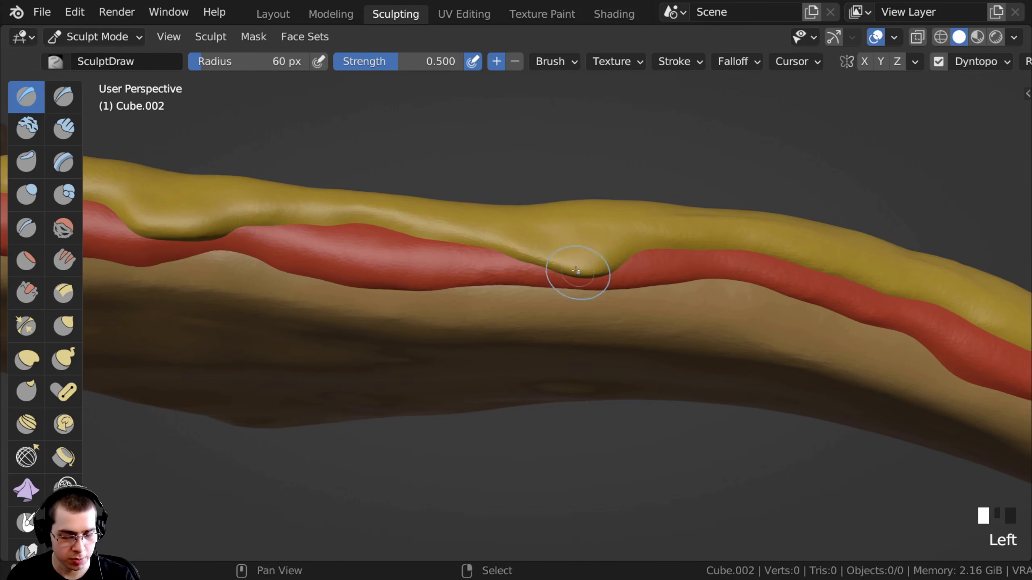
- Smooth the cheese edge beside the built-up drip on this side of the slice
left_click(456, 230, "shift")
left_click_drag(456, 230, 488, 248, "shift")
mouse_move(403, 223)
middle_mouse_down("ctrl")
mouse_move(302, 346)
mouse_move(355, 346)
mouse_move(354, 396)
mouse_move(240, 426)
mouse_move(260, 386)
mouse_move(327, 362)
mouse_move(380, 258)
mouse_move(456, 238)
mouse_move(456, 251)
middle_mouse_up("ctrl")
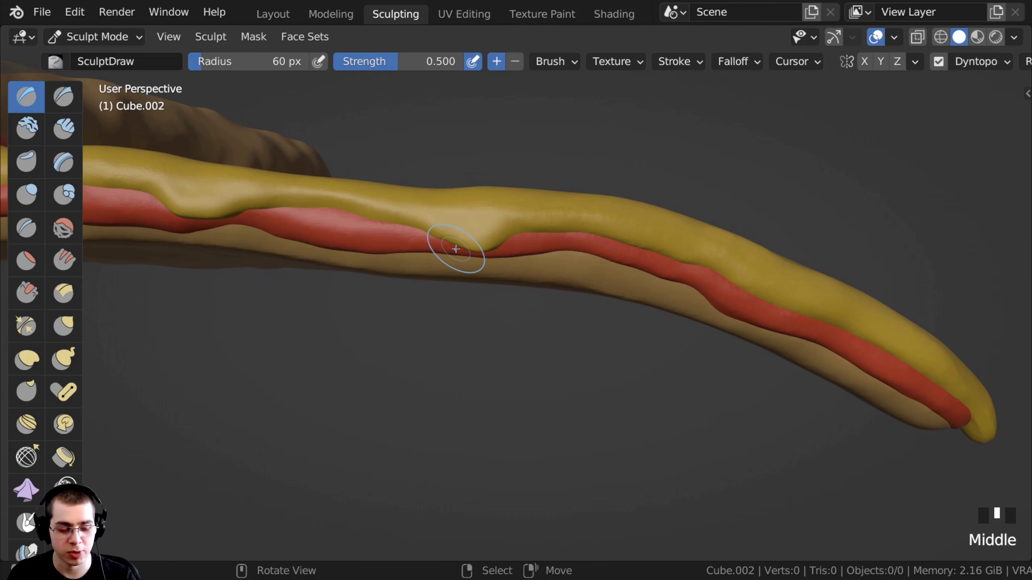
- Reshape the drip and the cheese edge toward the slice's tip with small Grab pulls
key("g")
middle_click_drag(477, 238, 438, 220, "ctrl")
left_click_drag(437, 220, 426, 220)
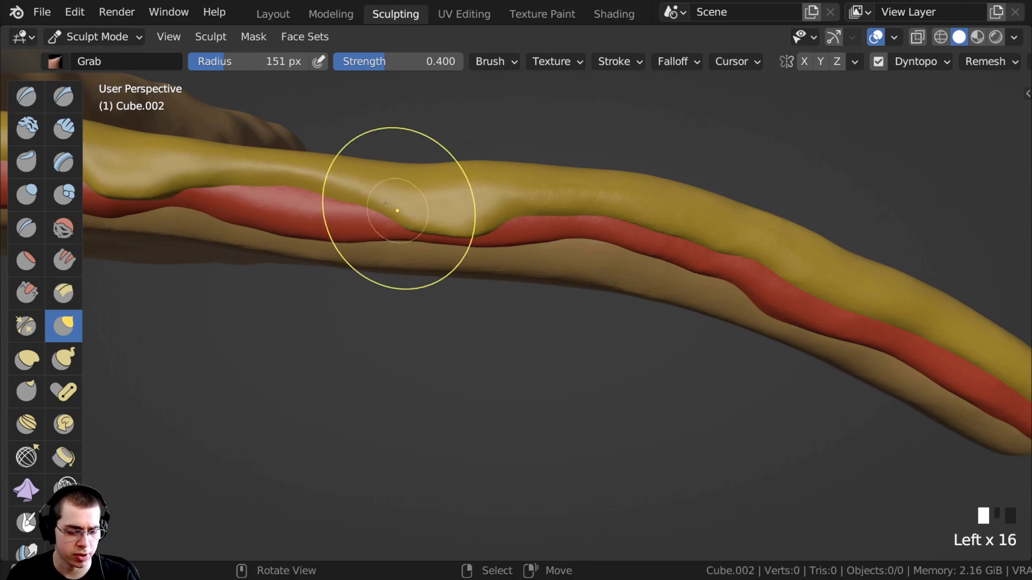
middle_click_drag(711, 260, 578, 260, "shift")
middle_click_drag(630, 280, 537, 279, "shift")
mouse_move(602, 291)
left_mouse_down()
mouse_move(592, 301)
mouse_move(638, 326)
mouse_move(595, 300)
left_mouse_up()
middle_click_drag(594, 300, 429, 226)
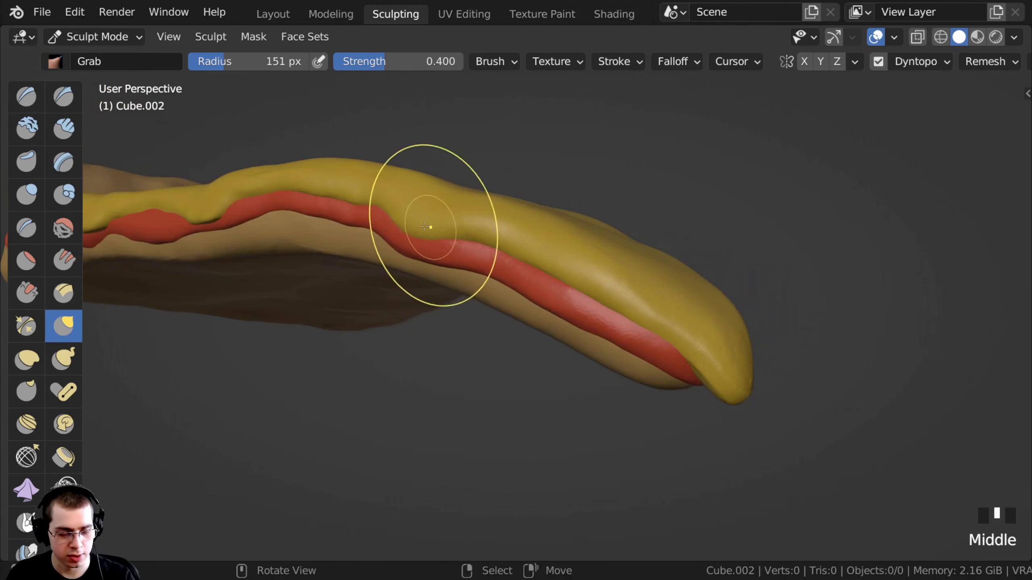
- Build up the cheese edge near the slice's tip with the Draw brush and smooth the added volume
left_click(30, 100)
middle_click_drag(390, 260, 423, 269)
middle_click_drag(423, 269, 423, 211, "ctrl")
mouse_move(415, 204)
left_mouse_down()
mouse_move(451, 207)
mouse_move(485, 194)
mouse_move(540, 203)
left_mouse_up()
middle_click_drag(540, 203, 560, 219, "ctrl")
mouse_move(520, 220)
left_mouse_down("shift")
mouse_move(442, 196)
mouse_move(591, 232)
left_mouse_up("shift")
middle_click_drag(591, 232, 468, 186, "shift")
left_click_drag(508, 199, 563, 215)
left_click_drag(563, 215, 601, 236)
- Raise soft bumps on the cheese's top surface with the Draw brush and smooth them
middle_click_drag(601, 243, 479, 285)
mouse_move(467, 244)
middle_mouse_down()
mouse_move(375, 295)
mouse_move(338, 293)
mouse_move(368, 357)
mouse_move(388, 234)
middle_mouse_up()
left_click_drag(388, 234, 369, 299)
left_click_drag(382, 244, 375, 277, "shift")
middle_click_drag(406, 154, 407, 260, "shift")
mouse_move(422, 240)
left_mouse_down()
mouse_move(414, 252)
mouse_move(355, 265)
left_mouse_up()
mouse_move(355, 265)
middle_mouse_down()
mouse_move(366, 285)
mouse_move(365, 252)
mouse_move(334, 240)
mouse_move(303, 291)
mouse_move(314, 317)
middle_mouse_up()
- Carve small dents into the cheese's top surface with the inverted Draw brush and smooth them
left_click_drag(361, 260, 374, 254, "ctrl")
middle_click_drag(373, 254, 364, 228)
mouse_move(357, 254)
left_mouse_down("ctrl")
mouse_move(372, 240)
mouse_move(362, 260)
left_mouse_up("ctrl")
middle_click_drag(359, 244, 346, 284, "shift")
mouse_move(348, 290)
left_mouse_down("shift")
mouse_move(333, 263)
mouse_move(335, 272)
left_mouse_up("shift")
mouse_move(340, 273)
middle_mouse_down("shift")
mouse_move(327, 310)
mouse_move(379, 292)
middle_mouse_up("shift")
- Add more unevenness to the cheese top between crust and tip with the Draw brush, softening the bumps and dents
mouse_move(440, 240)
left_mouse_down()
mouse_move(459, 254)
mouse_move(448, 244)
left_mouse_up()
middle_click_drag(448, 244, 350, 166, "shift")
left_click_drag(300, 168, 269, 178)
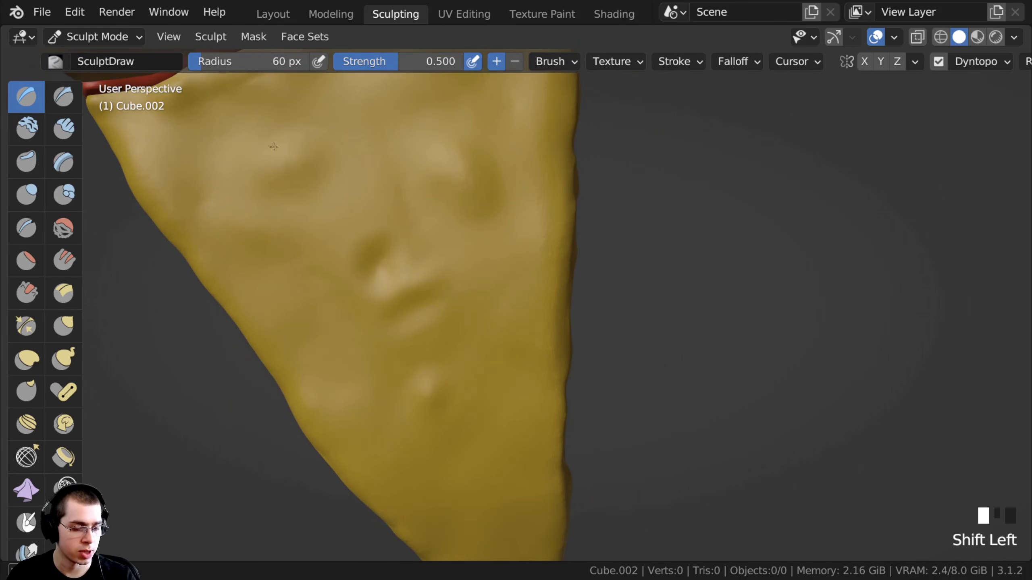
middle_click_drag(391, 287, 364, 277, "ctrl")
left_click_drag(364, 277, 433, 317, "shift")
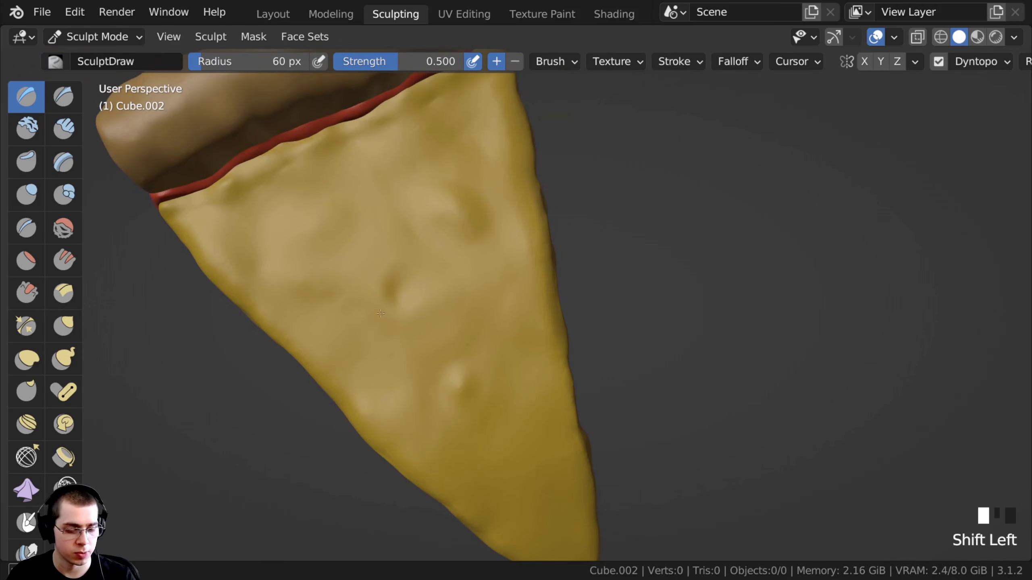
middle_click_drag(472, 339, 461, 258, "ctrl")
left_click_drag(468, 321, 467, 276, "ctrl")
- Leave sculpting for the Layout workspace and save the file
middle_click_drag(466, 277, 459, 331, "ctrl")
mouse_move(437, 205)
middle_mouse_down("shift")
mouse_move(438, 247)
mouse_move(371, 171)
mouse_move(378, 228)
middle_mouse_up("shift")
mouse_move(378, 228)
middle_mouse_down("shift")
mouse_move(396, 244)
mouse_move(401, 289)
mouse_move(414, 284)
middle_mouse_up("shift")
middle_click_drag(414, 285, 462, 276)
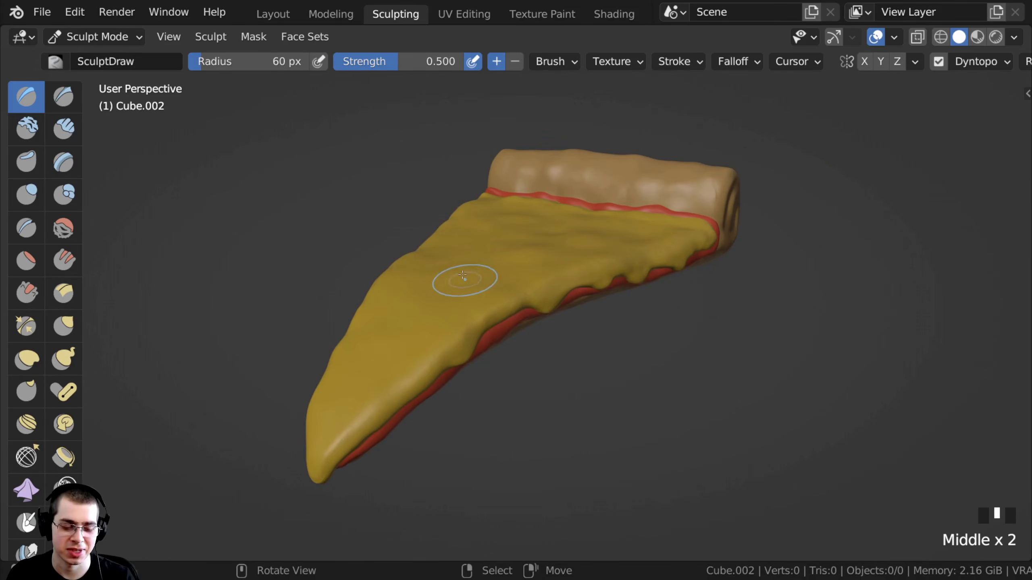
left_click(271, 15)
middle_click_drag(343, 306, 259, 223, "shift")
key("ctrl+s")
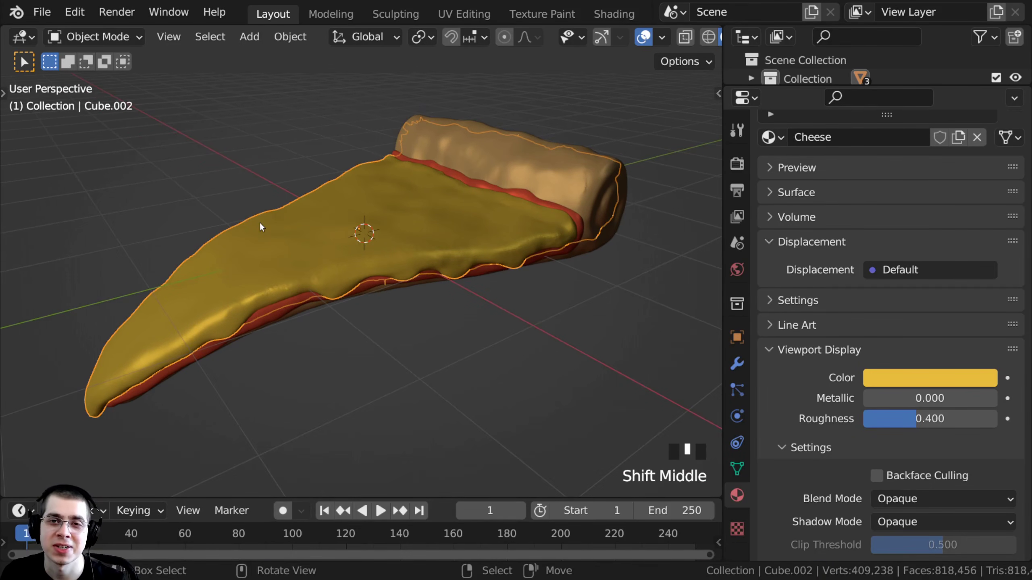